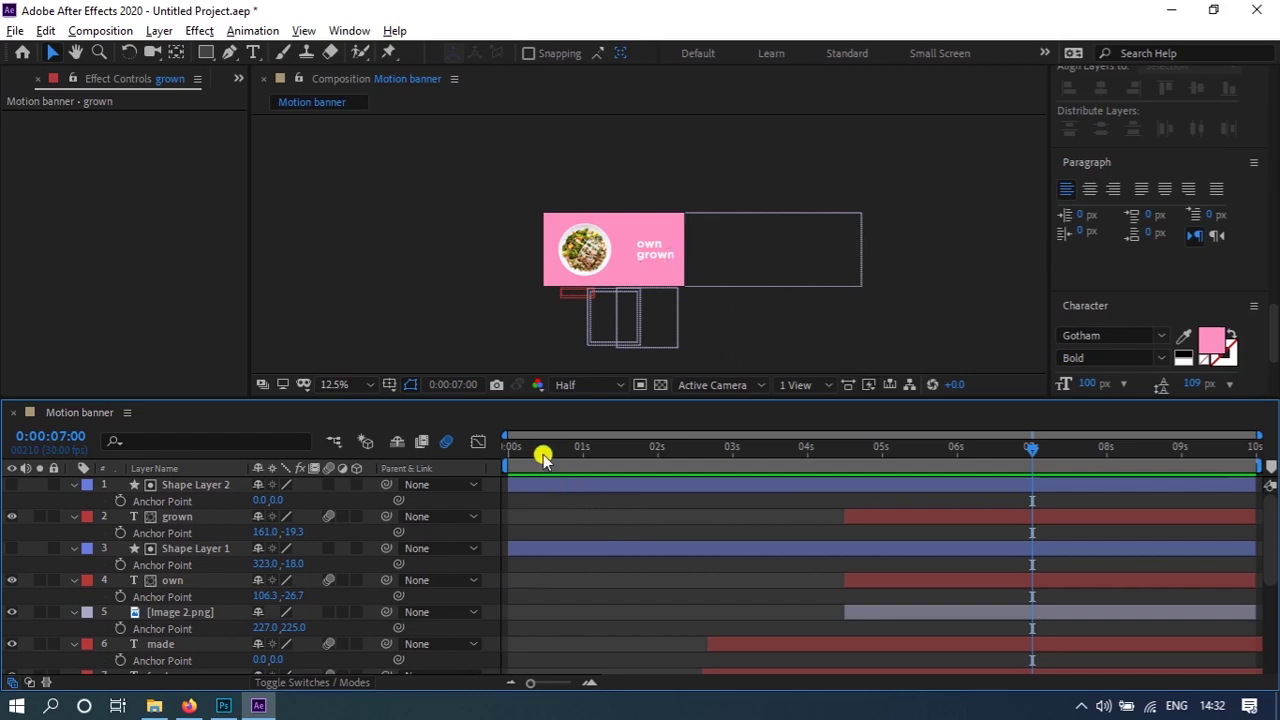
- Preview the Motion banner animation from the first frame and around 4:08
drag(540, 448, 481, 468)
key(space)
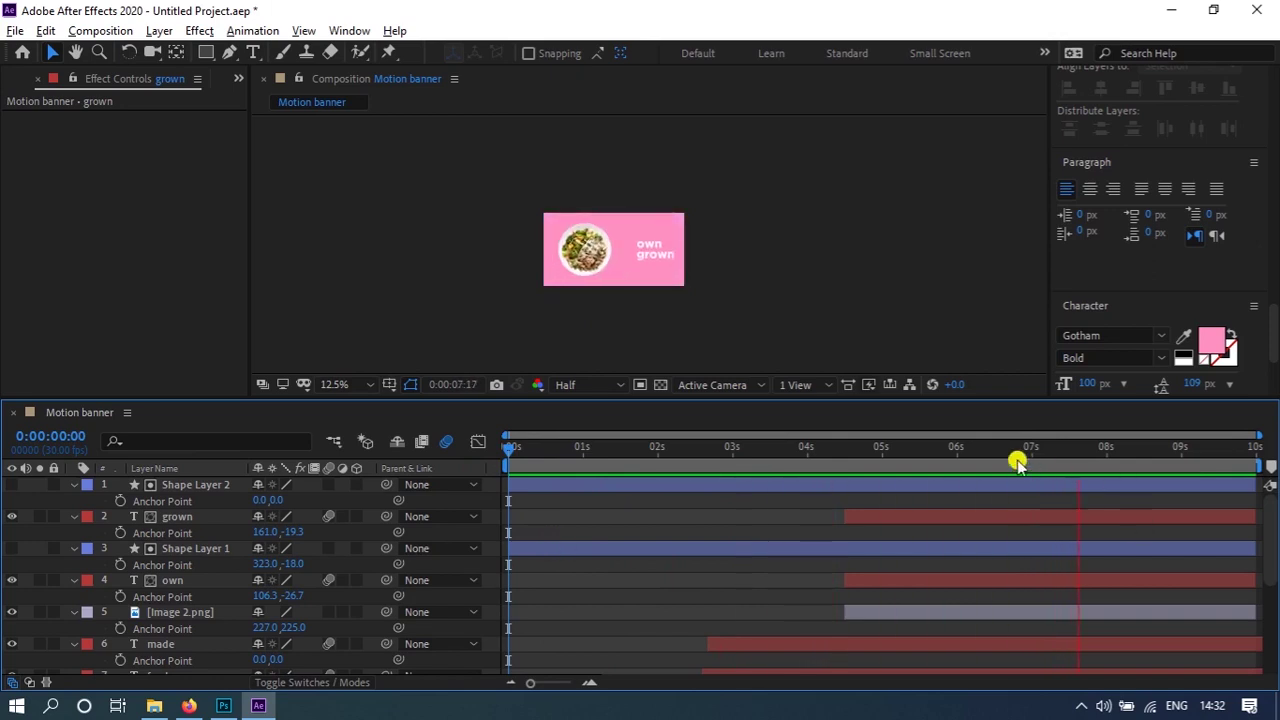
mouse_move(1033, 452)
mouse_down()
mouse_move(945, 471)
mouse_move(820, 472)
mouse_up()
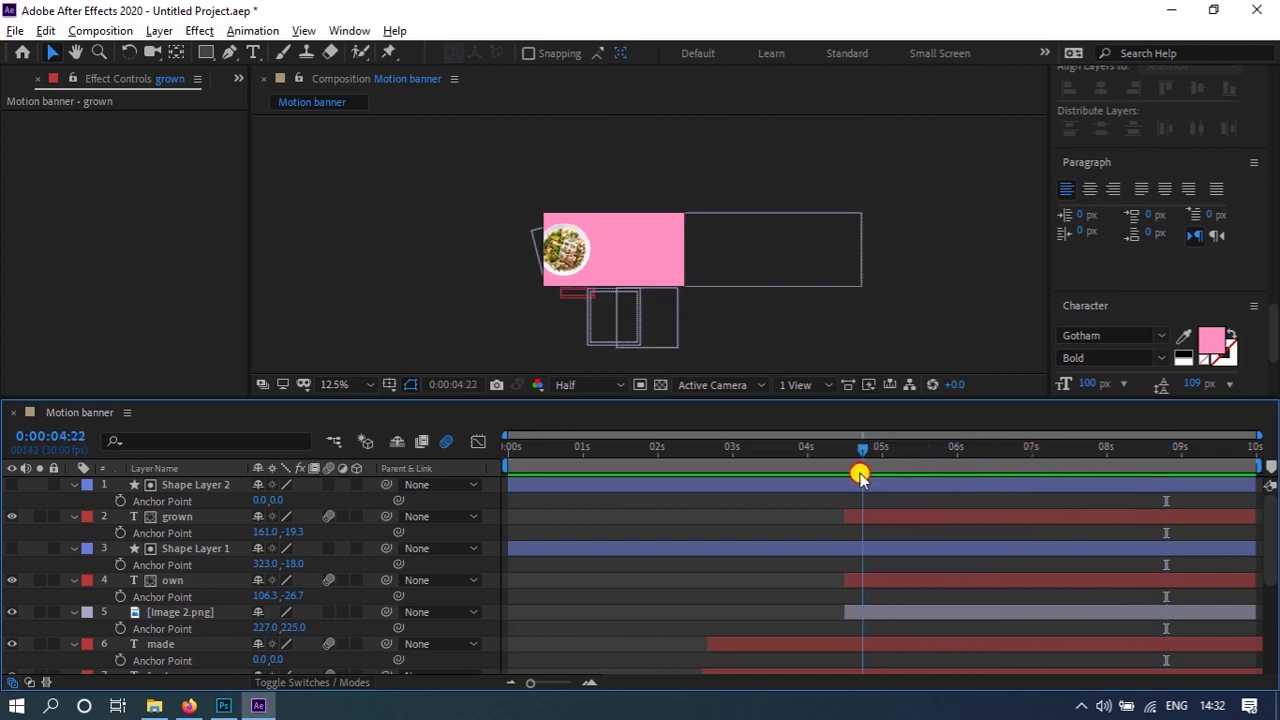
key(space)
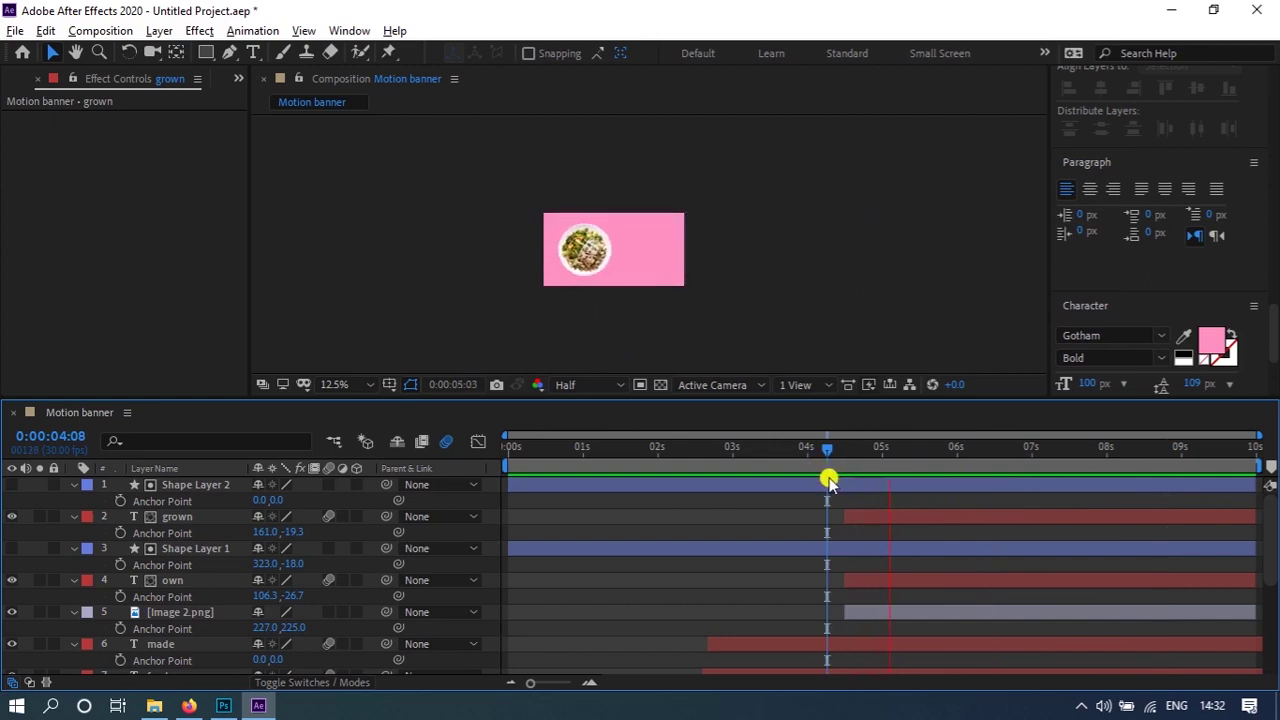
key(space)
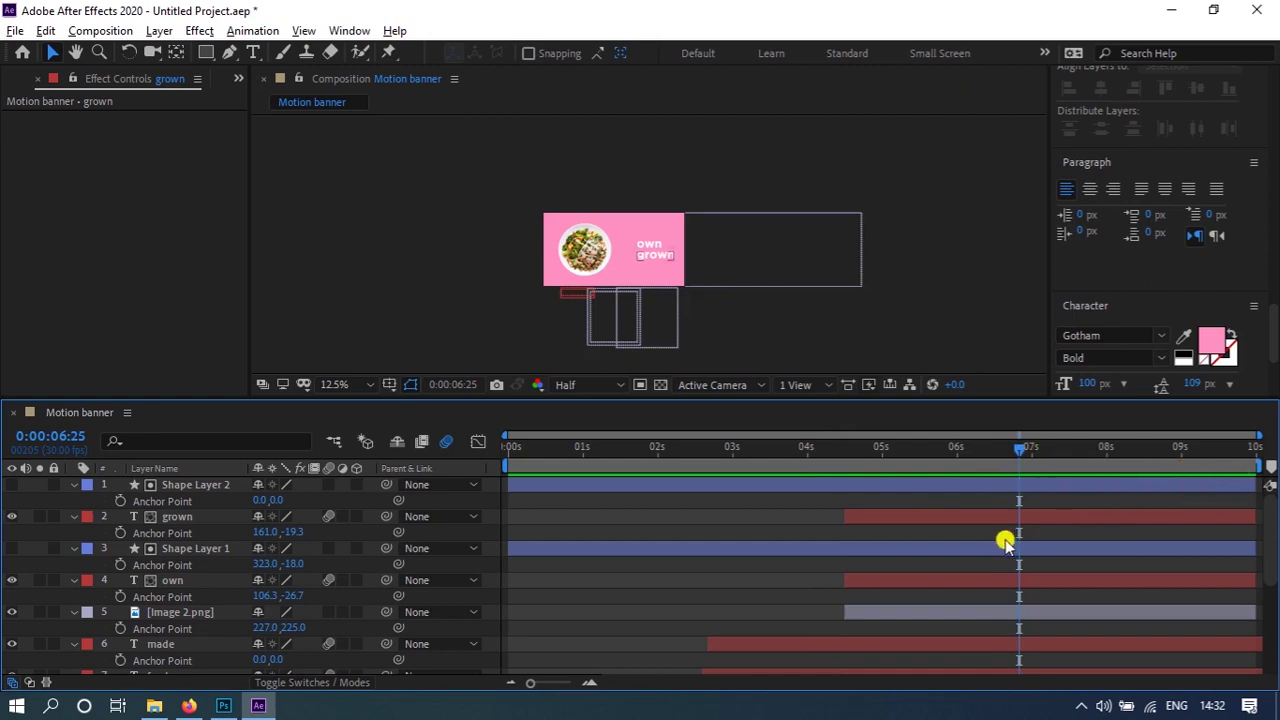
- Trim the Motion banner composition to its work area and preview the trimmed result
right_click(999, 465)
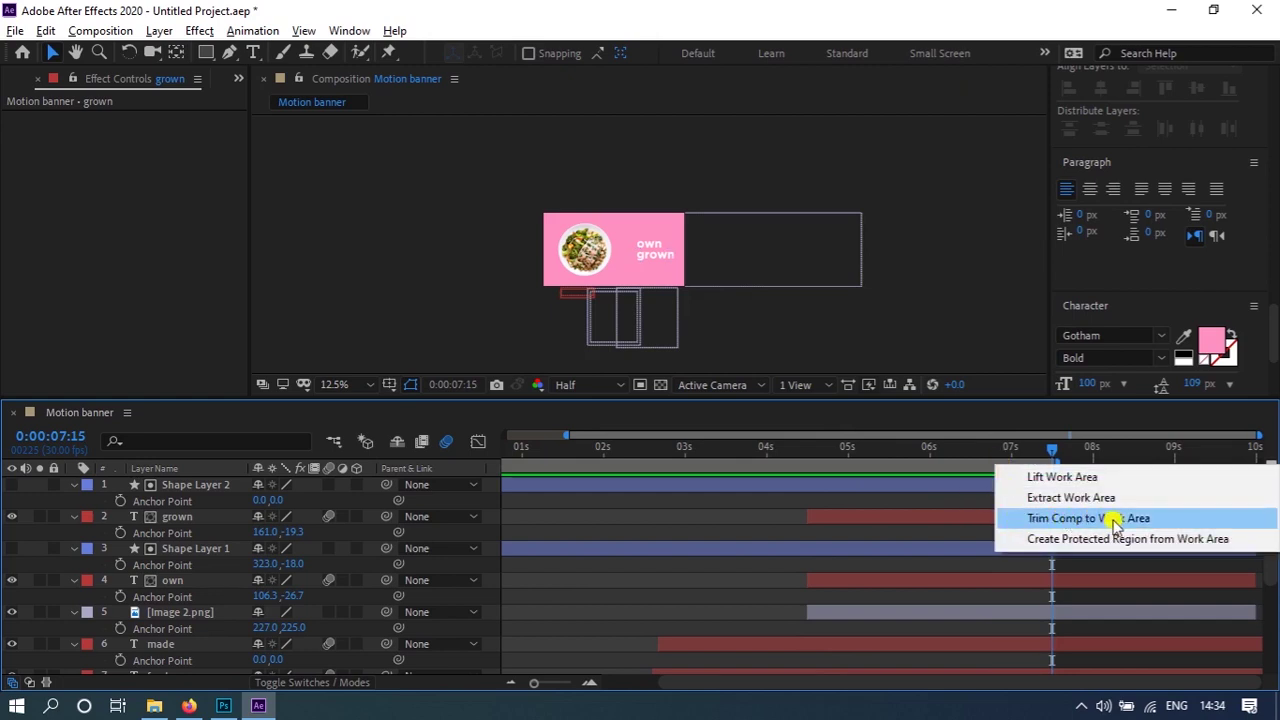
click(1117, 522)
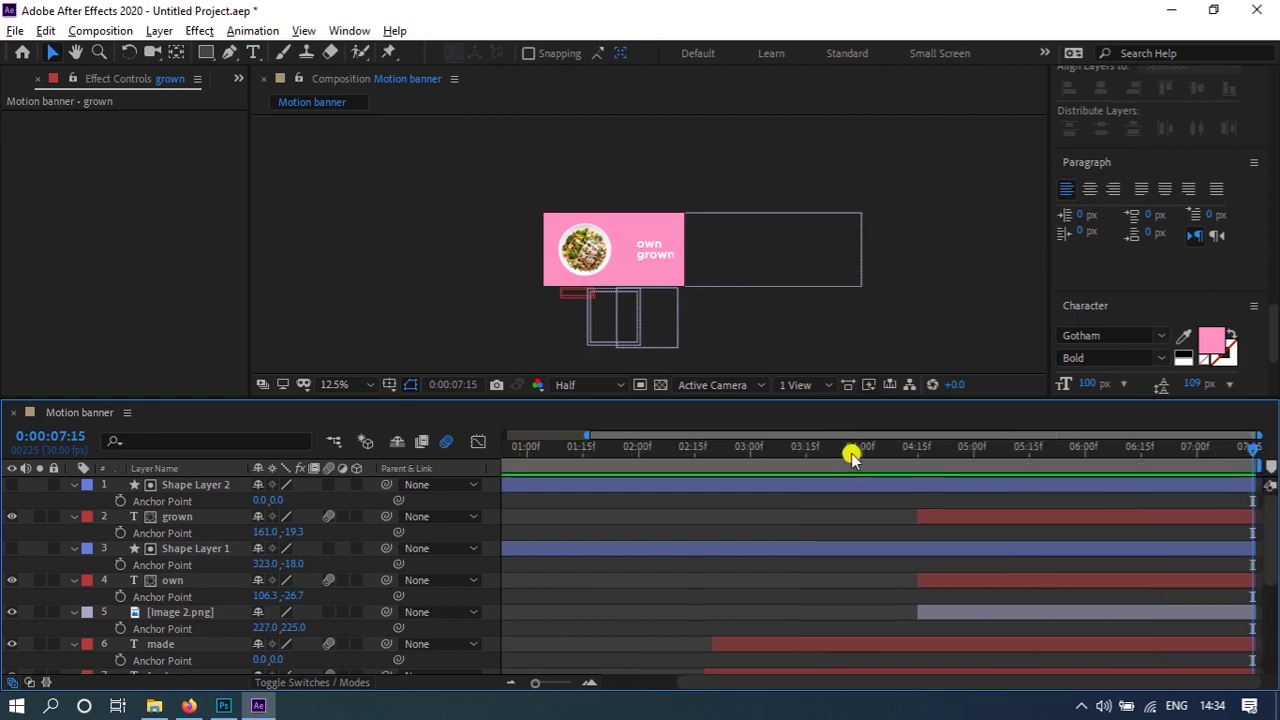
drag(994, 457, 430, 475)
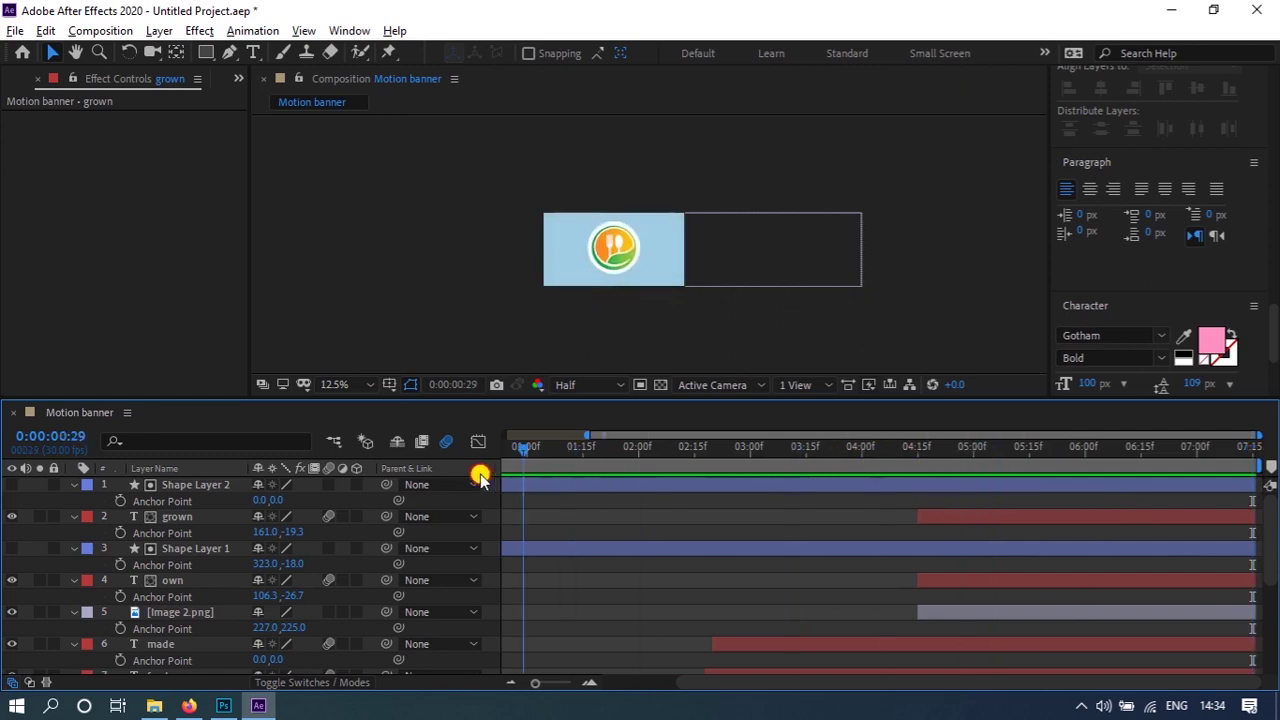
key(space)
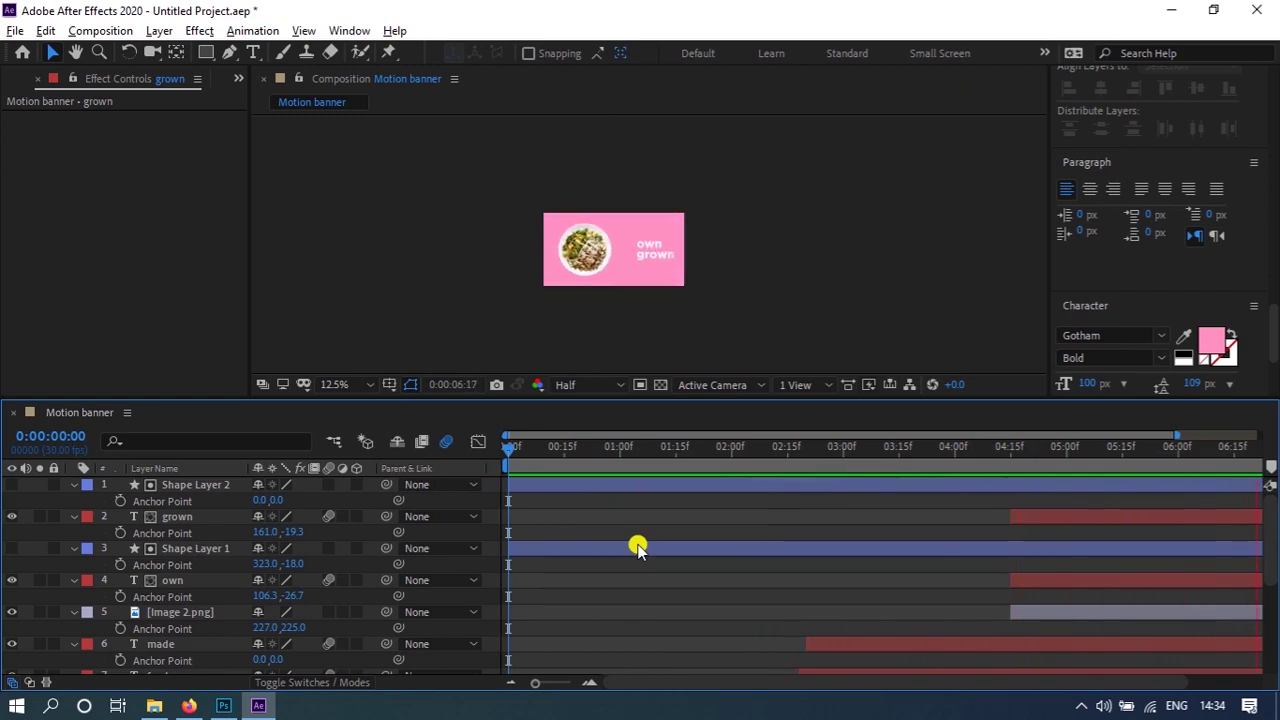
key(space)
- Zoom the timeline out and review the comp's ending around 7:06 and 6:21
key(minus)
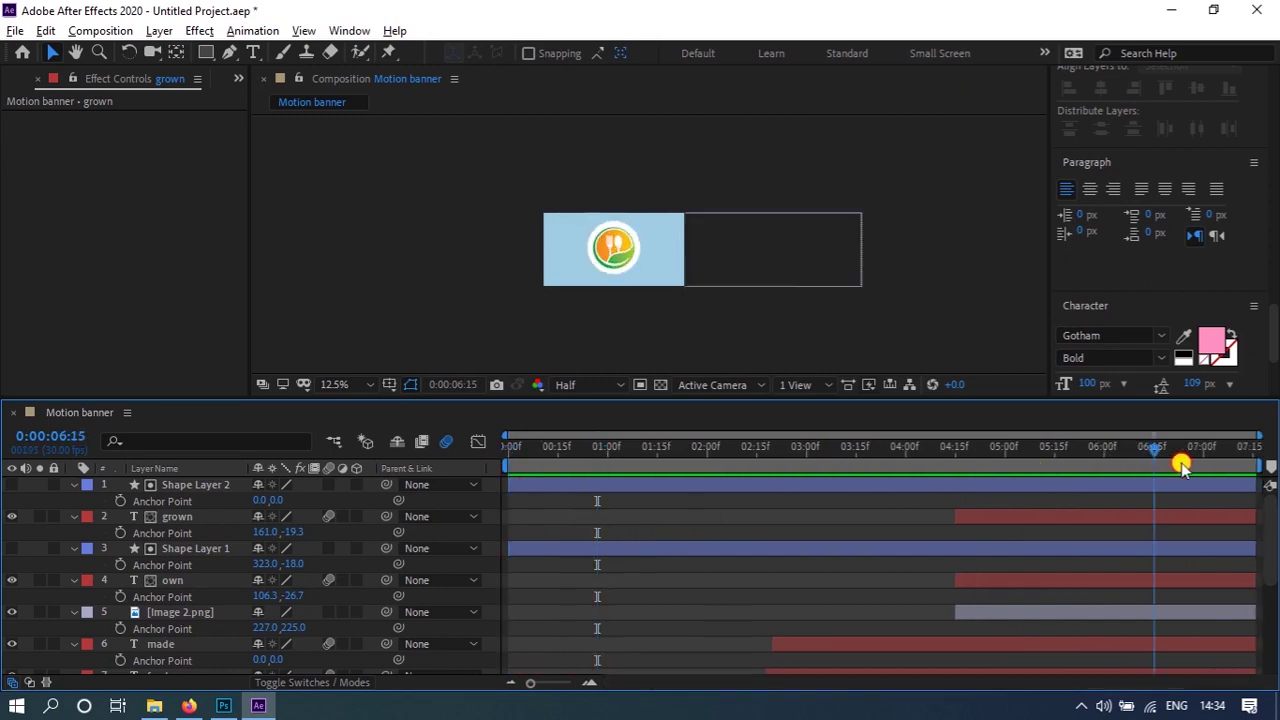
click(1222, 456)
key(space)
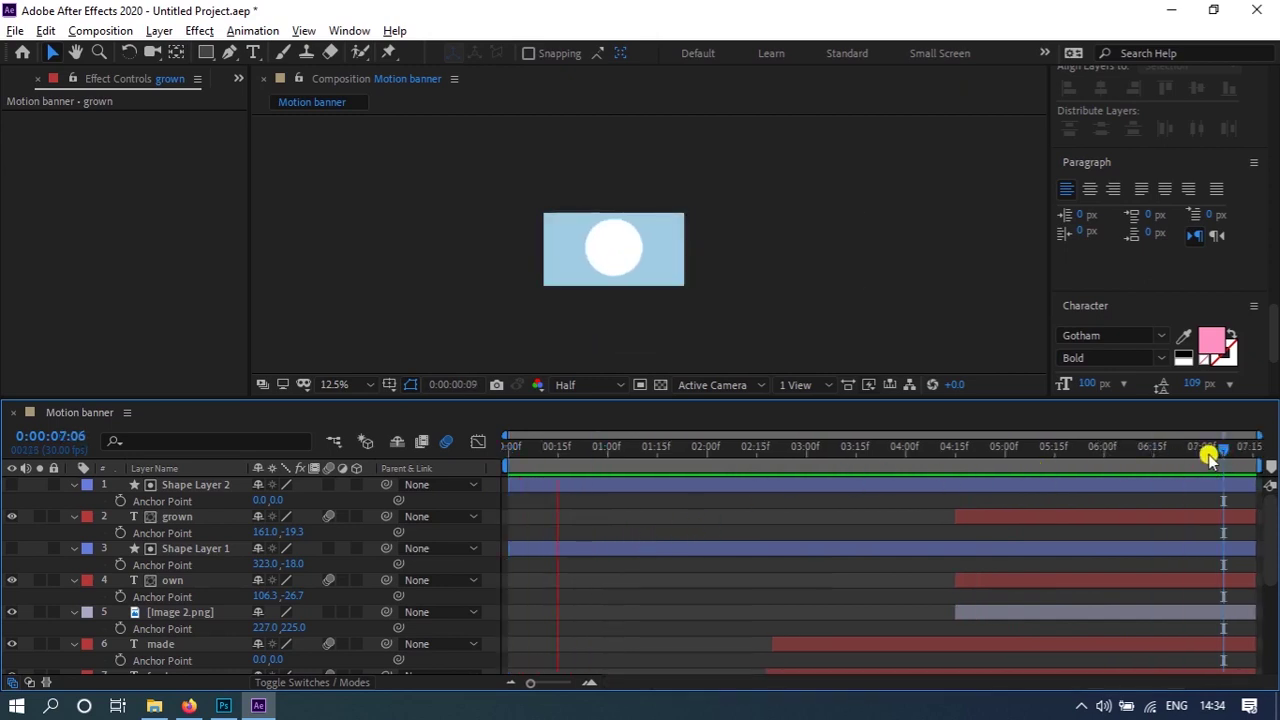
click(1174, 456)
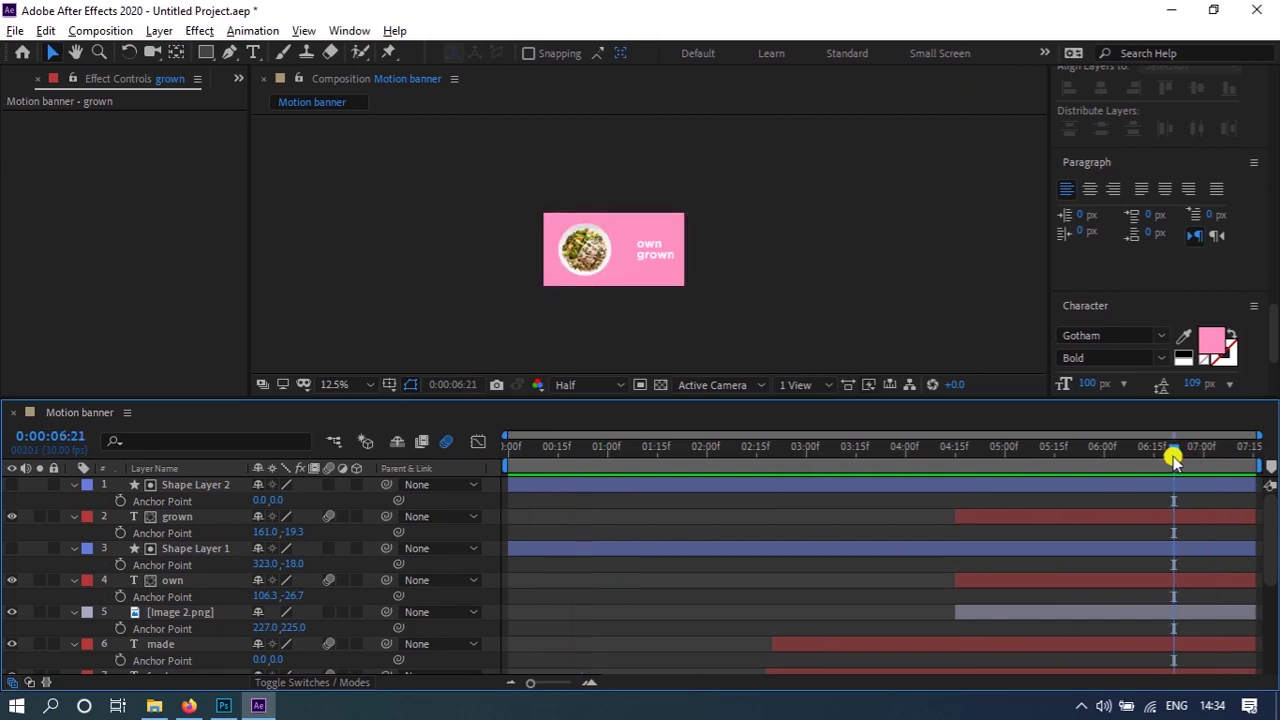
key(space)
key(space)
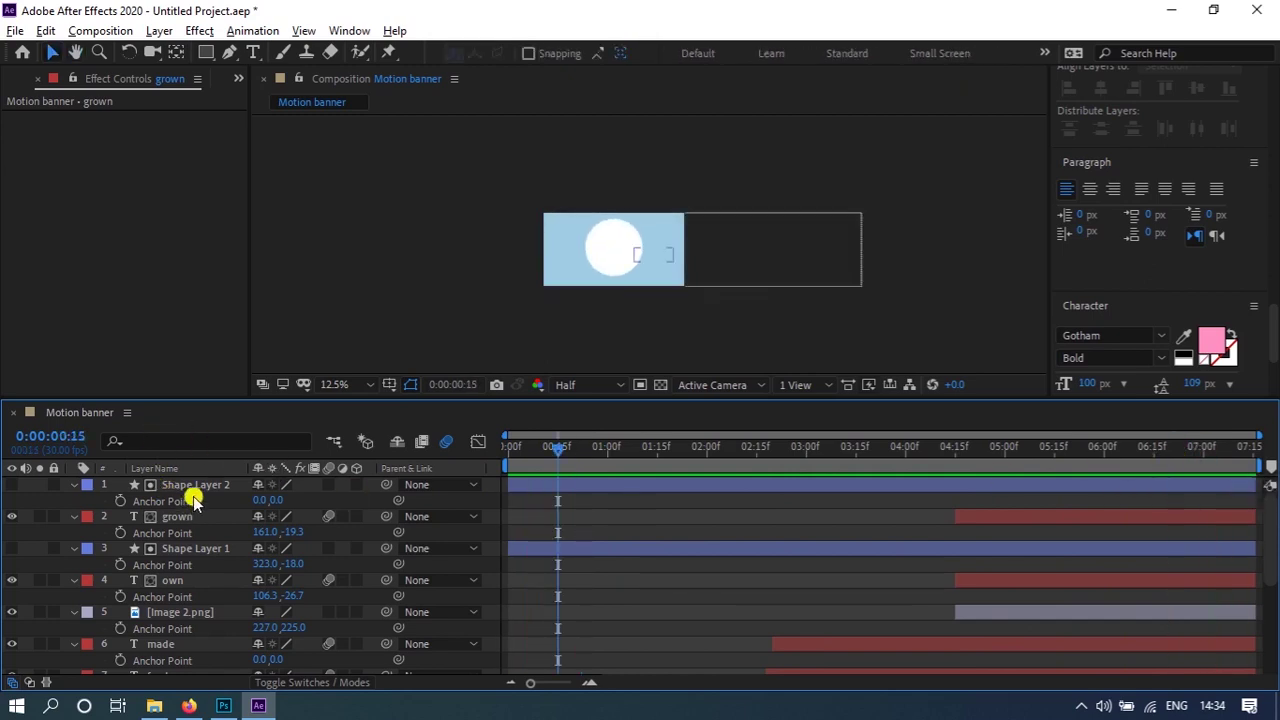
- Select all layers, reveal their keyframes with U, then collapse and deselect them
click(198, 485)
key(ctrl+a)
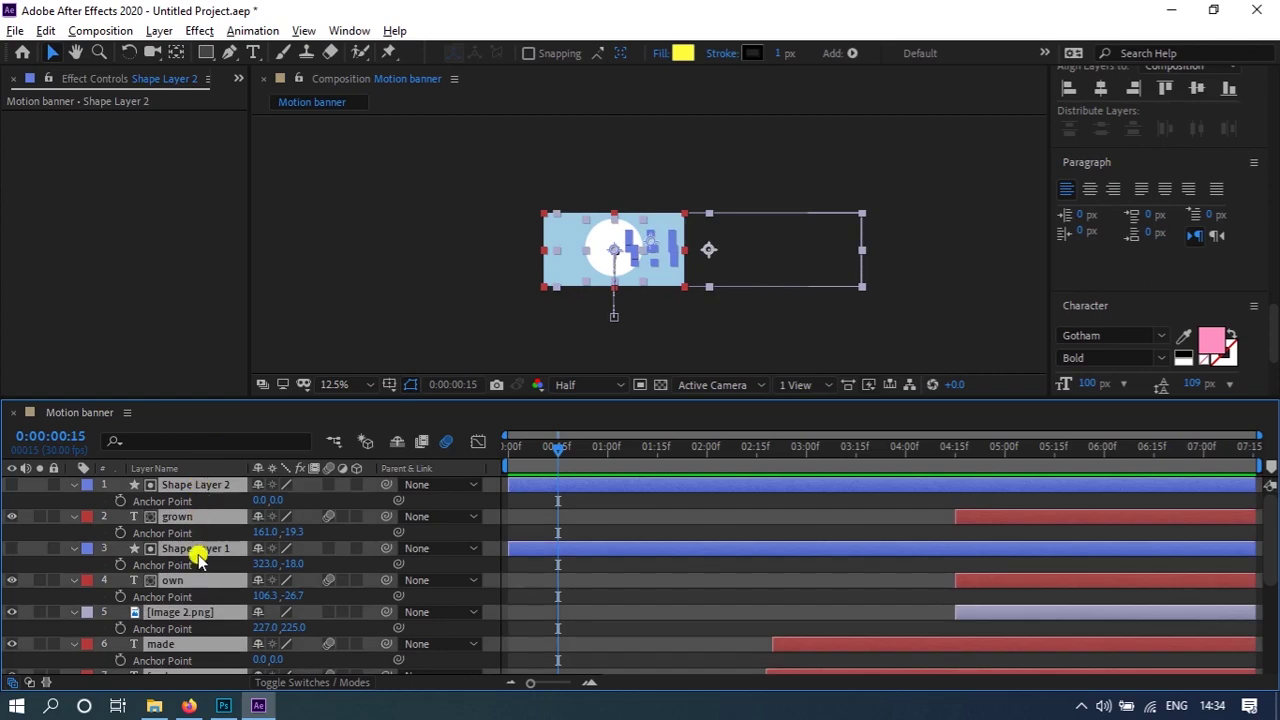
scroll(198, 560, down, 3)
scroll(198, 560, up, 3)
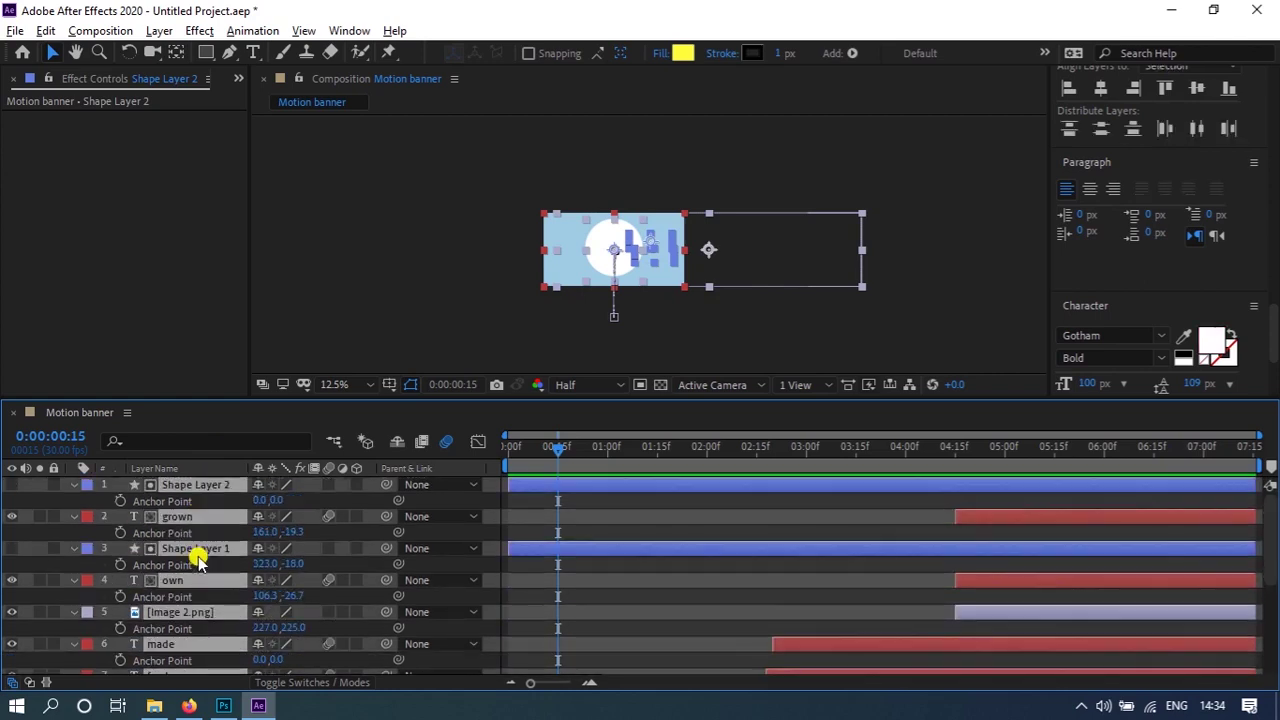
key(u)
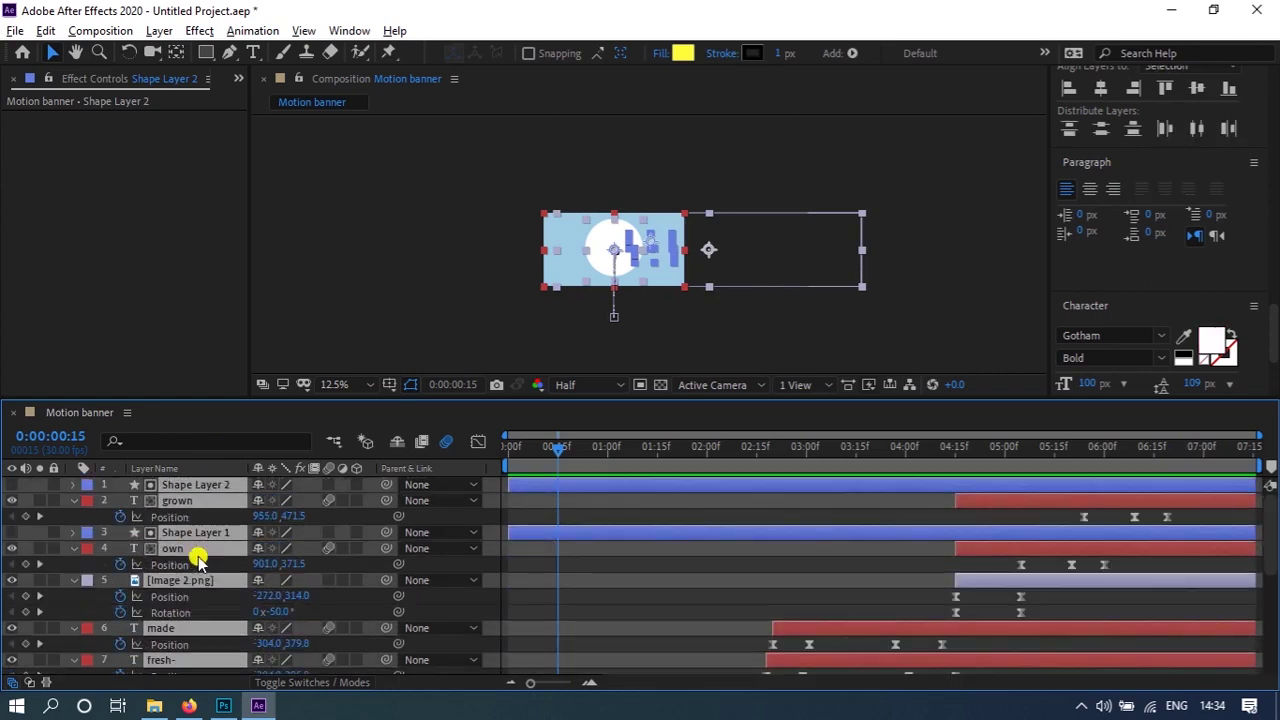
key(u)
click(605, 545)
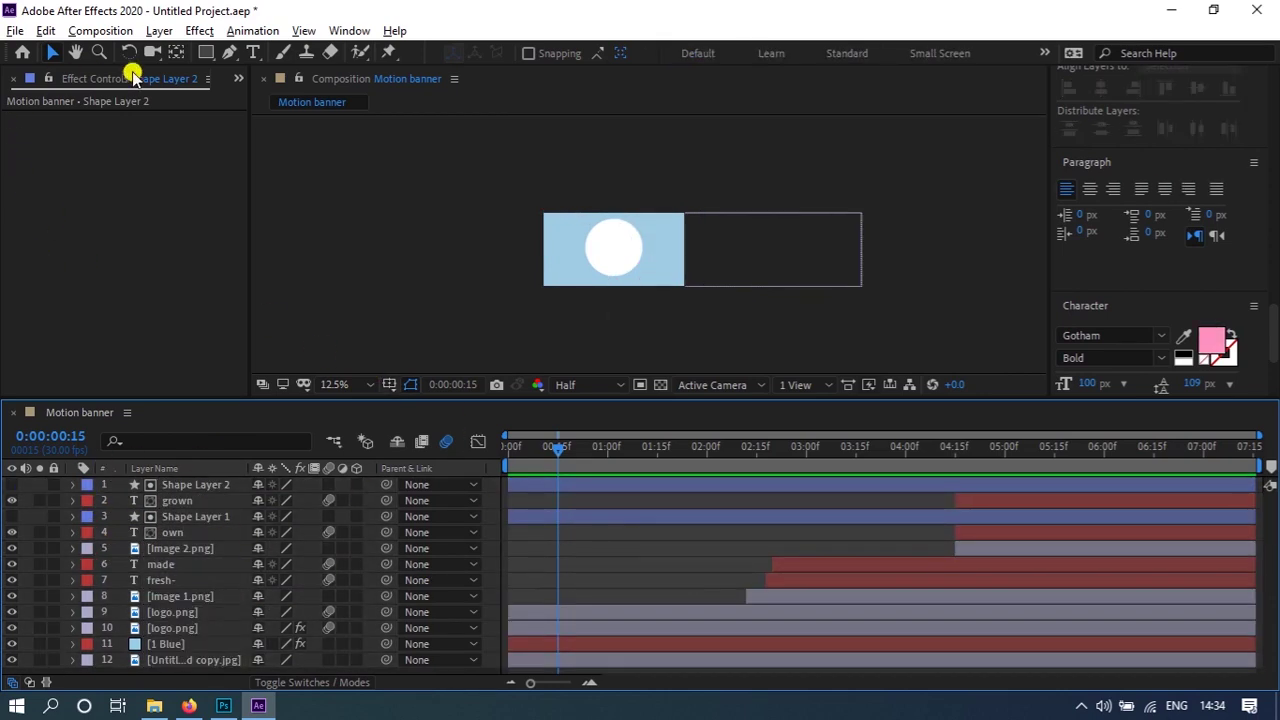
click(238, 79)
- From the Project panel, create a new 1200×628, 30 fps, 10-second composition, Comp 1
click(251, 101)
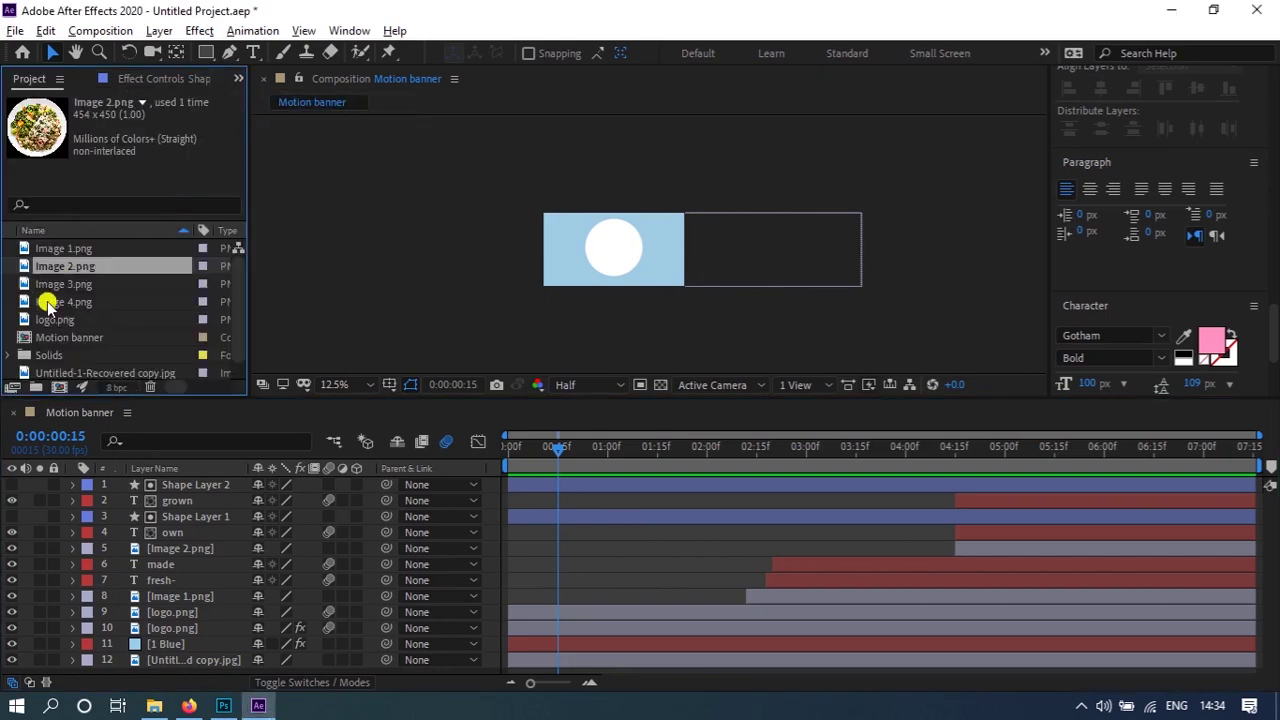
scroll(100, 322, down, 1)
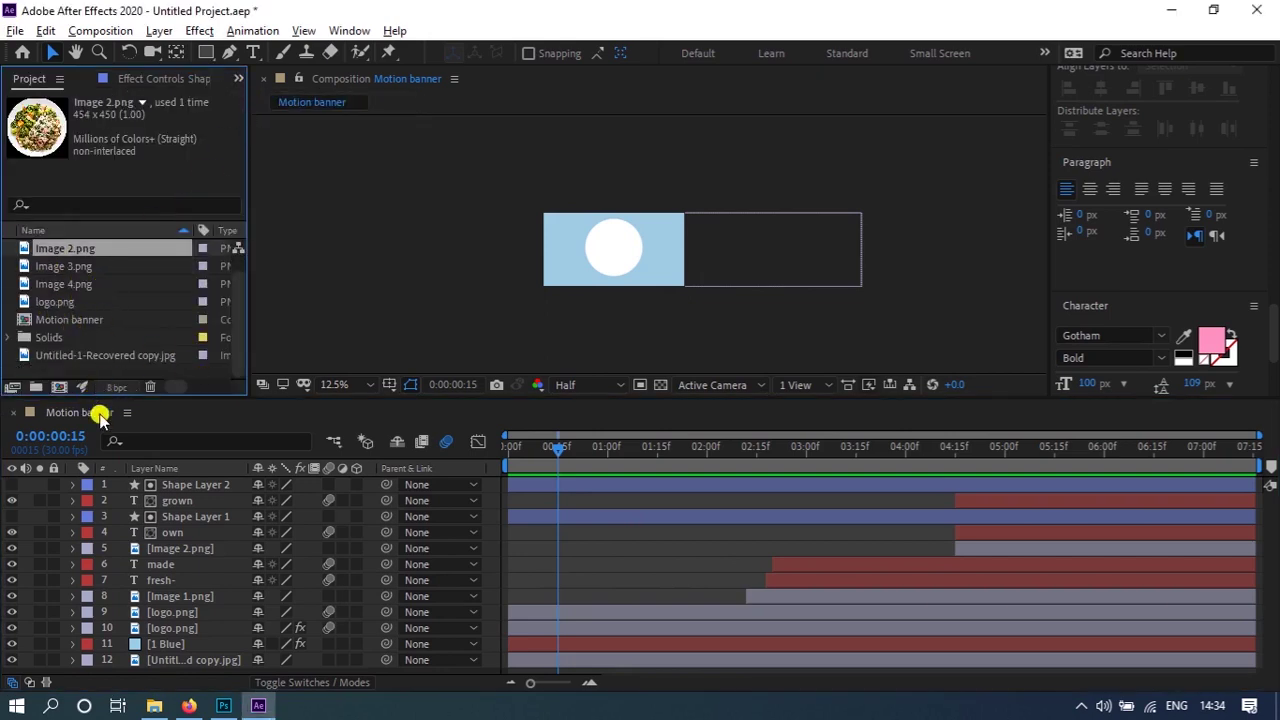
click(70, 320)
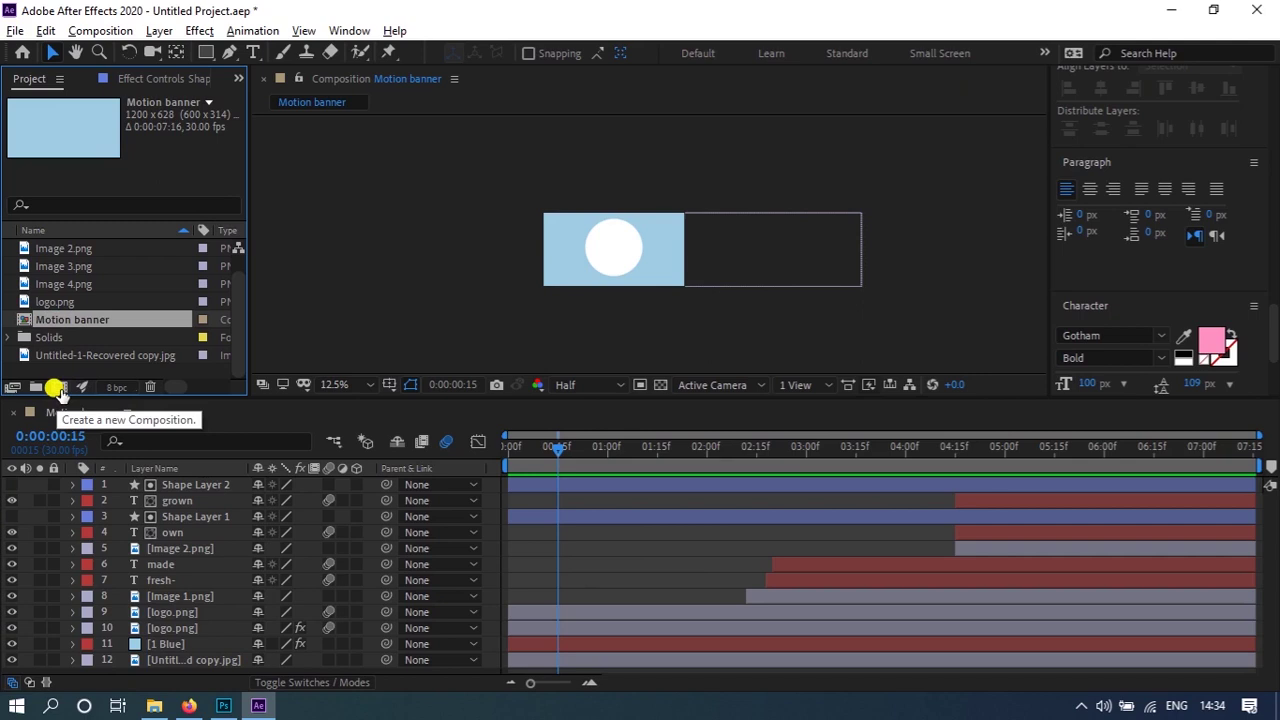
click(104, 30)
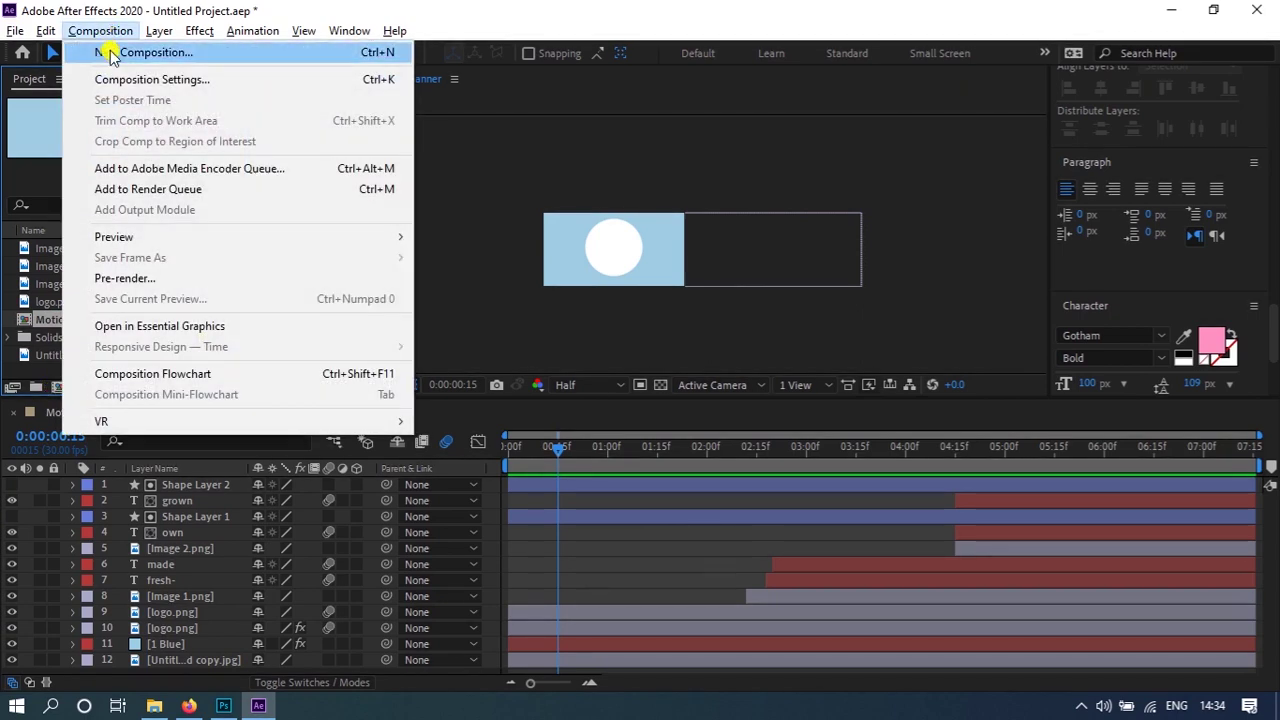
click(164, 54)
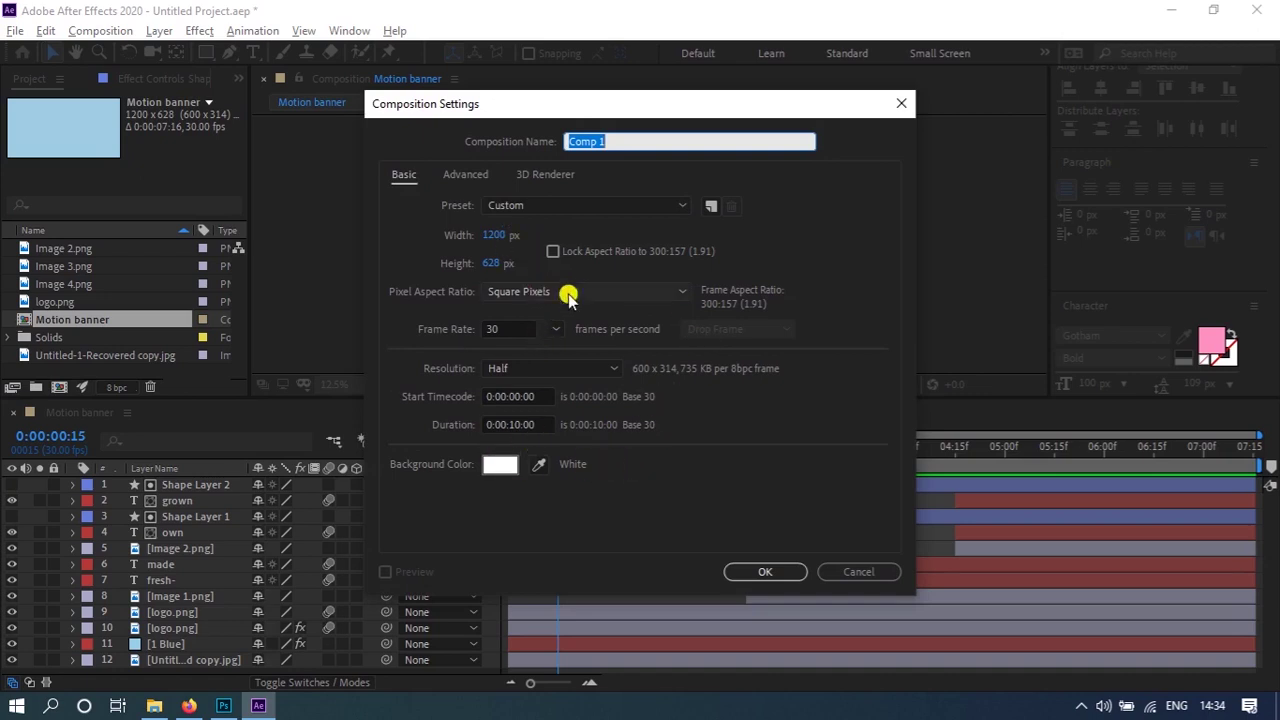
click(765, 571)
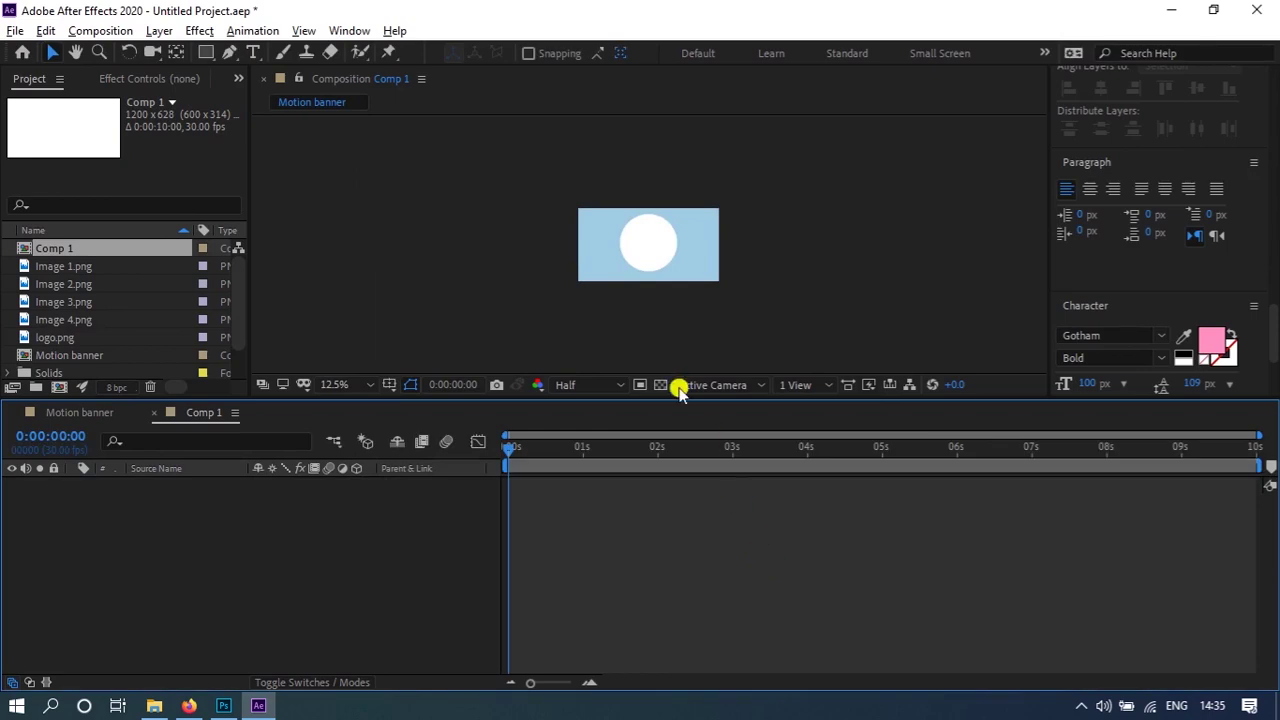
- Enlarge the Project panel, check Motion banner, then switch to the empty Comp 1
scroll(673, 284, up, 1)
scroll(672, 280, up, 1)
scroll(665, 284, down, 1)
scroll(660, 286, down, 1)
scroll(502, 300, up, 2)
scroll(502, 300, down, 2)
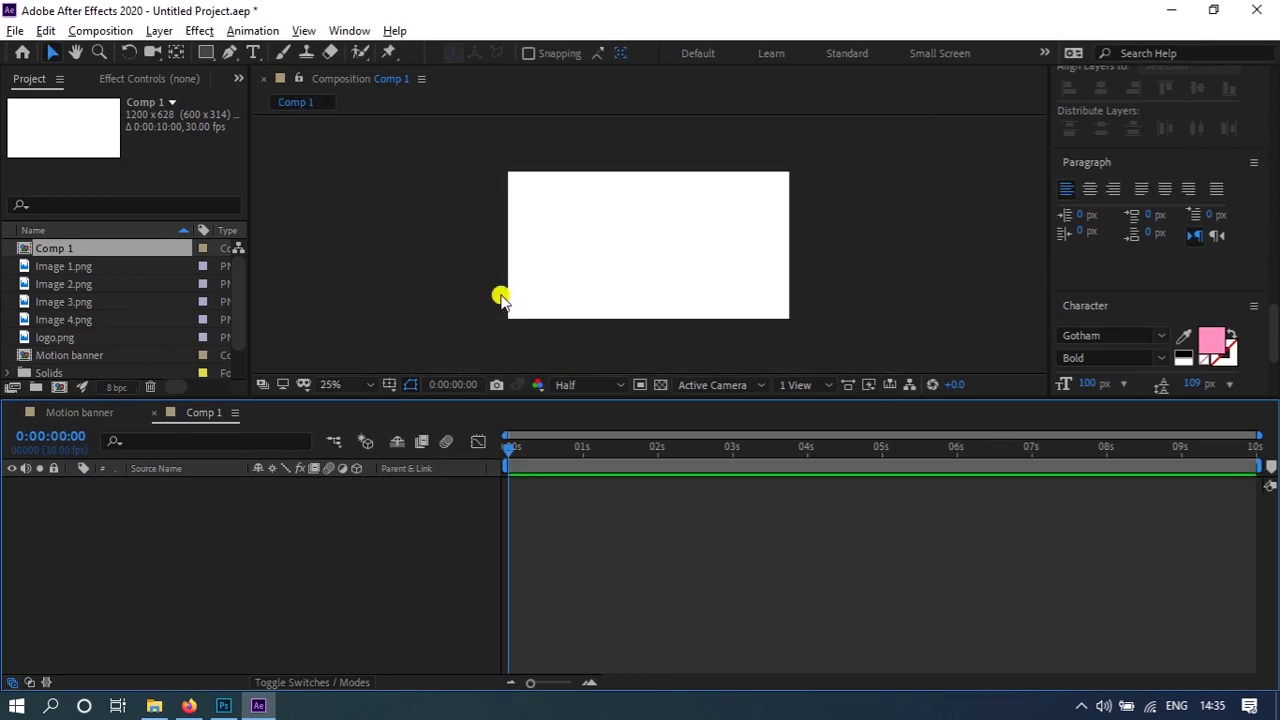
drag(289, 399, 289, 432)
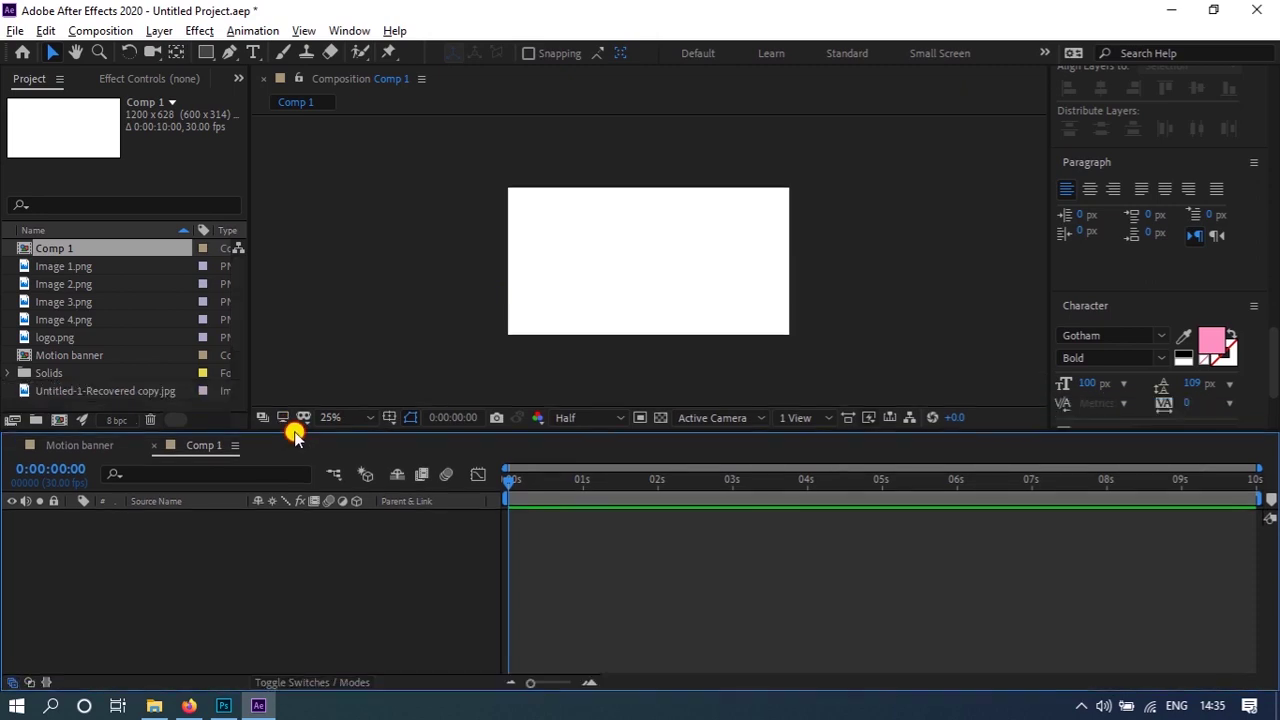
click(62, 448)
scroll(200, 620, down, 2)
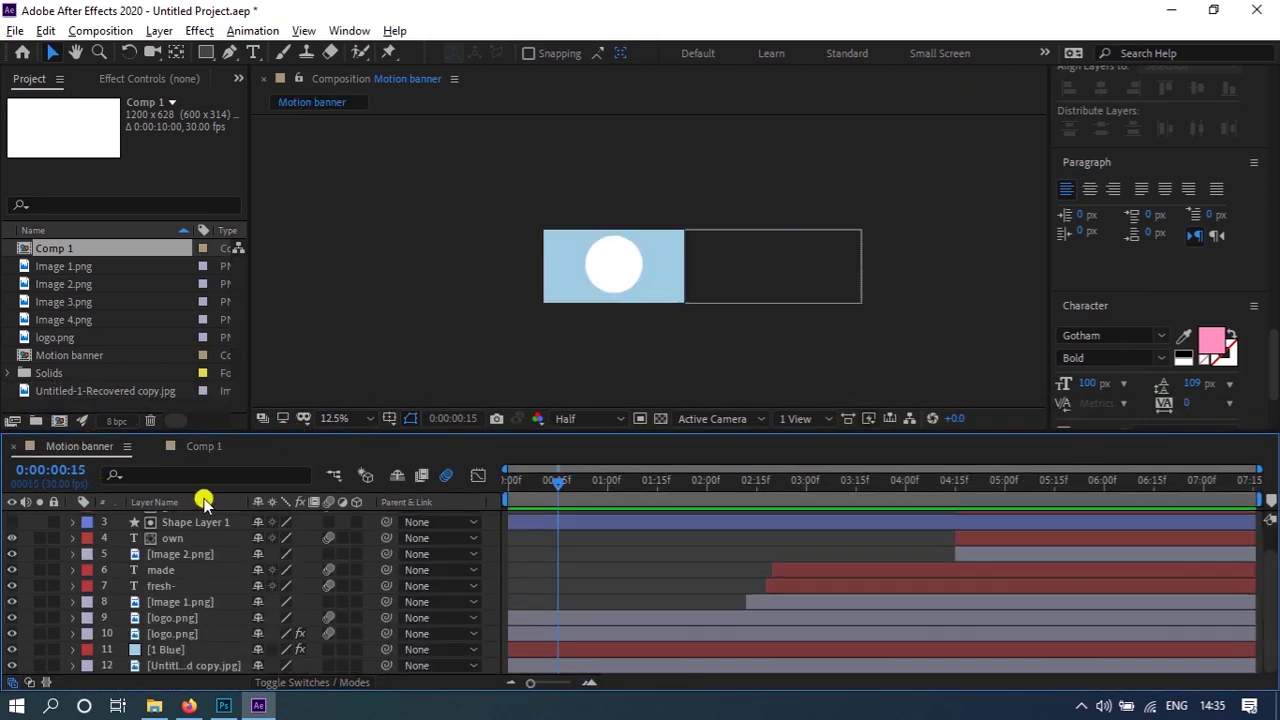
click(208, 447)
- Add the Untitled-1-Recovered copy.jpg collage to Comp 1 and eyedrop its lavender background as the fill
click(79, 391)
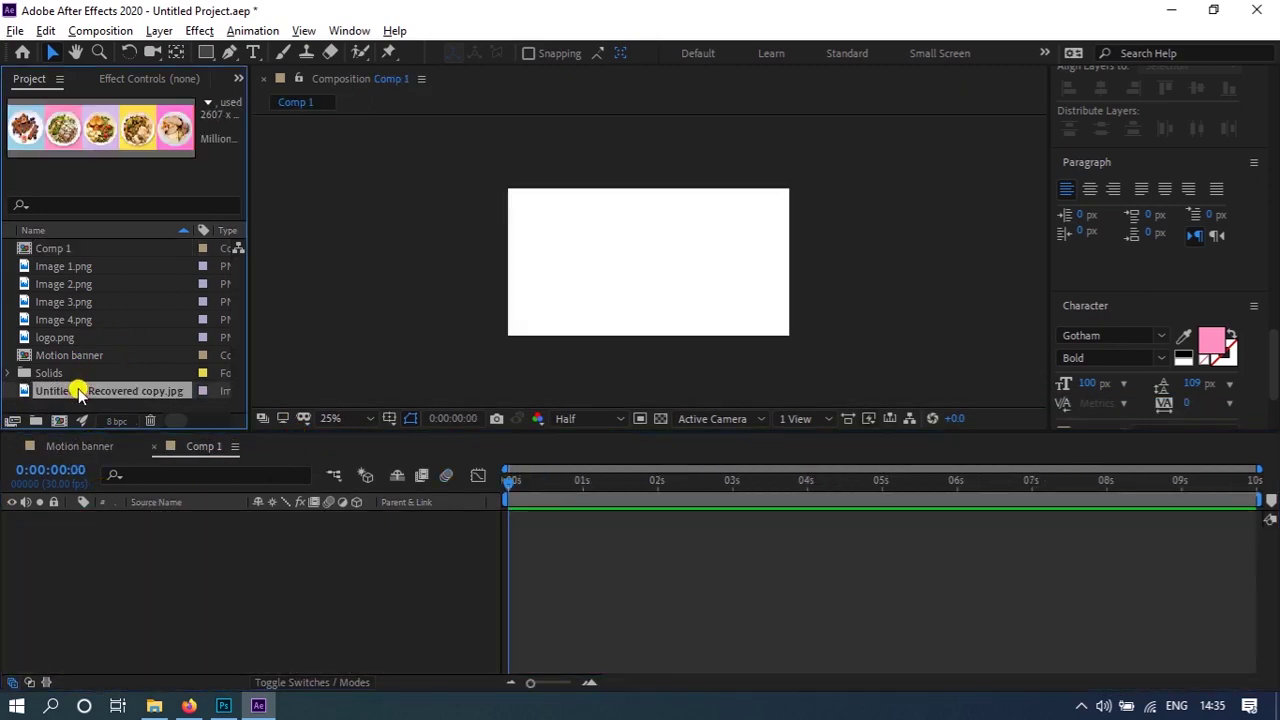
drag(126, 394, 160, 540)
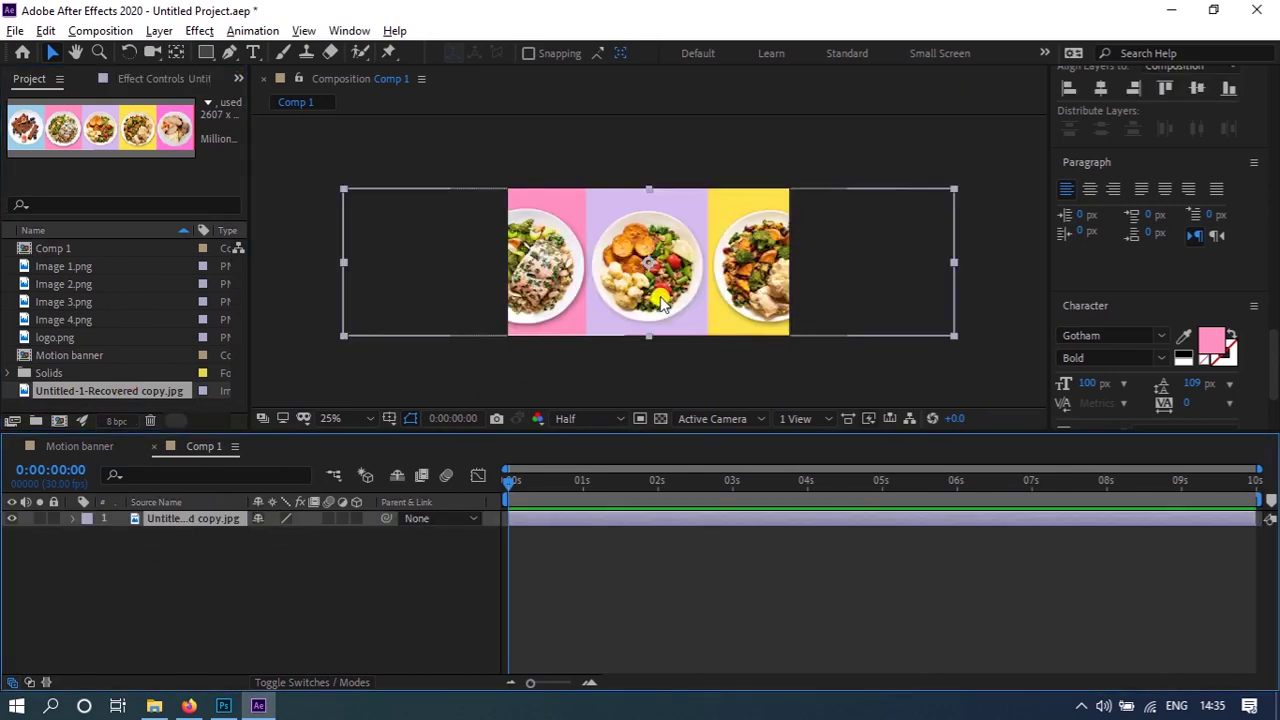
mouse_move(678, 290)
mouse_down()
mouse_move(752, 293)
mouse_move(734, 294)
mouse_up()
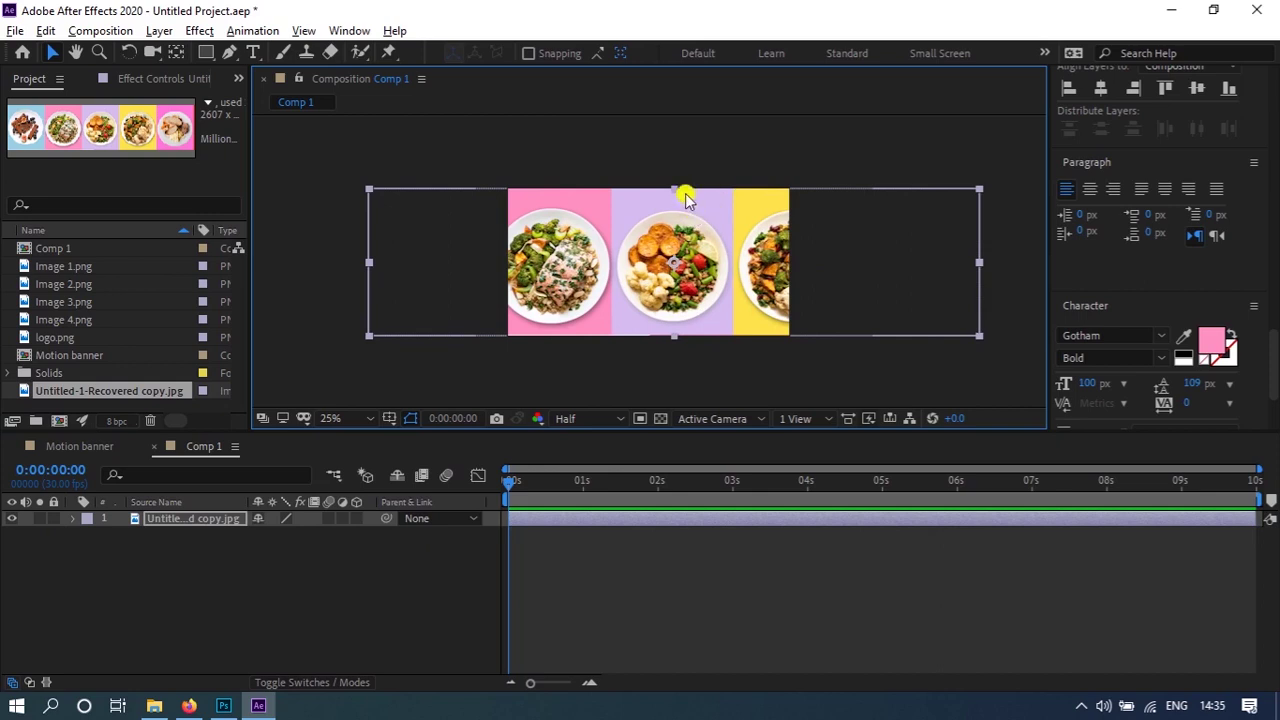
click(1184, 336)
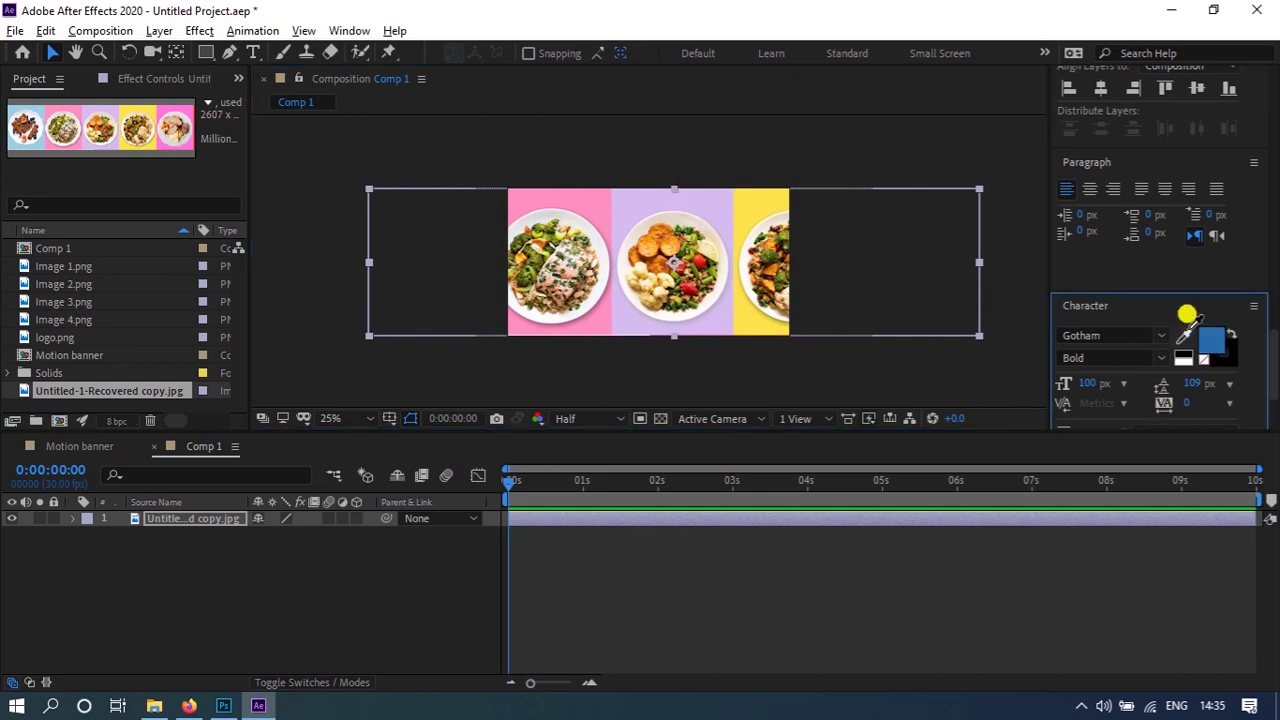
click(728, 209)
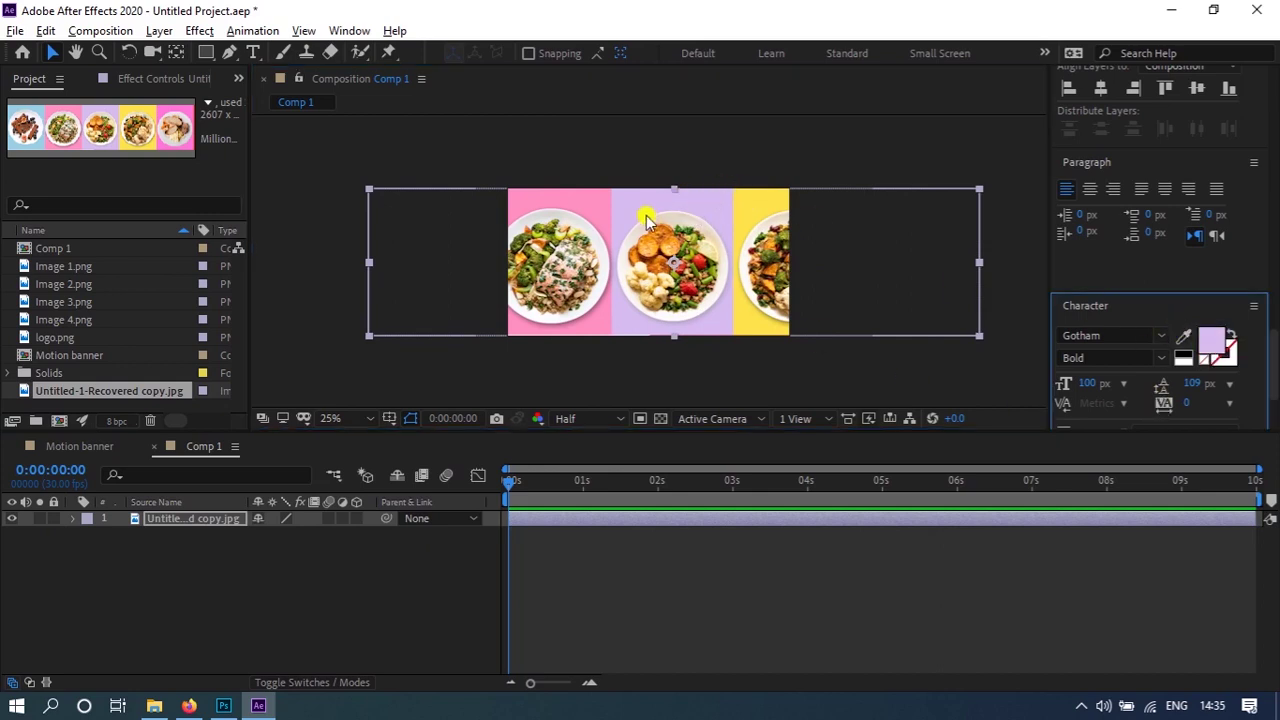
- Delete the food collage layer from Comp 1
click(196, 528)
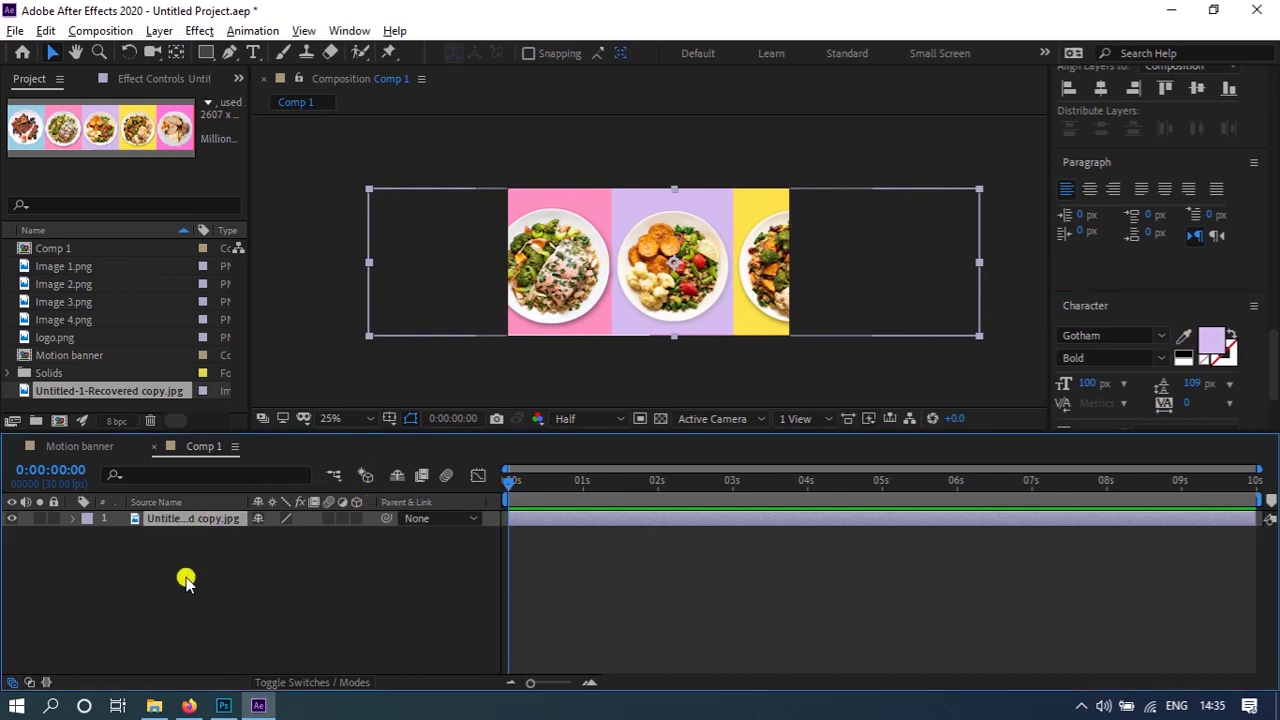
click(183, 578)
click(150, 518)
key(Delete)
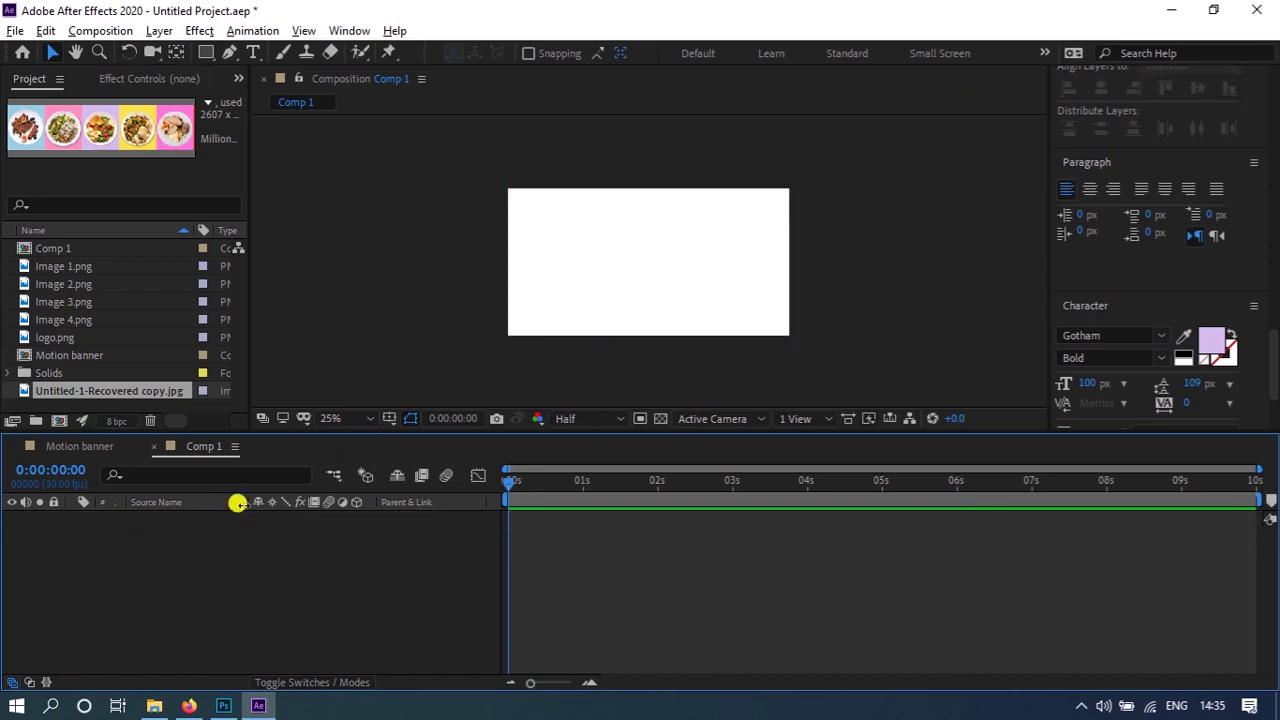
- Add a new solid layer in a sampled pale purple colour as the background
right_click(241, 568)
mouse_move(308, 343)
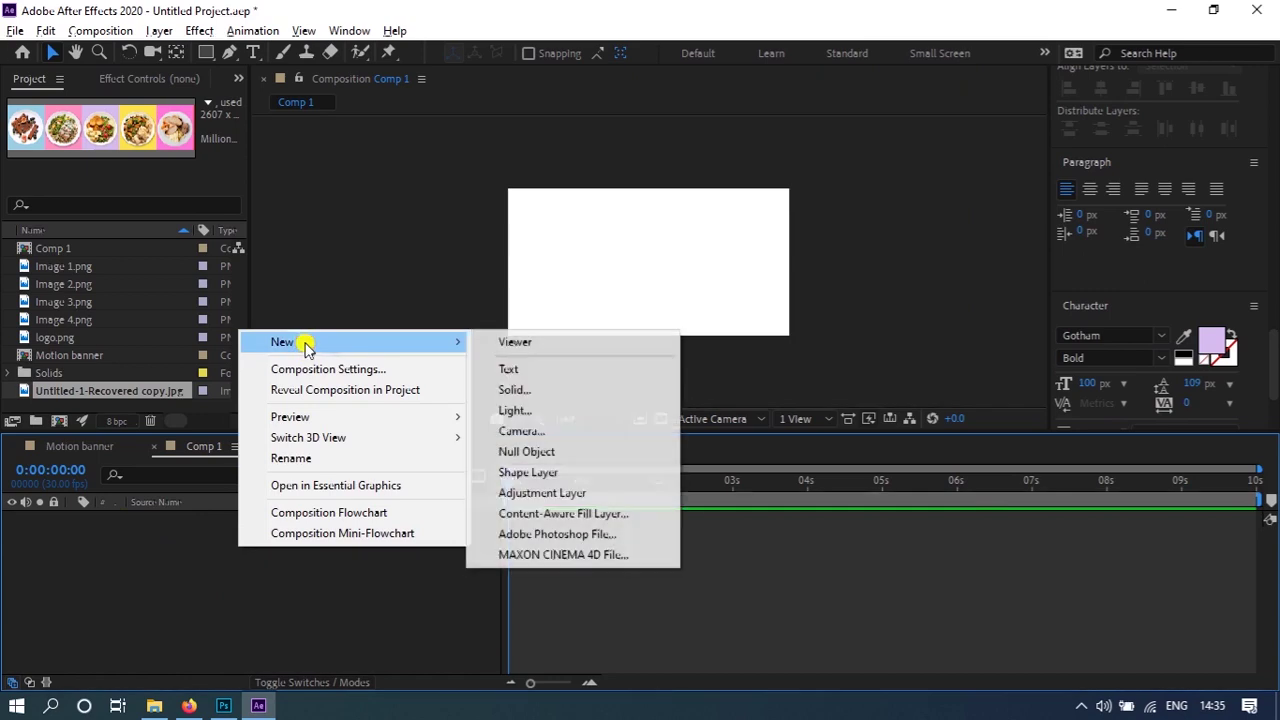
click(514, 390)
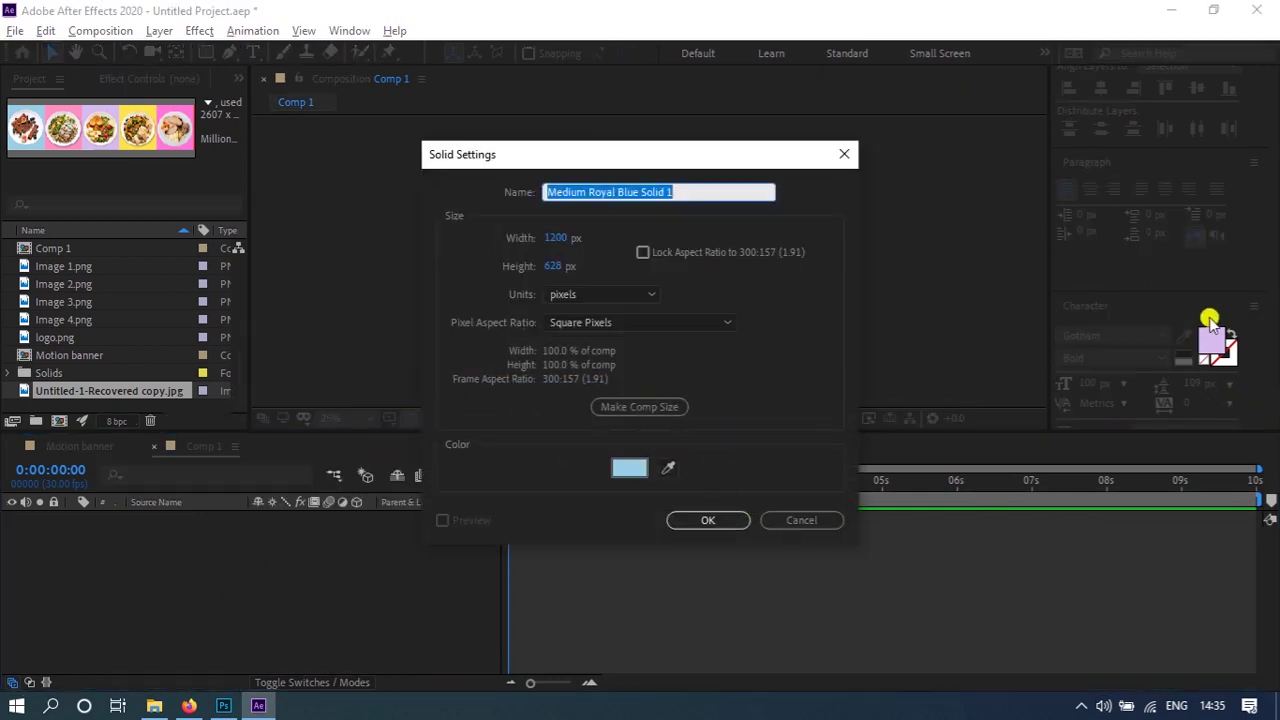
click(677, 468)
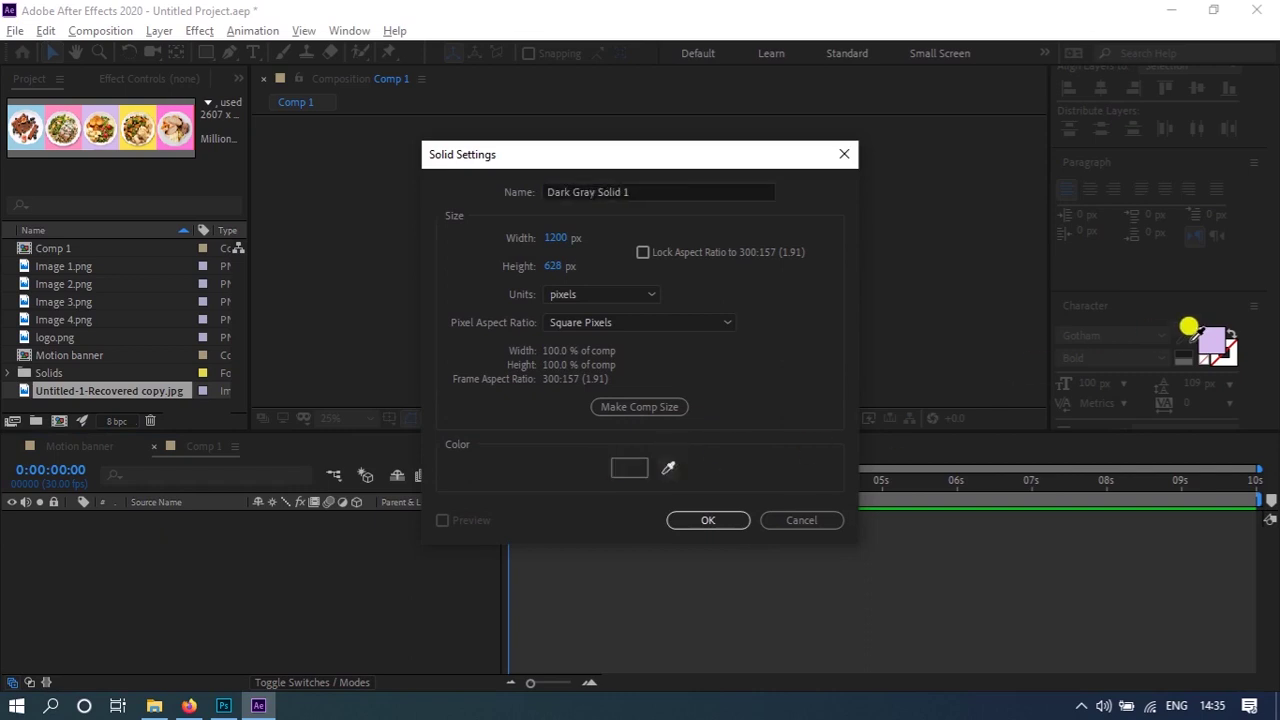
click(1205, 335)
click(703, 520)
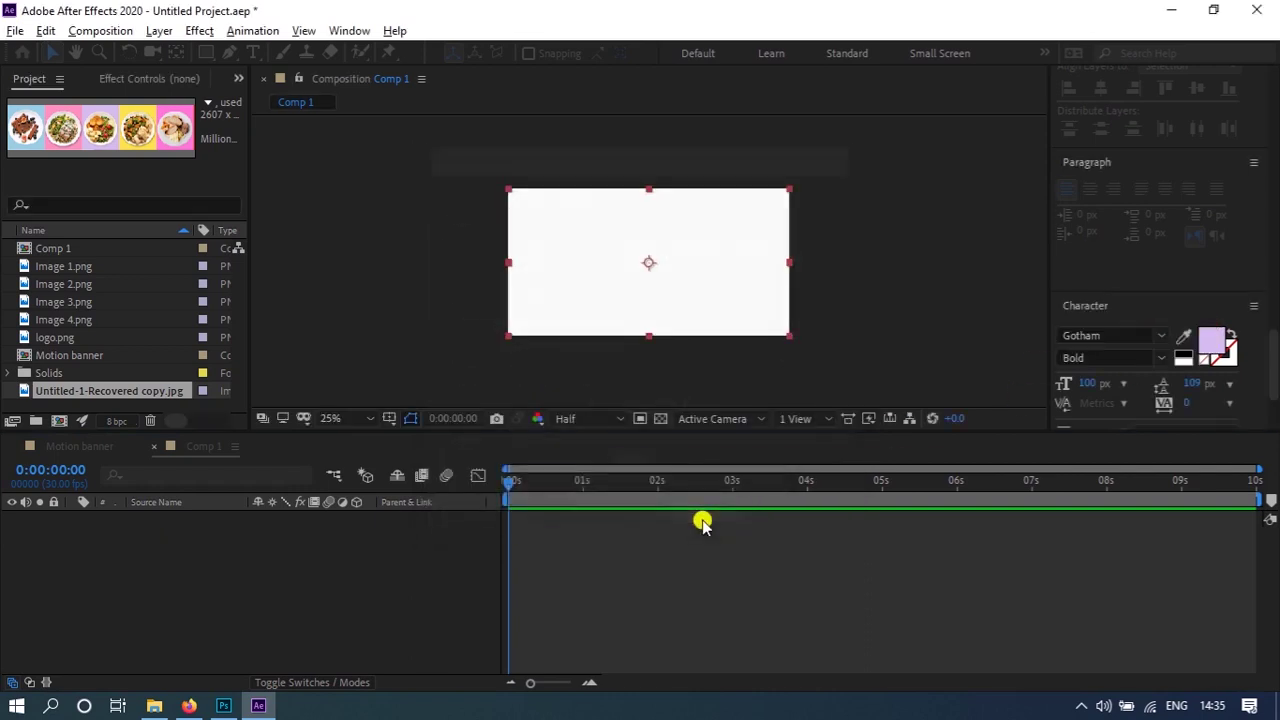
click(340, 592)
- Place the Image 3.png plate into Comp 1 and move it left of centre
click(70, 305)
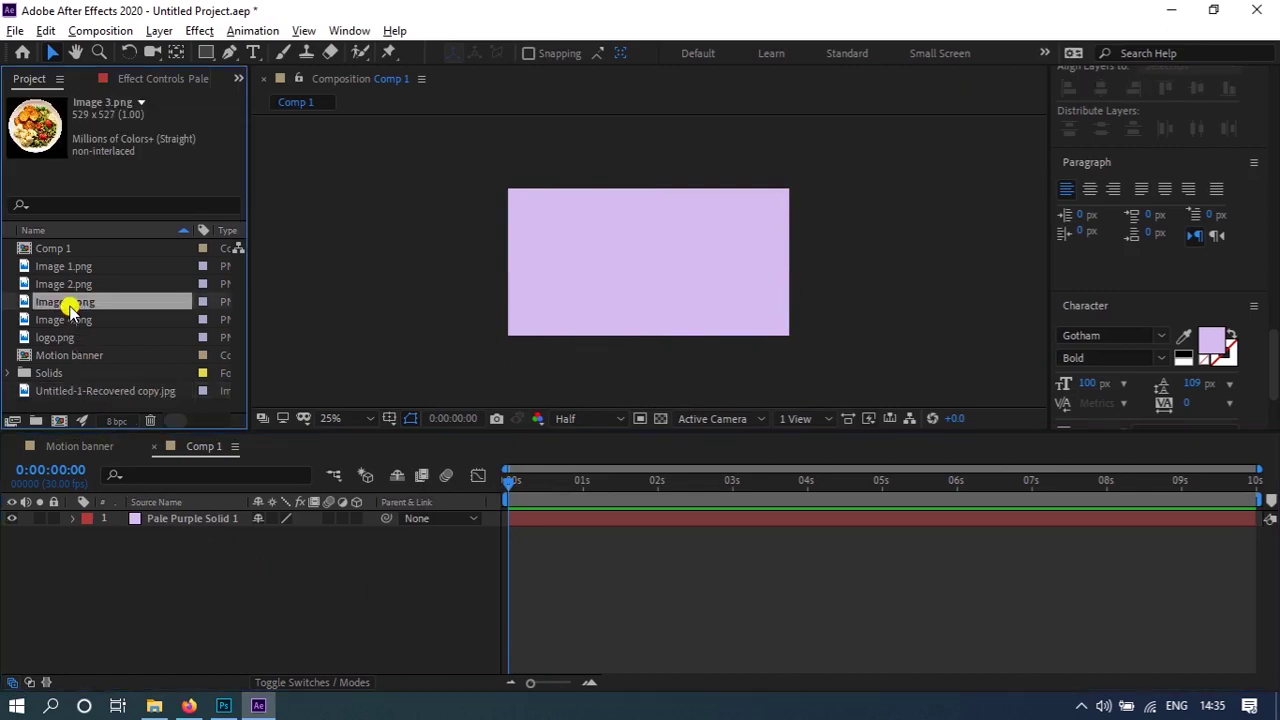
click(63, 266)
click(64, 284)
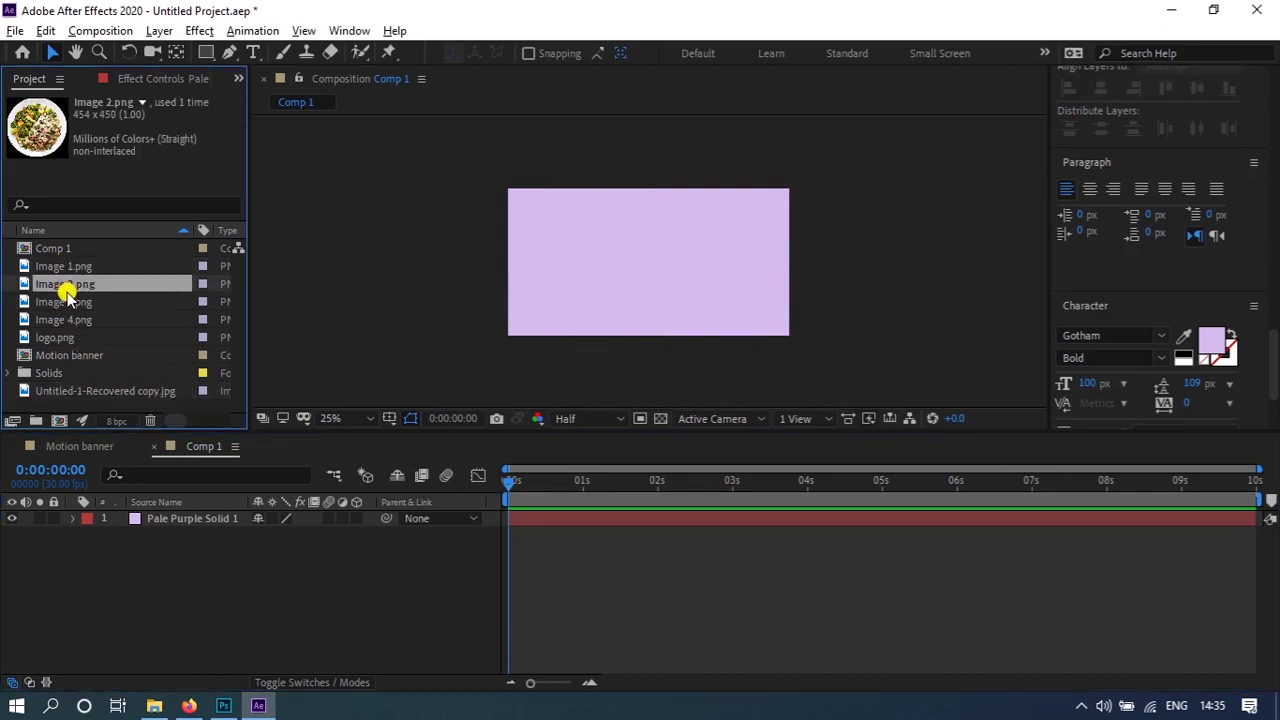
click(70, 301)
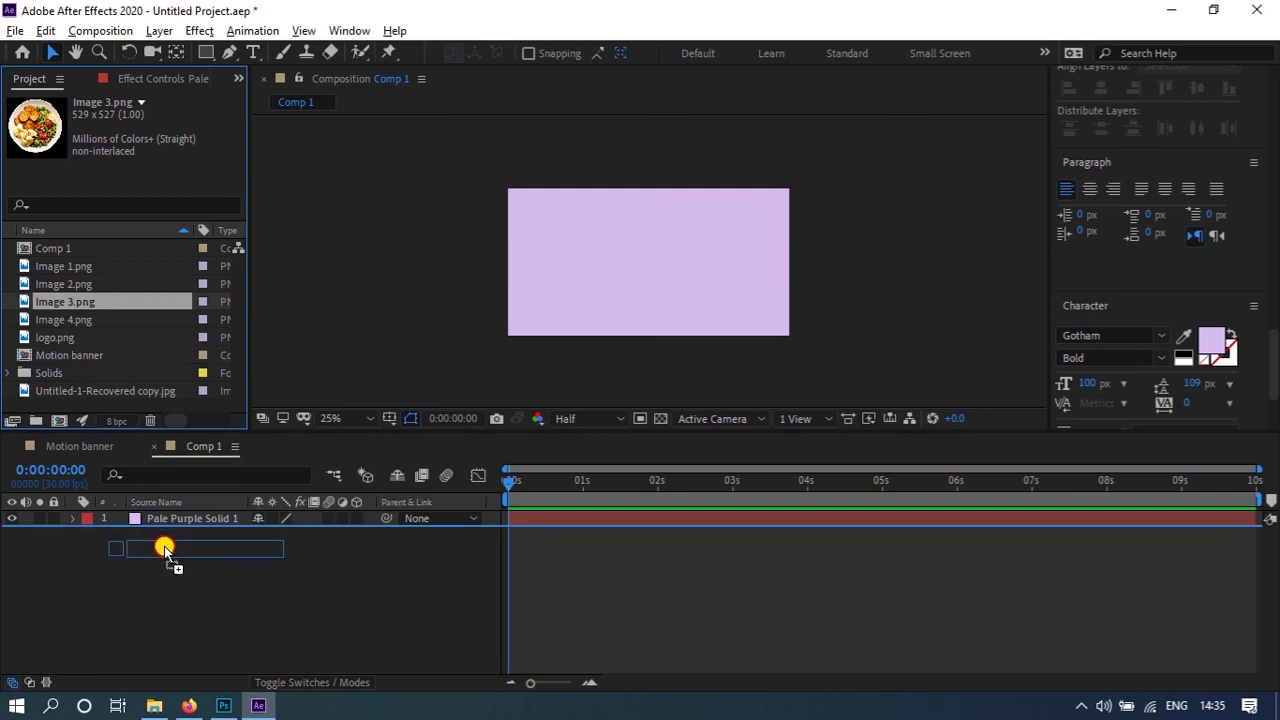
drag(72, 305, 177, 517)
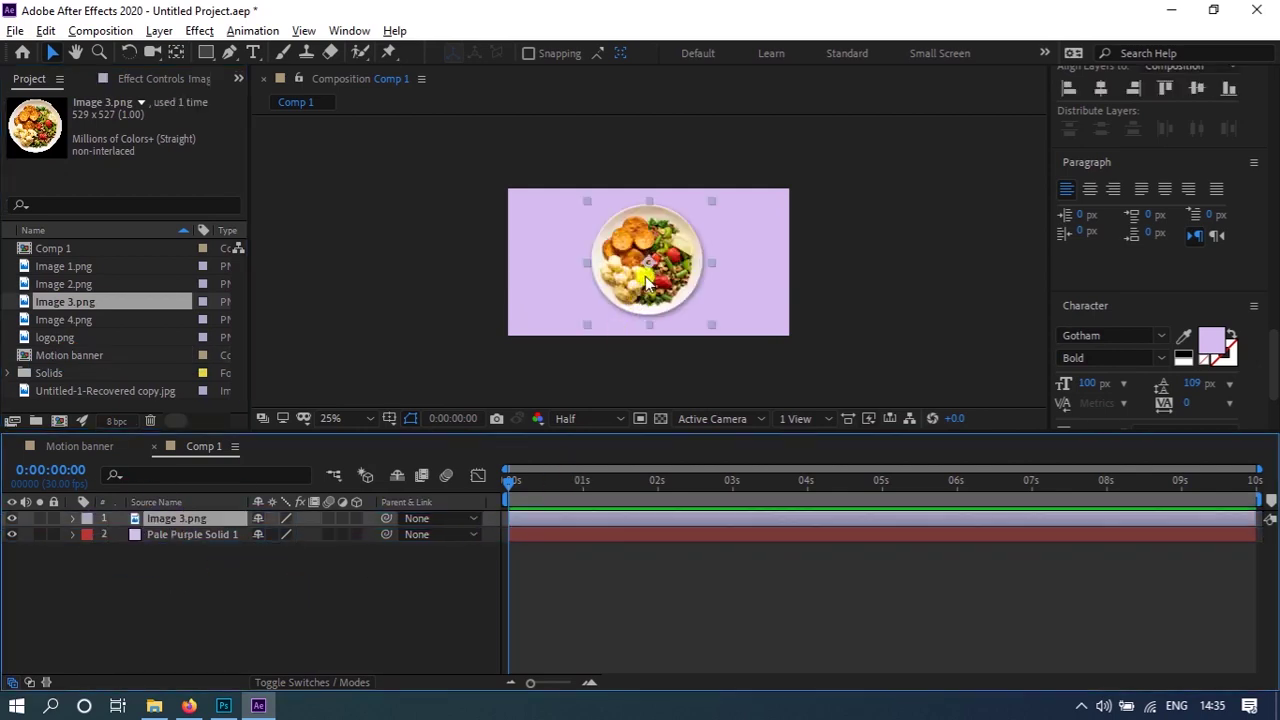
drag(645, 283, 594, 283)
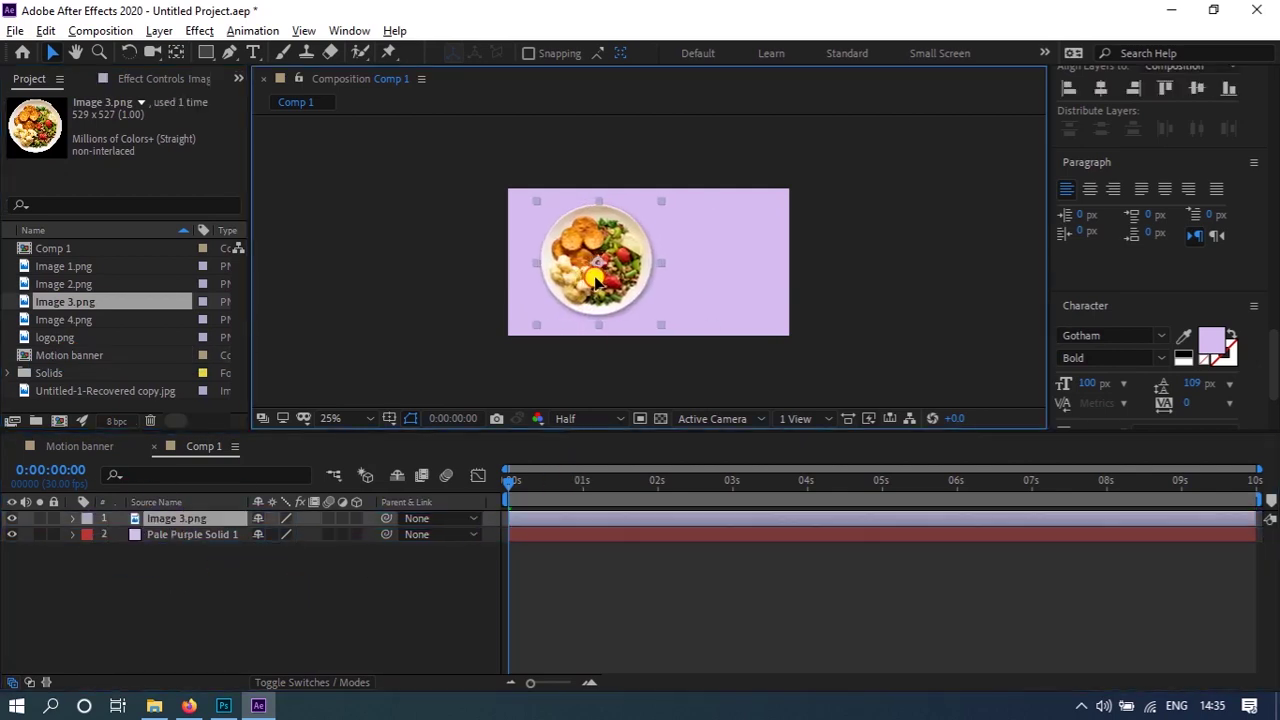
drag(594, 283, 586, 283)
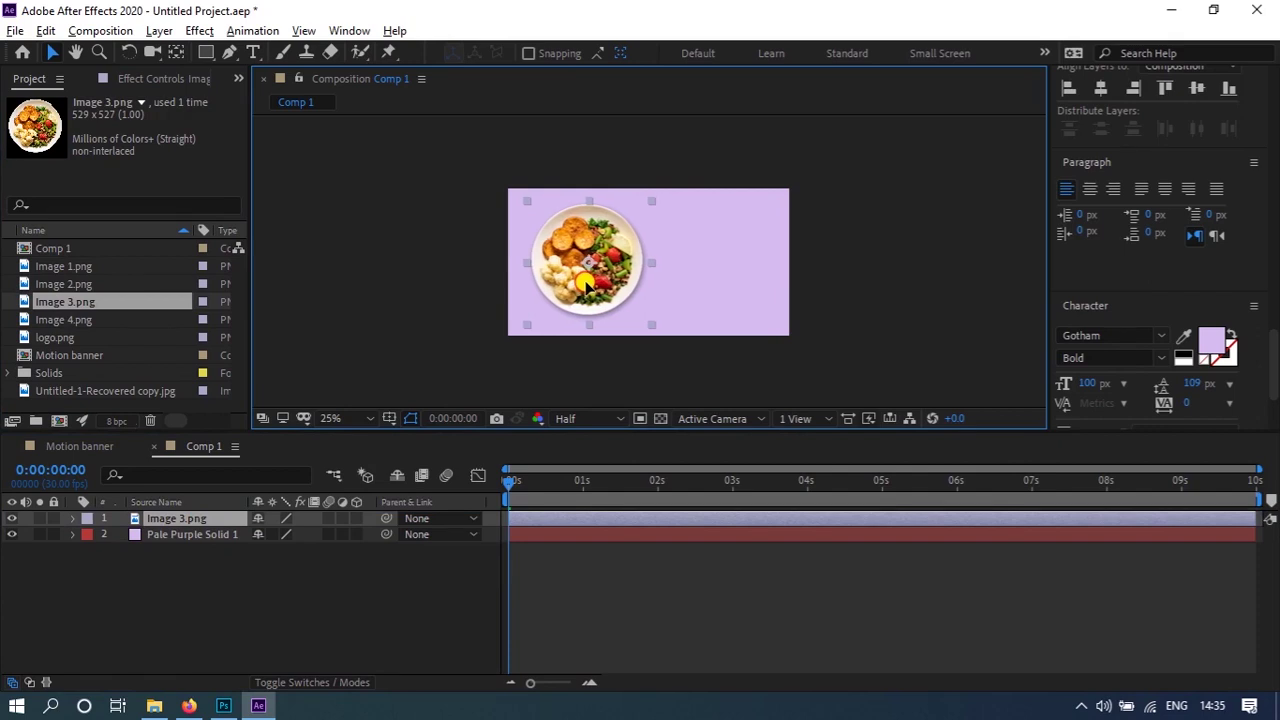
click(226, 566)
drag(168, 521, 213, 518)
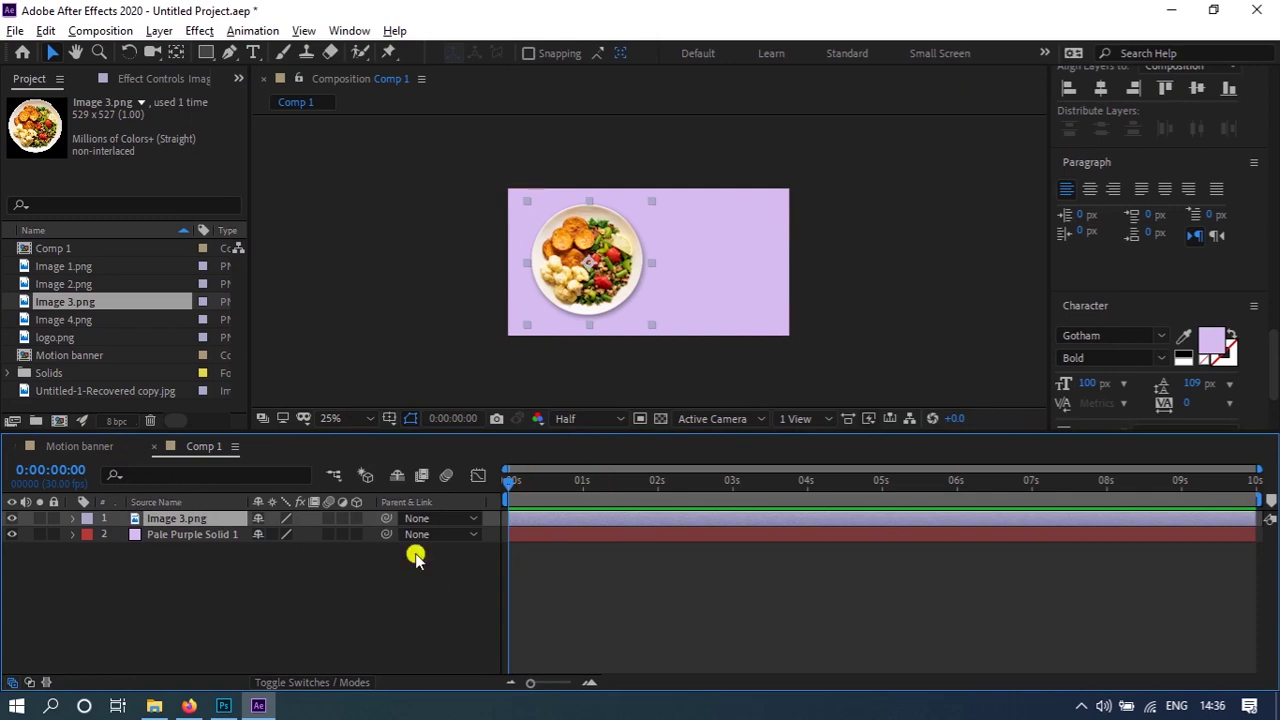
- Create a text layer right of the plate and set its colour to white
click(253, 52)
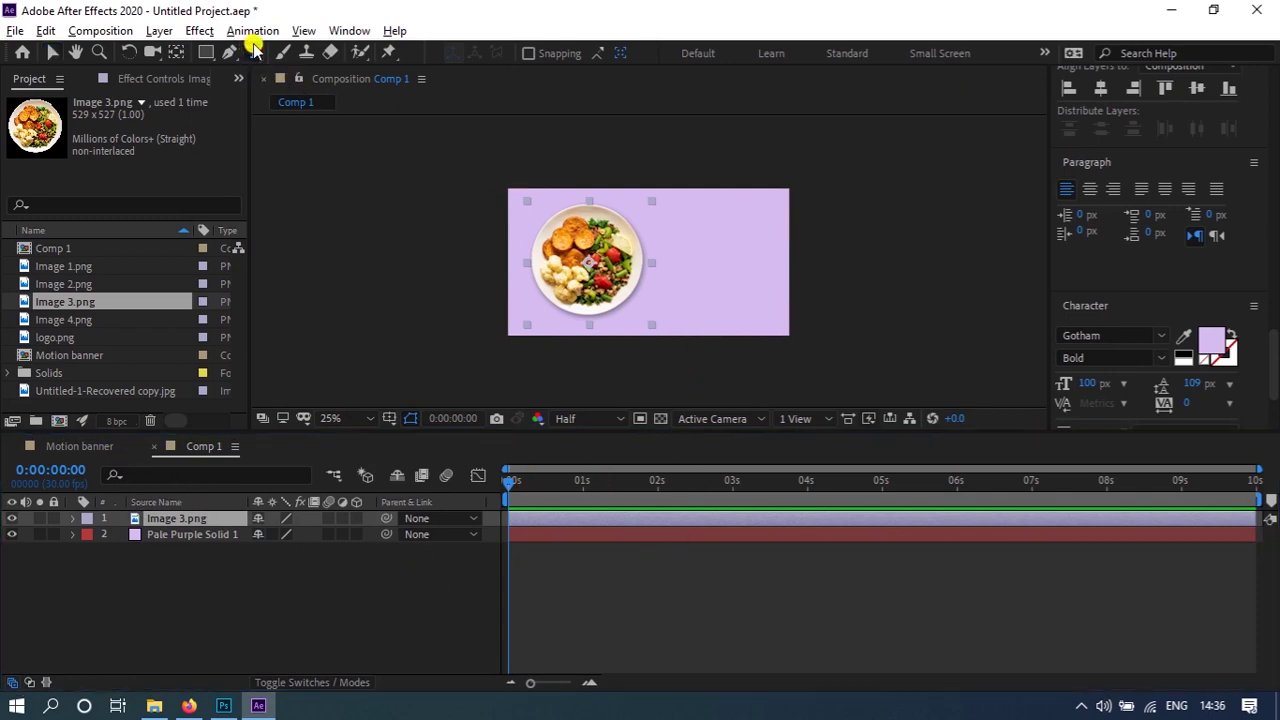
click(709, 242)
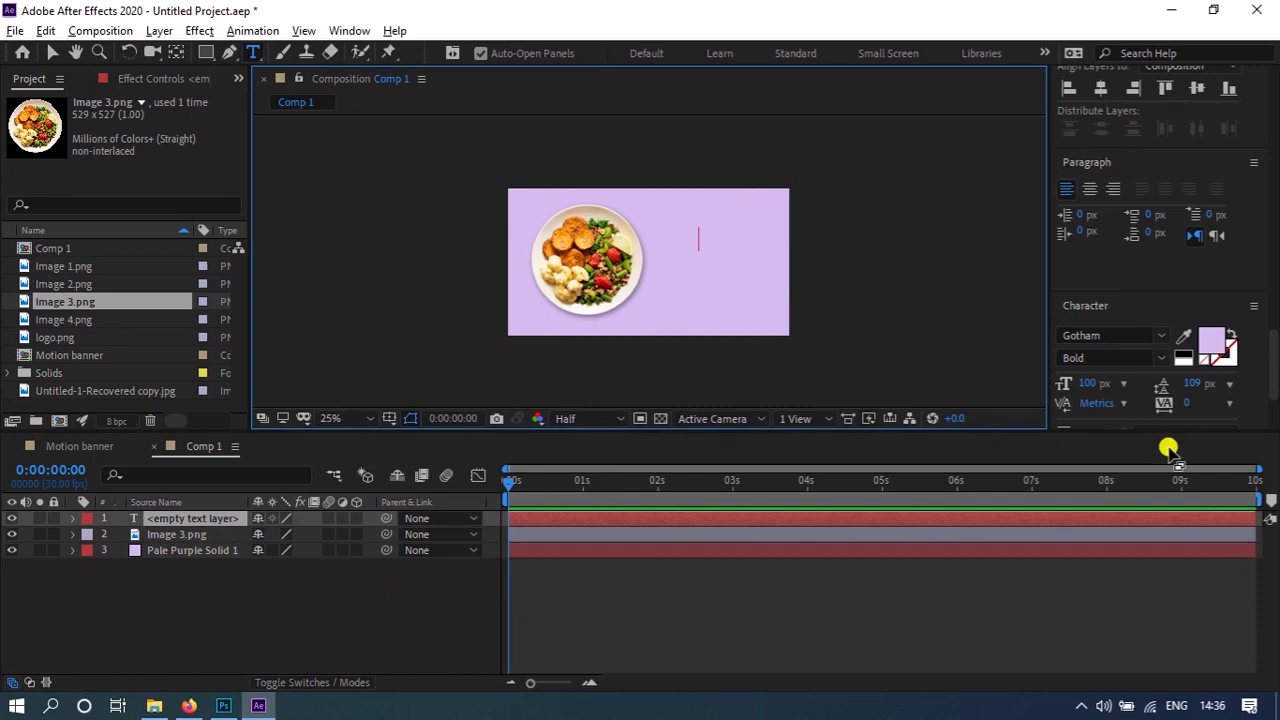
text(Ame)
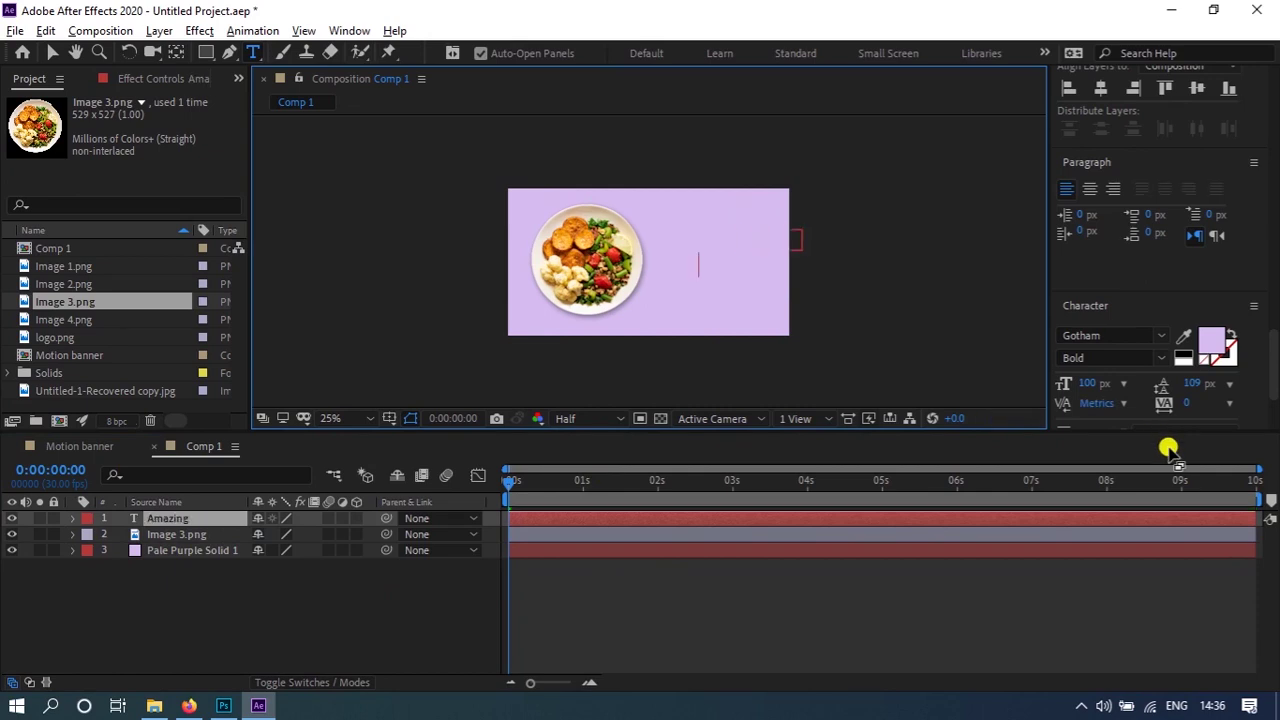
text(s)
key(ctrl+a)
click(1210, 343)
click(270, 432)
drag(270, 432, 190, 334)
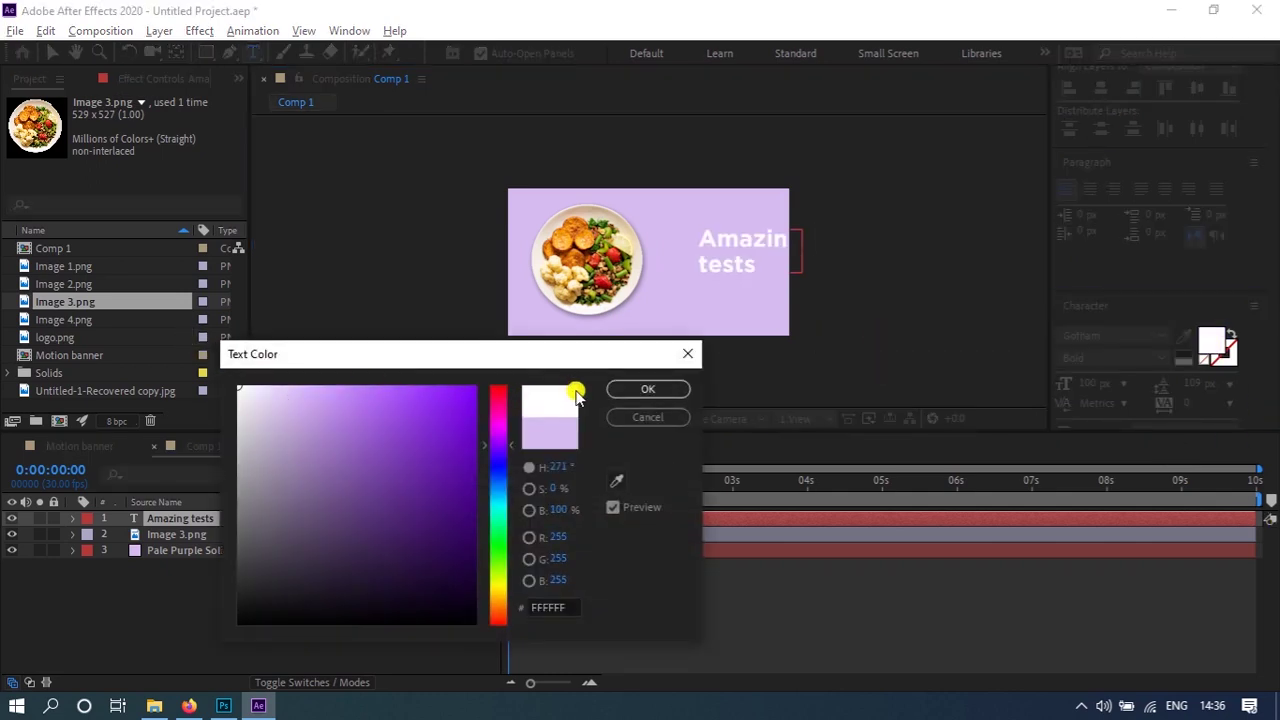
click(645, 389)
- Lowercase the leading 'A' so the title reads 'amazing teste', then return to the Selection tool
click(712, 242)
key(BackSpace)
text(a)
key(Escape)
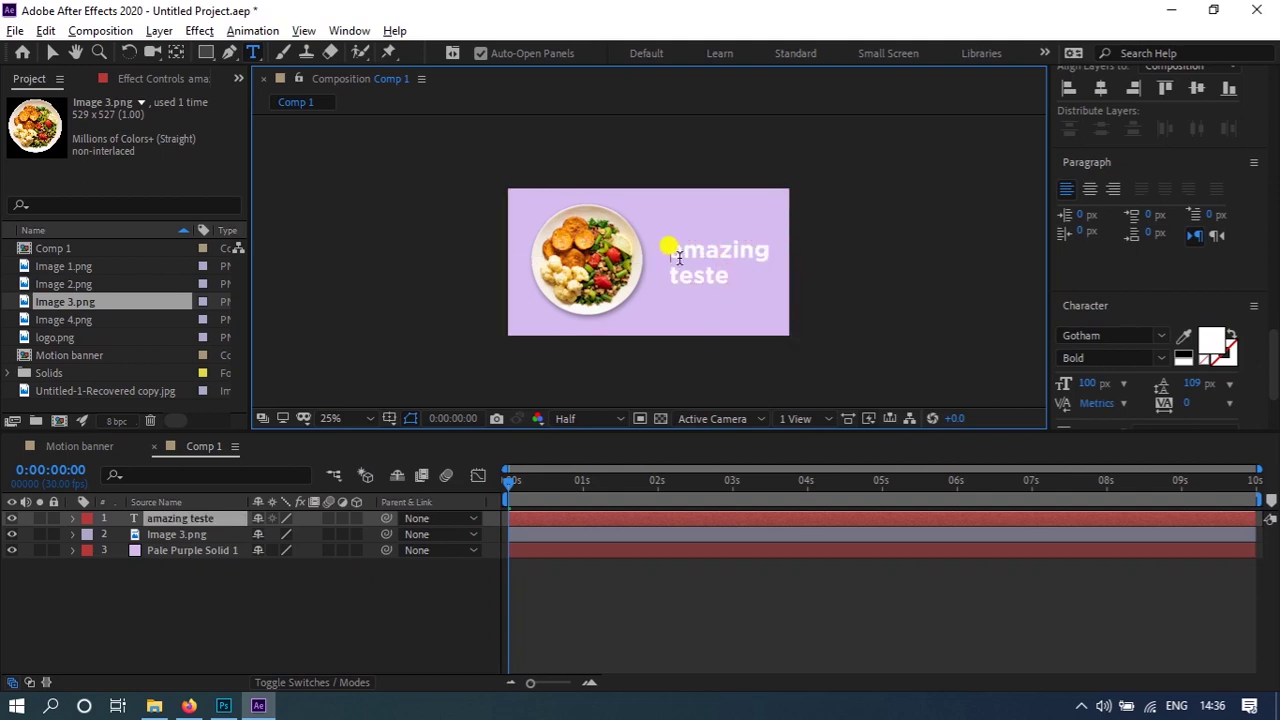
click(271, 603)
click(694, 268)
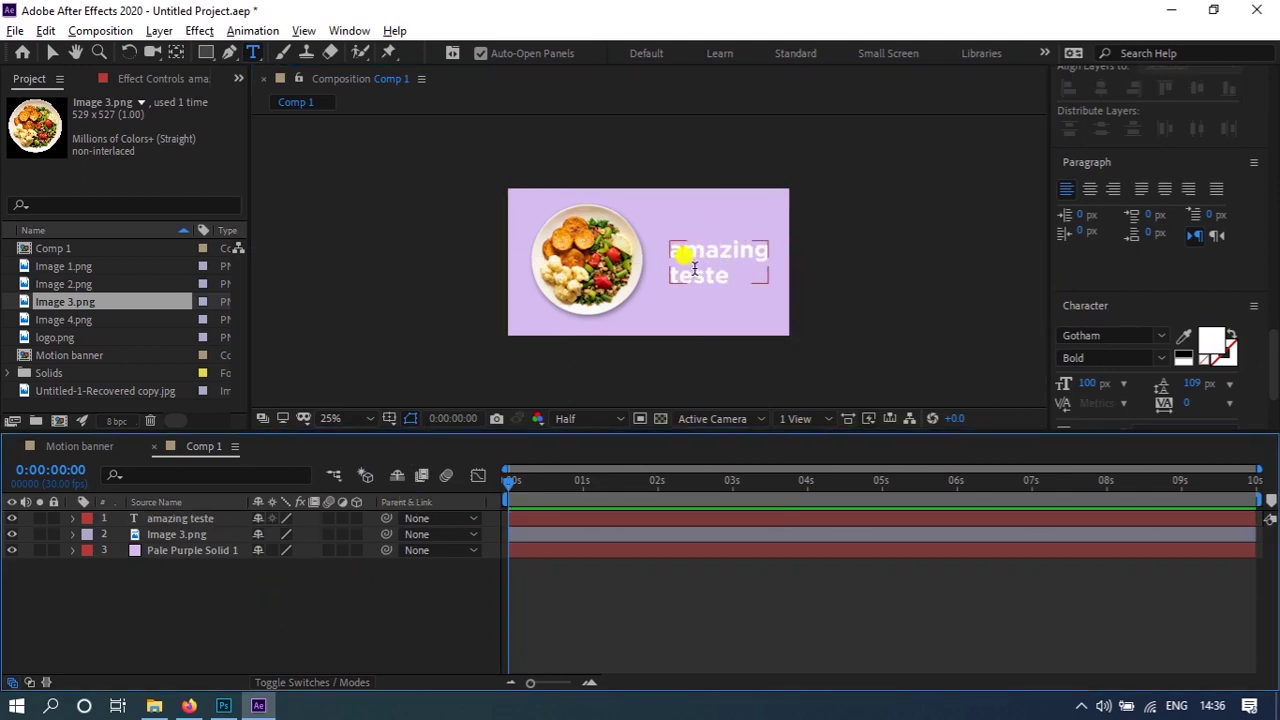
key(Escape)
key(v)
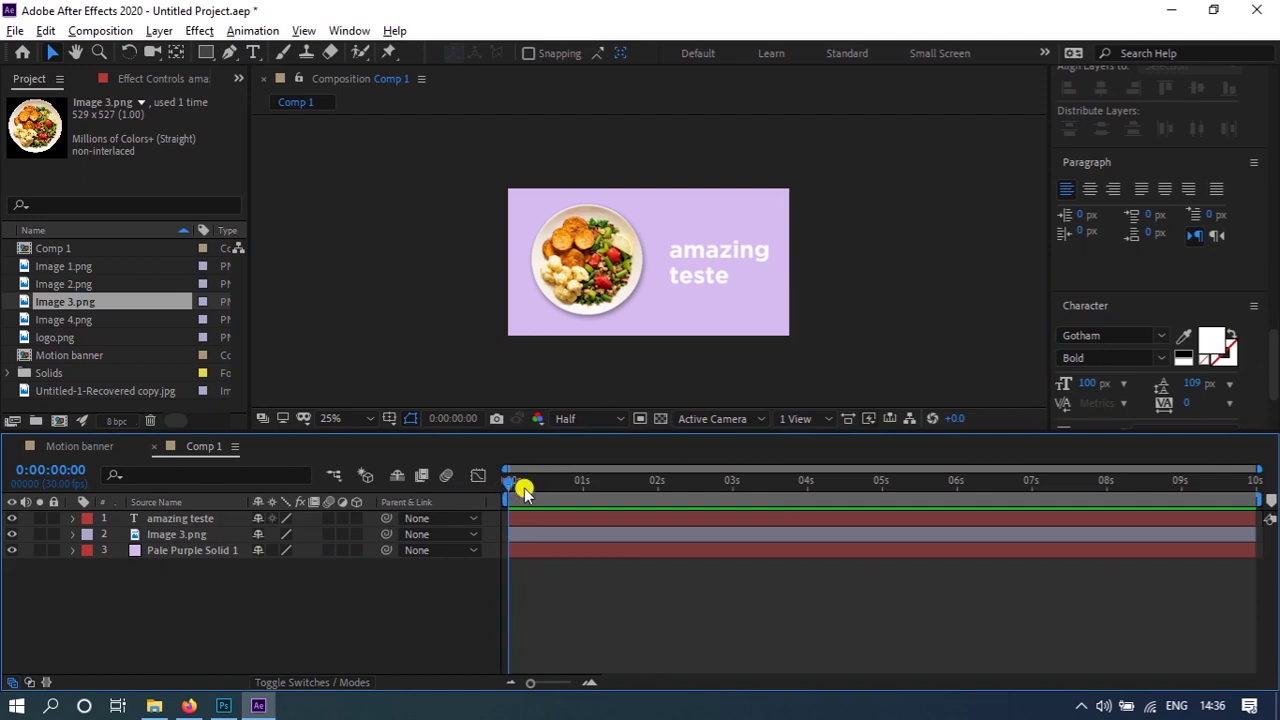
mouse_move(522, 500)
mouse_down()
mouse_move(1239, 516)
mouse_move(249, 470)
mouse_up()
click(99, 450)
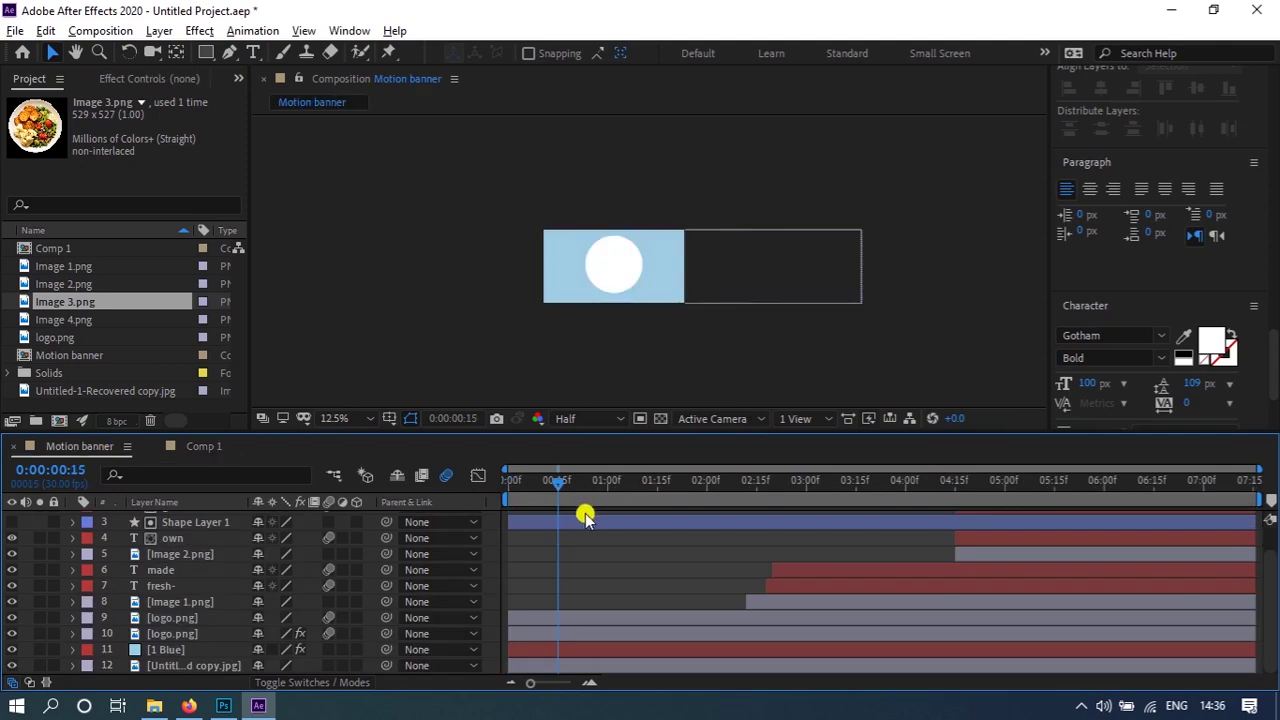
drag(571, 486, 786, 490)
drag(990, 505, 228, 490)
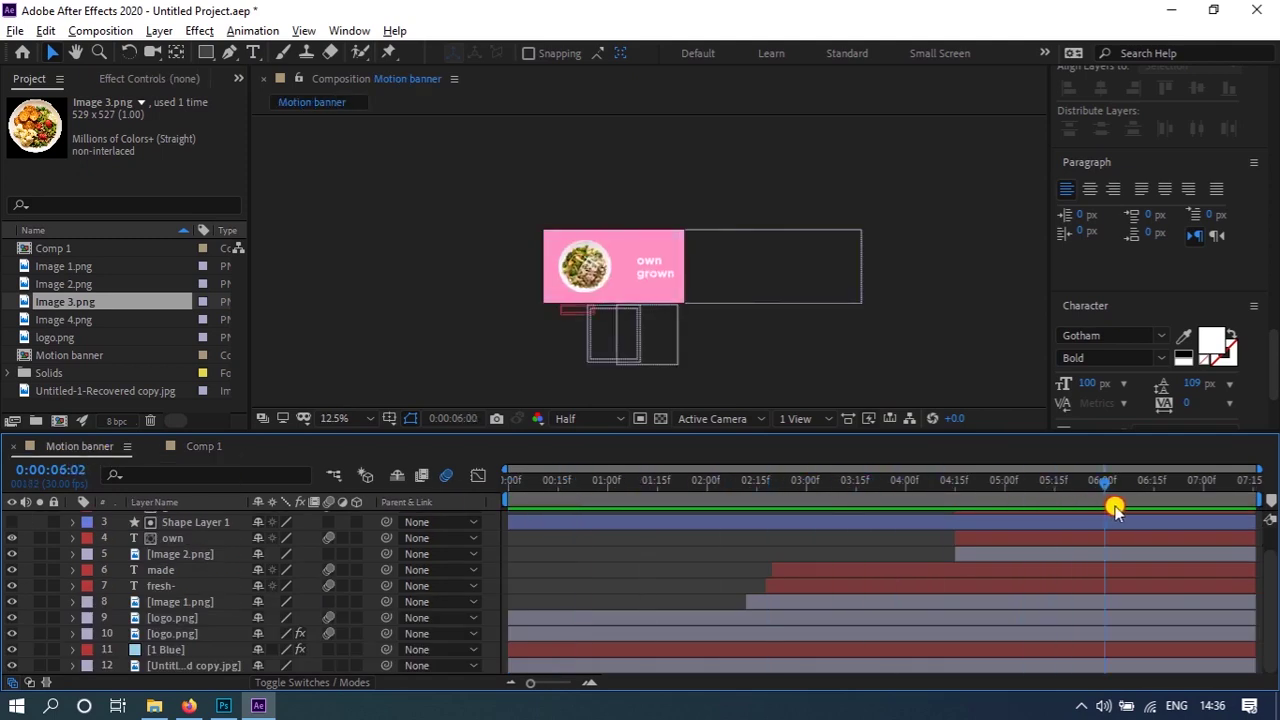
click(217, 452)
click(560, 518)
click(190, 654)
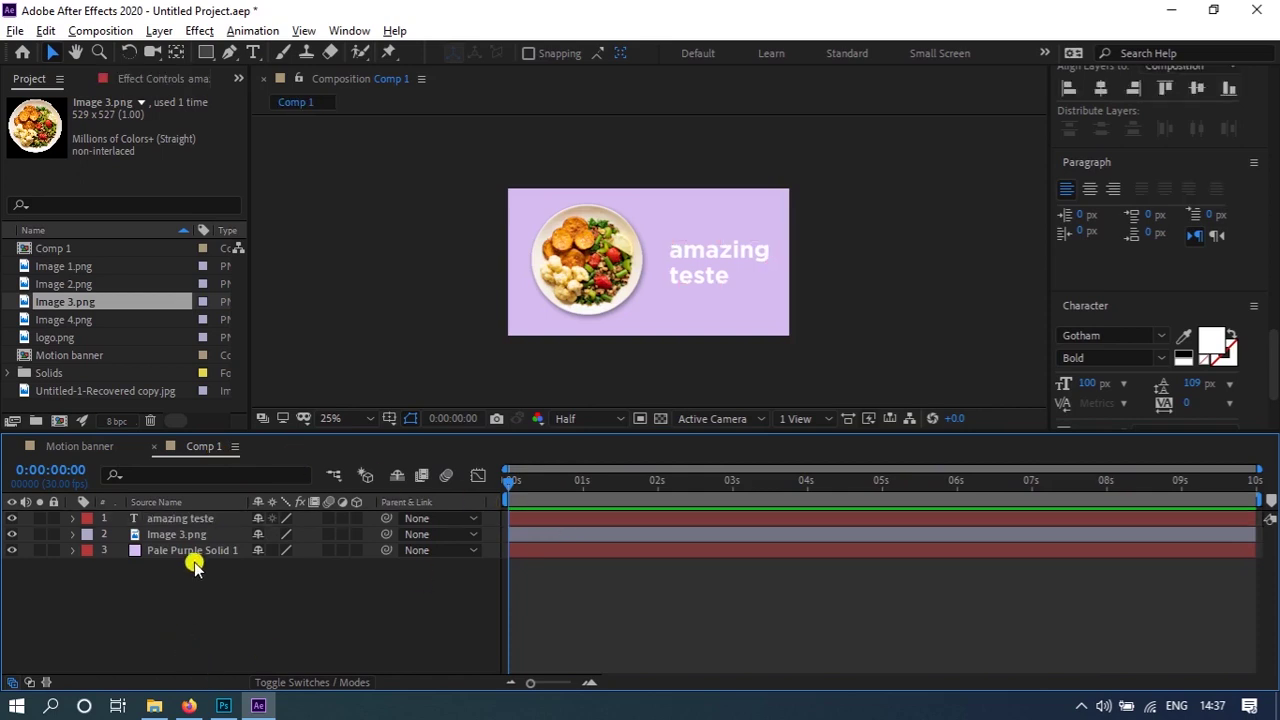
key(space)
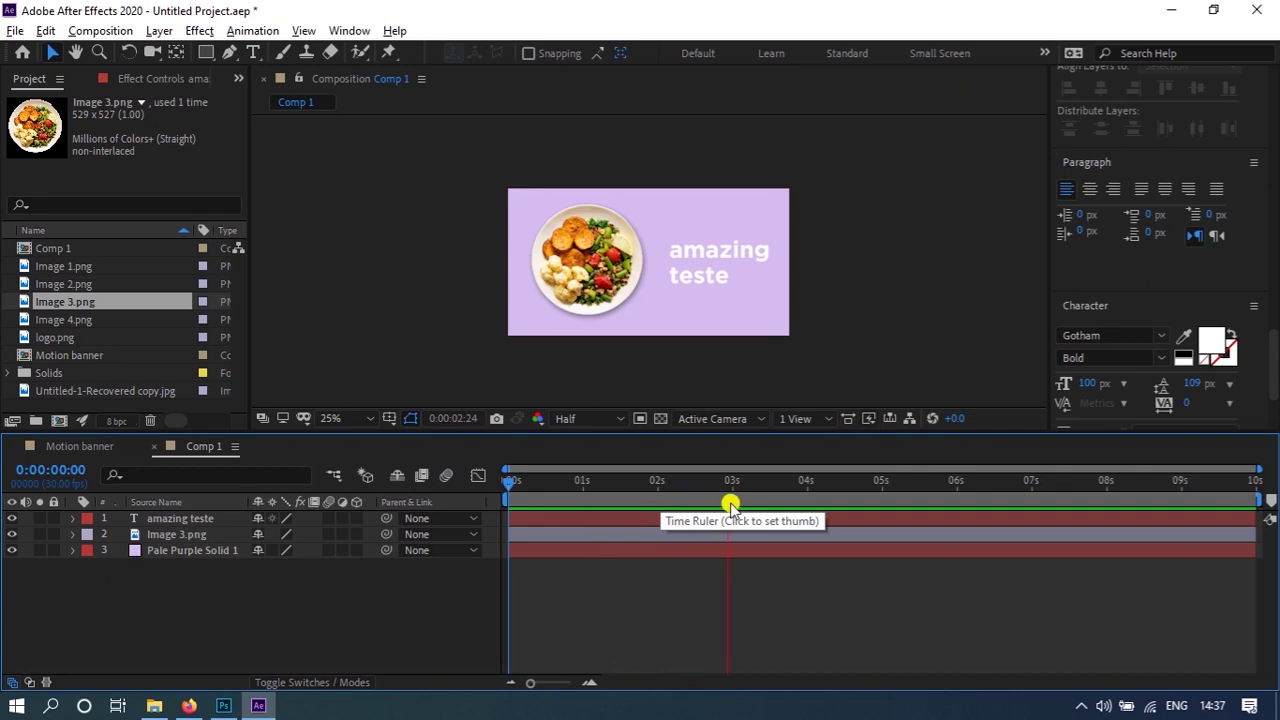
- Go to 0:00:03:00 and end the work area there
click(736, 484)
drag(742, 486, 735, 489)
click(463, 420)
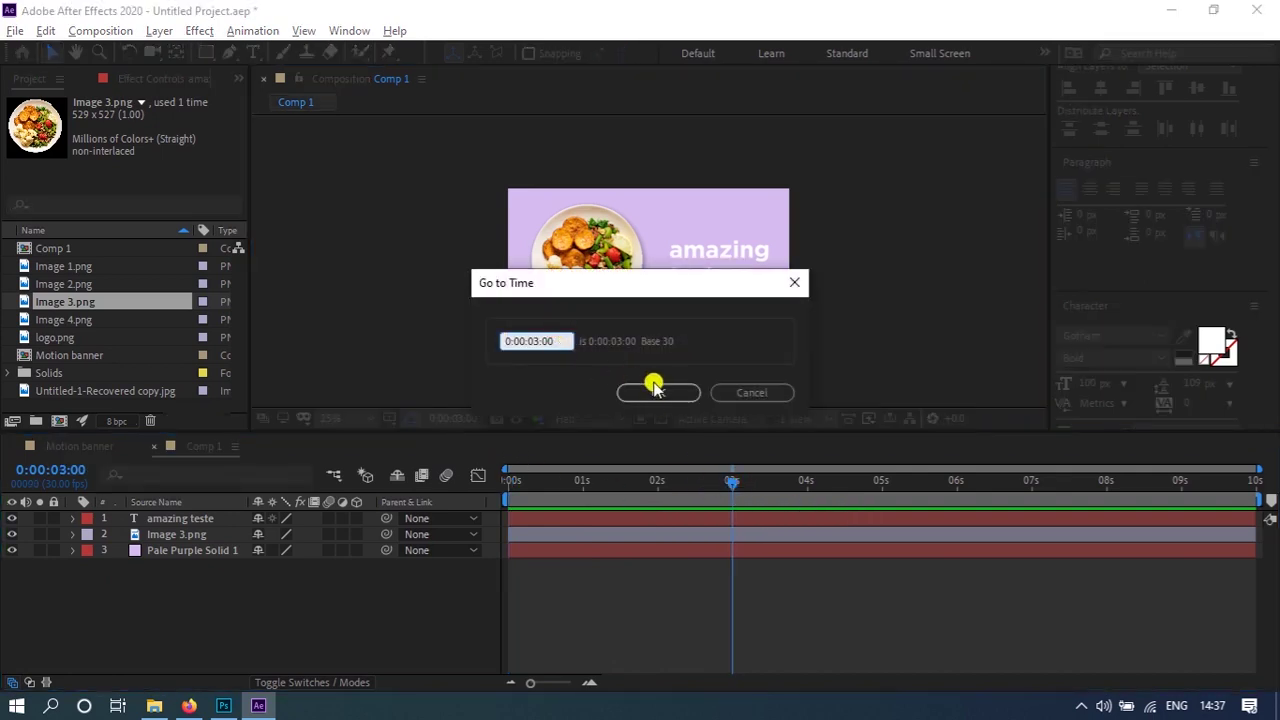
click(652, 391)
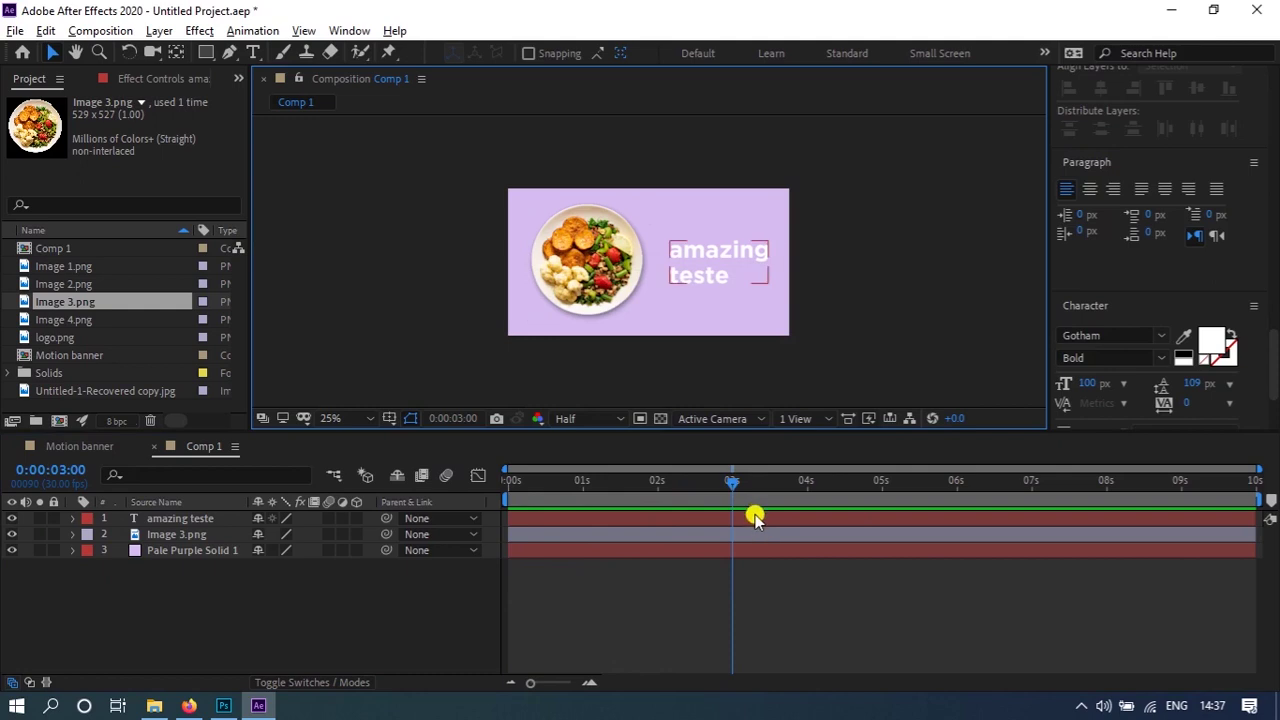
key(n)
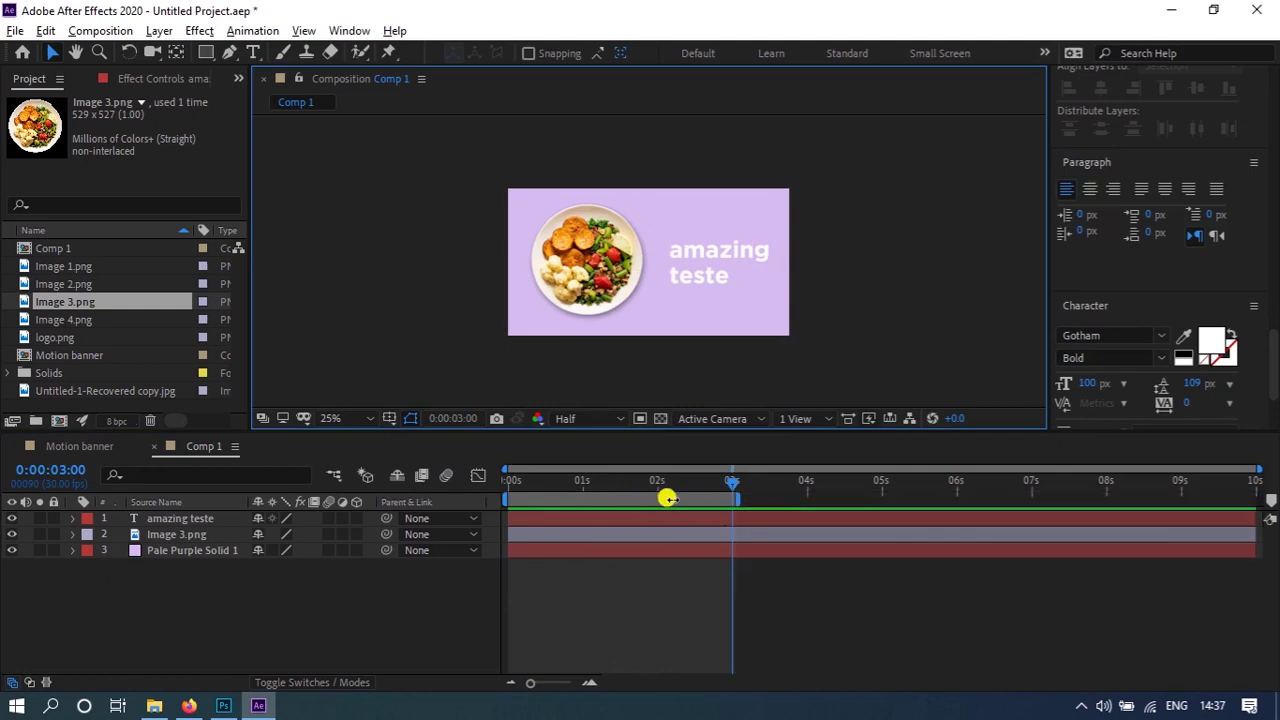
- Trim Comp 1 to the 3-second work area and preview it to the end
right_click(687, 503)
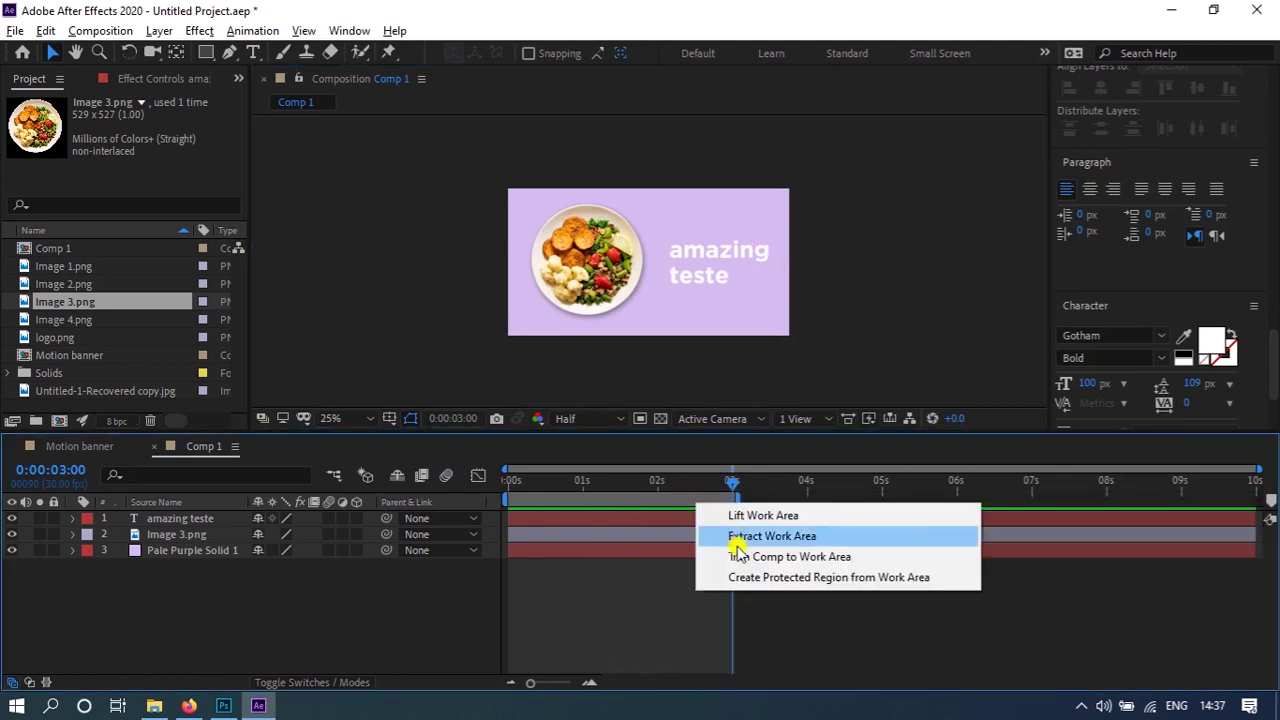
click(803, 557)
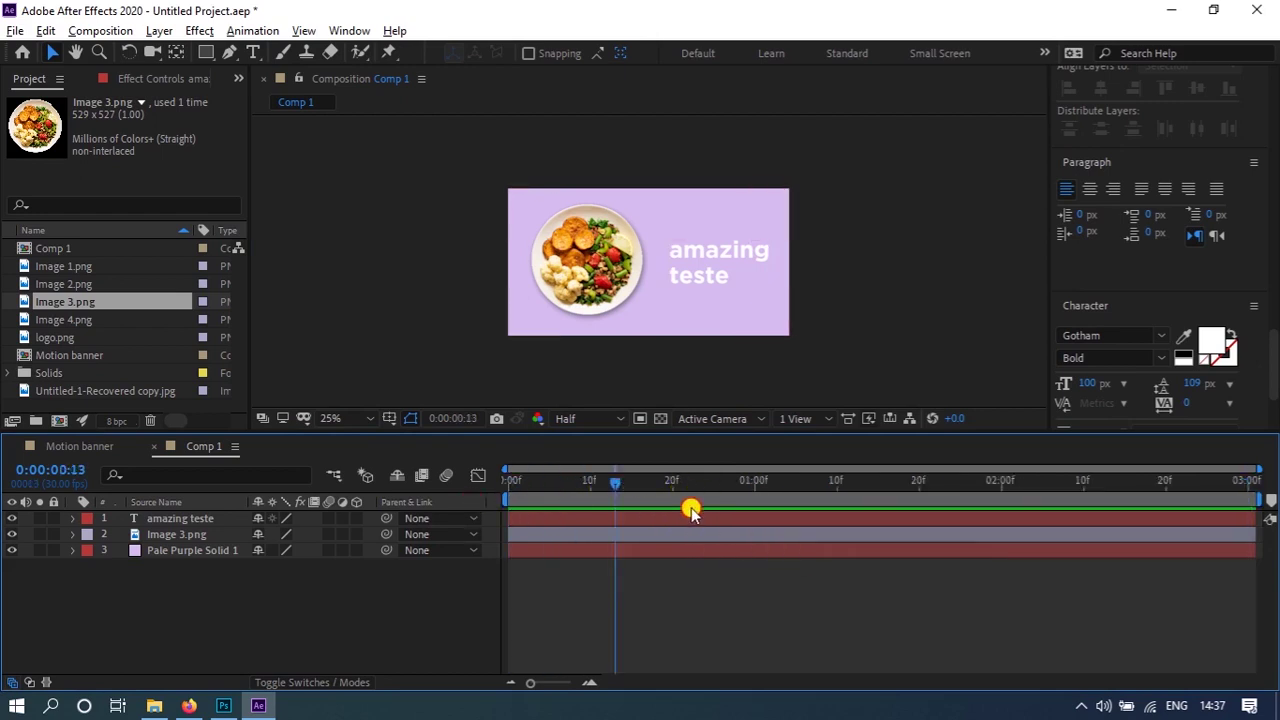
mouse_move(559, 487)
mouse_down()
mouse_move(1254, 508)
mouse_move(829, 505)
mouse_up()
key(Home)
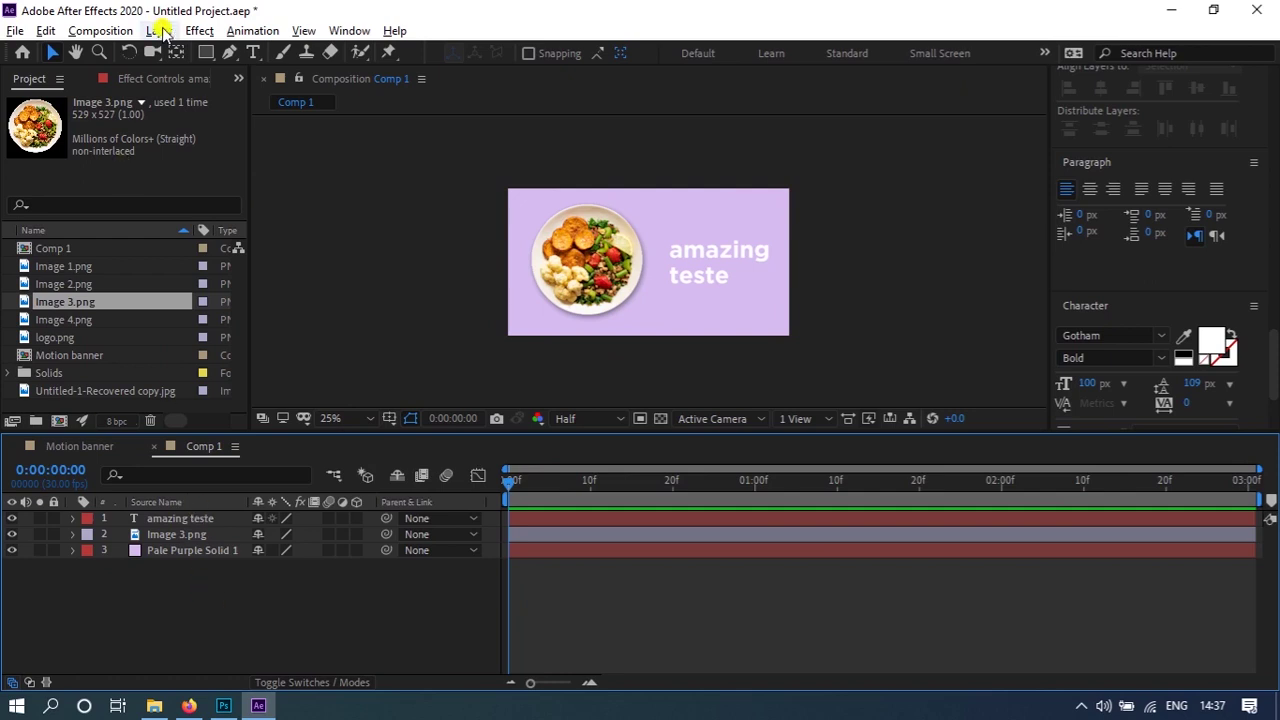
click(103, 31)
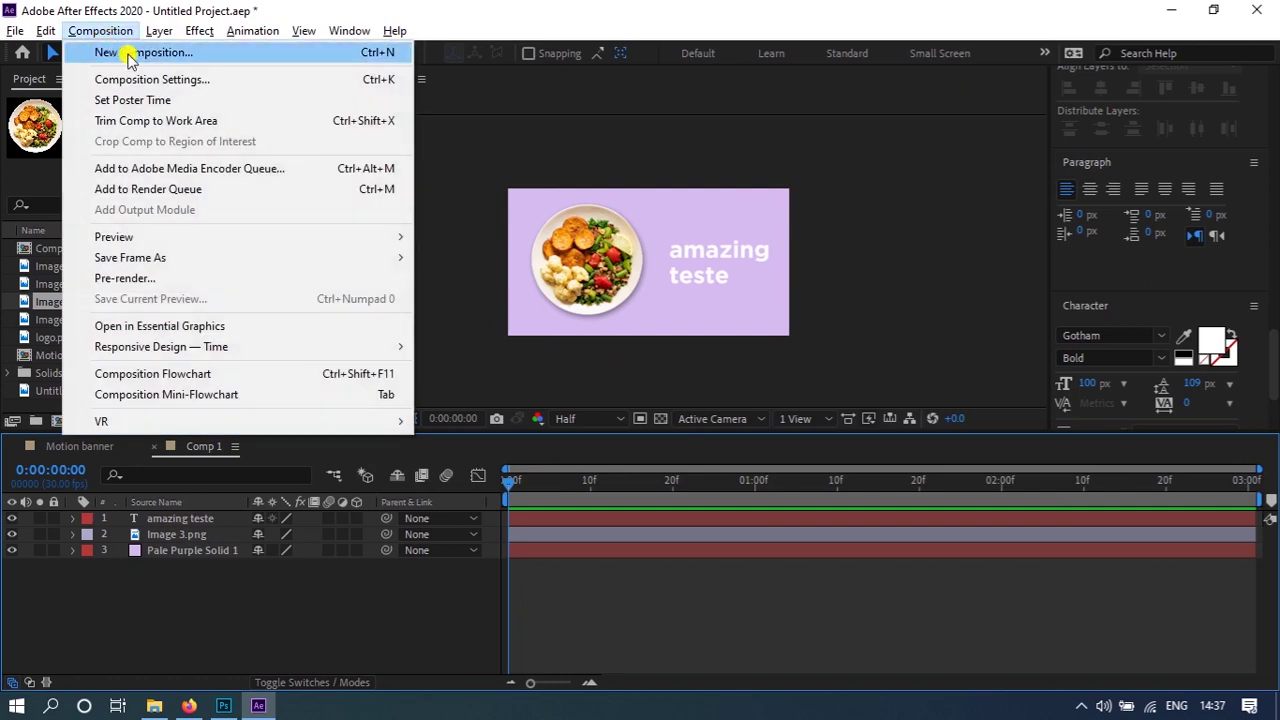
- Create a 1200×628, 30 fps composition named Finel with a 0:00:20:00 duration
click(127, 52)
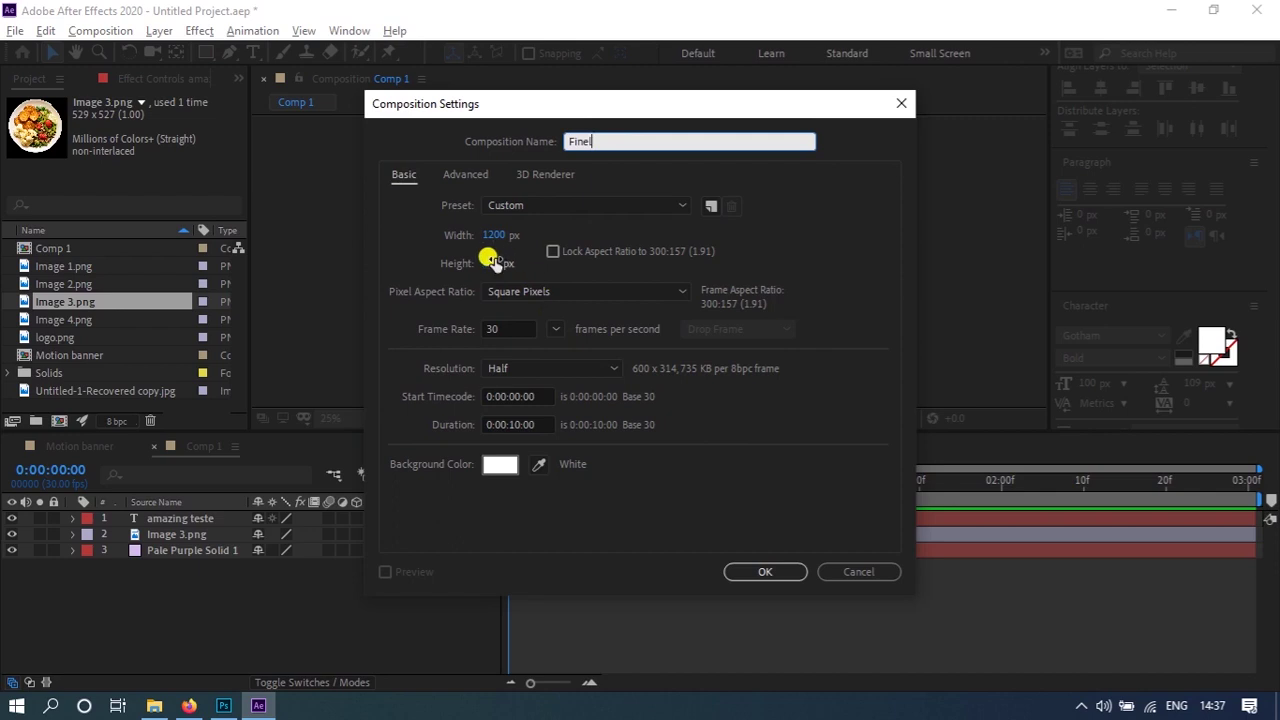
text(Finel)
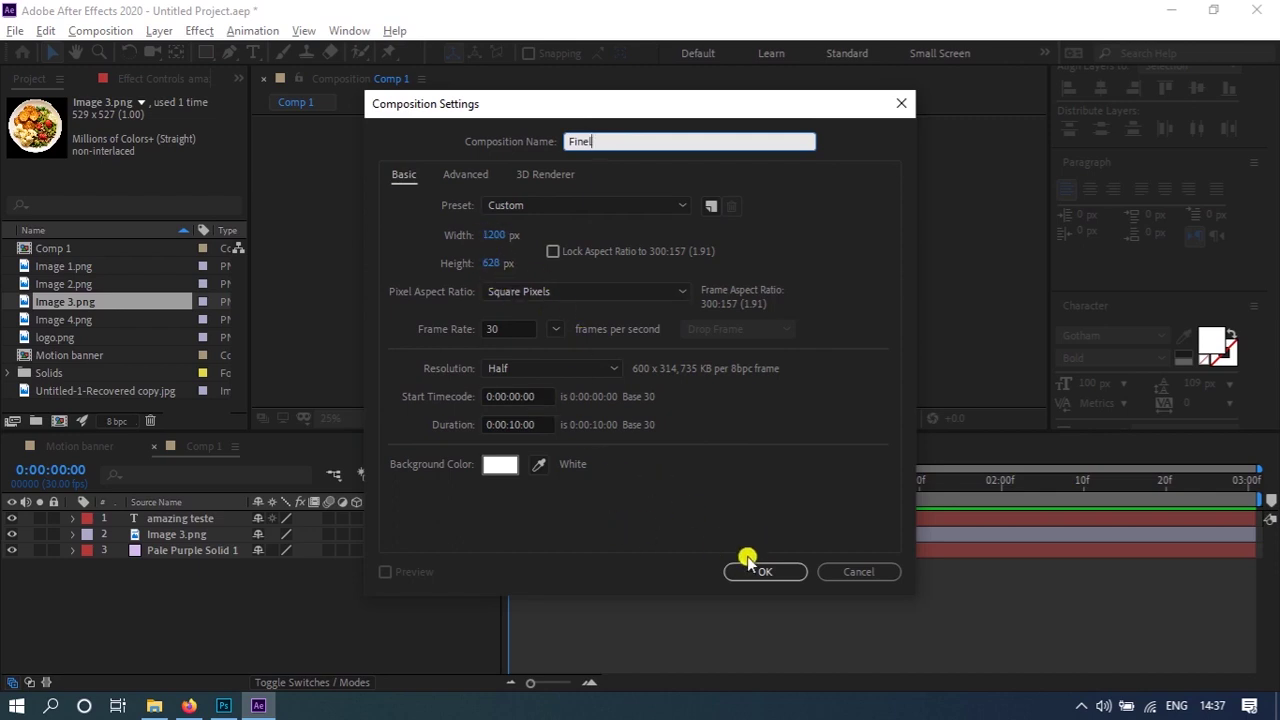
click(518, 426)
text(2)
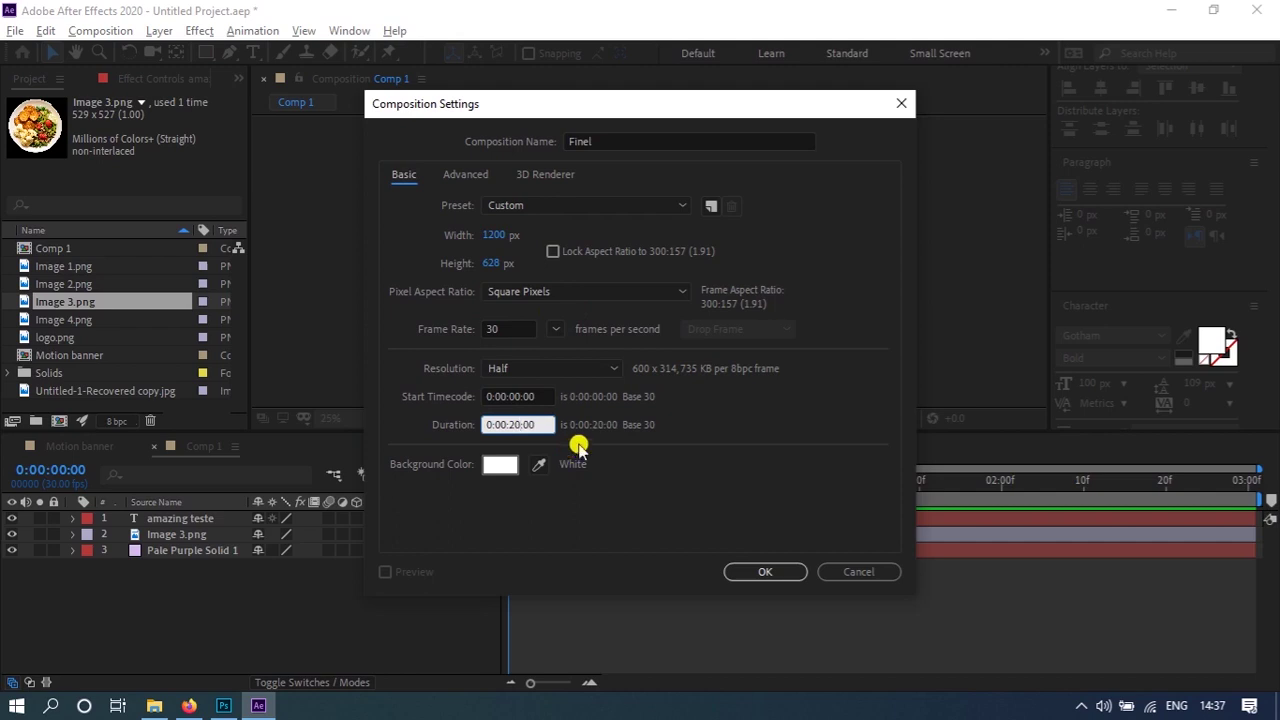
click(765, 571)
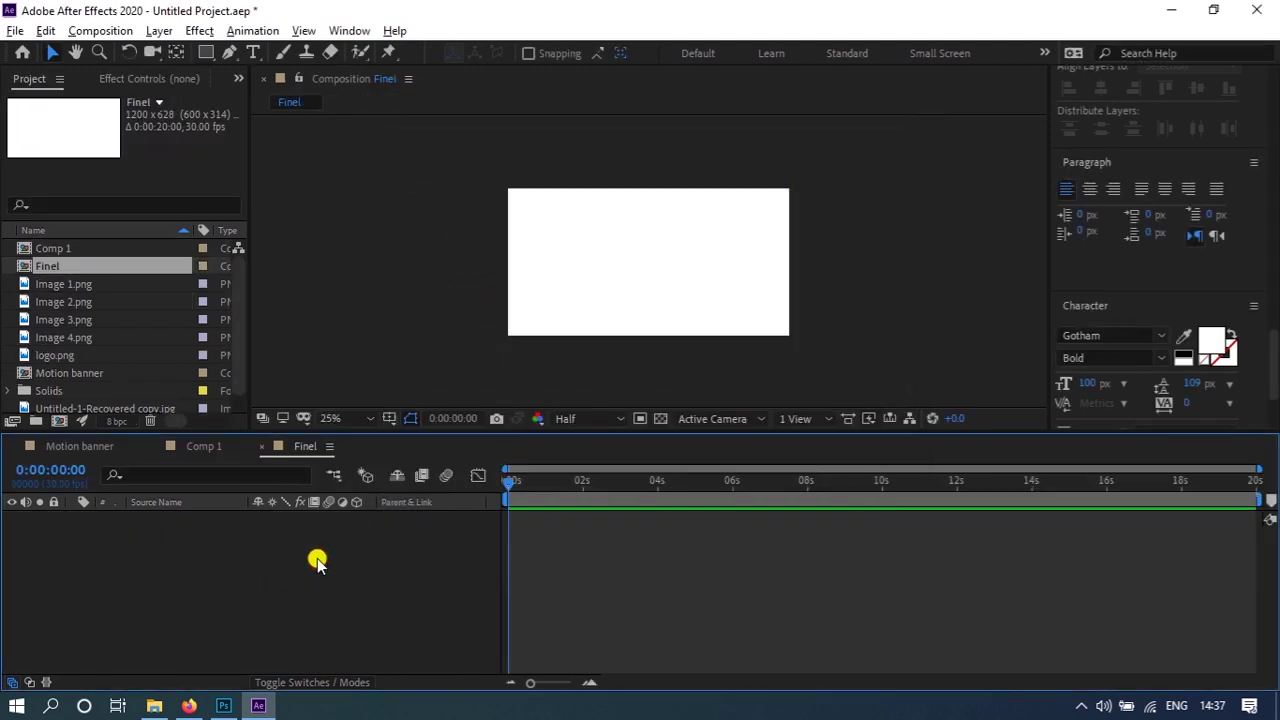
click(205, 446)
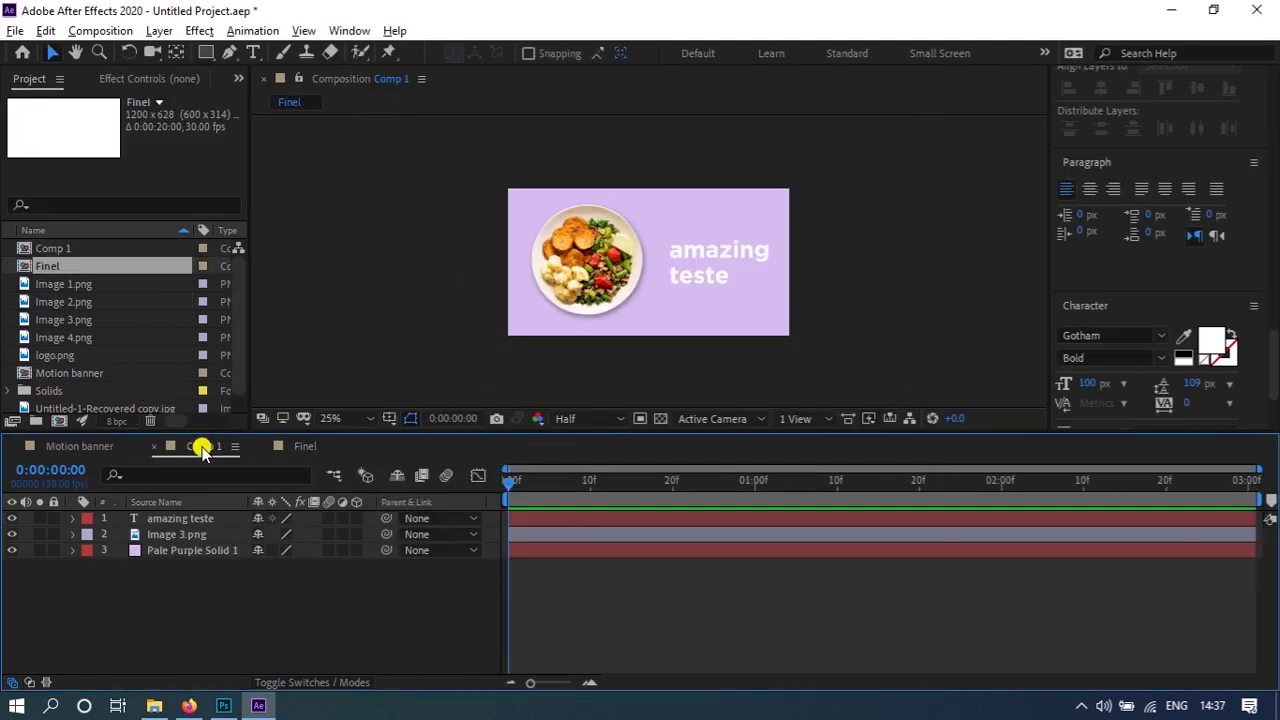
- Review the Comp 1 and Motion banner animations, then return to Finel
drag(512, 484, 993, 556)
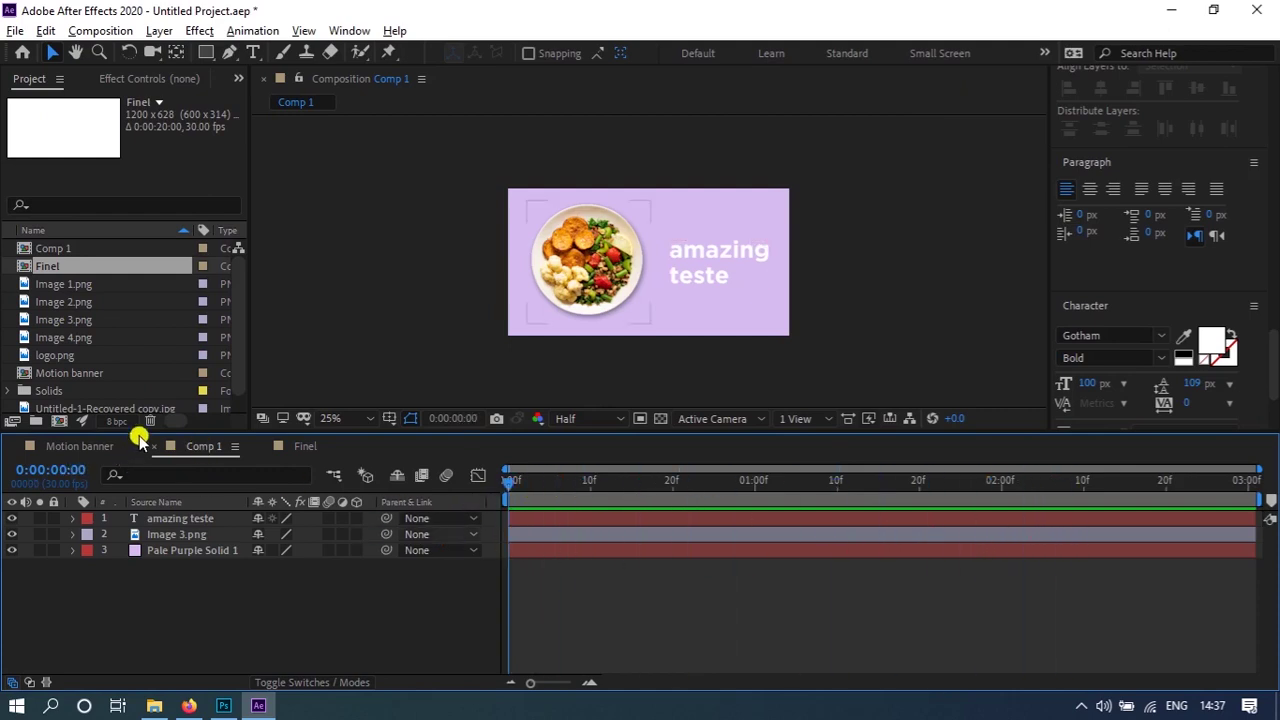
click(82, 448)
drag(515, 486, 1119, 500)
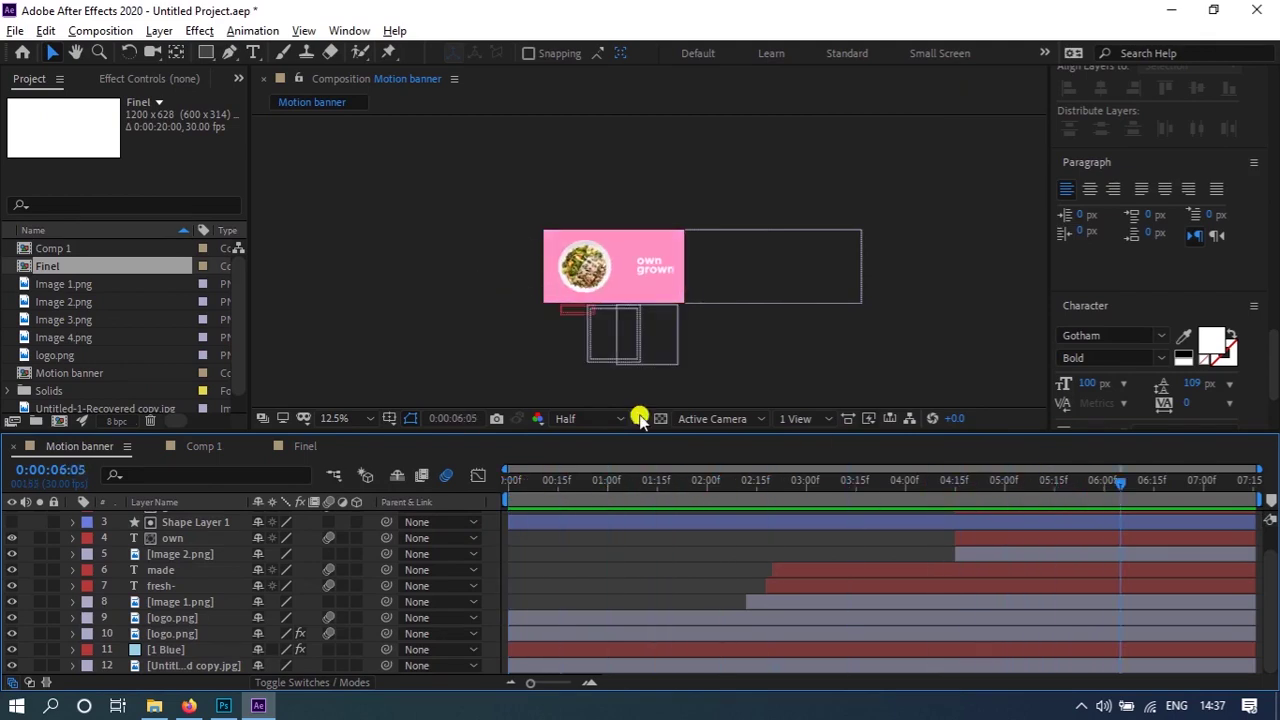
click(318, 446)
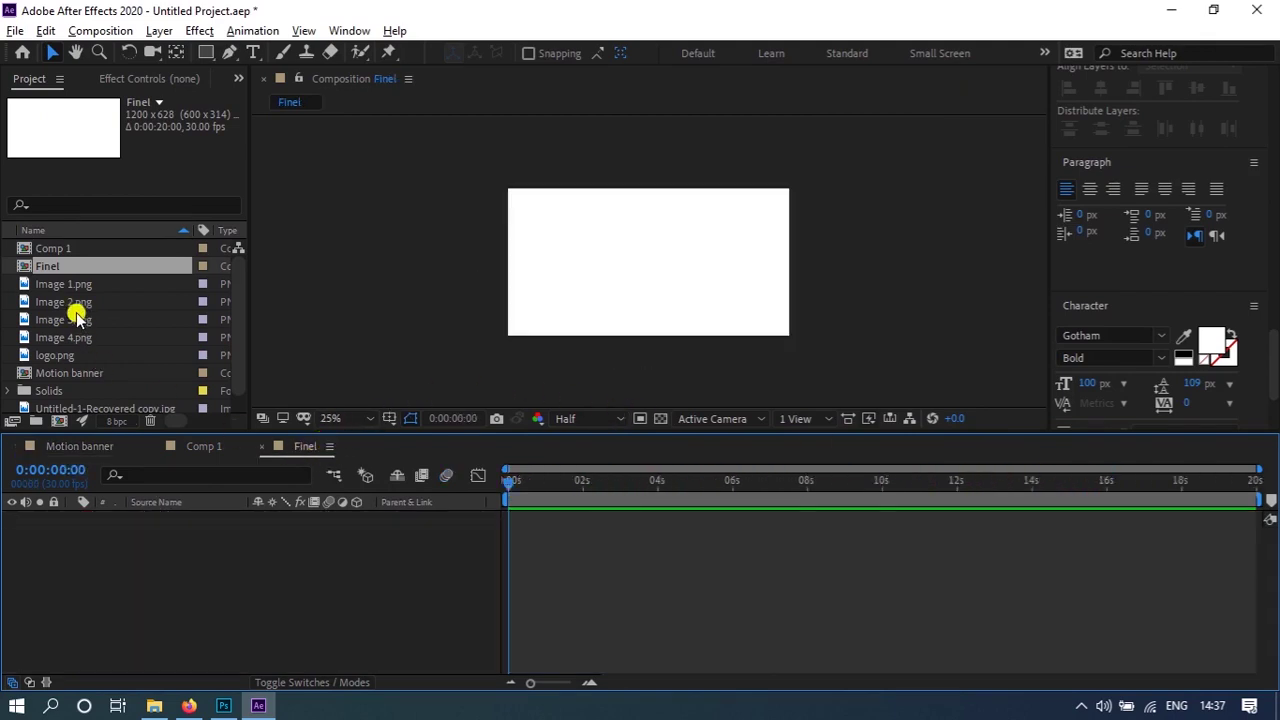
- Add Motion banner as a layer in Finel, preview it, and park at 0:00:07:15
scroll(243, 340, down, 1)
click(60, 355)
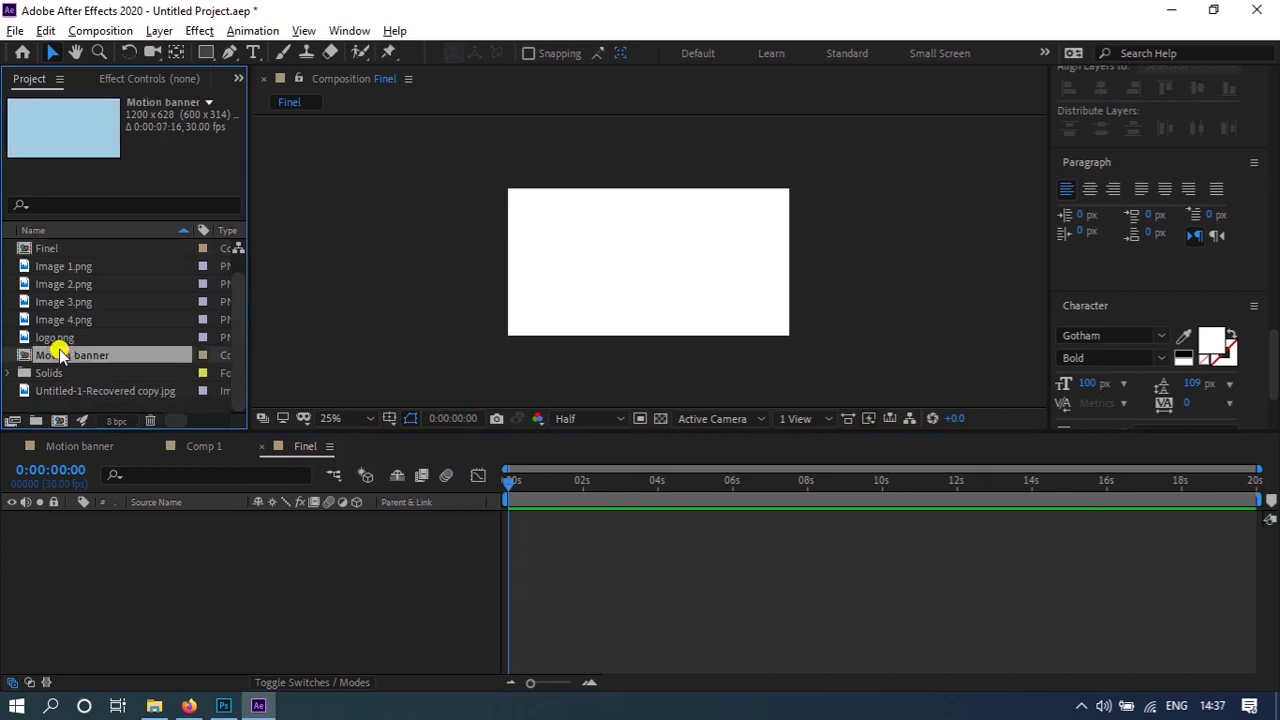
drag(85, 355, 175, 525)
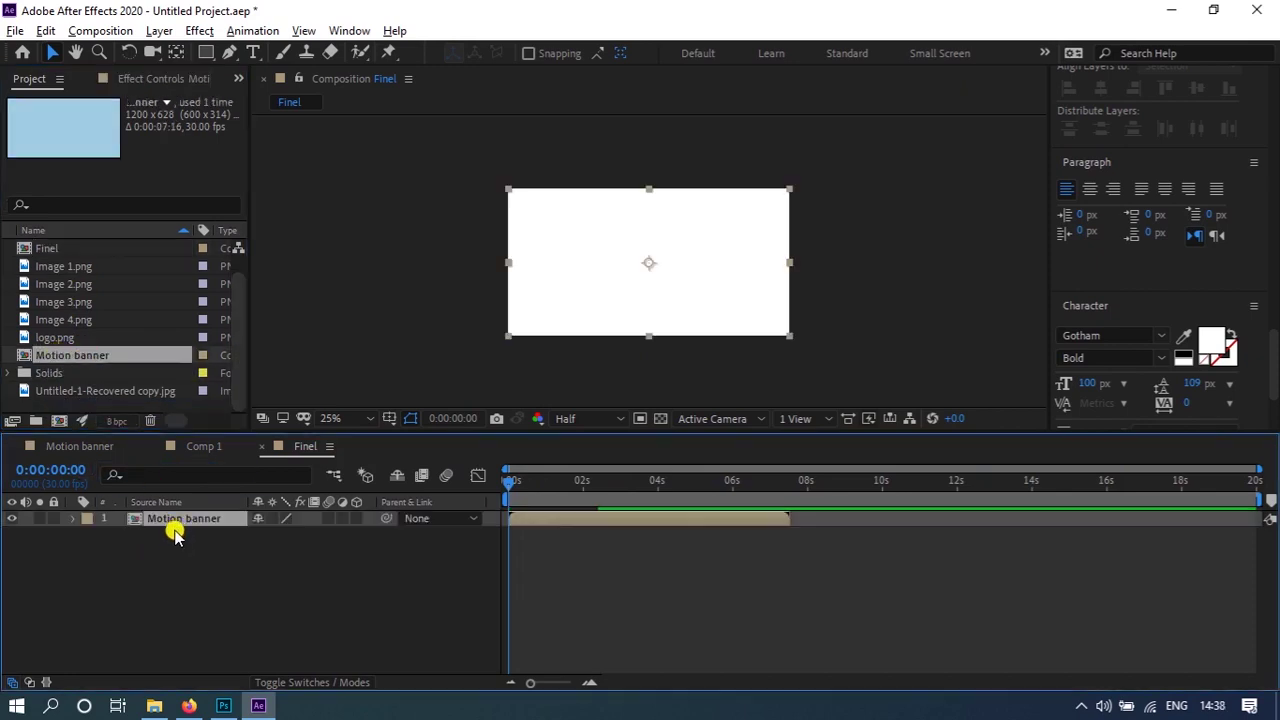
key(space)
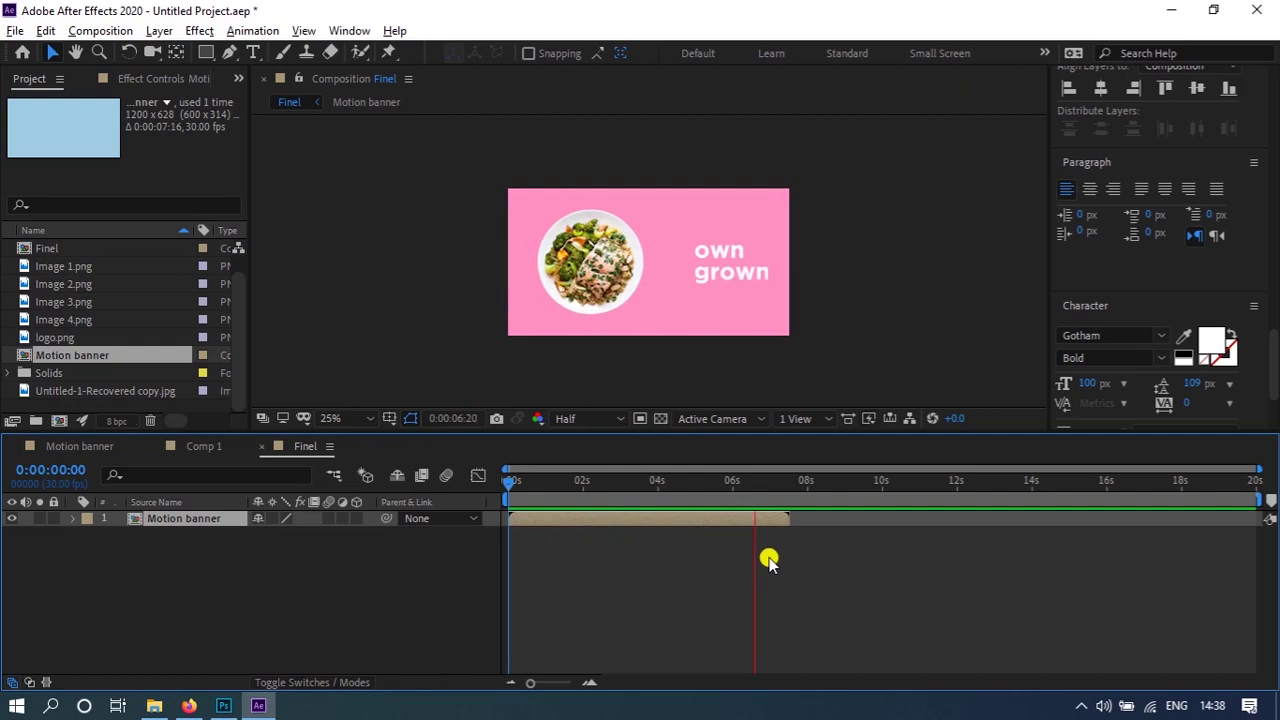
click(776, 512)
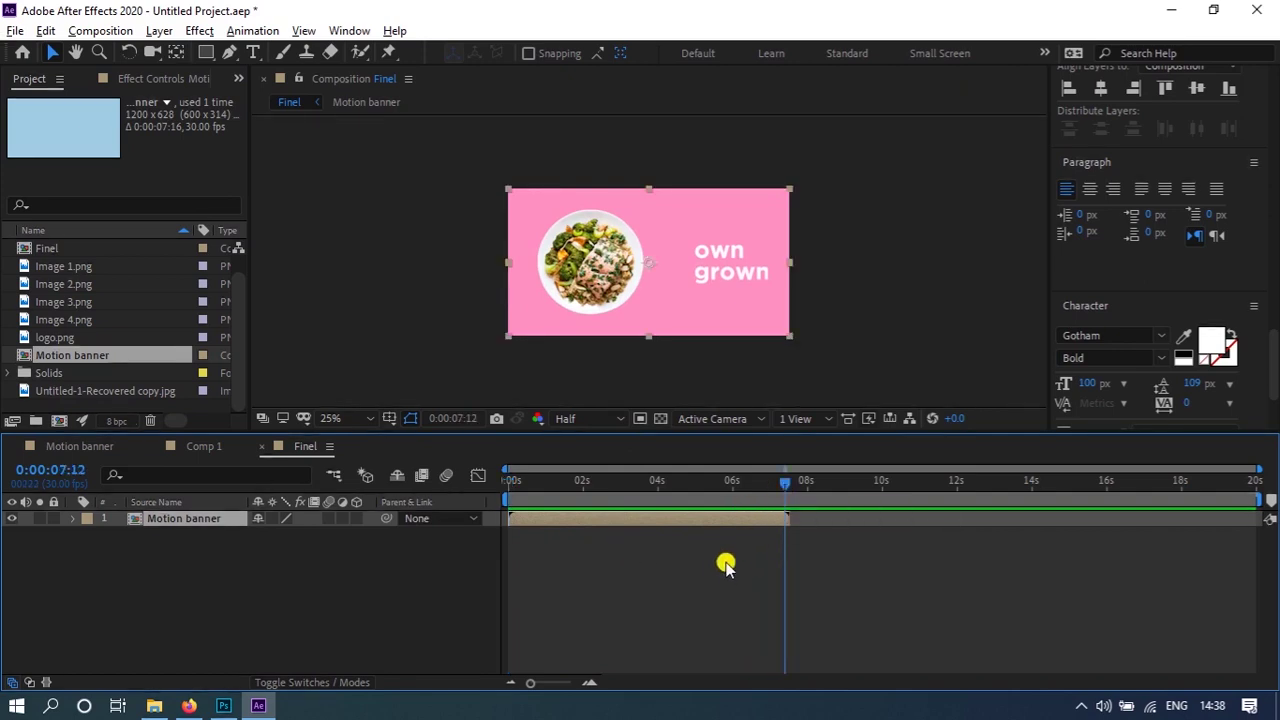
drag(787, 484, 790, 485)
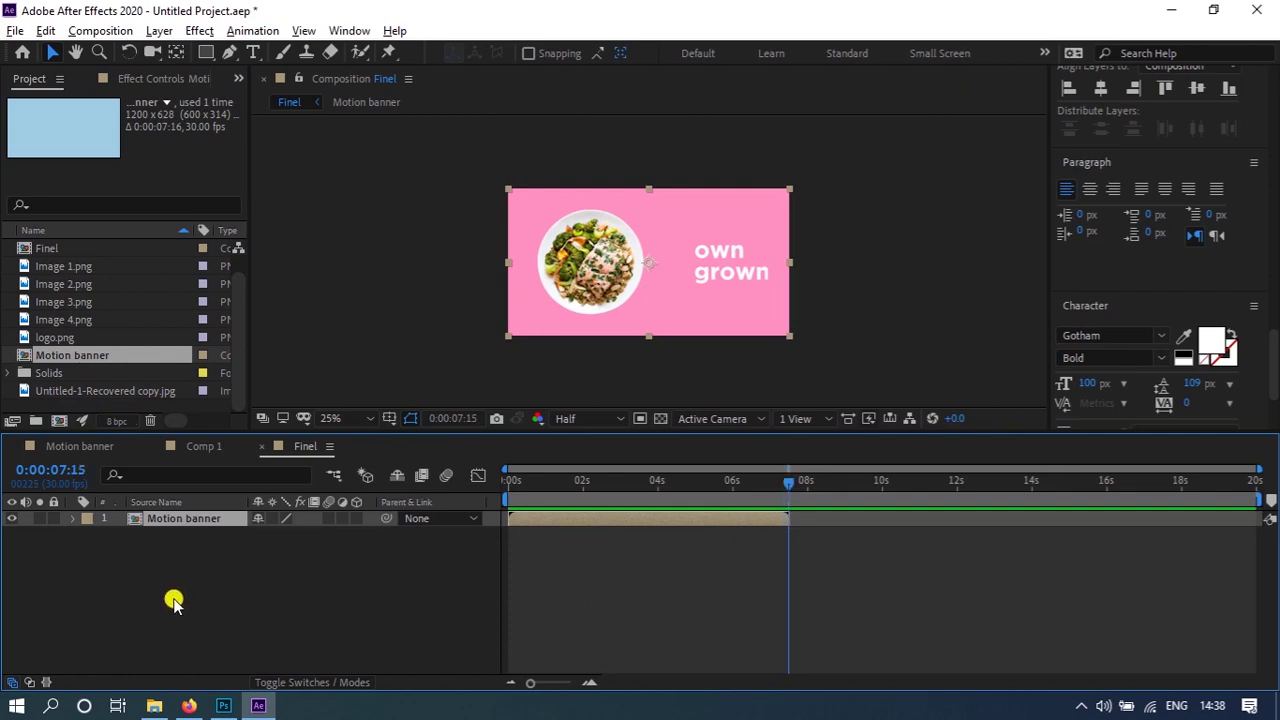
- Rewind Comp 1 to its start and switch back to Finel
scroll(95, 290, up, 1)
click(80, 266)
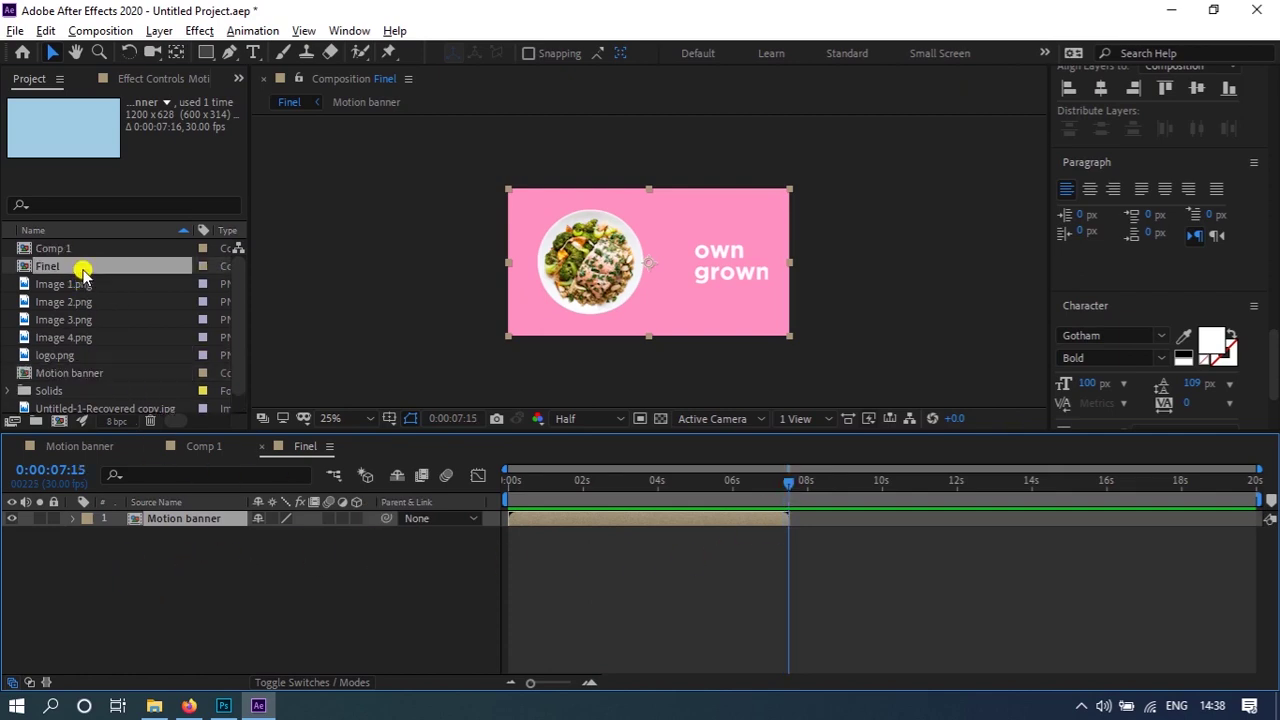
click(201, 447)
drag(608, 486, 367, 505)
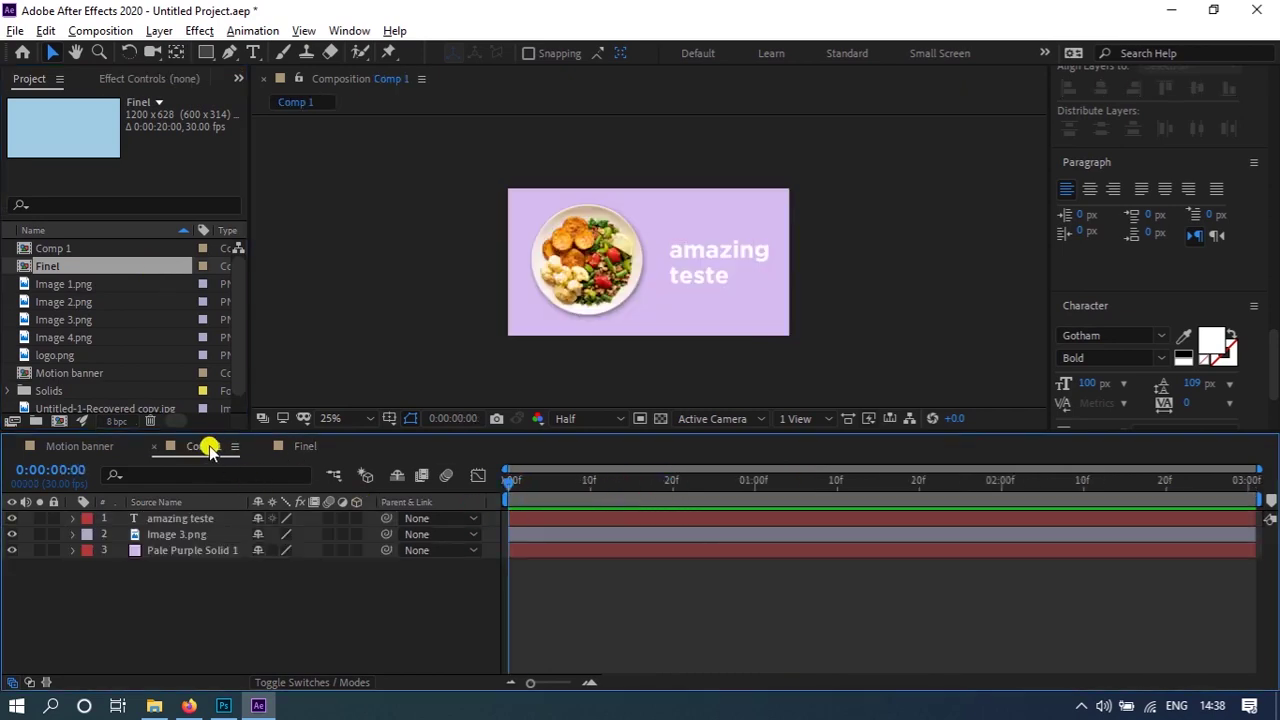
click(310, 446)
- Drop Comp 1 into Finel above Motion banner and zoom the timeline in
click(75, 262)
drag(50, 250, 205, 512)
drag(543, 519, 818, 532)
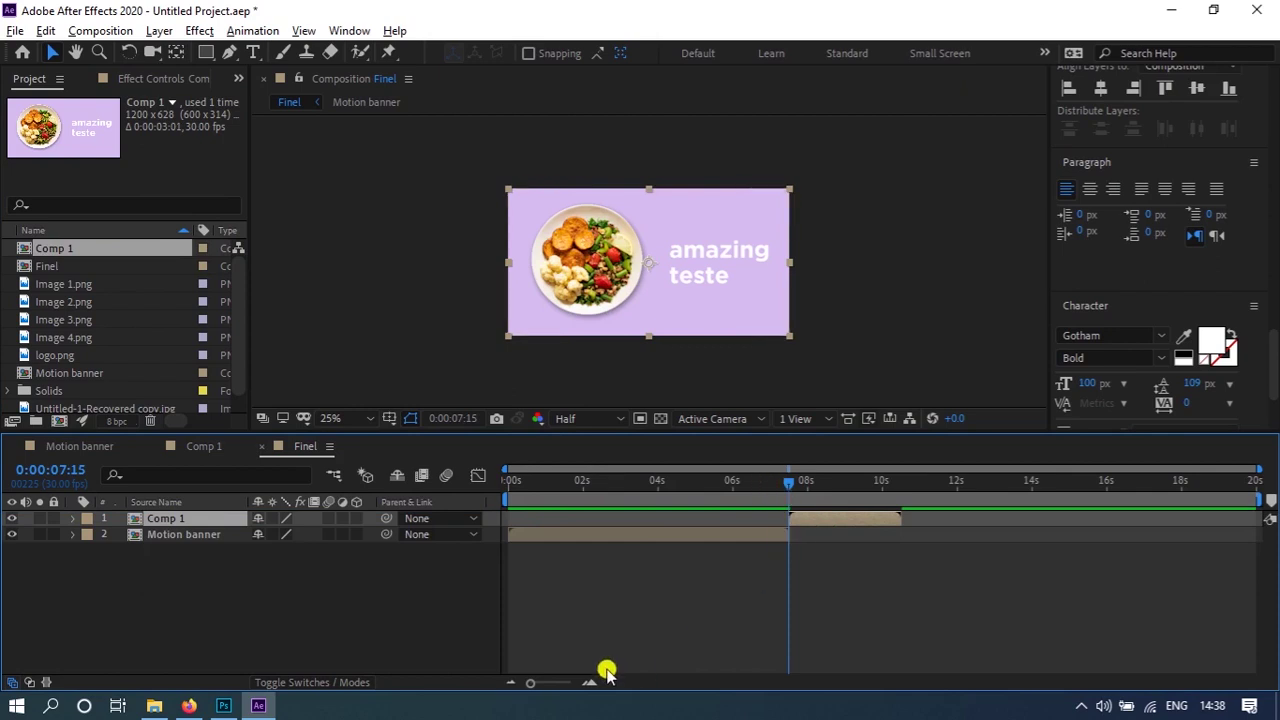
drag(531, 685, 538, 682)
mouse_move(808, 503)
mouse_down()
mouse_move(845, 505)
mouse_move(858, 560)
mouse_up()
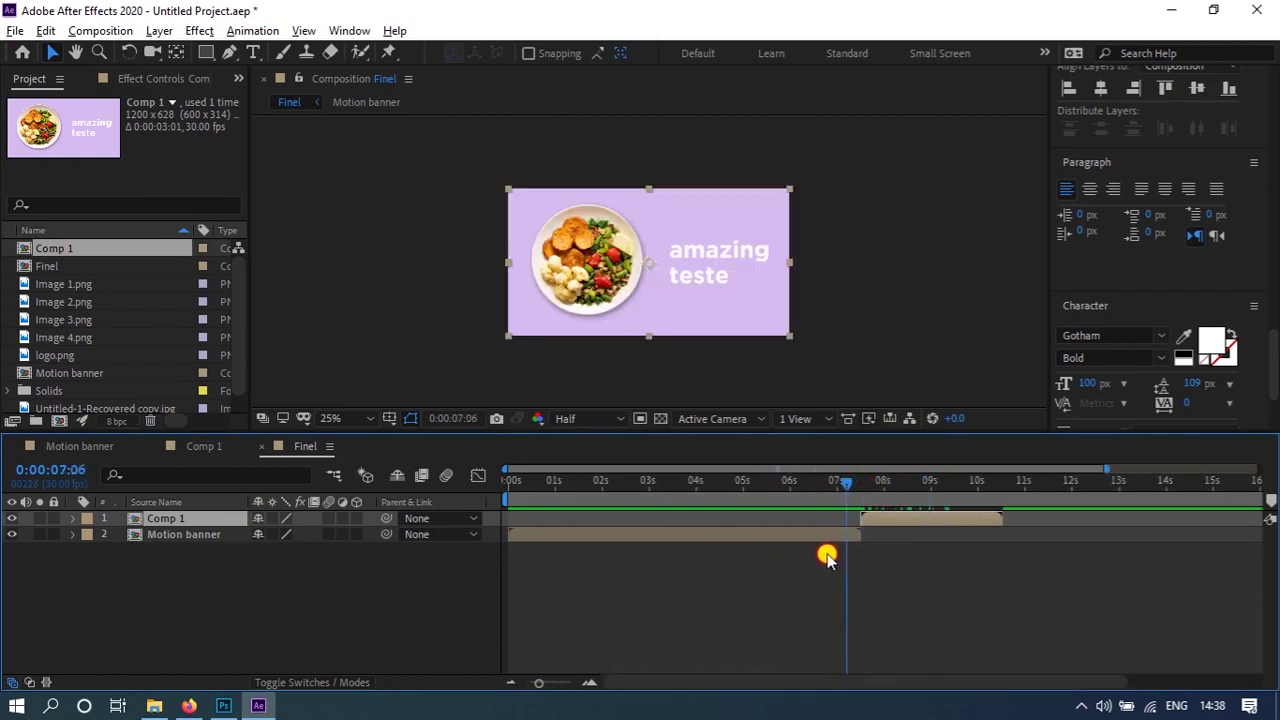
drag(858, 560, 789, 583)
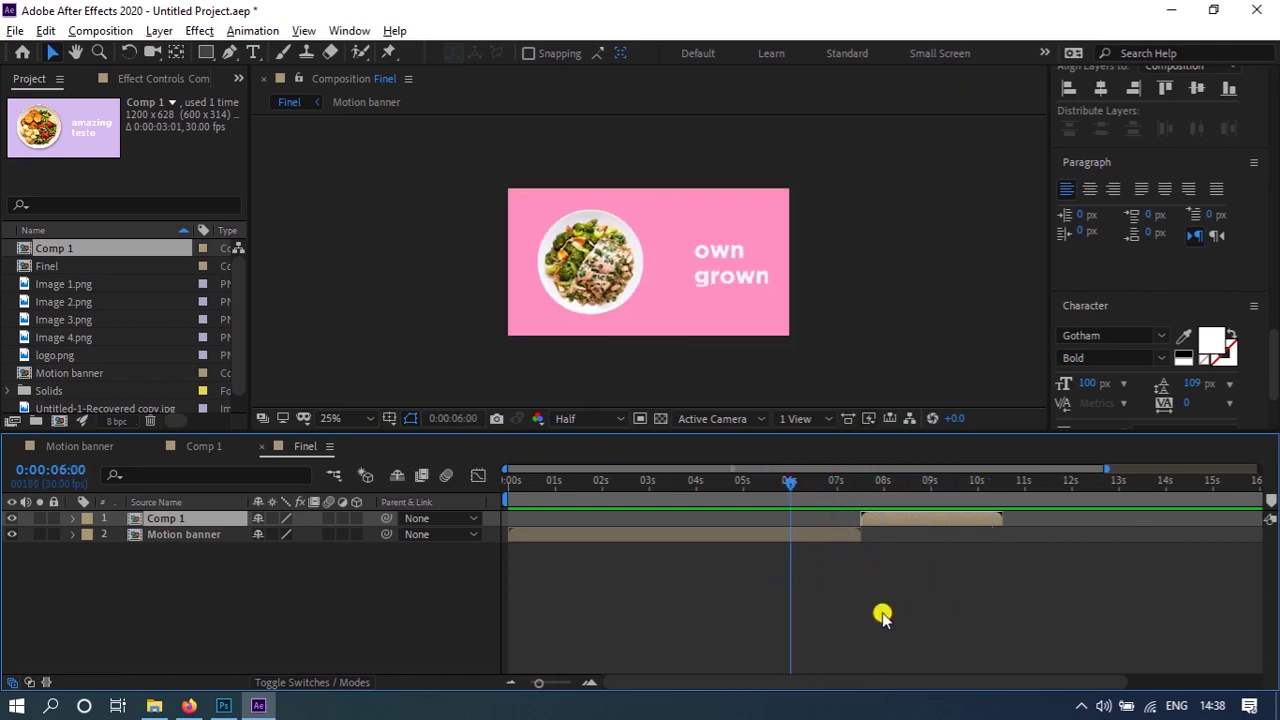
- Slide Comp 1's layer bar right so it starts around 9 seconds
click(883, 611)
click(836, 538)
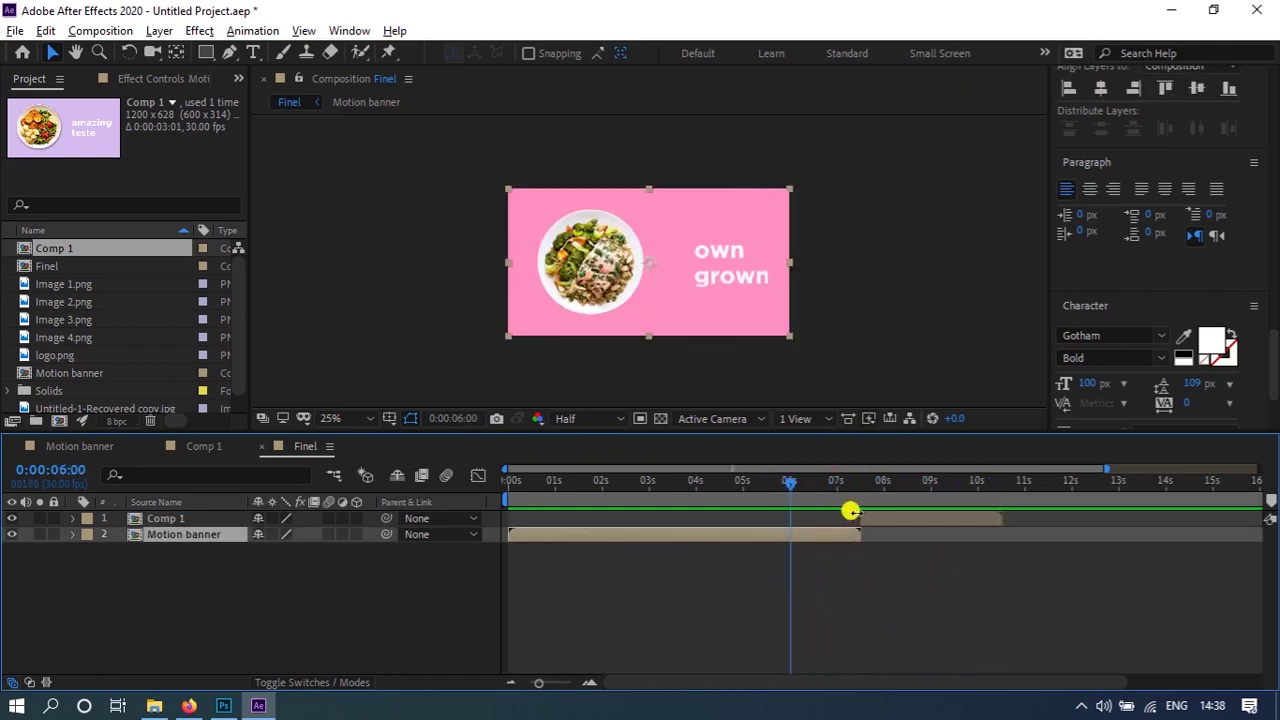
drag(820, 484, 842, 484)
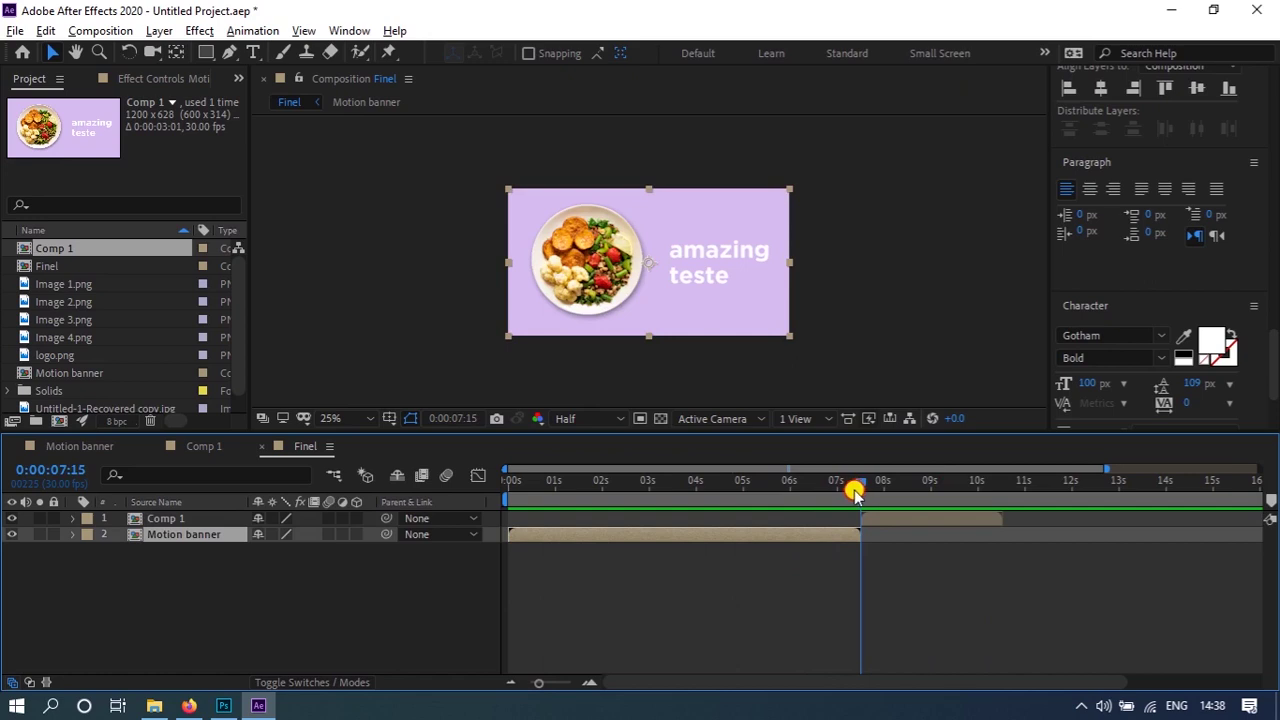
drag(940, 528, 957, 530)
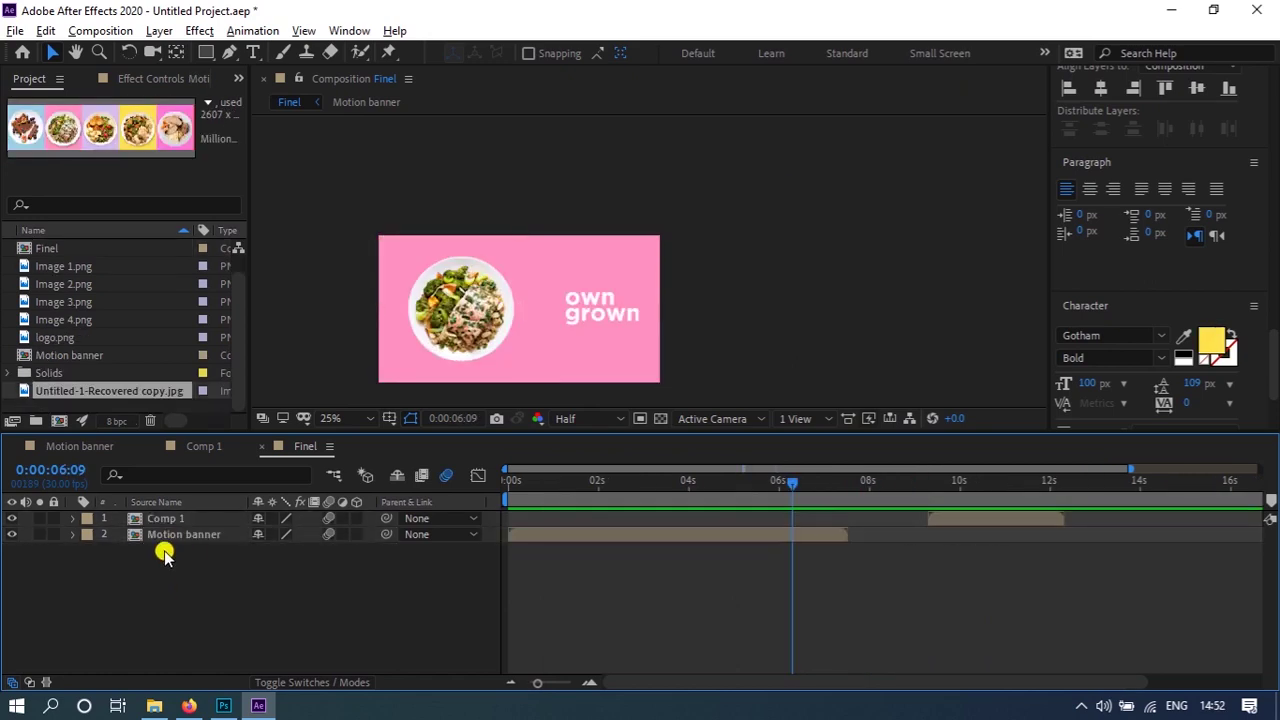
click(170, 534)
click(11, 534)
click(11, 534)
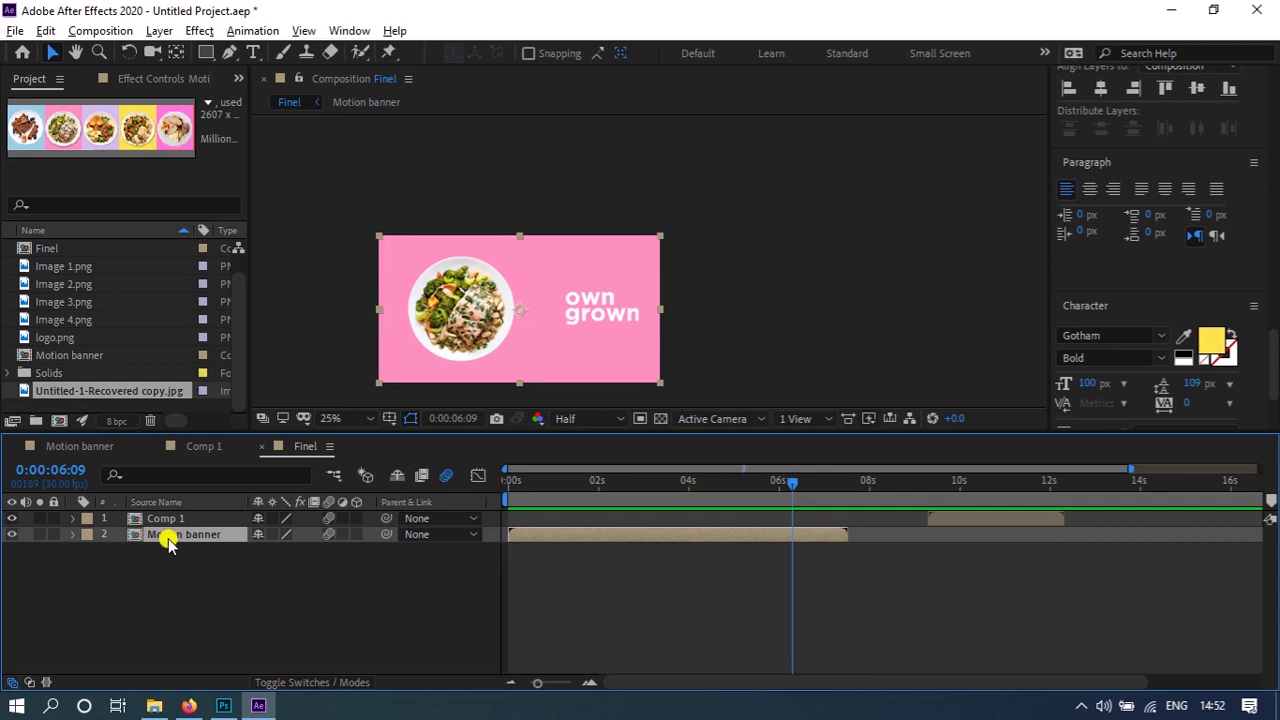
- Keyframe the banner's Position, then drag it off to the right at 0:00:07:01
key(p)
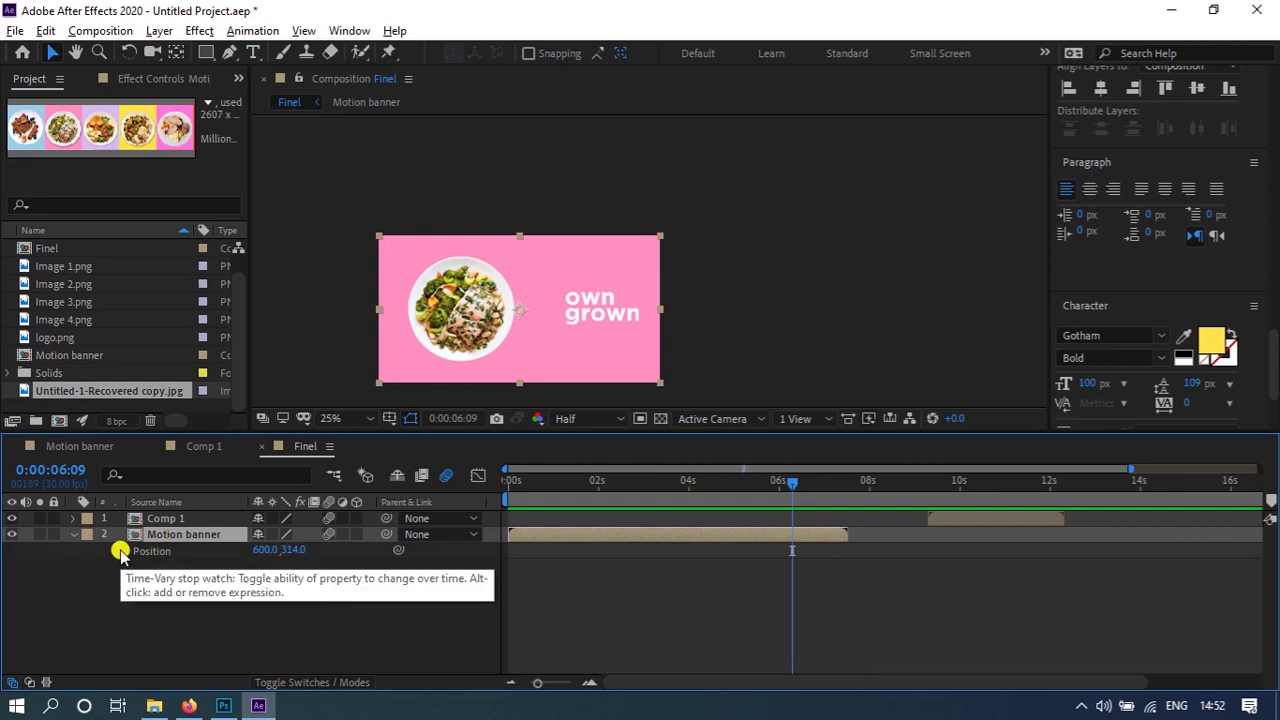
click(120, 551)
drag(790, 487, 825, 493)
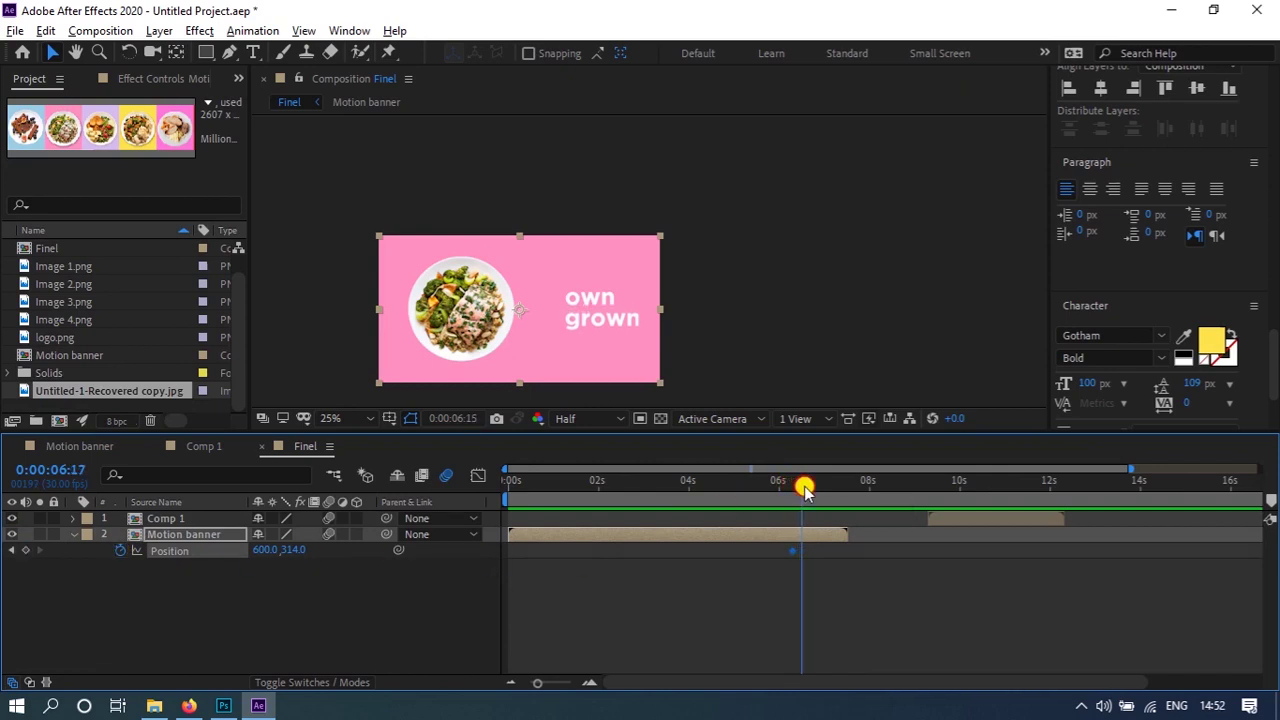
drag(481, 343, 713, 323)
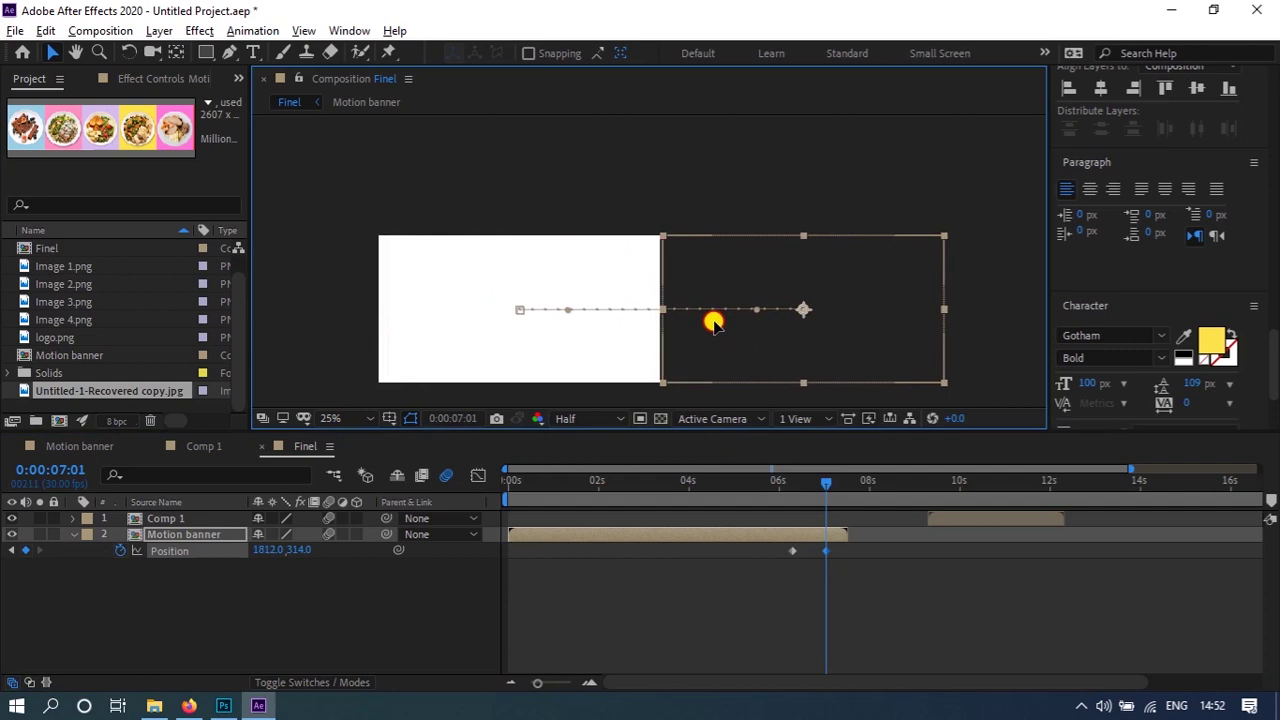
- Fine-tune the banner's end position to 1800, 314 with nudges in a magnified view
scroll(680, 220, up, 4)
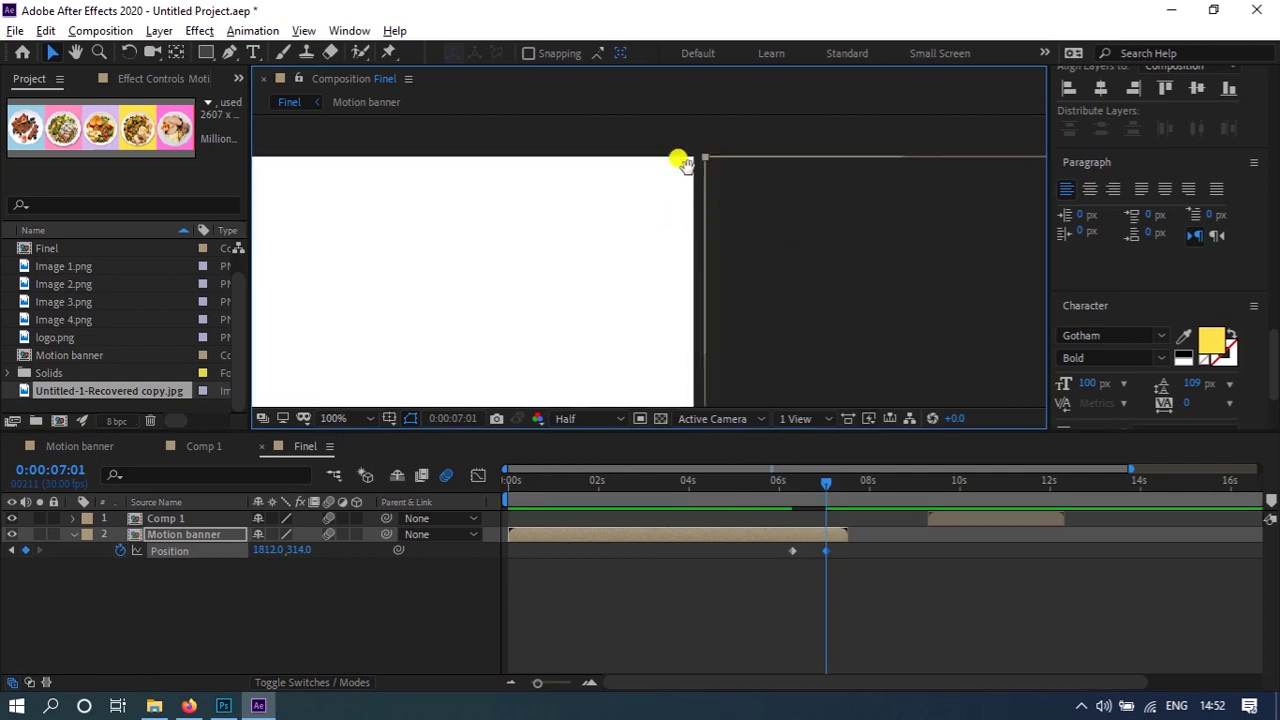
drag(682, 162, 697, 275)
key(v)
key(shift+Left)
key(Left)
key(Left)
drag(716, 309, 710, 311)
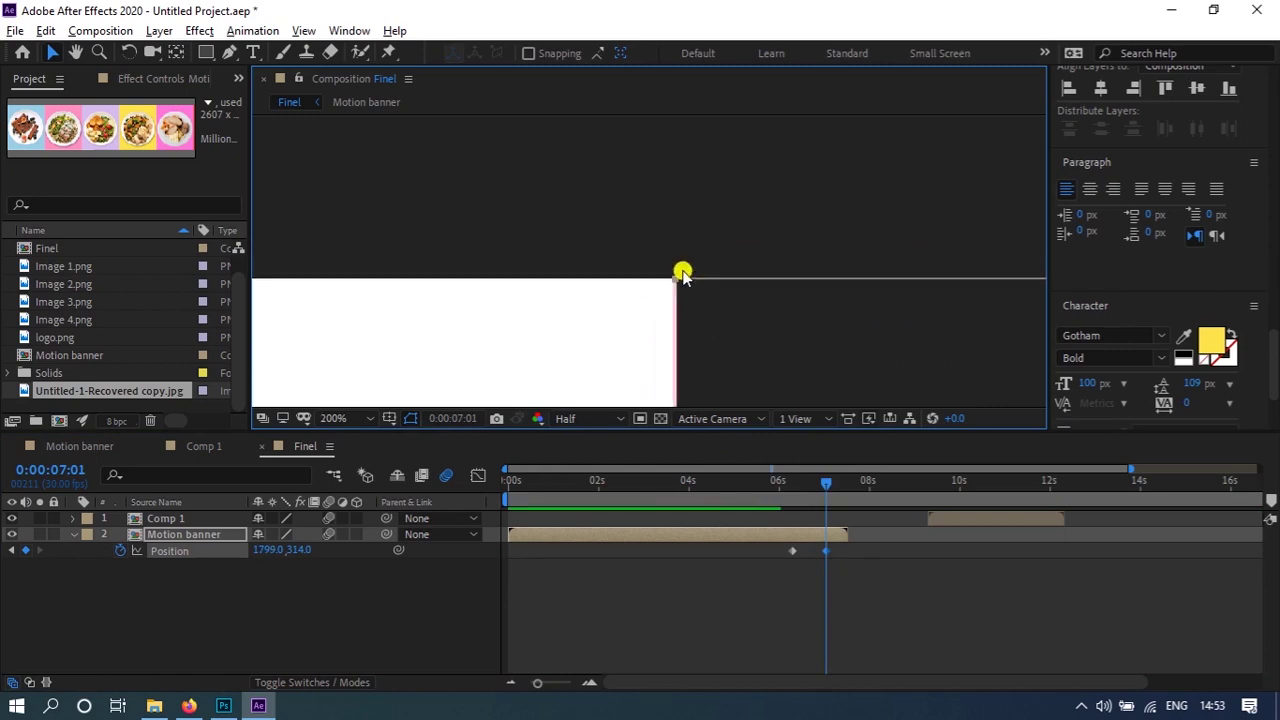
scroll(686, 272, up, 2)
scroll(670, 258, up, 1)
key(h)
drag(664, 256, 578, 193)
key(v)
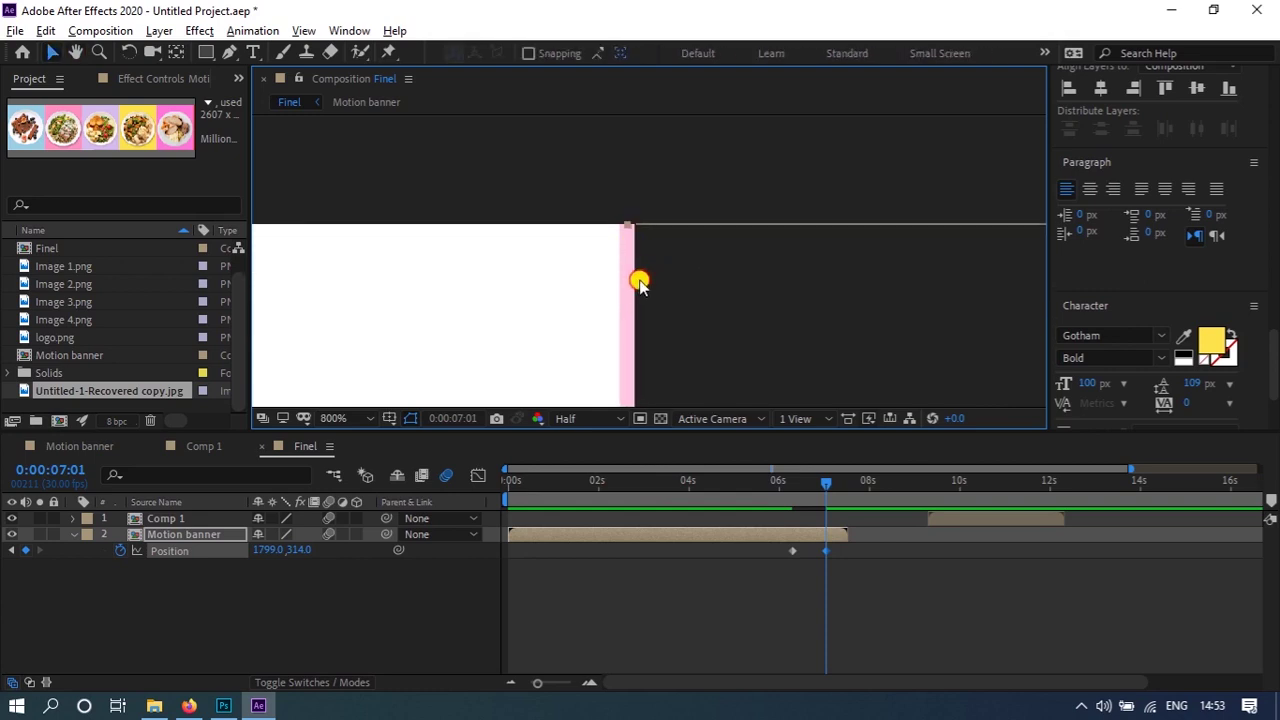
drag(636, 280, 649, 282)
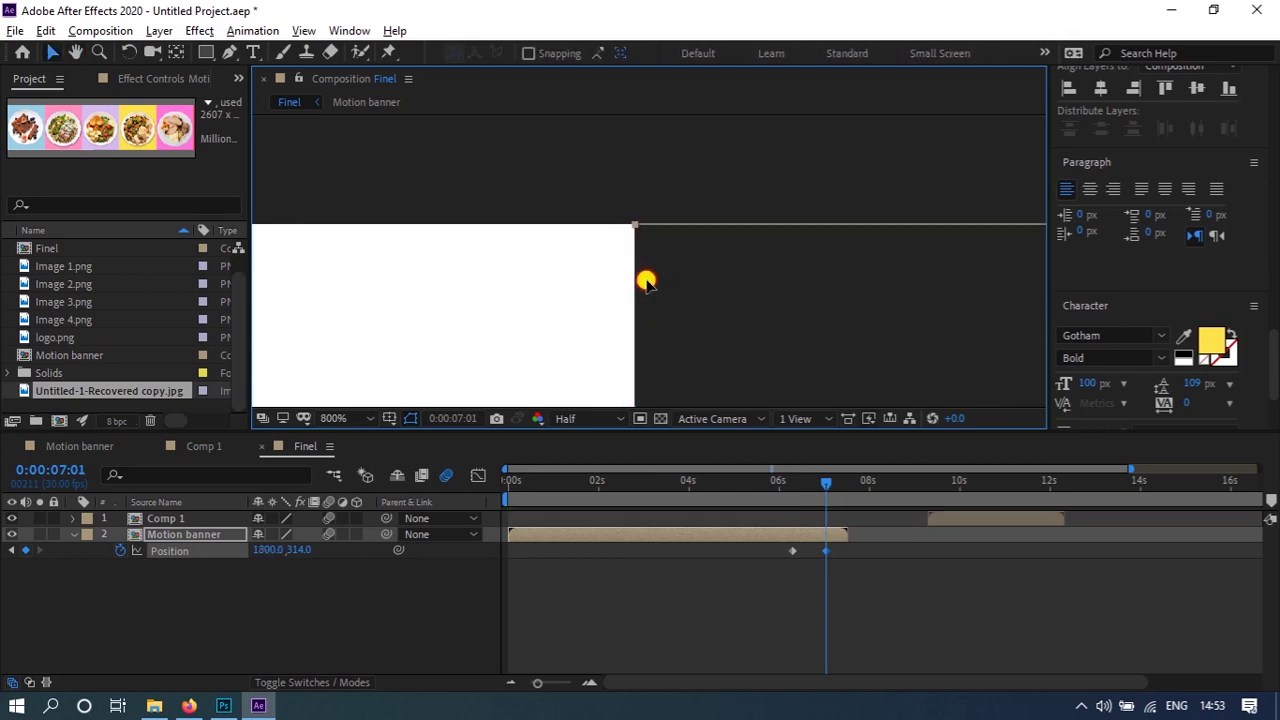
scroll(627, 195, down, 1)
scroll(627, 197, down, 1)
scroll(632, 210, down, 8)
scroll(651, 275, up, 4)
scroll(648, 262, up, 2)
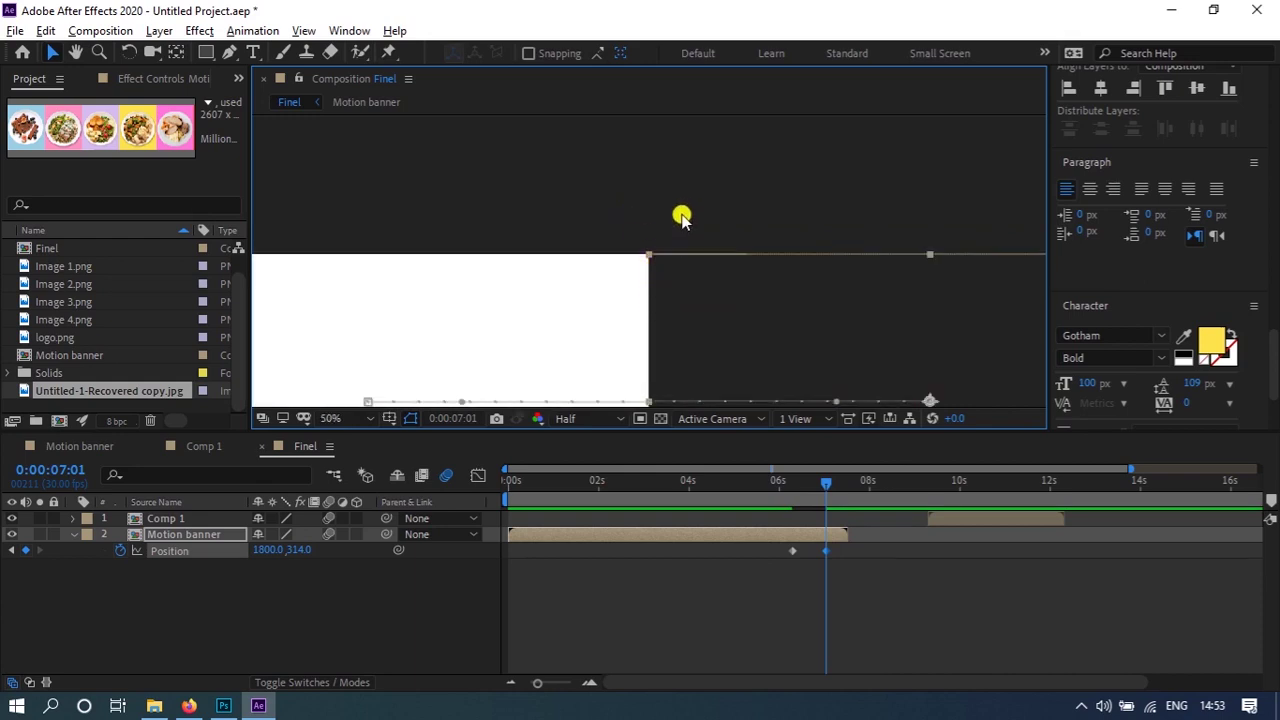
scroll(682, 220, down, 5)
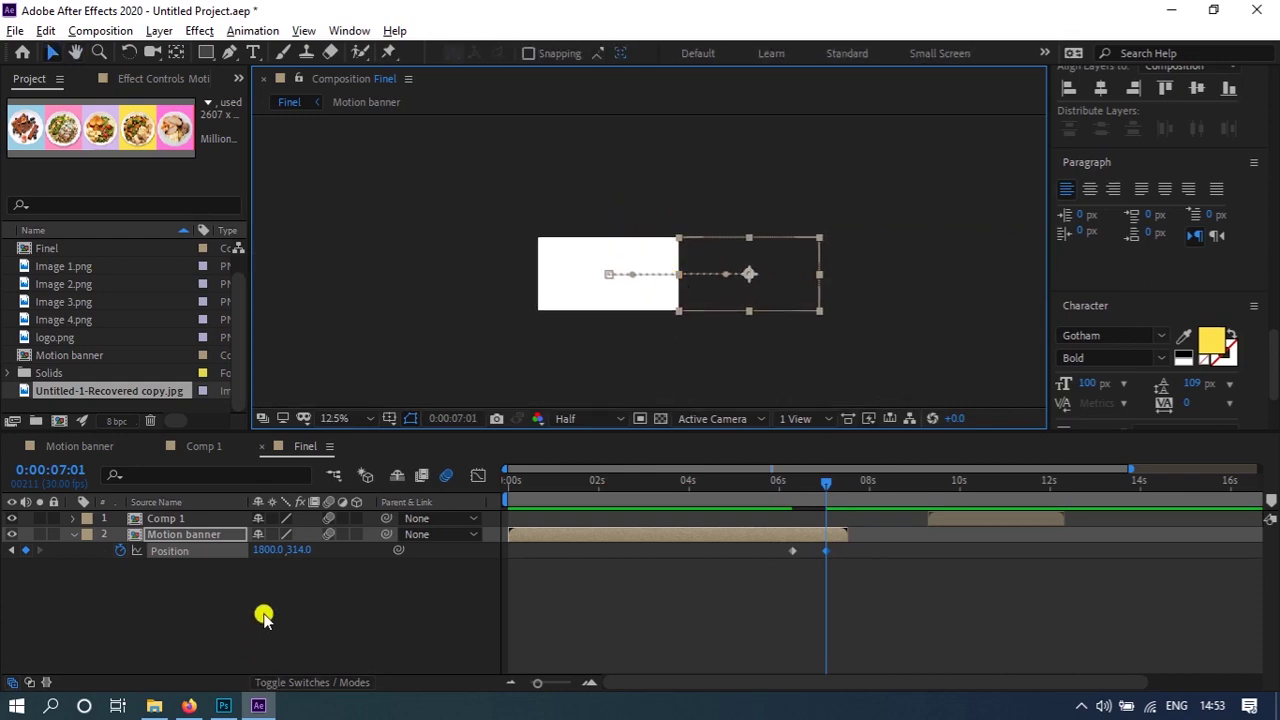
- Scrub between the banner's slide-out Position keyframes to review their timing
click(543, 583)
mouse_move(806, 508)
mouse_down()
mouse_move(797, 500)
mouse_move(837, 551)
mouse_move(767, 550)
mouse_up()
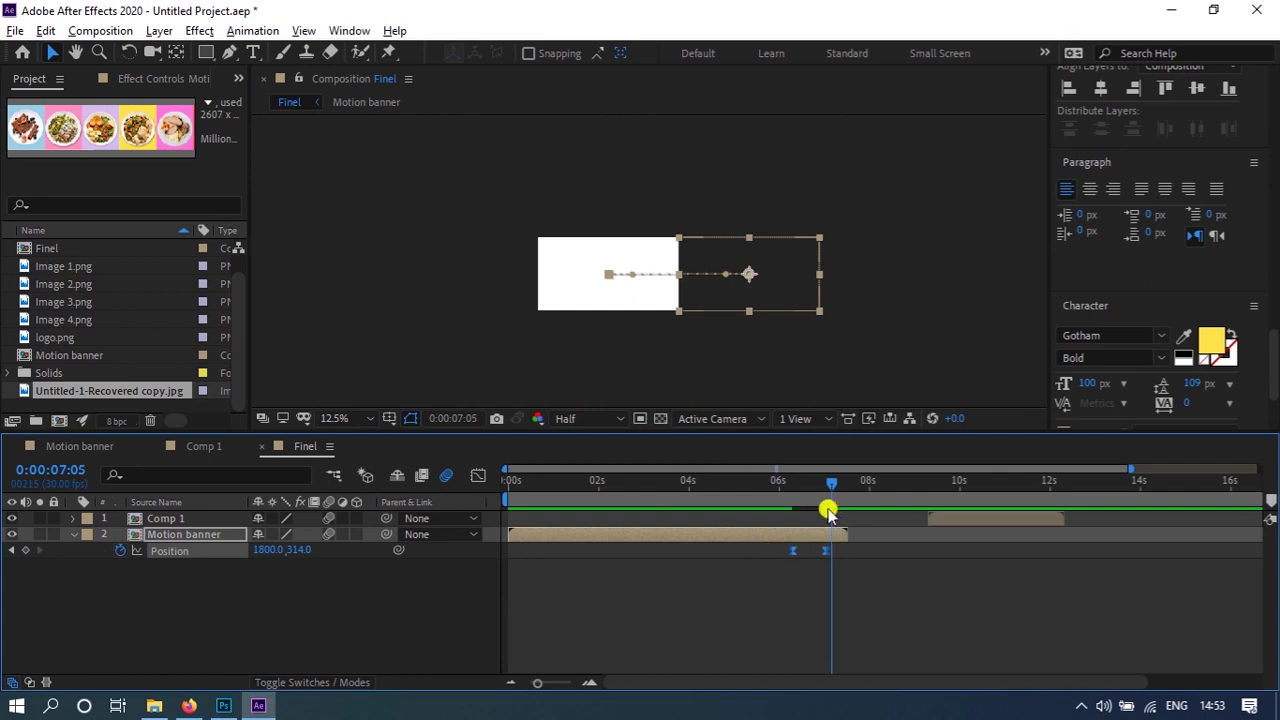
drag(810, 496, 794, 480)
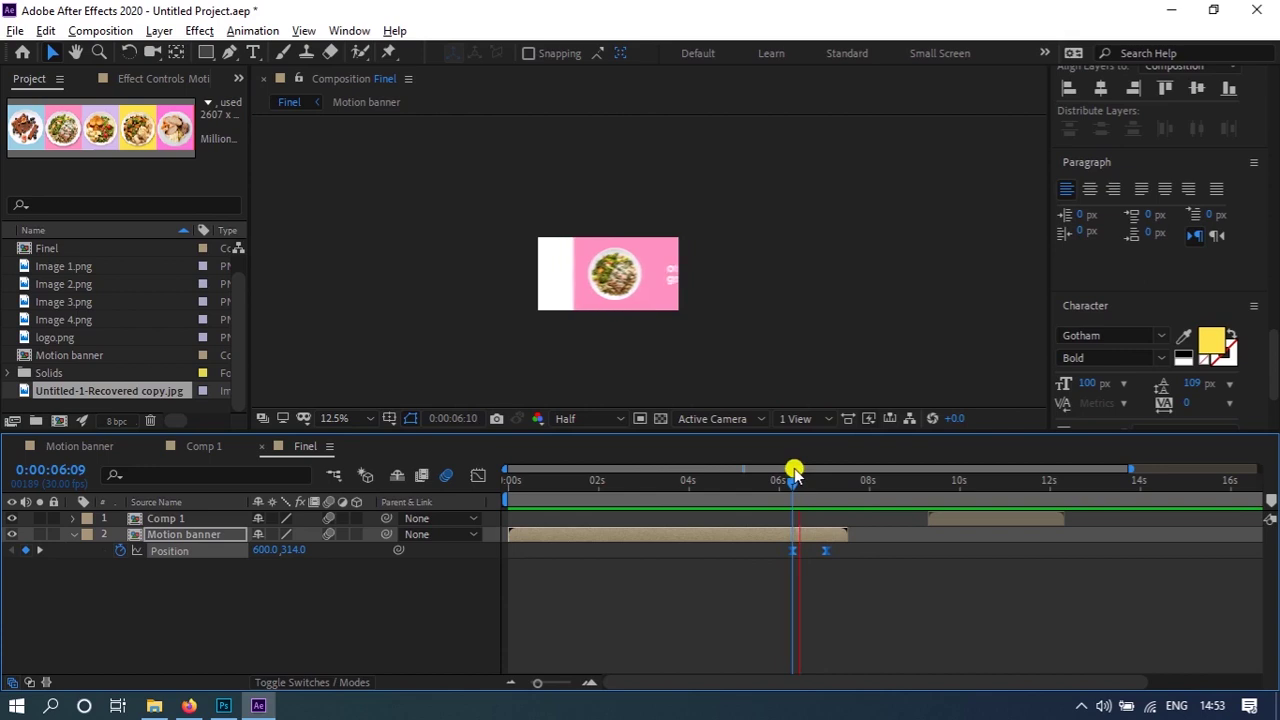
click(826, 543)
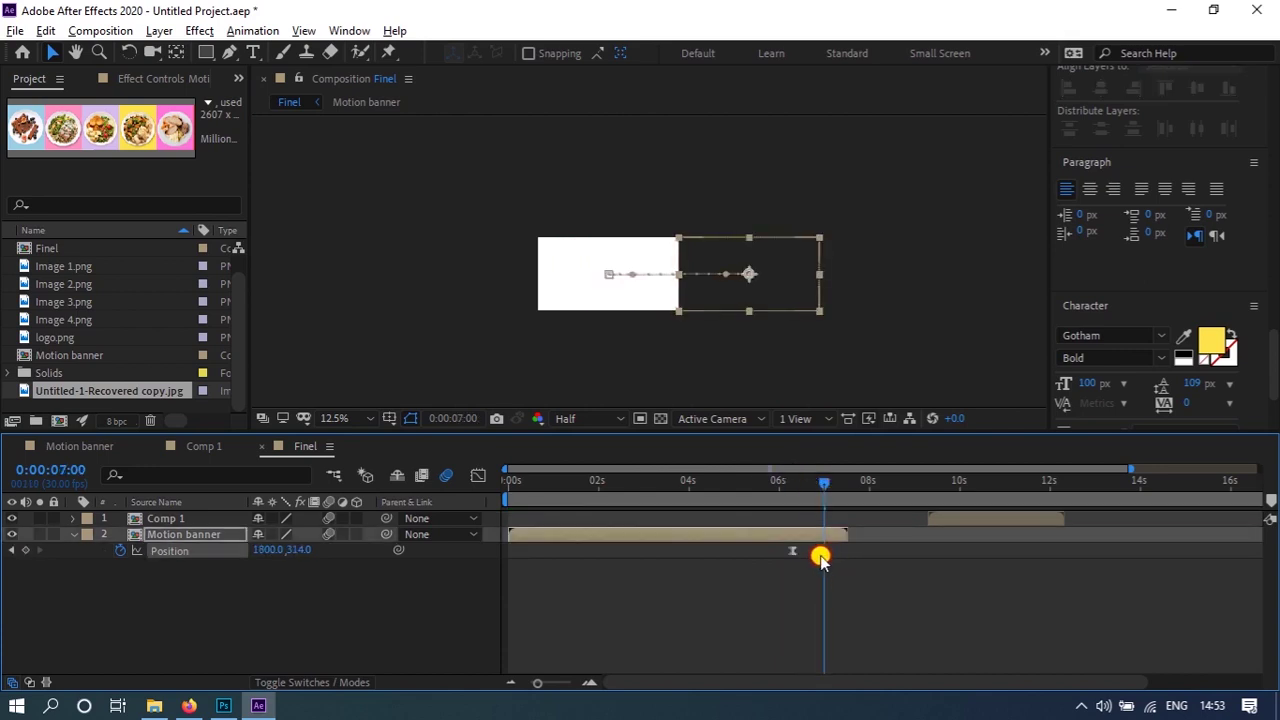
click(794, 484)
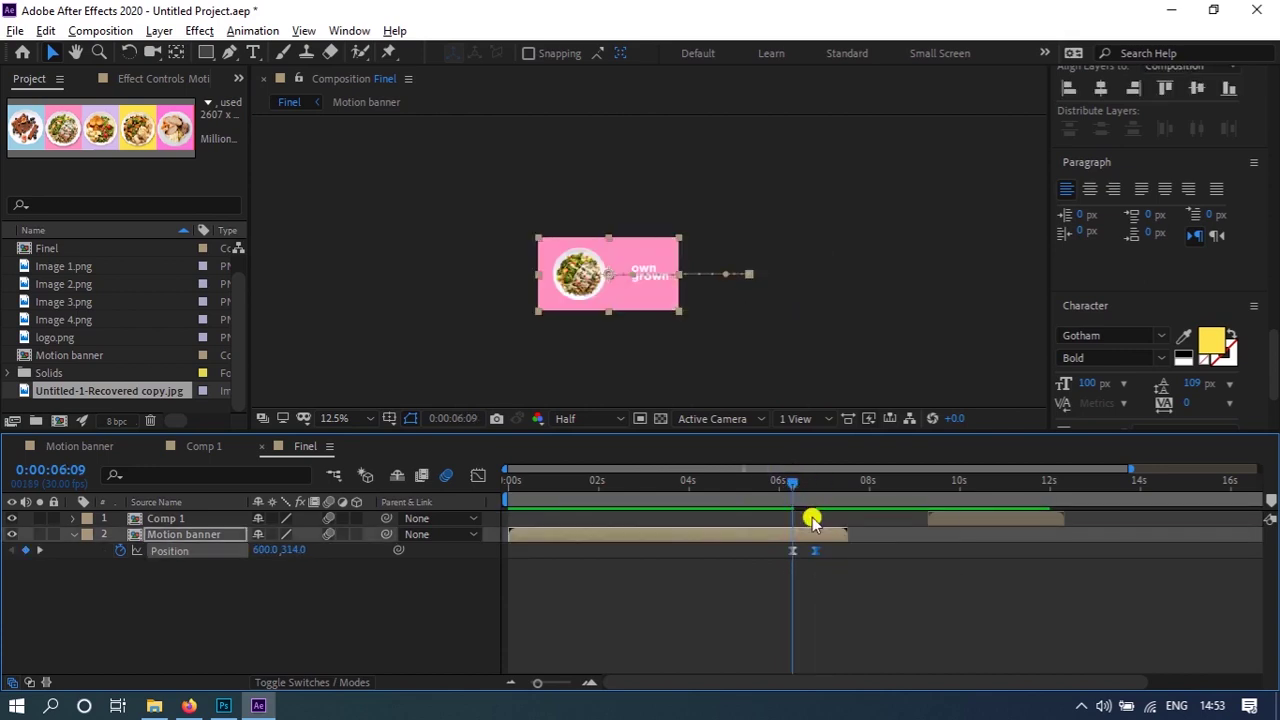
key(k)
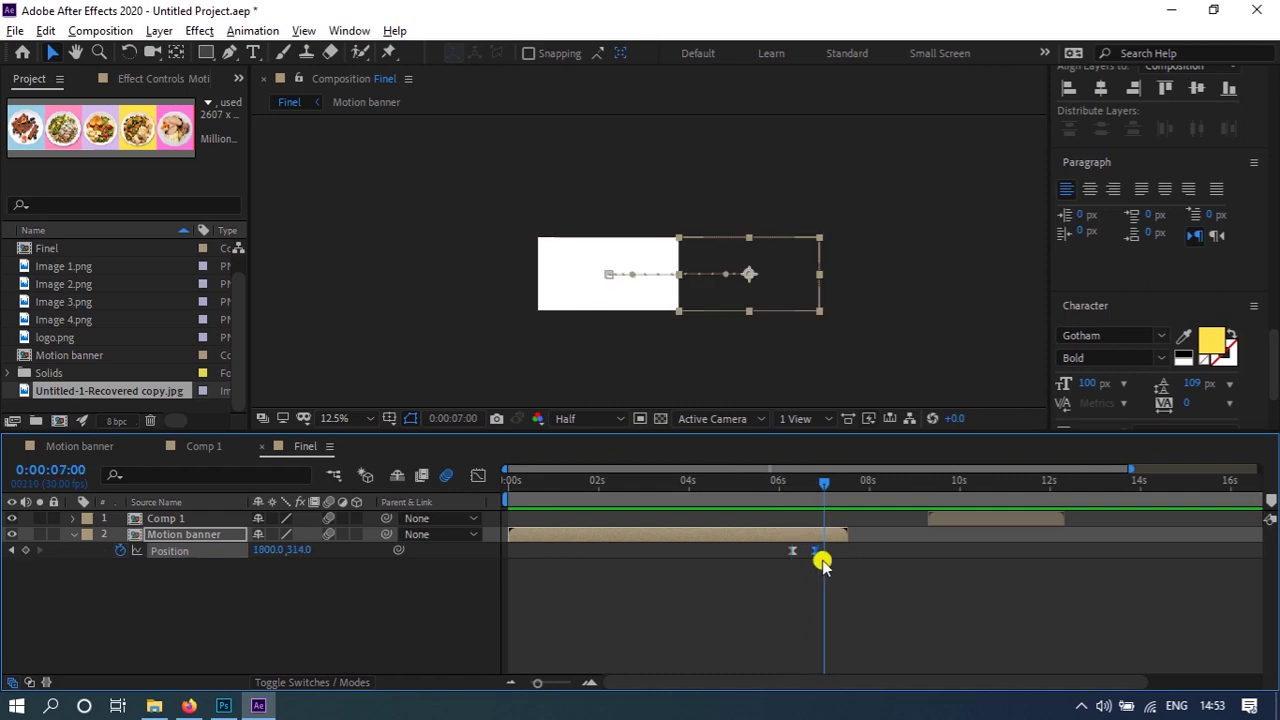
- Drag both Position keyframes later so the slide begins near 7:04, then preview
mouse_move(843, 566)
mouse_down()
mouse_move(779, 545)
mouse_move(848, 556)
mouse_up()
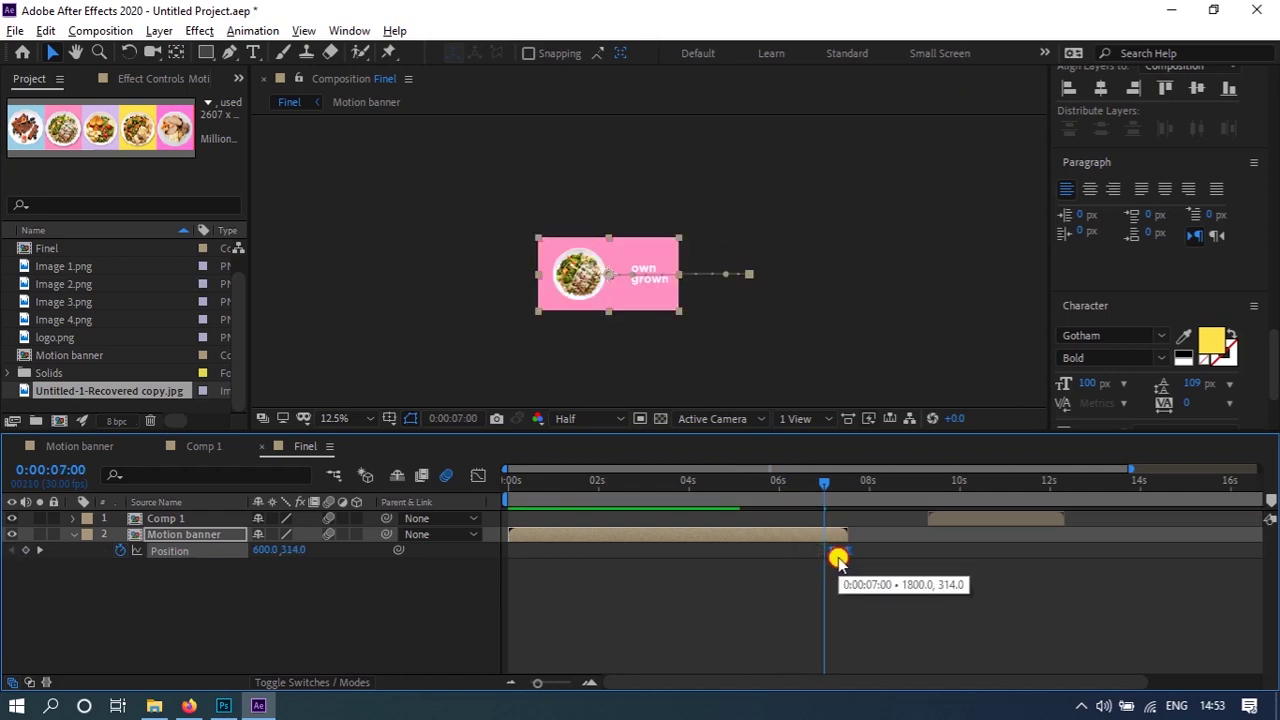
click(890, 615)
key(space)
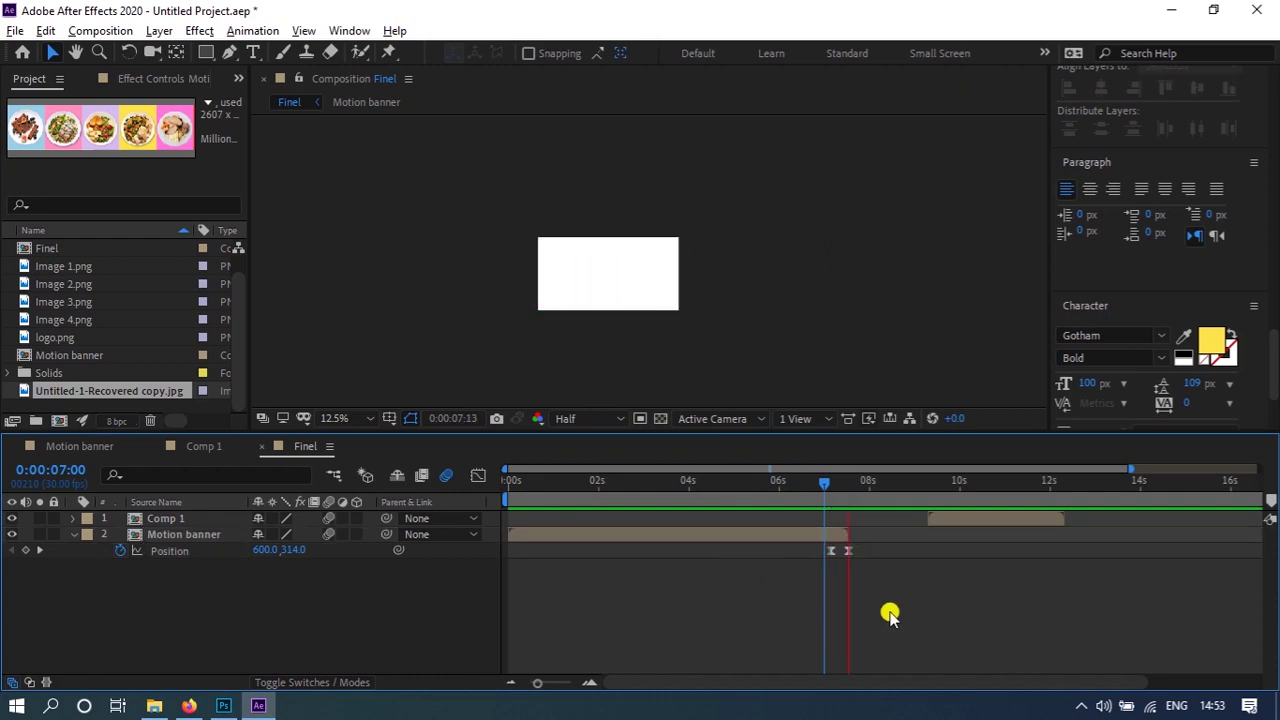
- Preview the slide-out and trim Comp 1 to start at 7:04
drag(821, 476, 830, 488)
key(space)
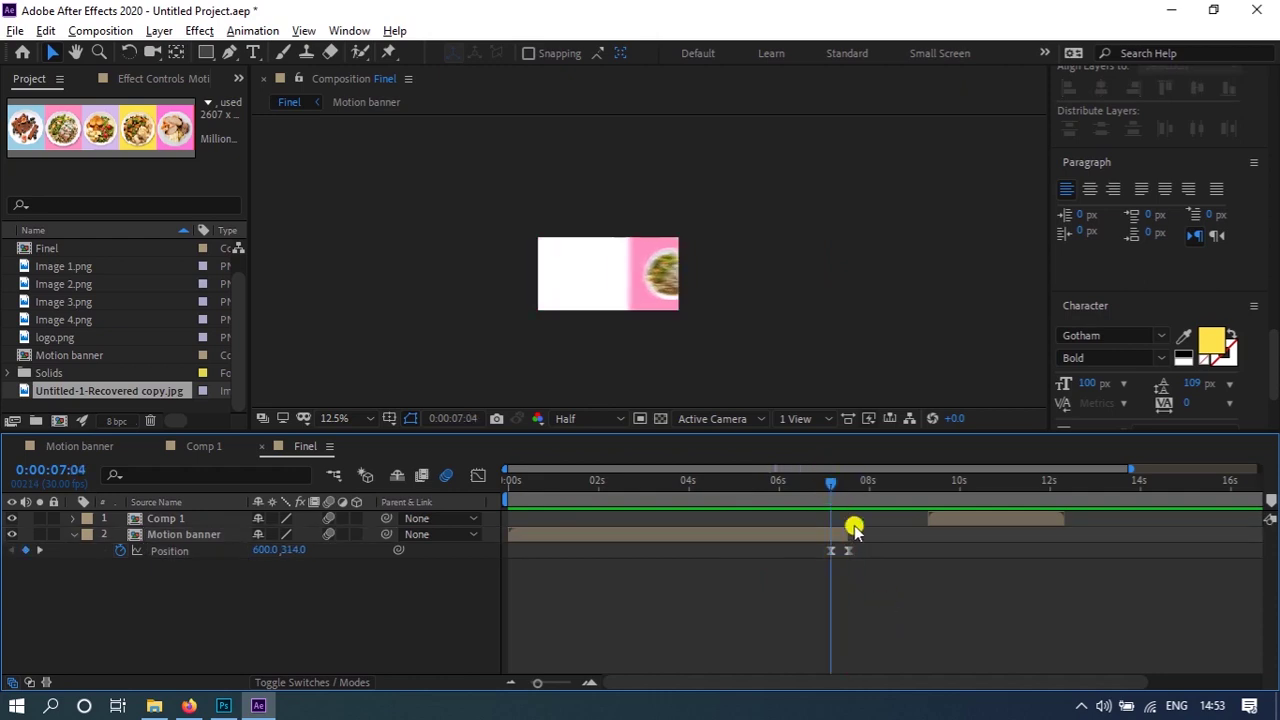
click(834, 492)
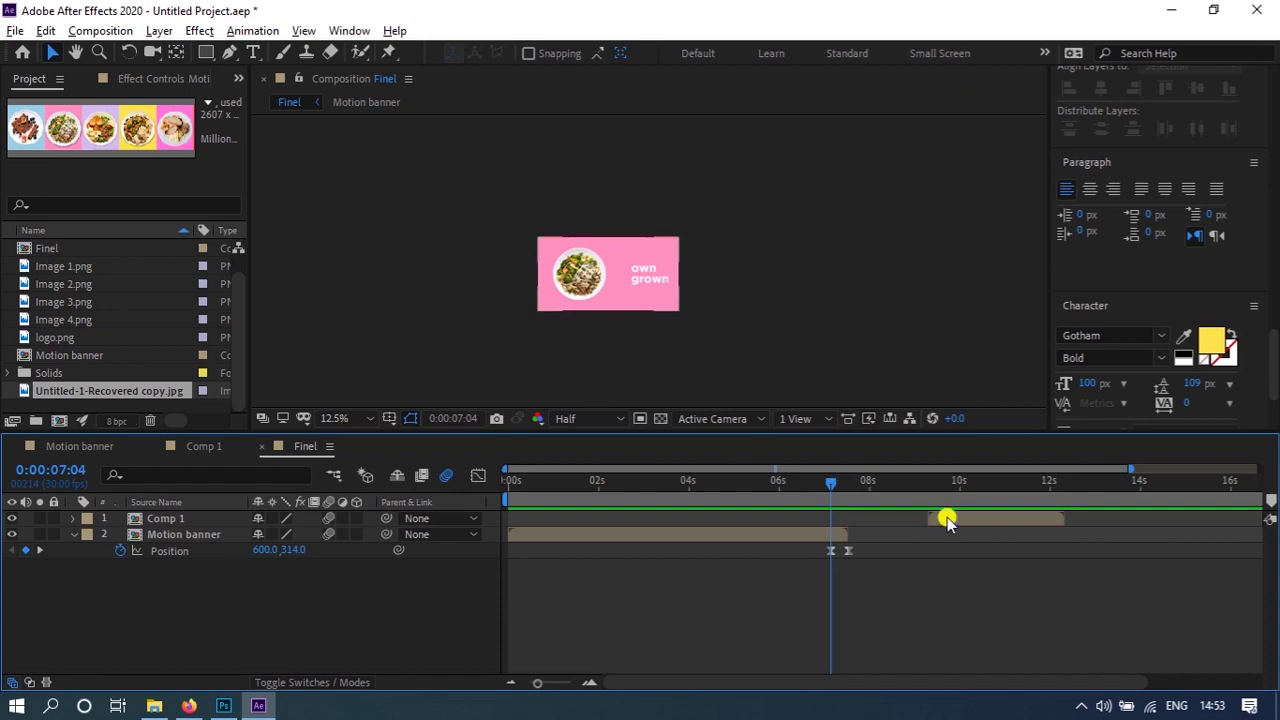
drag(946, 517, 858, 528)
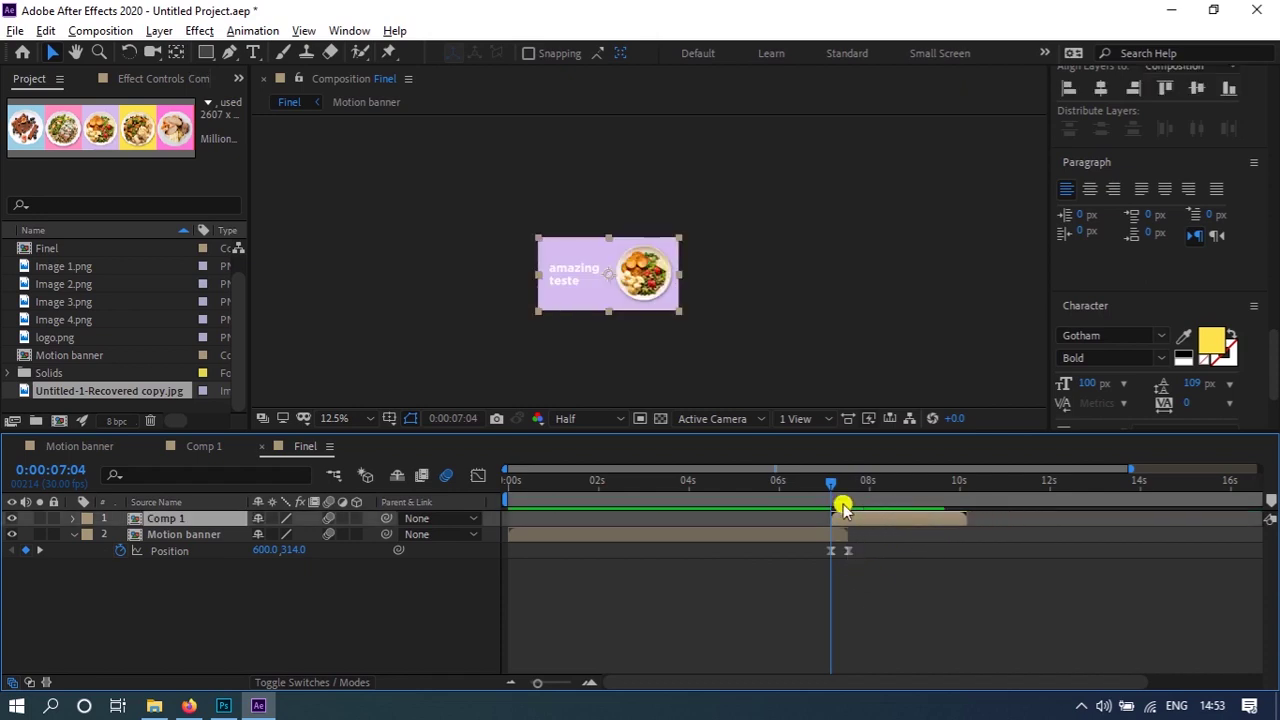
mouse_move(826, 481)
mouse_down()
mouse_move(840, 487)
mouse_move(832, 511)
mouse_up()
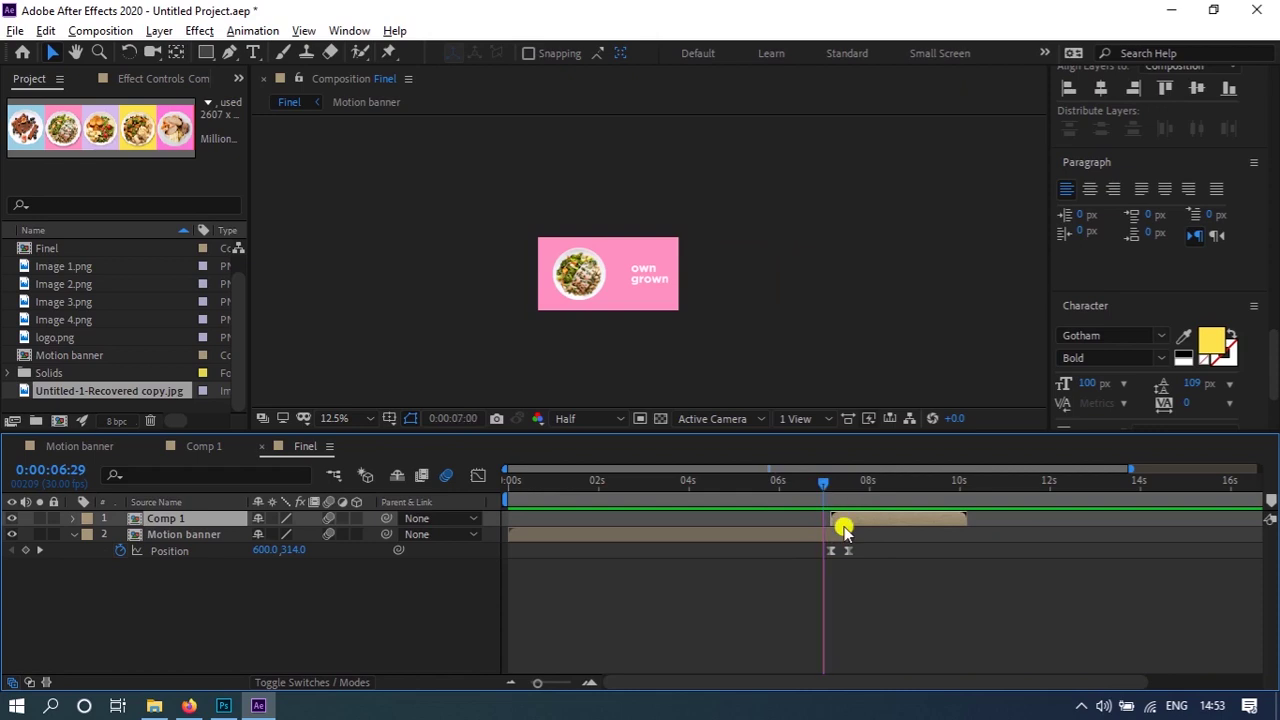
mouse_move(843, 530)
mouse_down()
mouse_move(805, 498)
mouse_move(833, 484)
mouse_up()
scroll(643, 270, up, 1)
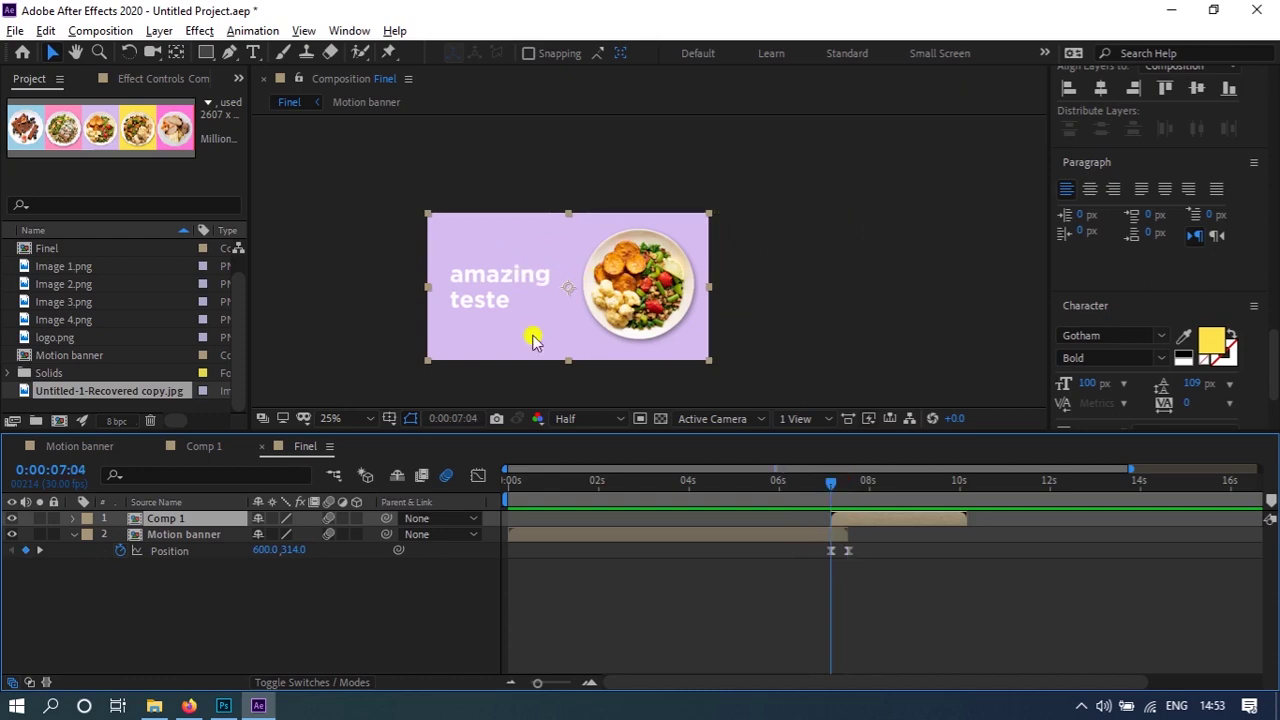
- Move Comp 1 left, off the frame beside the pink banner
click(12, 518)
click(12, 518)
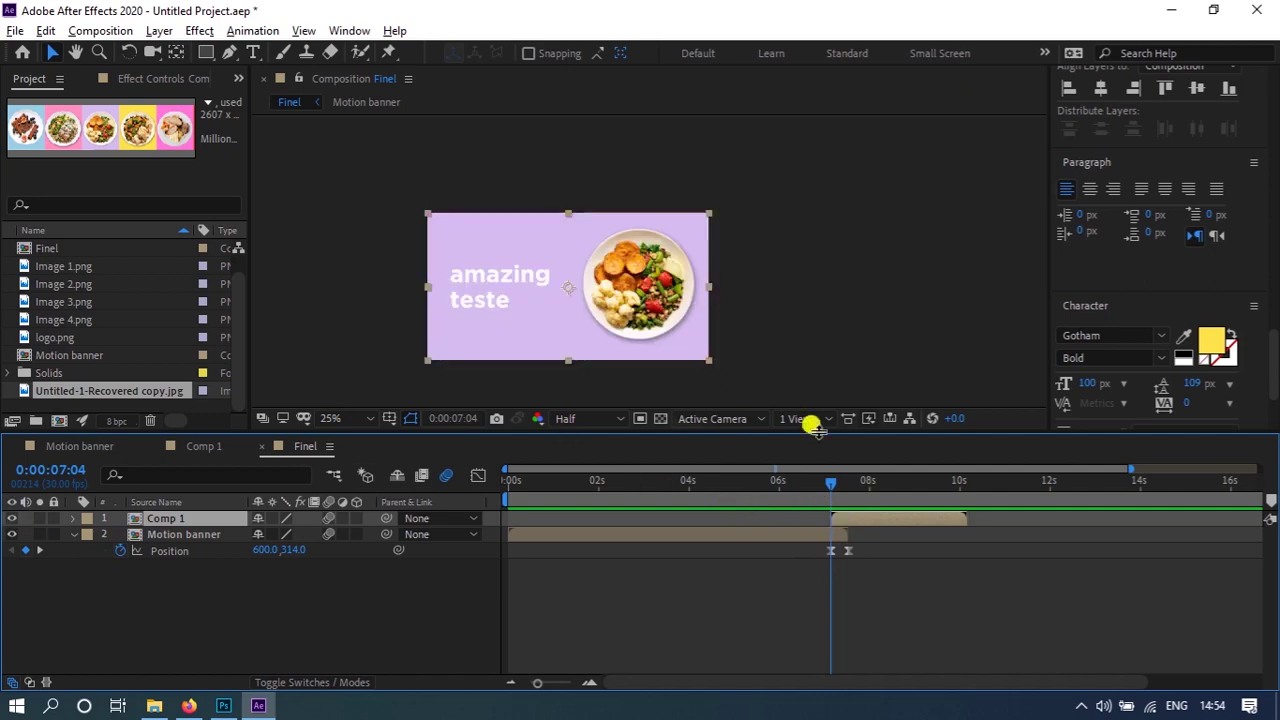
drag(862, 582, 826, 548)
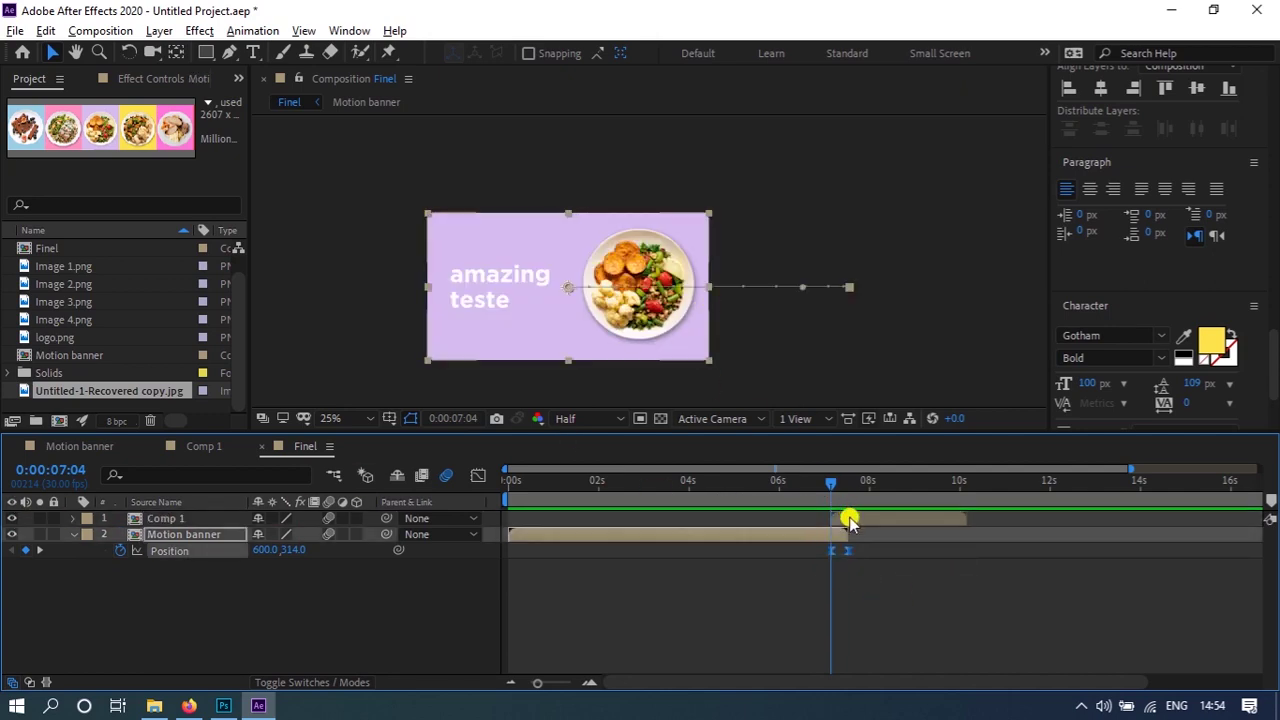
click(843, 518)
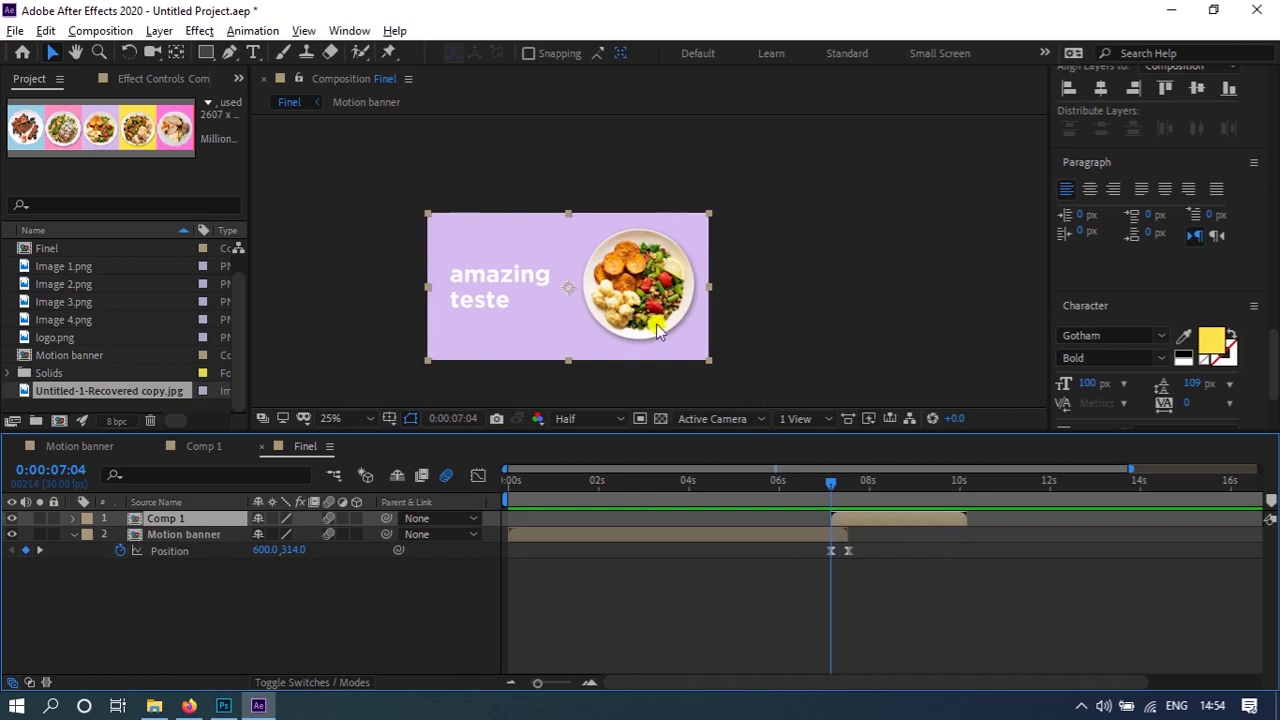
drag(639, 318, 376, 324)
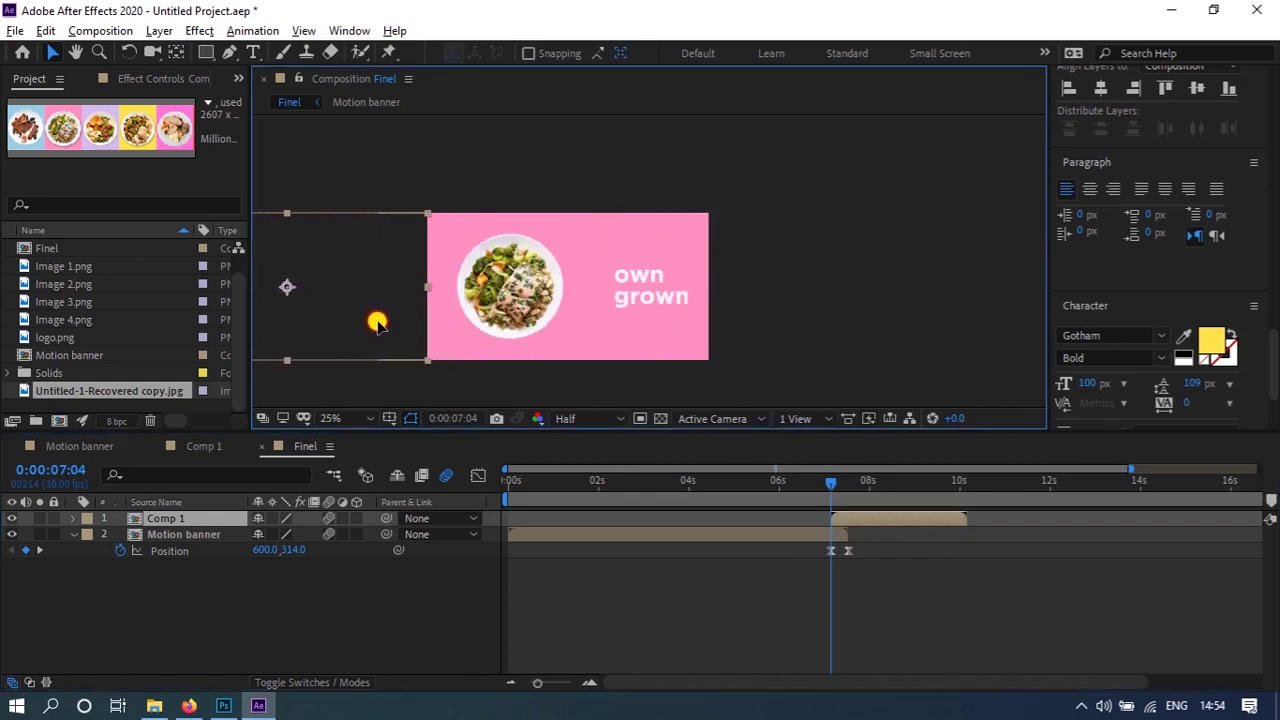
- Zoom in on the seam and butt Comp 1 exactly against the pink banner's left edge
scroll(400, 209, up, 2)
drag(391, 196, 780, 248)
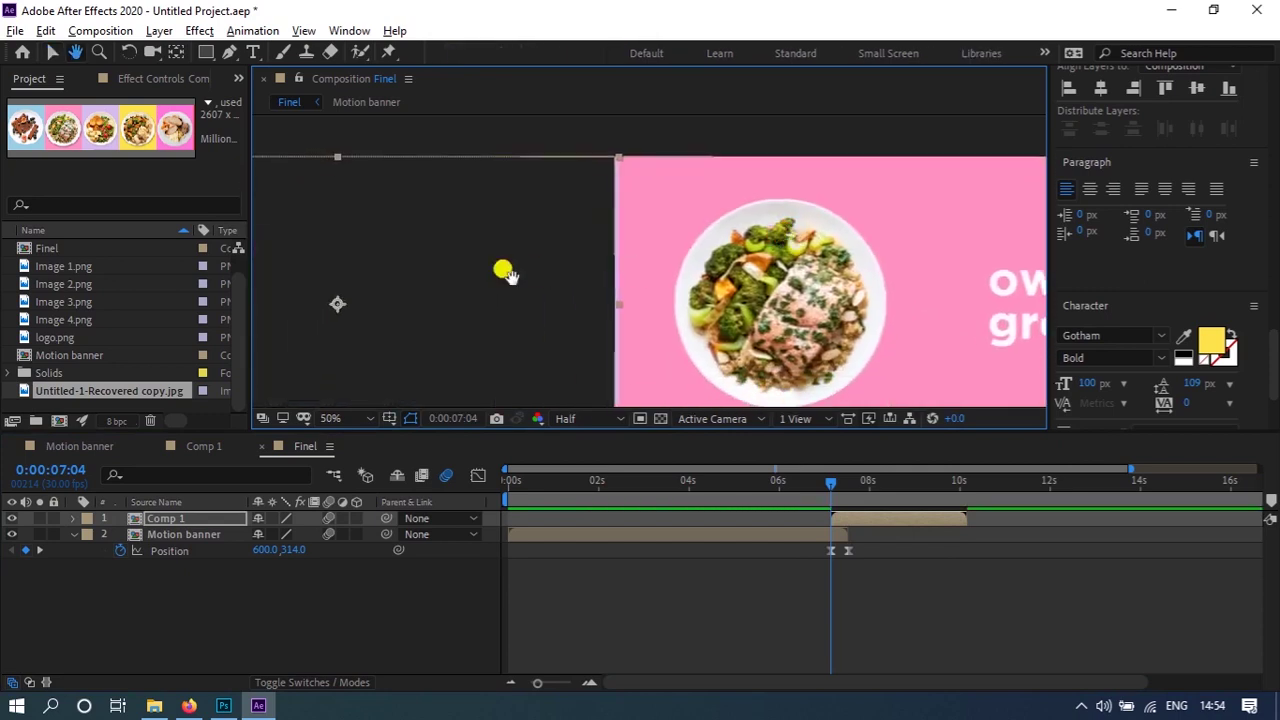
key(v)
drag(466, 289, 468, 293)
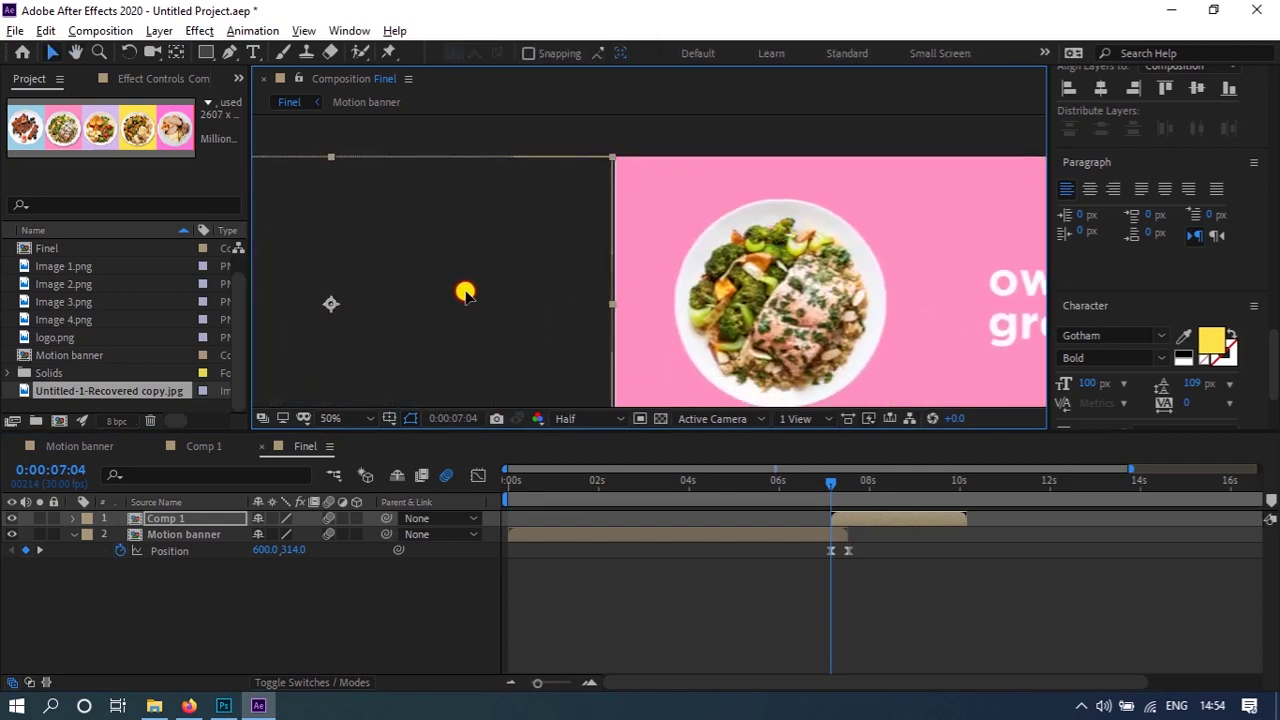
drag(463, 290, 466, 290)
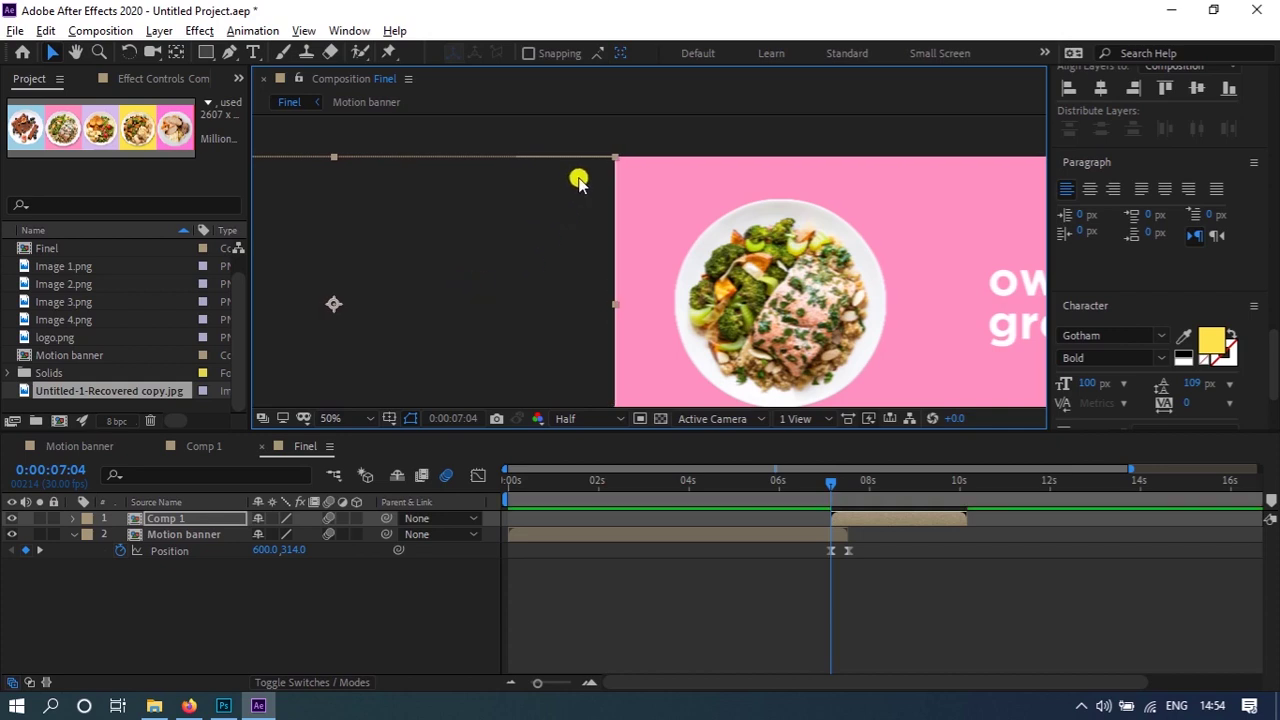
key(slash)
key(period)
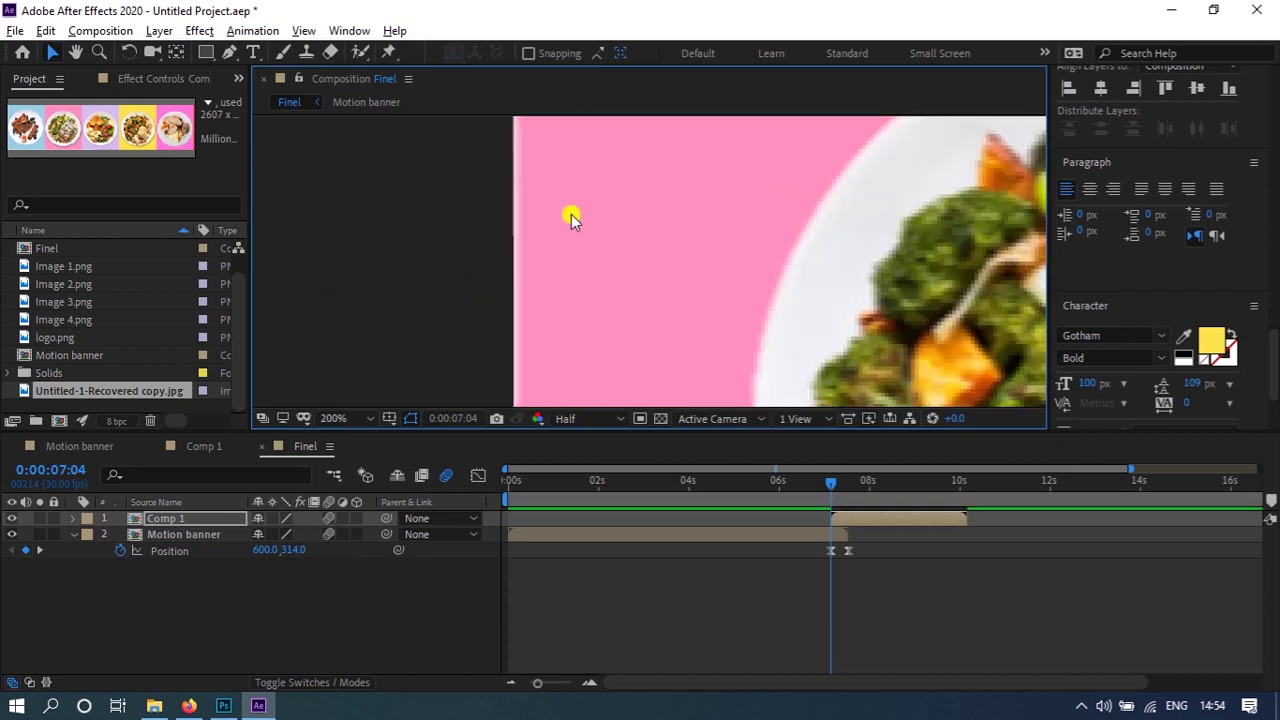
key(h)
drag(571, 214, 586, 371)
key(v)
drag(503, 263, 500, 253)
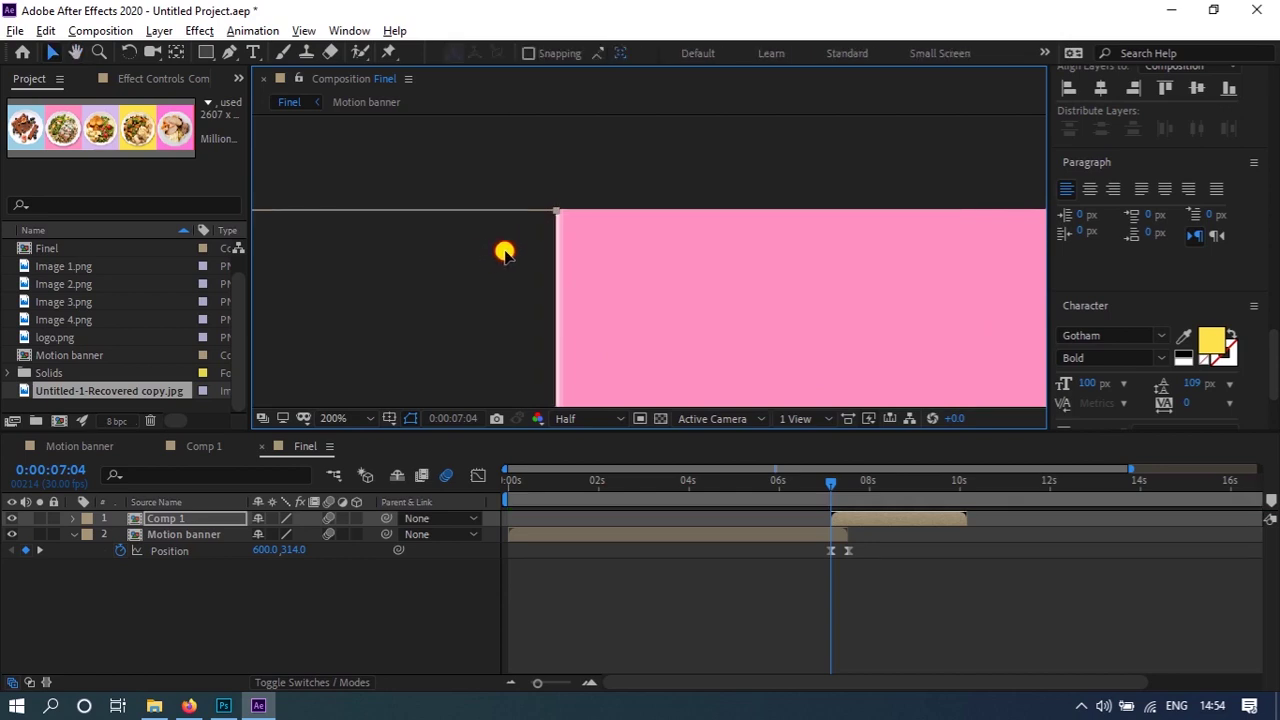
- Parent Comp 1 to the Motion banner layer
click(515, 240)
key(comma)
key(comma)
key(comma)
drag(600, 300, 443, 217)
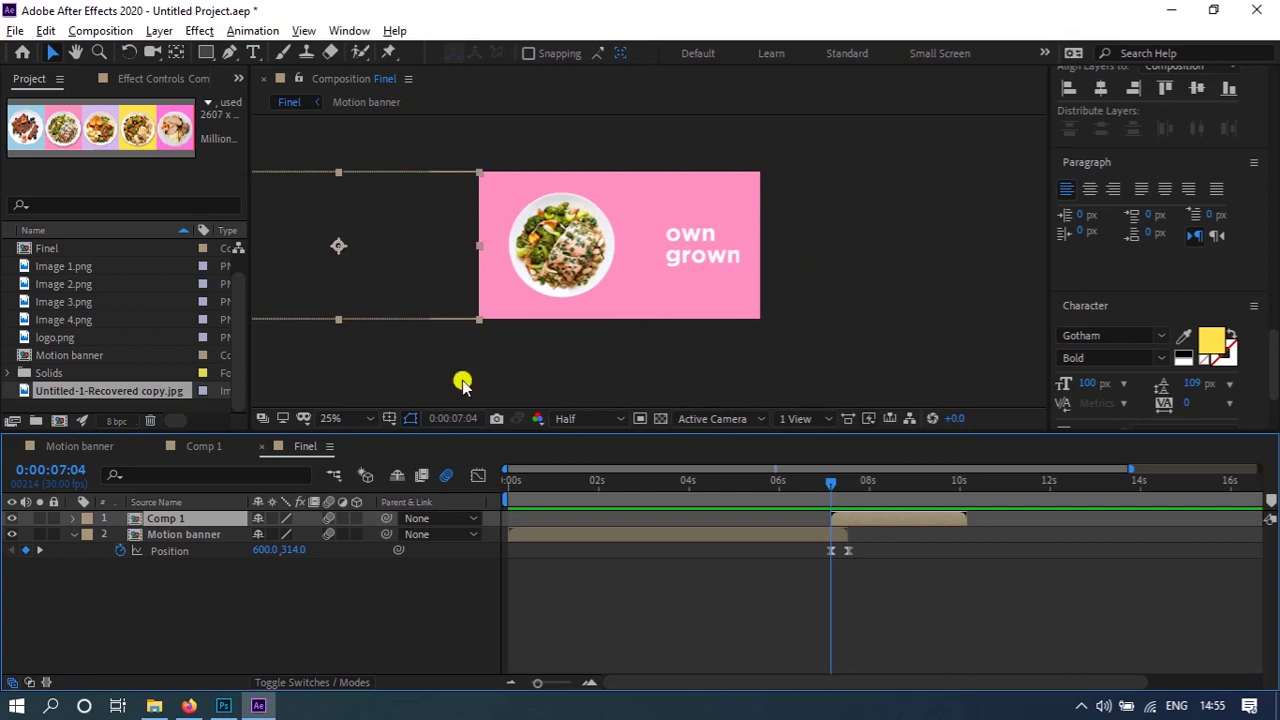
drag(385, 519, 186, 535)
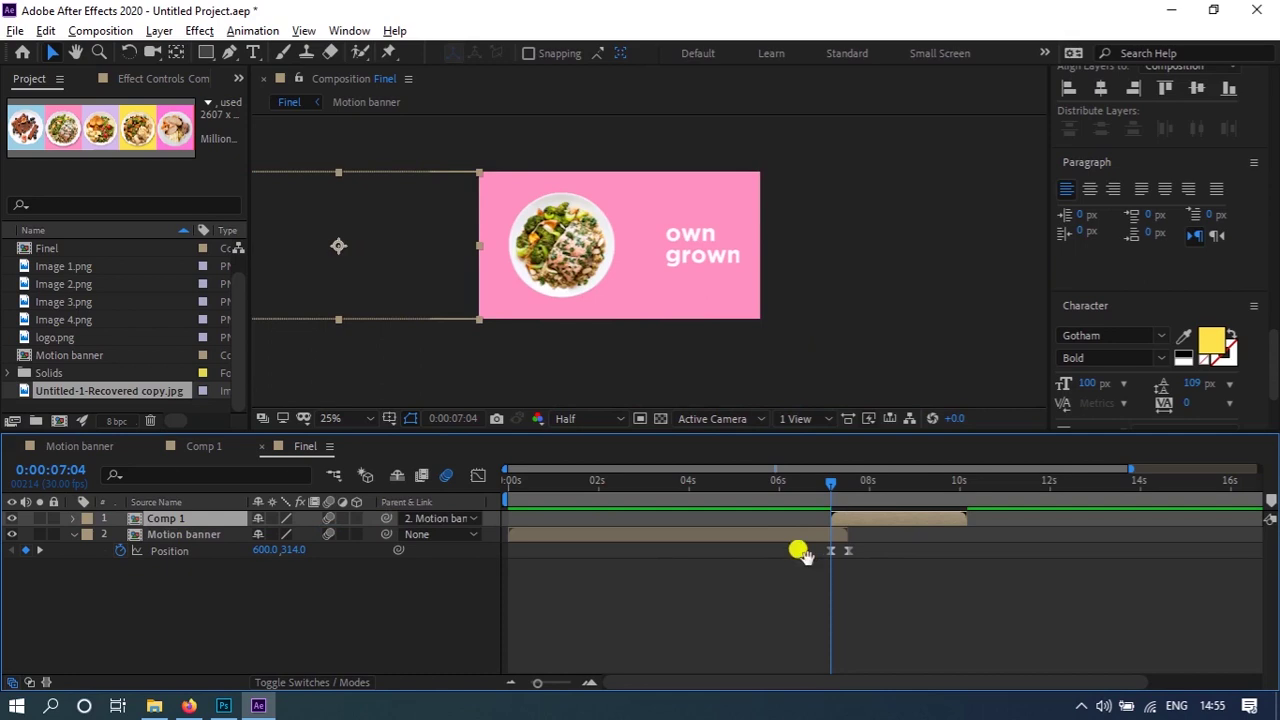
key(space)
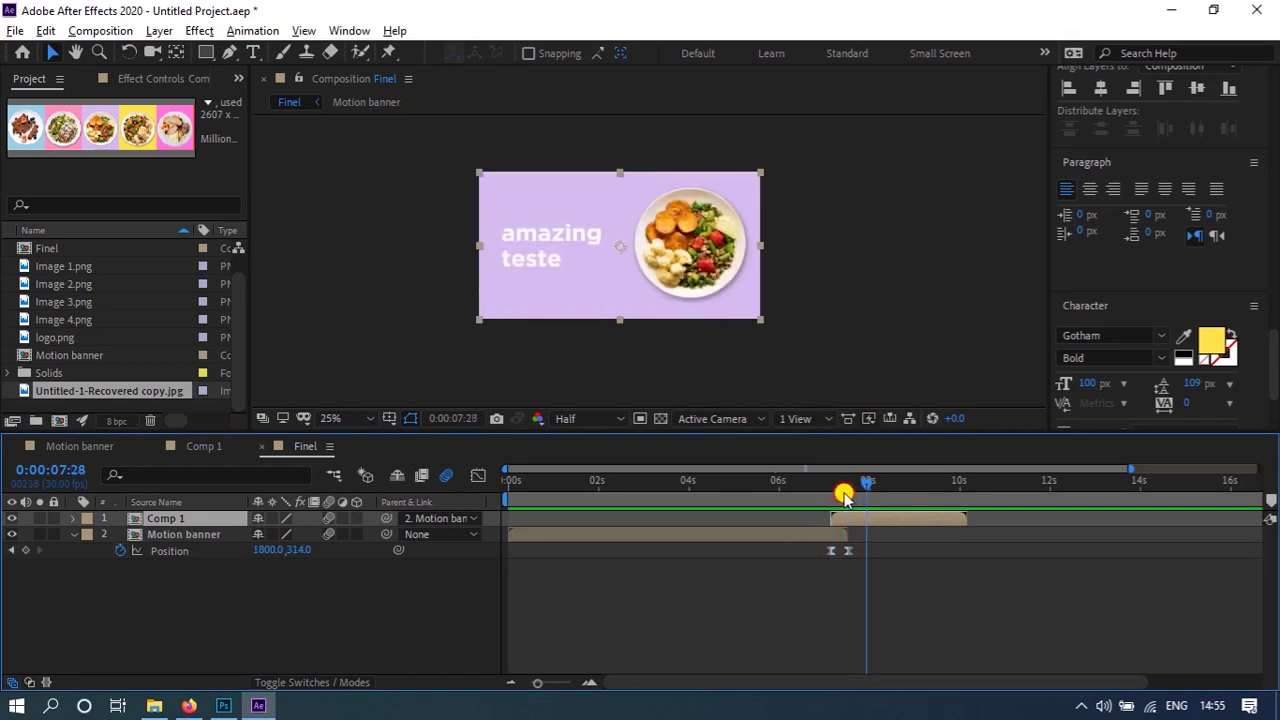
key(space)
mouse_move(836, 497)
mouse_down()
mouse_move(867, 510)
mouse_move(836, 500)
mouse_up()
key(space)
drag(557, 487, 480, 491)
key(space)
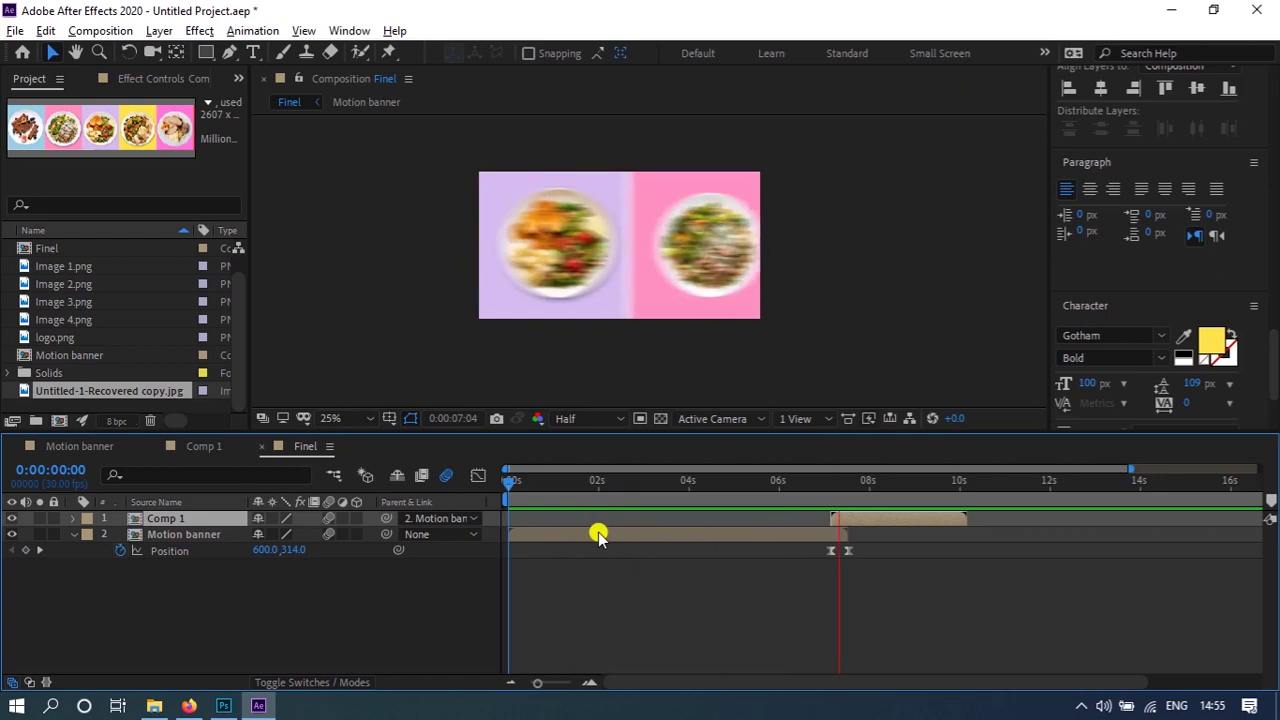
click(858, 550)
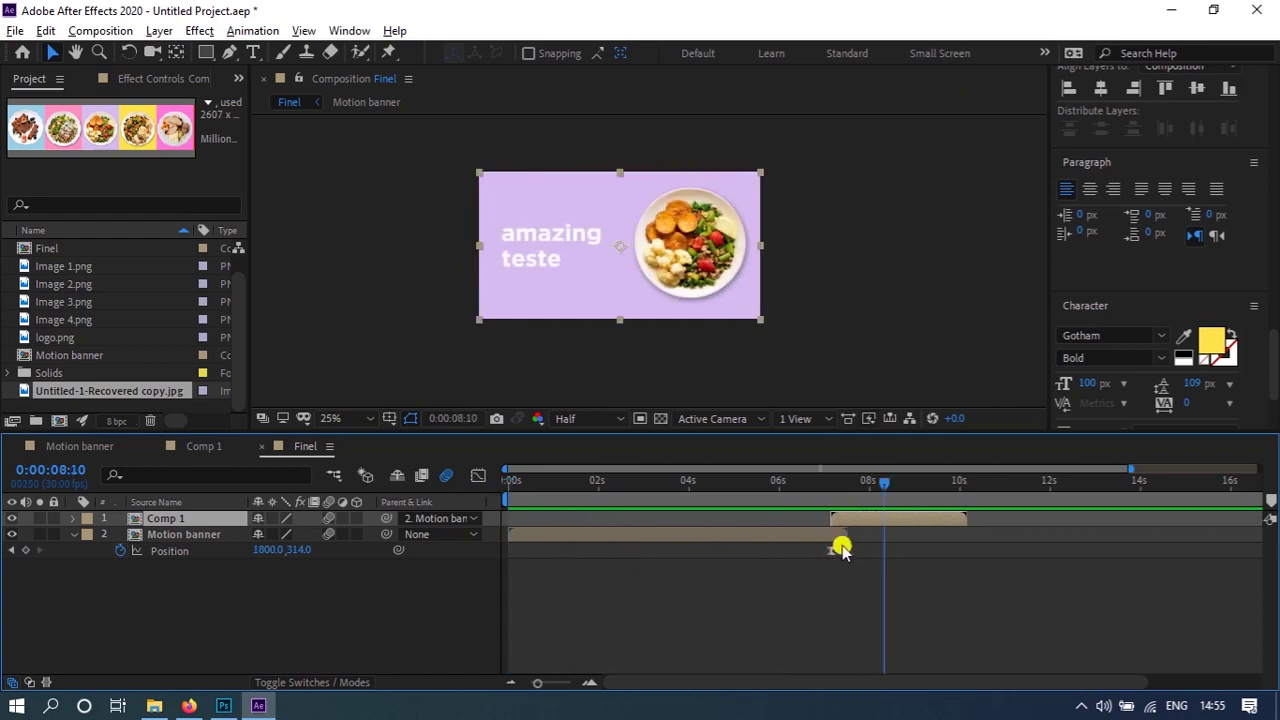
click(829, 550)
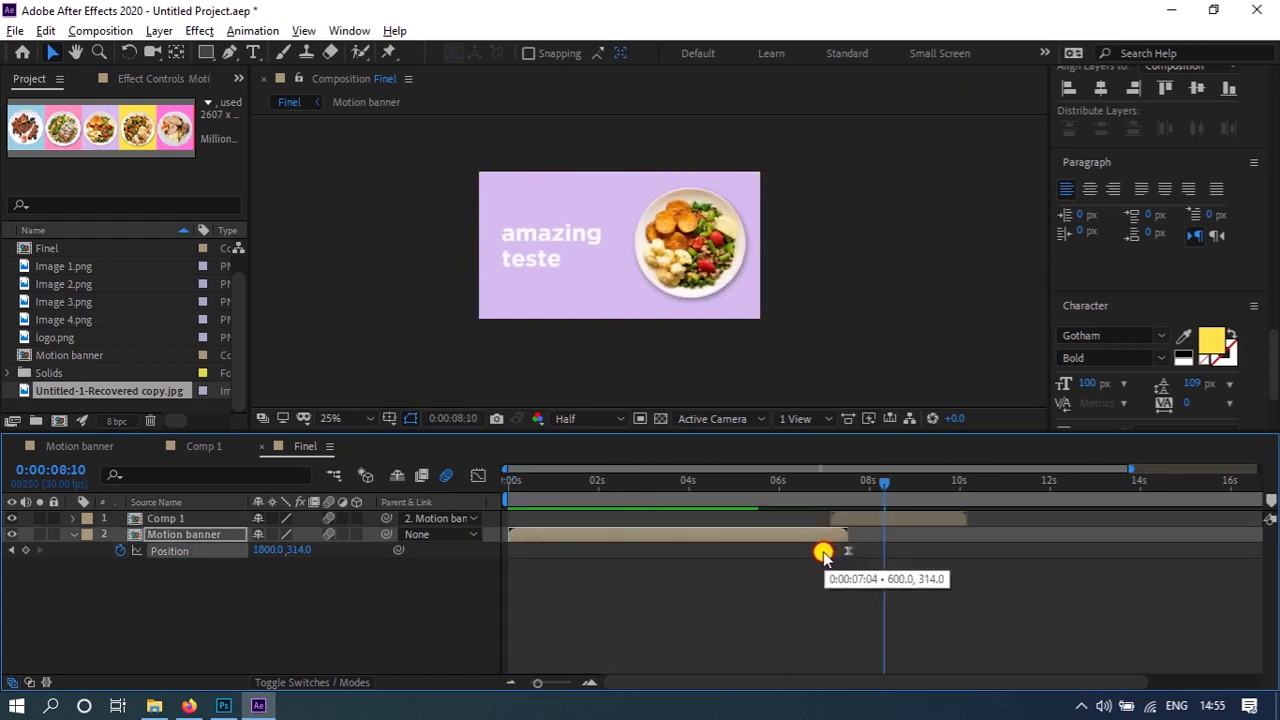
- In the speed graph, drag the end Position keyframe's influence handle left for a long ease-out
scroll(814, 549, up, 5)
click(623, 500)
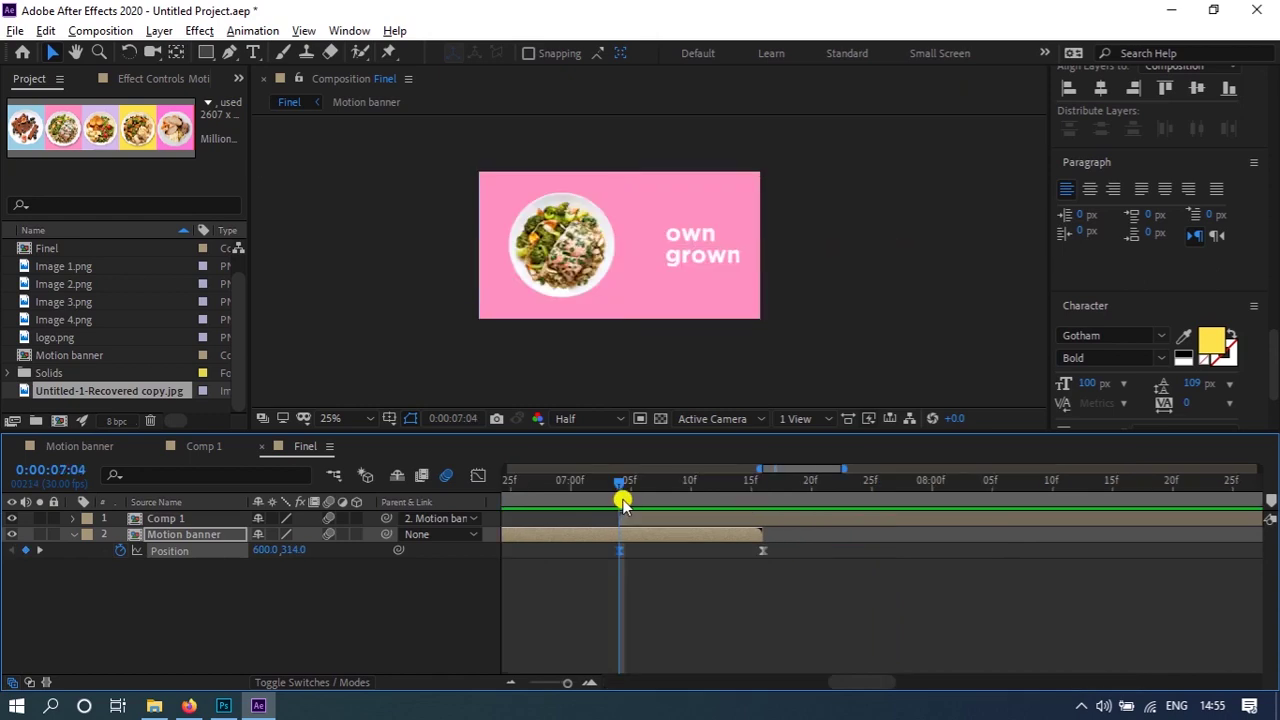
click(620, 500)
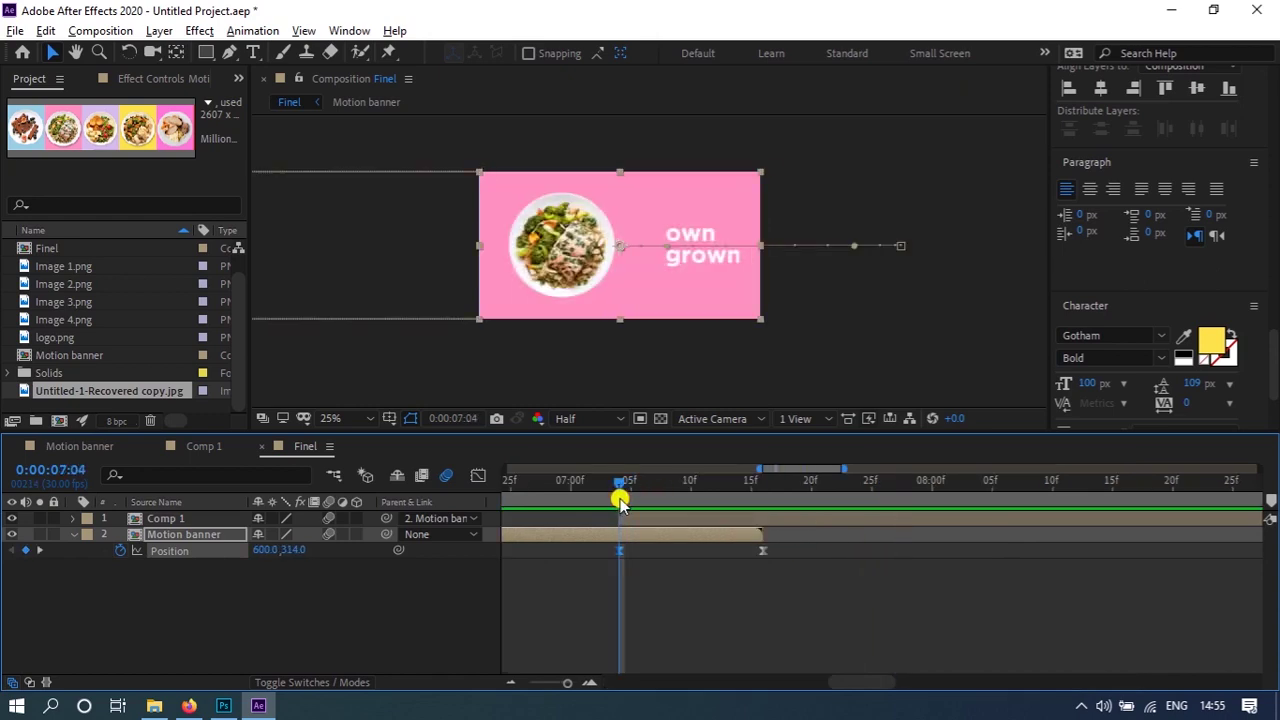
drag(818, 602, 562, 538)
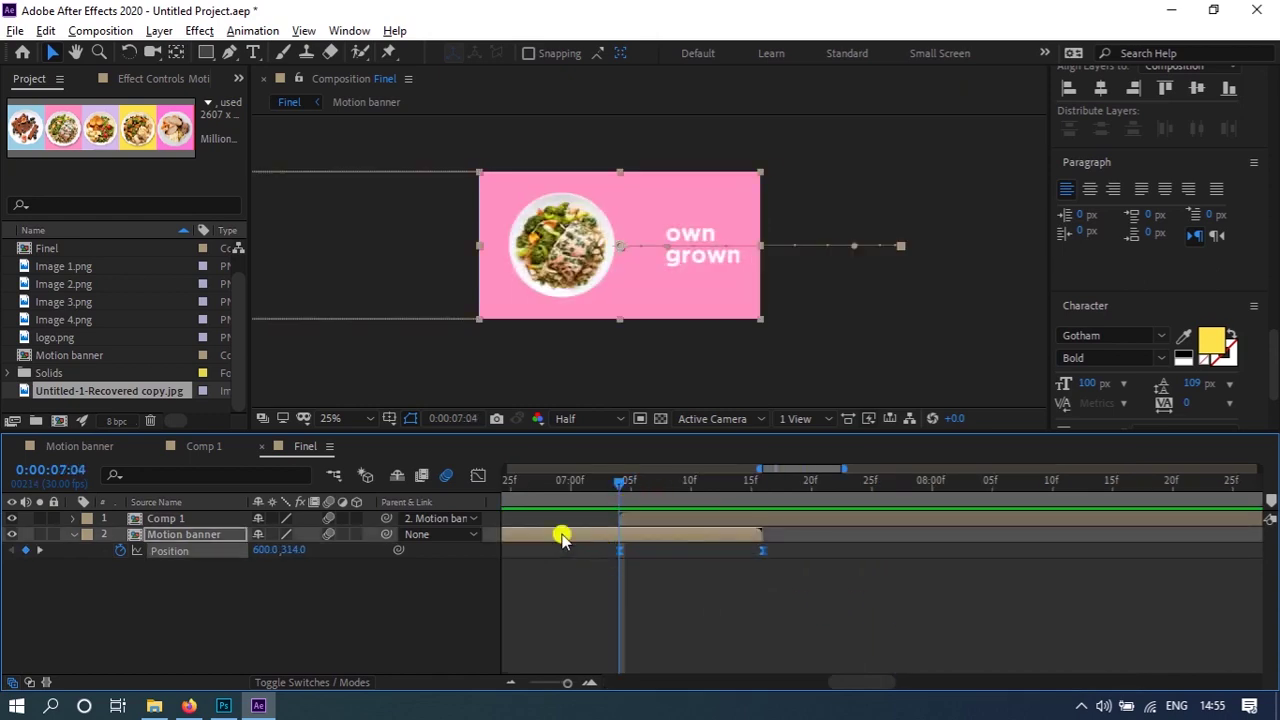
click(476, 476)
drag(789, 578, 628, 648)
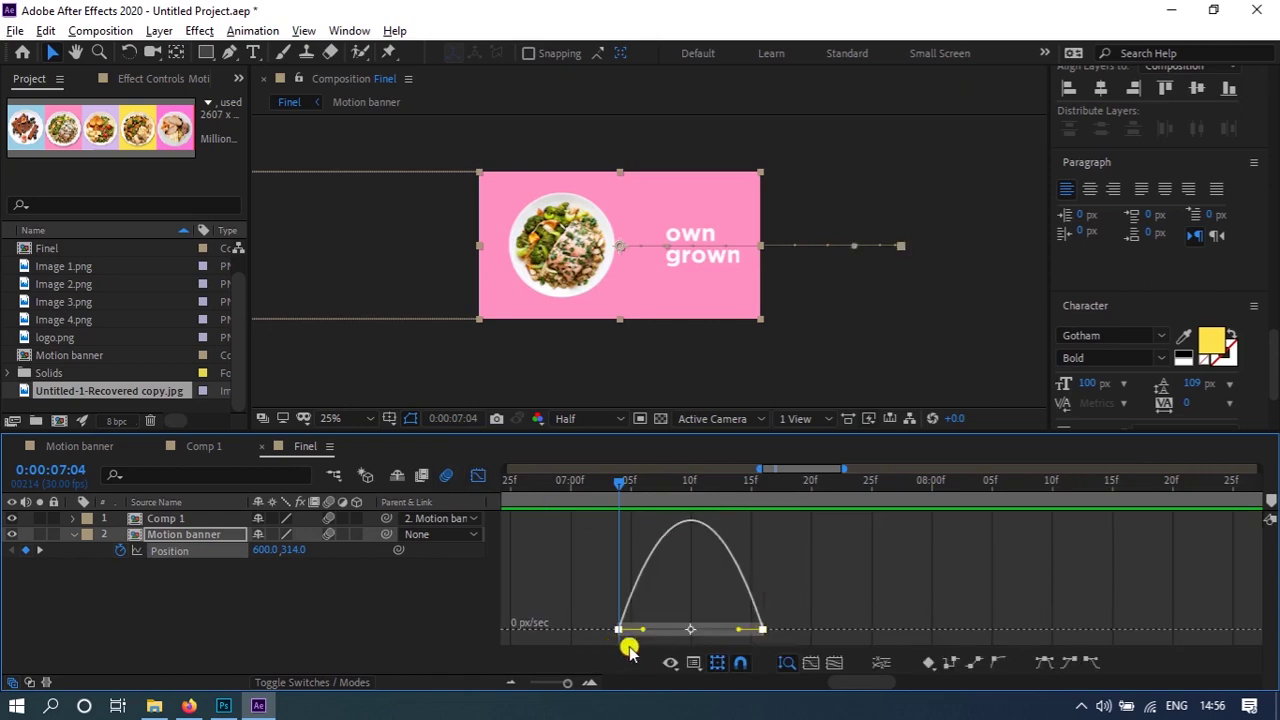
drag(736, 628, 711, 629)
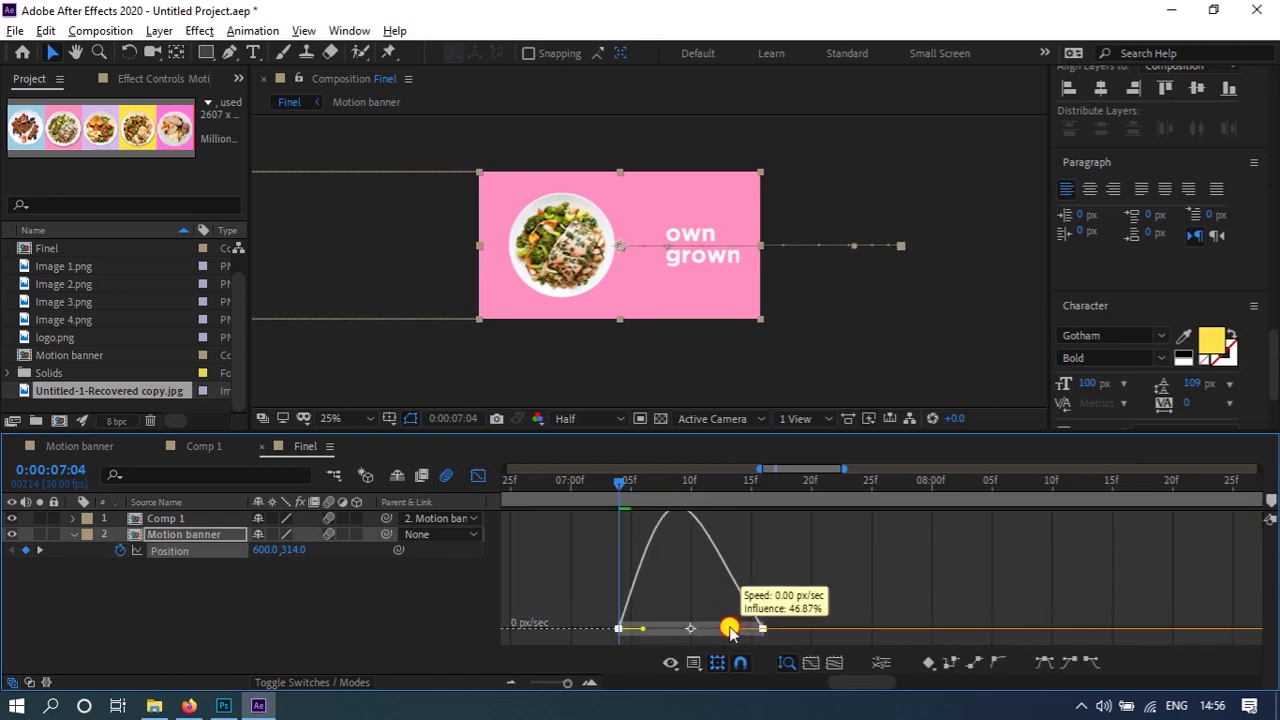
- Preview the eased banner slide, then return to layer bars at 6:10
key(space)
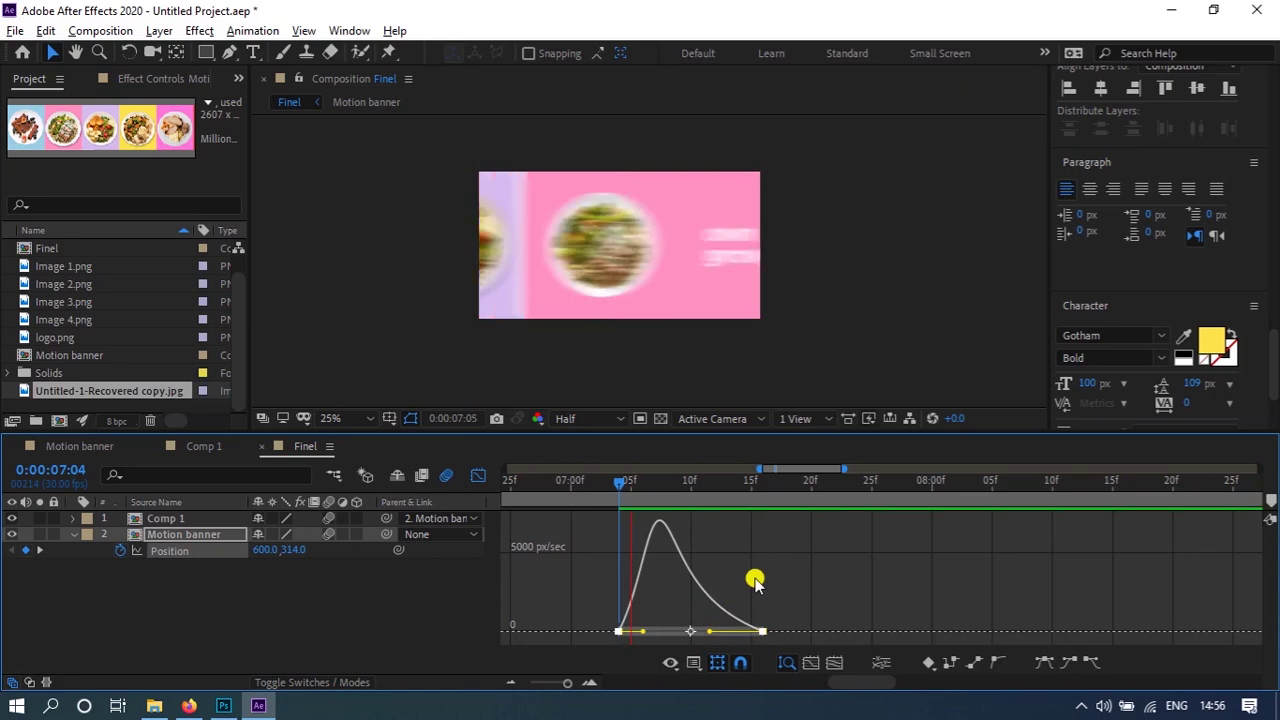
key(space)
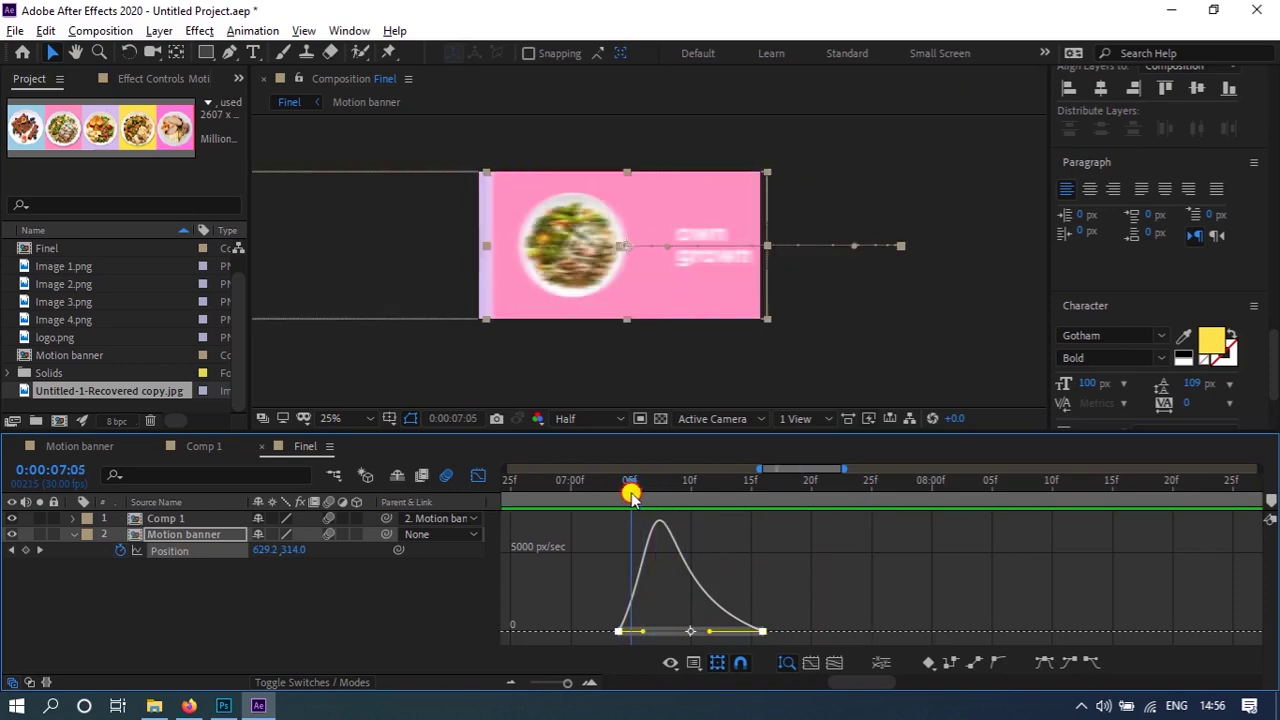
key(space)
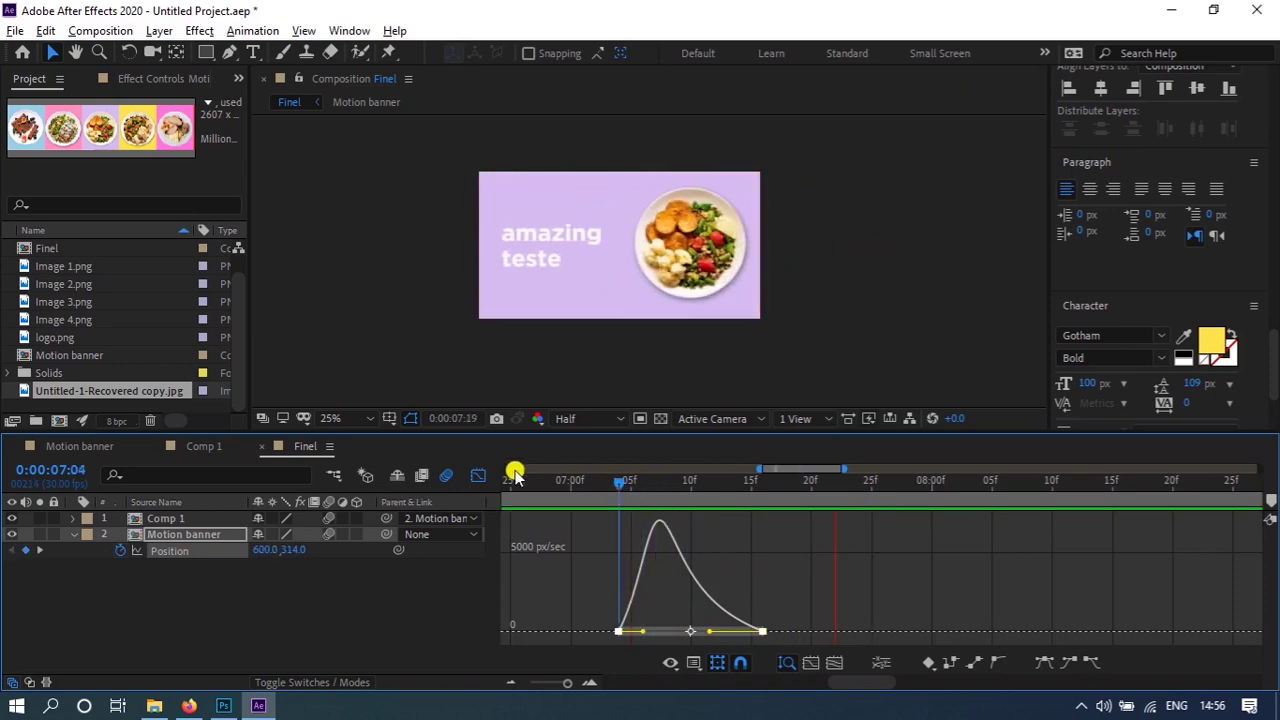
click(478, 476)
click(757, 556)
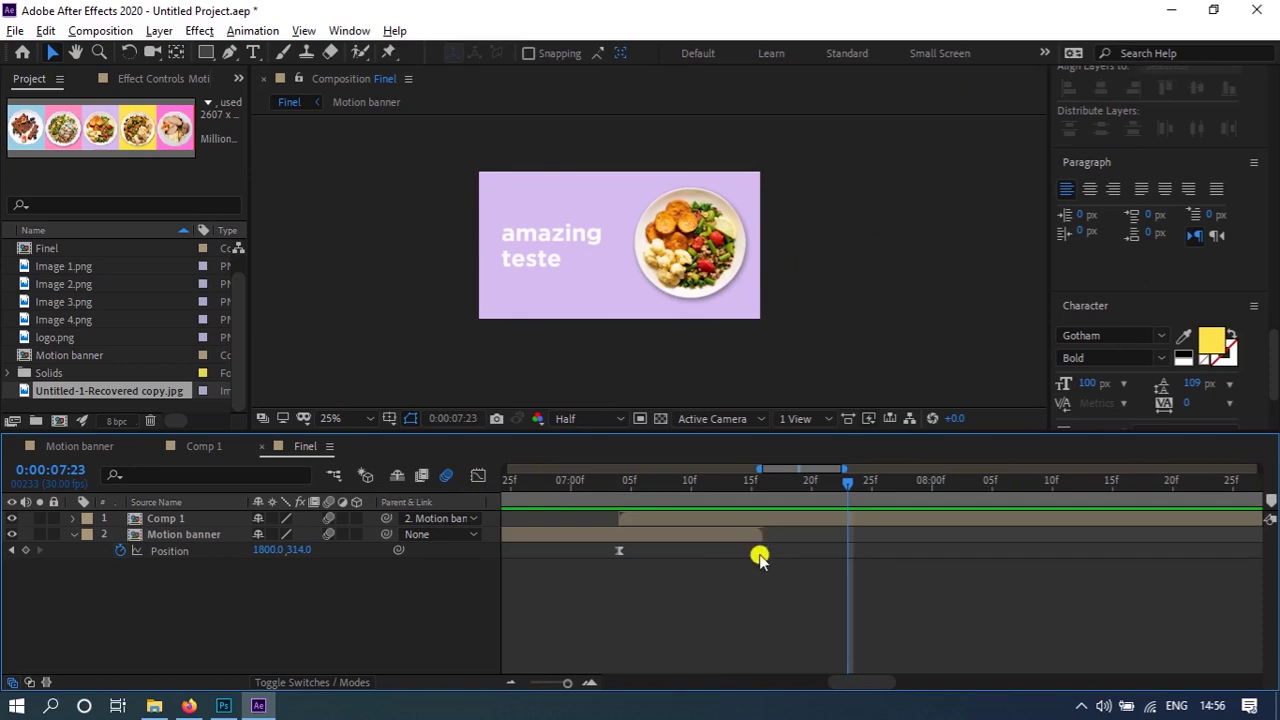
scroll(650, 546, down, 3)
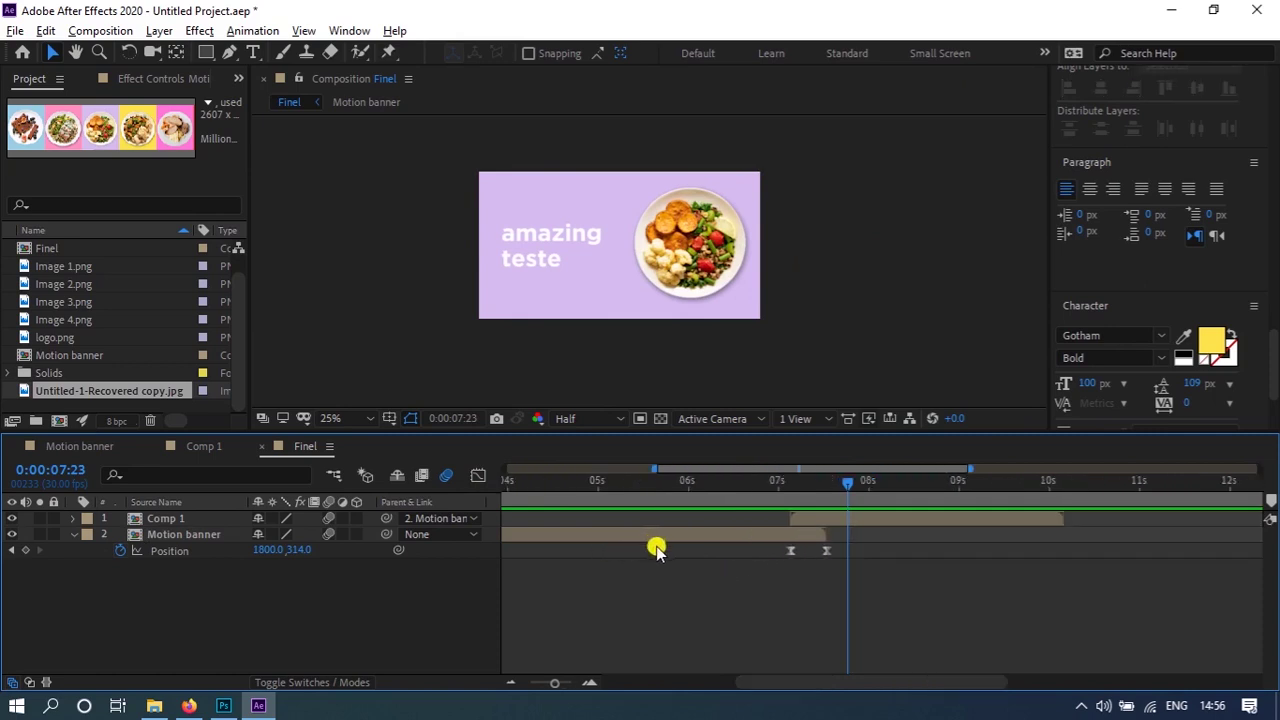
drag(840, 484, 783, 502)
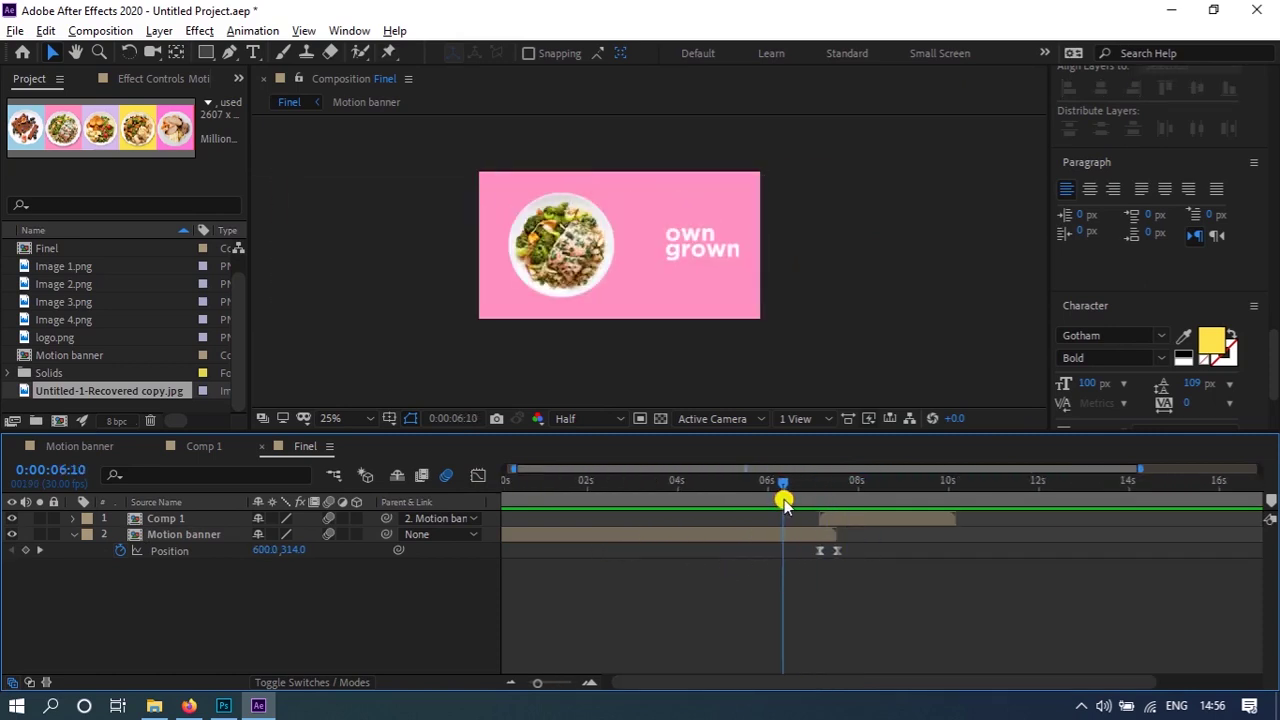
- Preview the whole animation from 0:00 at 12.5% viewer zoom, stopping at 7:24
key(space)
key(space)
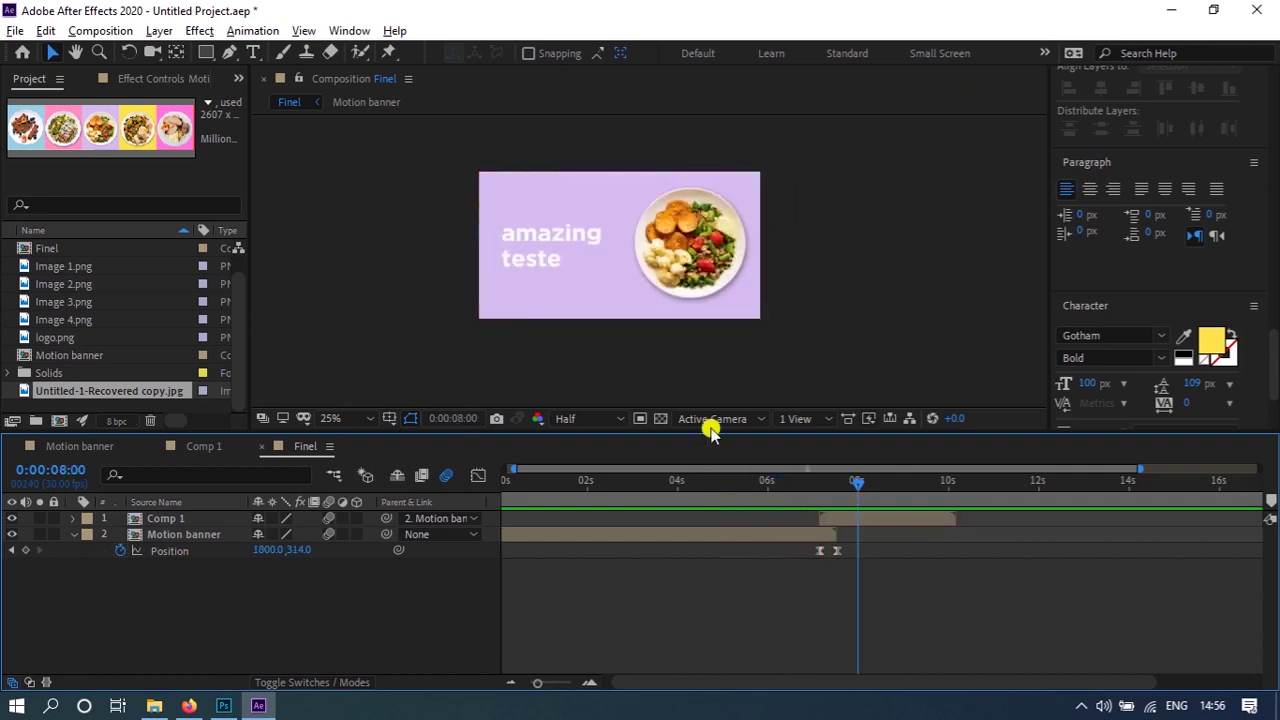
key(comma)
drag(822, 487, 470, 502)
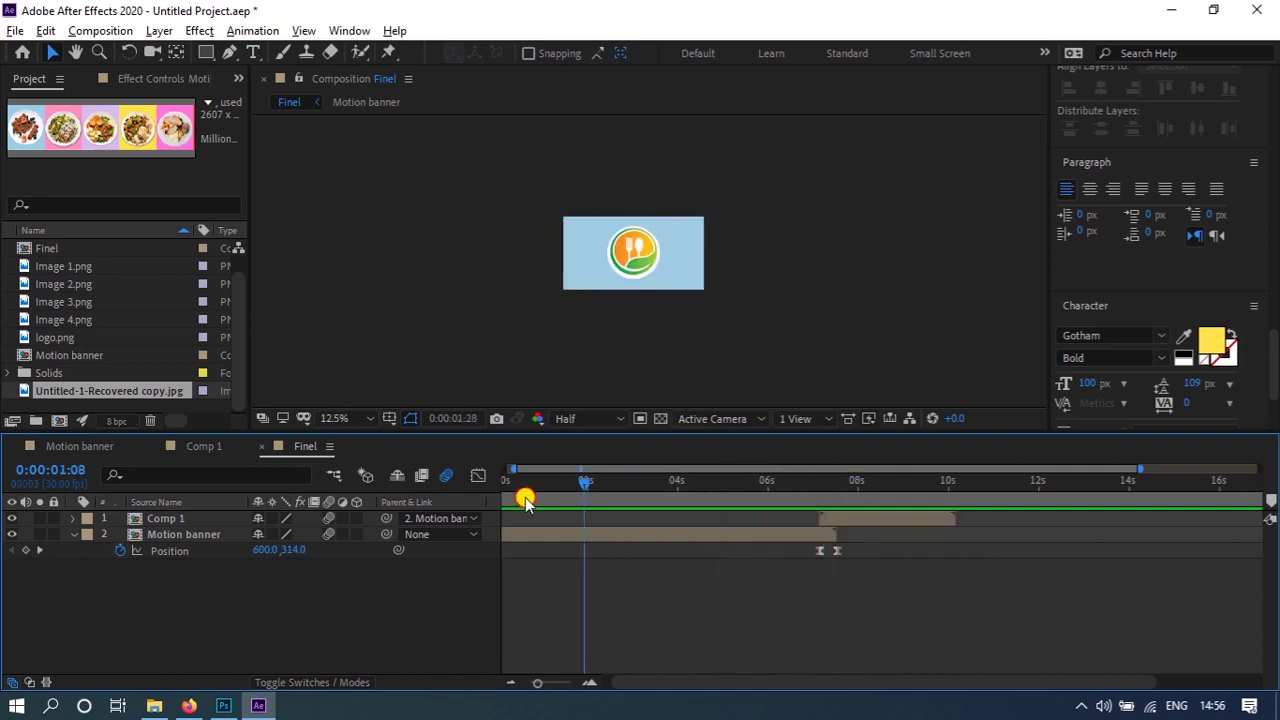
key(space)
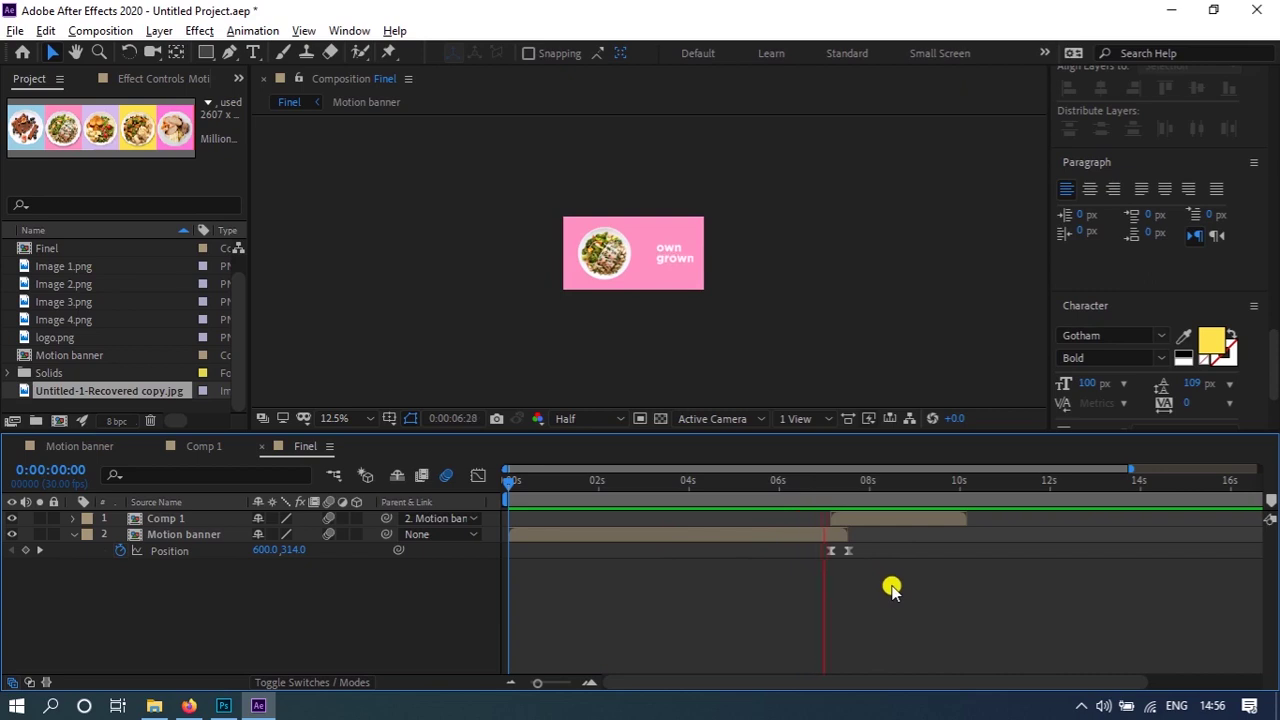
key(space)
- Move the time to about 9:05 on the 'amazing teste' frame
drag(806, 582, 588, 622)
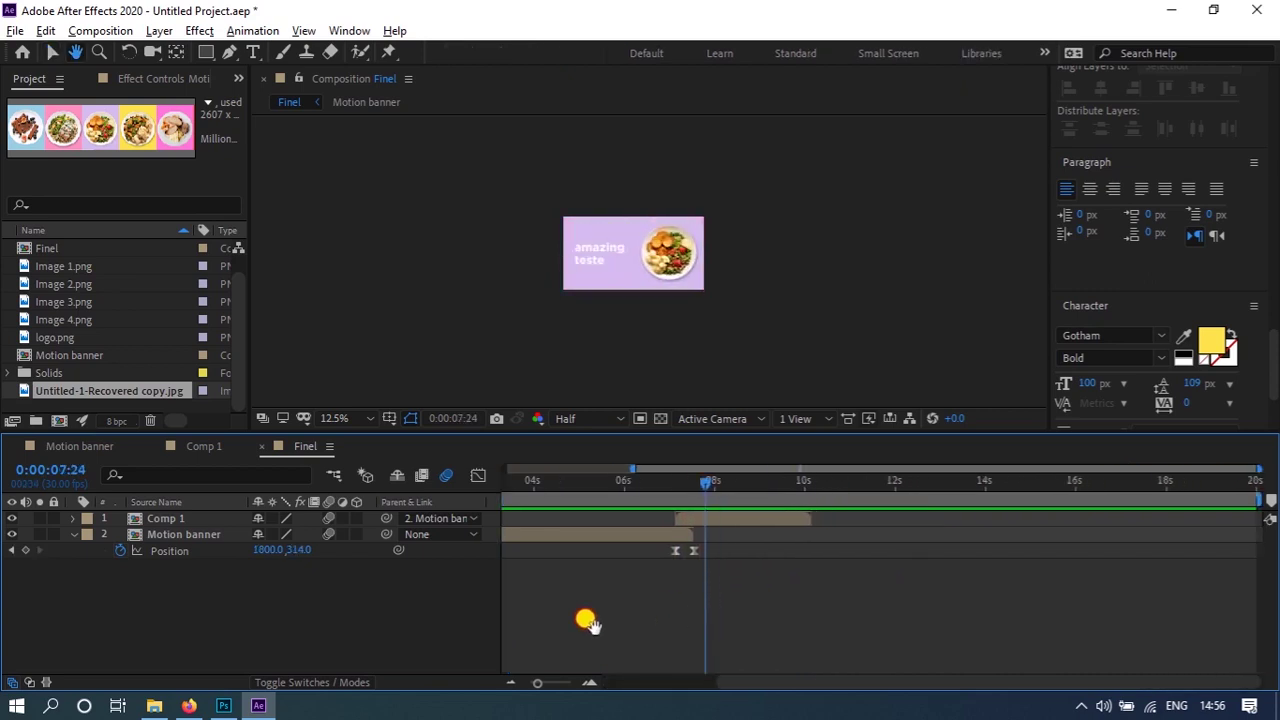
scroll(680, 270, up, 1)
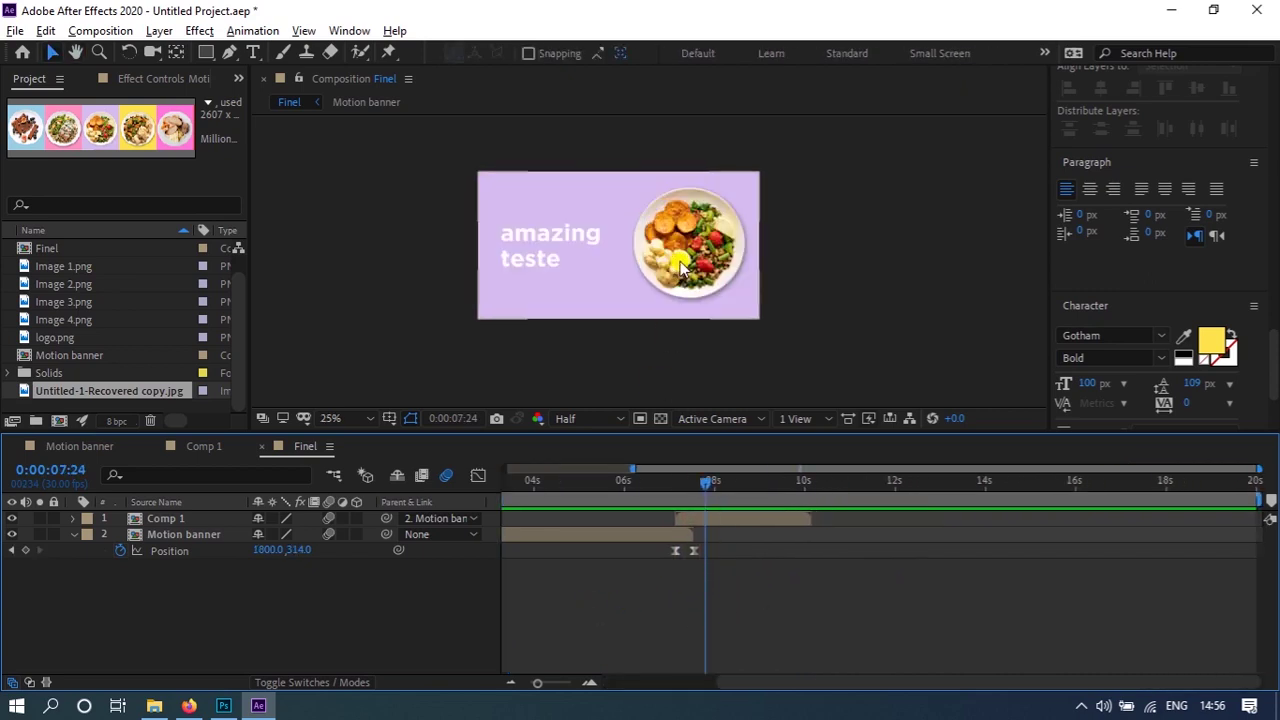
key(v)
mouse_move(708, 488)
mouse_down()
mouse_move(778, 497)
mouse_move(788, 522)
mouse_up()
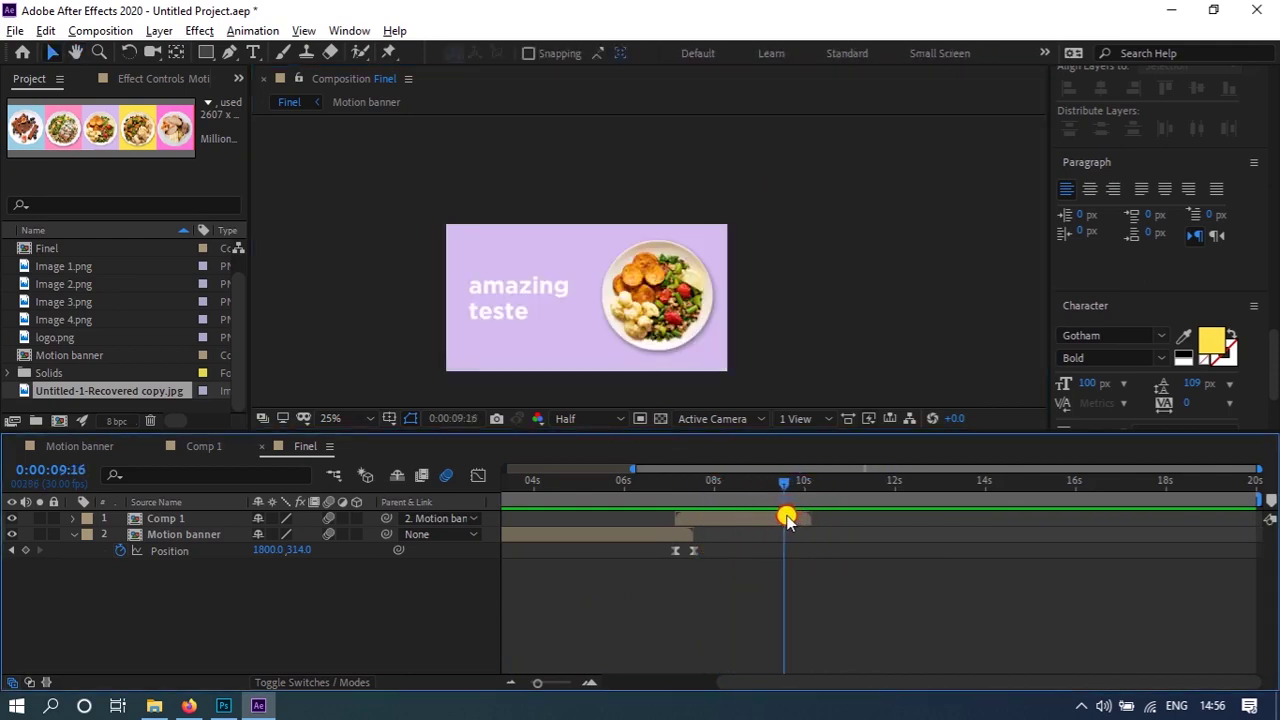
- Set a Comp 1 Position keyframe at 9:15 and move the time to 9:24
click(792, 522)
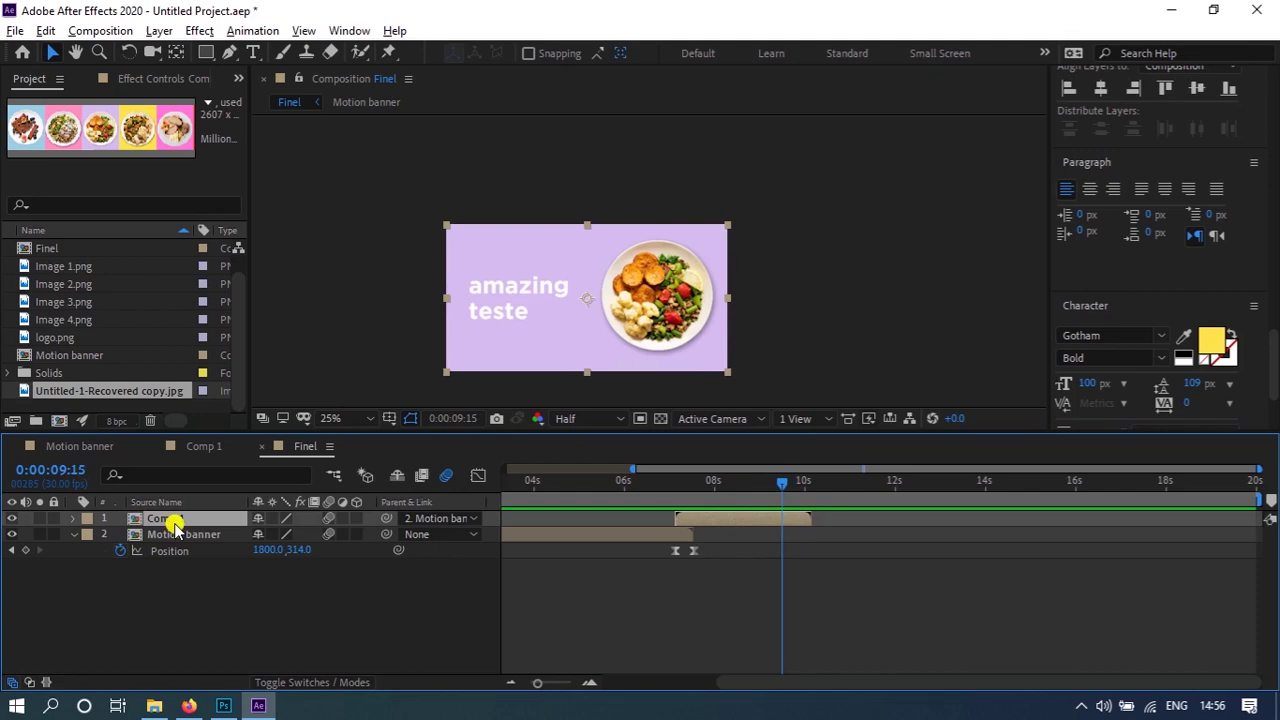
key(p)
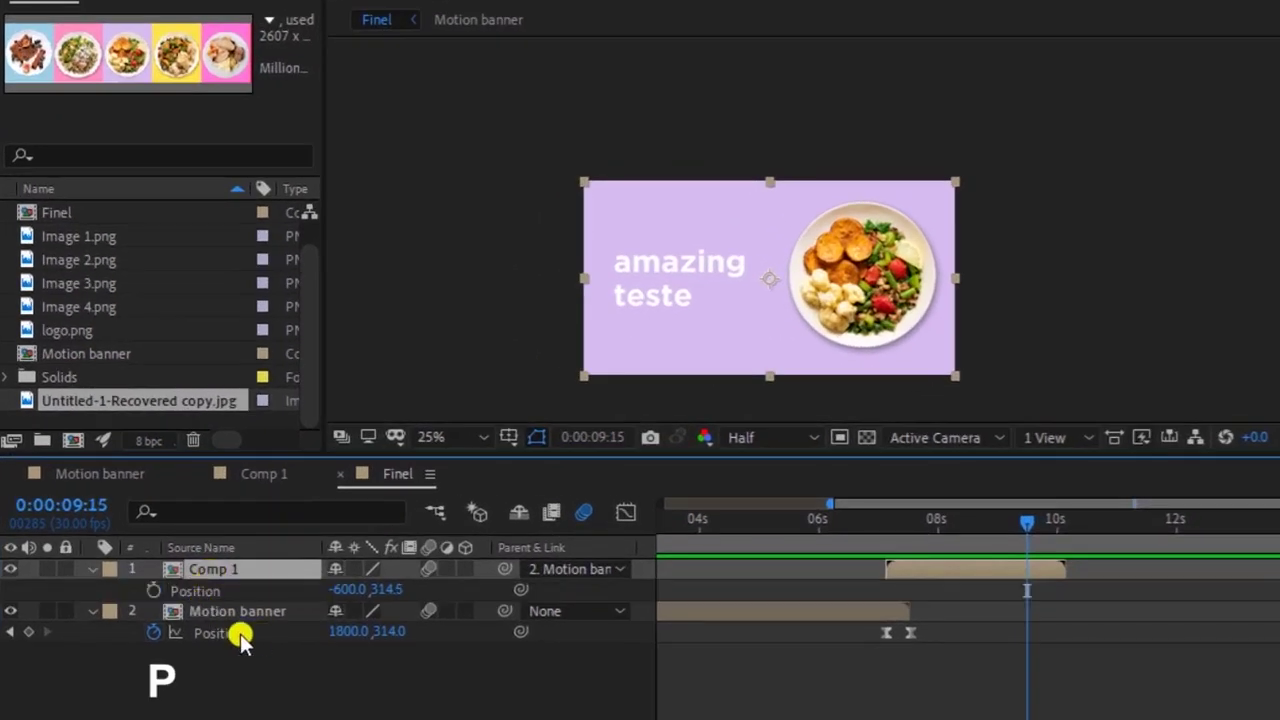
click(155, 591)
drag(765, 345, 722, 302)
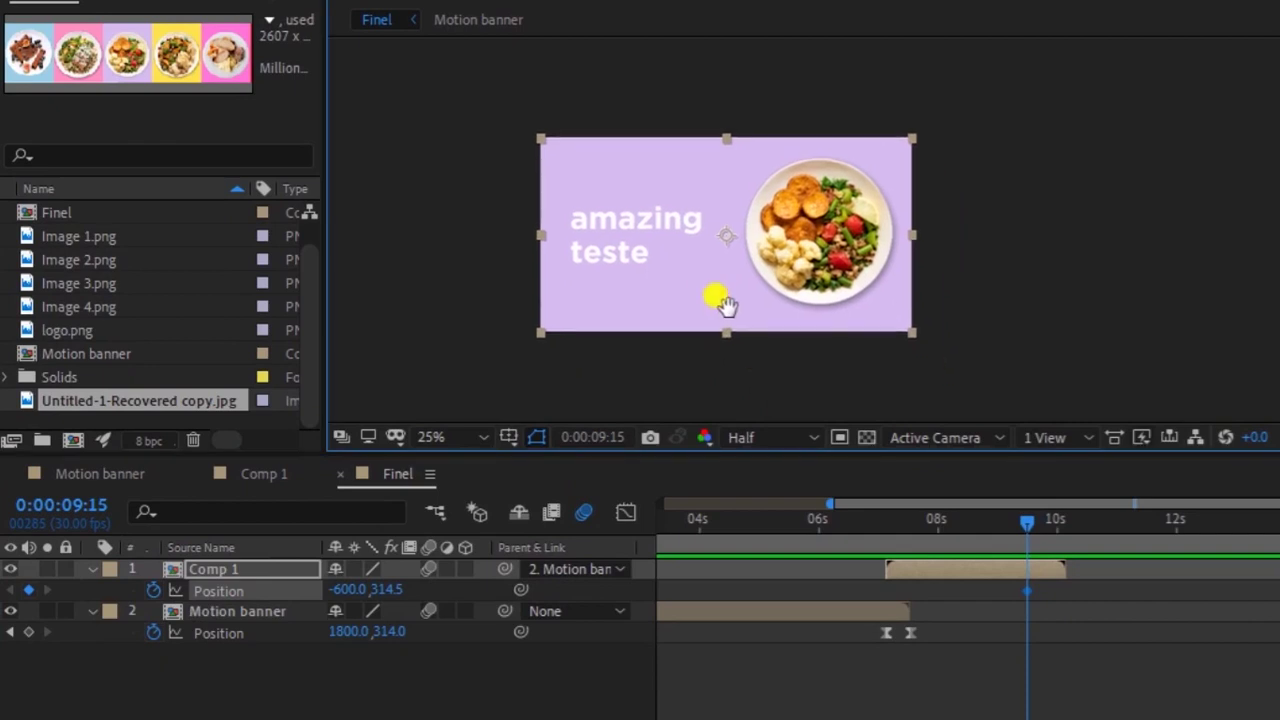
click(1037, 528)
drag(1043, 527, 1052, 533)
- Drag Comp 1 straight down to -600, 942.1, its top edge at the frame bottom
drag(783, 168, 789, 364)
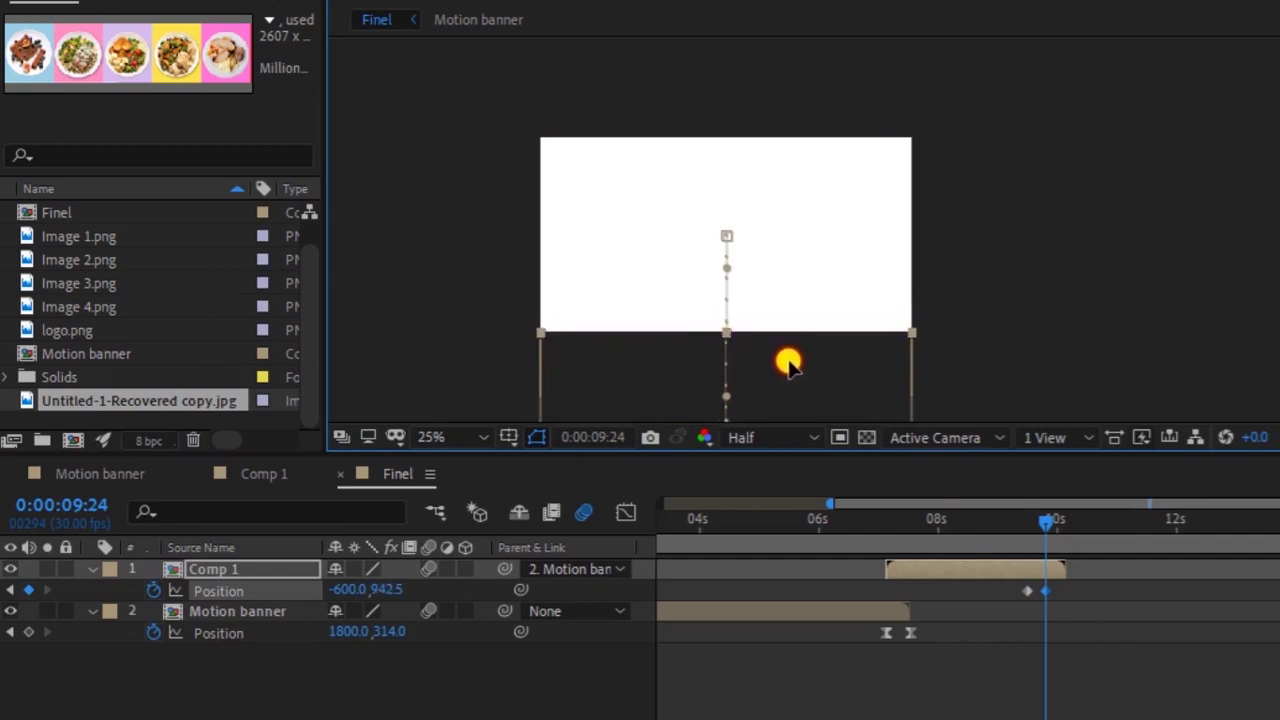
scroll(530, 283, up, 1)
scroll(1094, 100, up, 1)
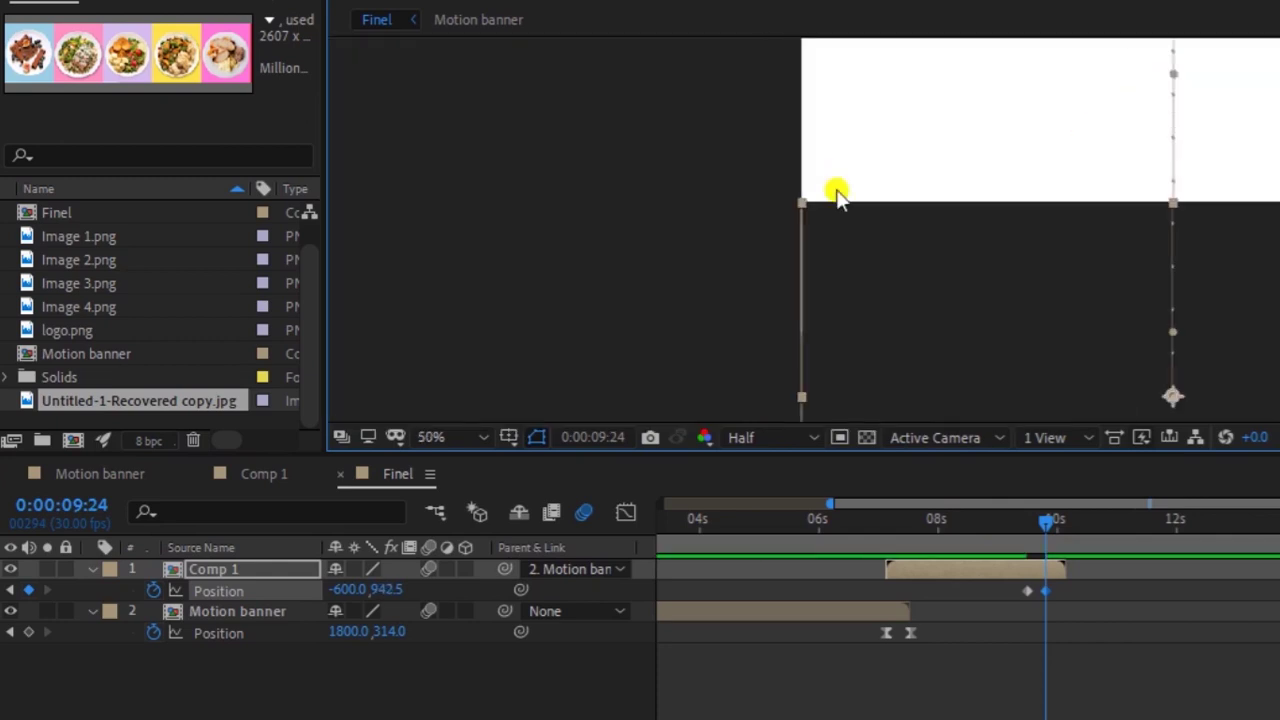
scroll(720, 114, up, 1)
scroll(650, 205, up, 1)
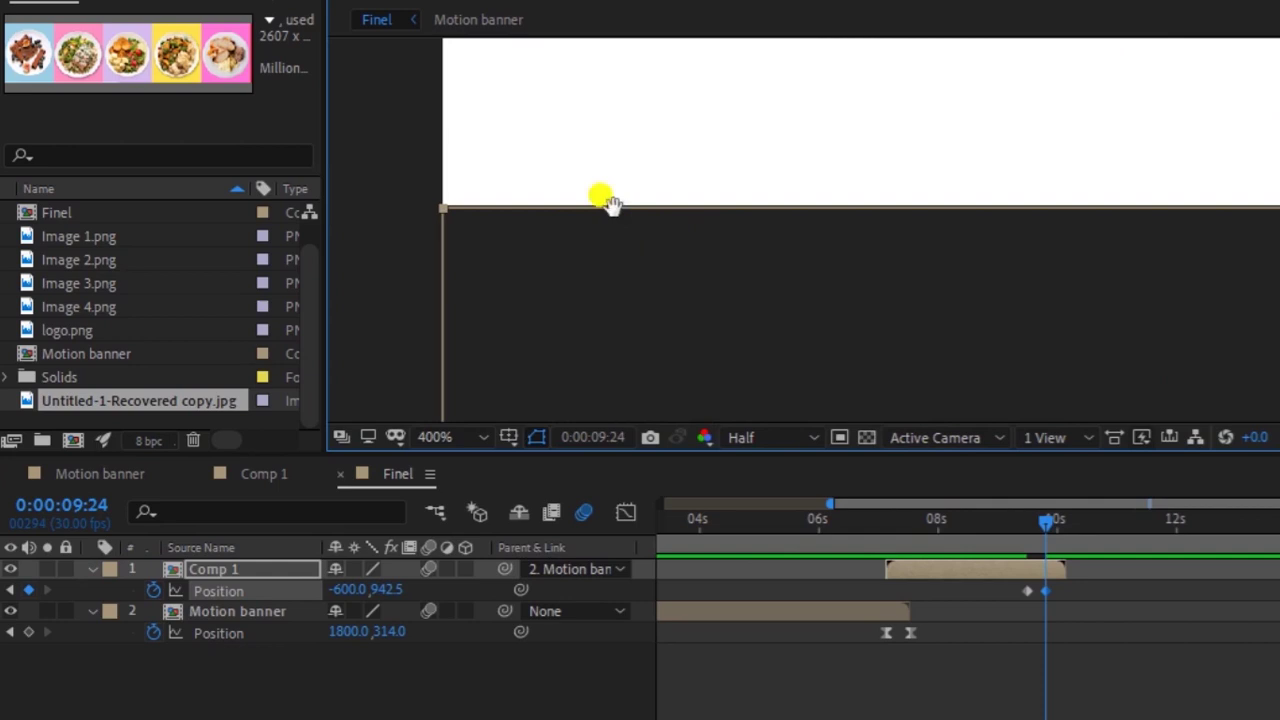
scroll(597, 270, up, 2)
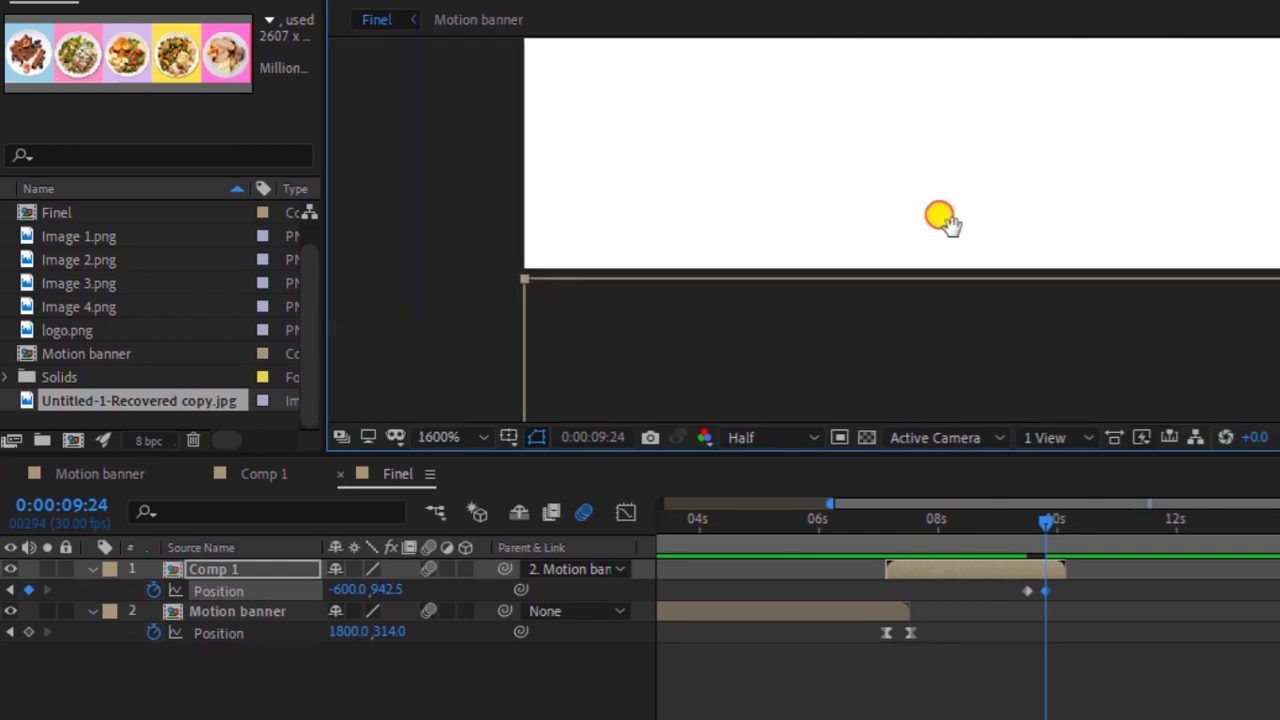
drag(585, 331, 577, 314)
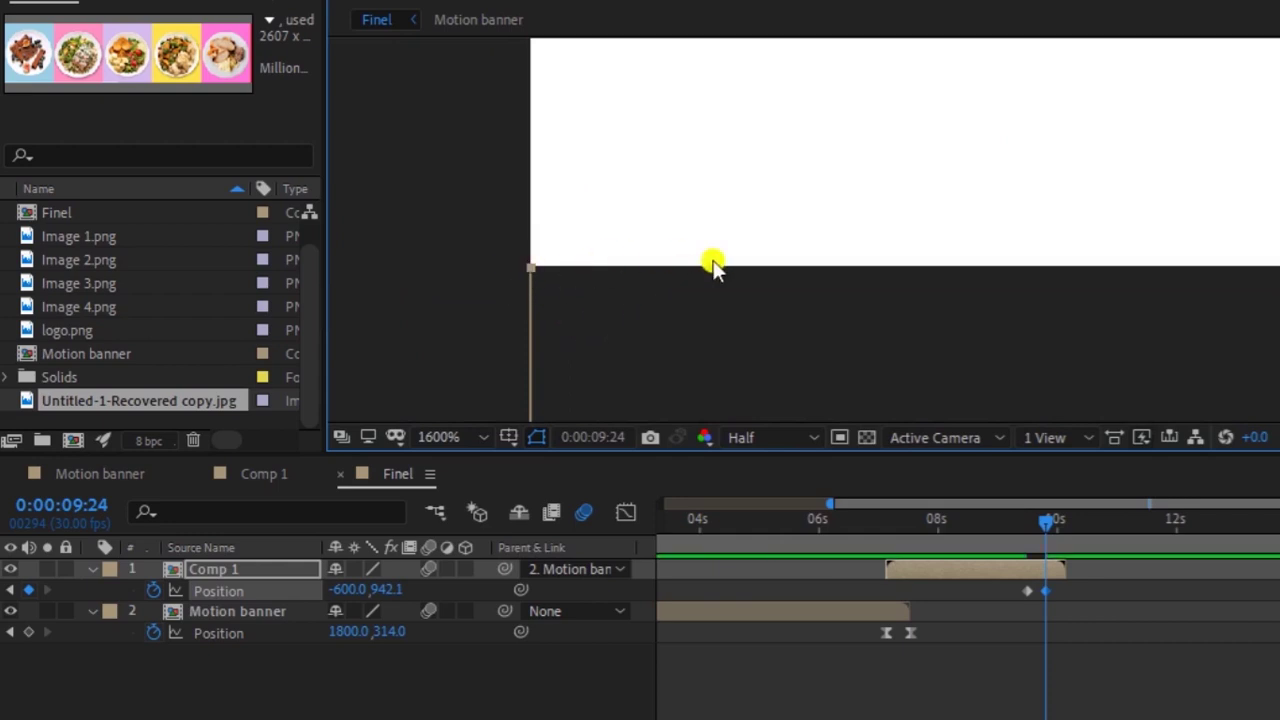
scroll(971, 240, down, 2)
scroll(971, 240, down, 2)
scroll(1014, 197, down, 1)
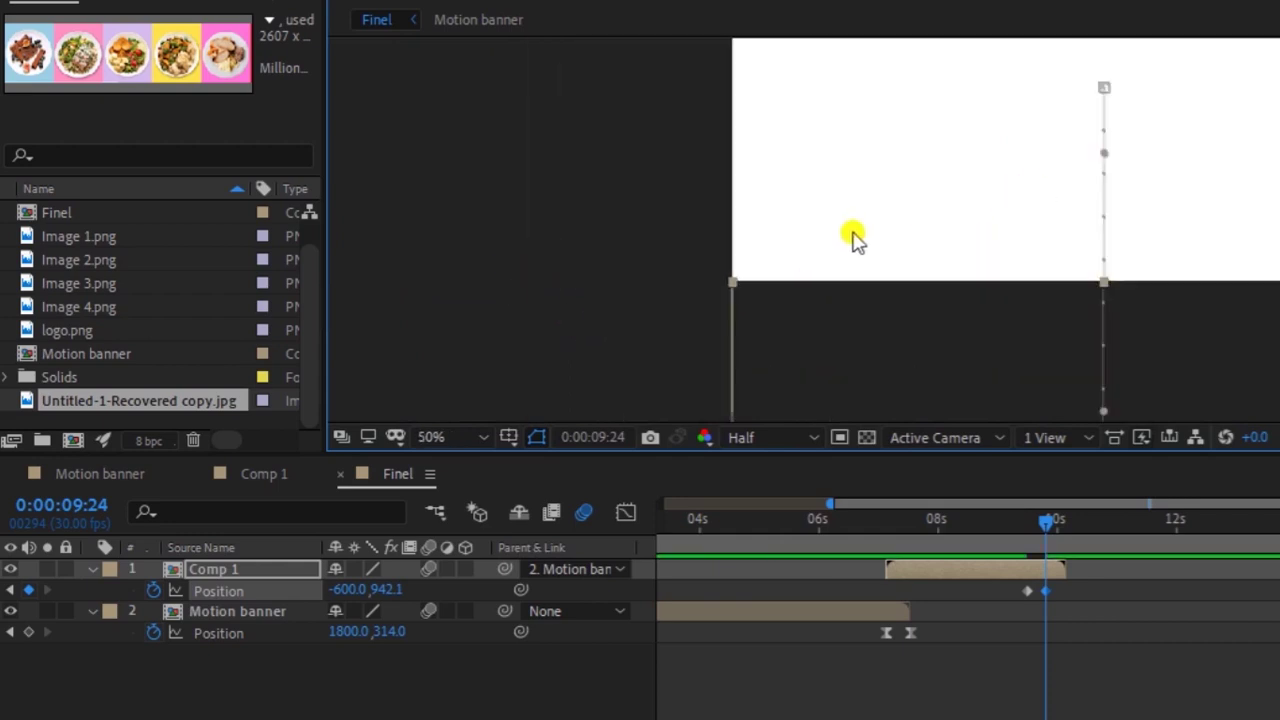
scroll(851, 240, down, 1)
mouse_move(1034, 533)
mouse_down()
mouse_move(1019, 538)
mouse_move(1044, 525)
mouse_move(1023, 533)
mouse_up()
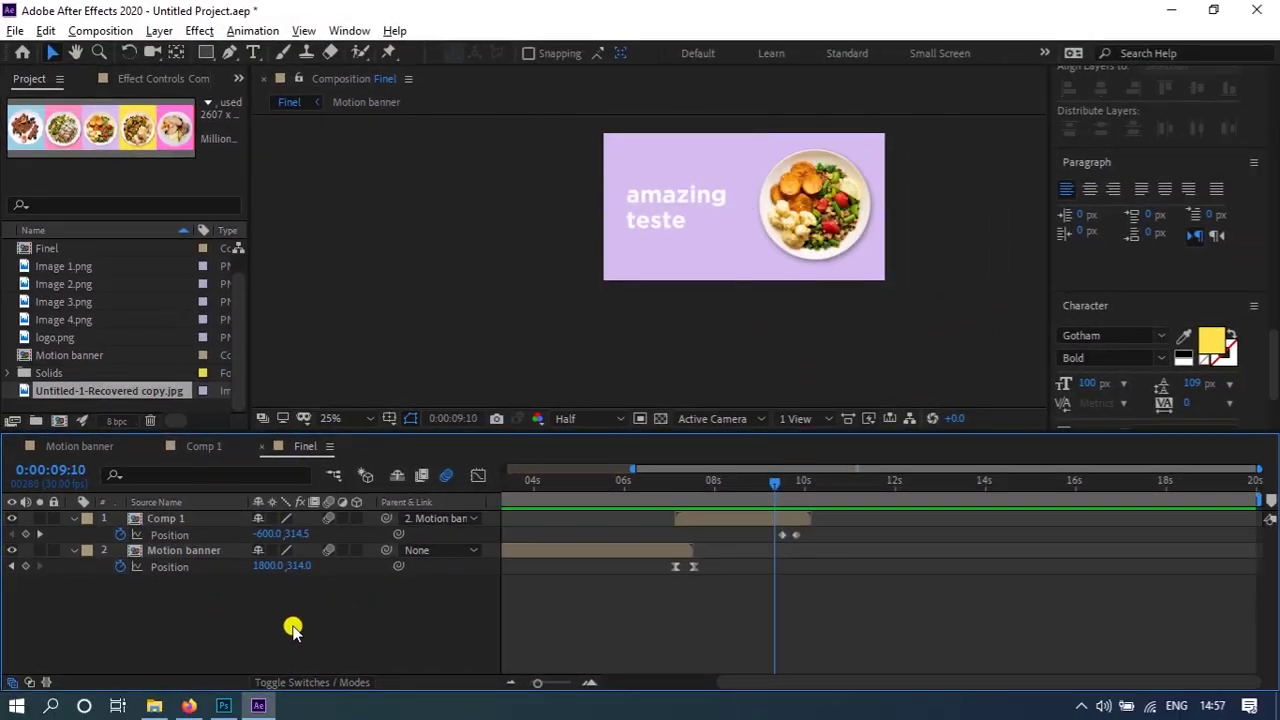
- Create a 1200×628 yellow solid in colour FFE34C on top of Finel
right_click(288, 630)
mouse_move(362, 425)
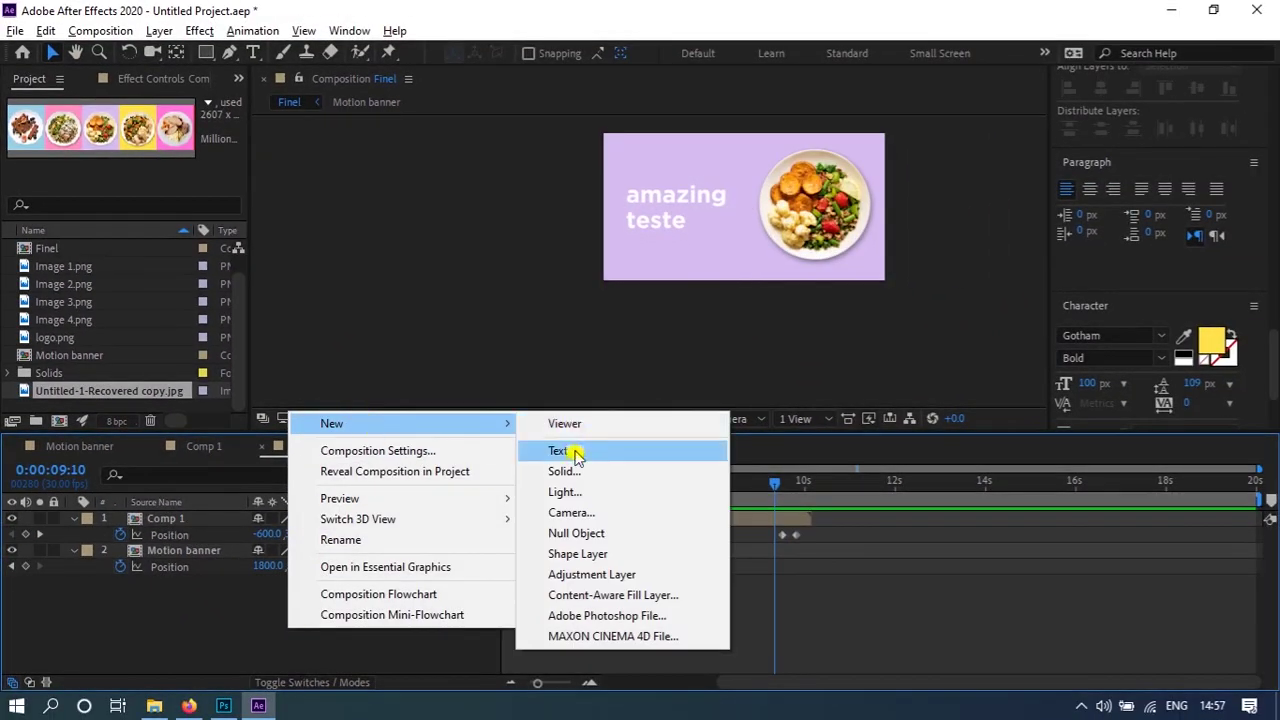
click(572, 474)
click(629, 470)
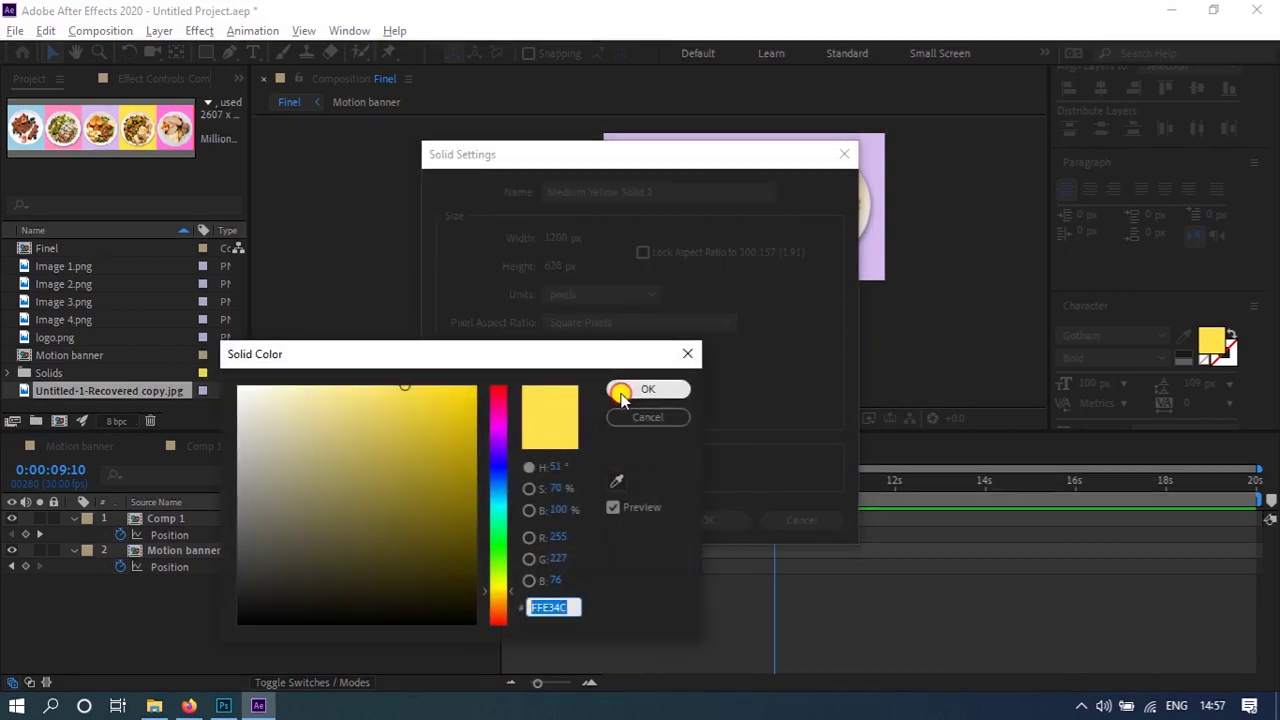
click(620, 389)
click(709, 521)
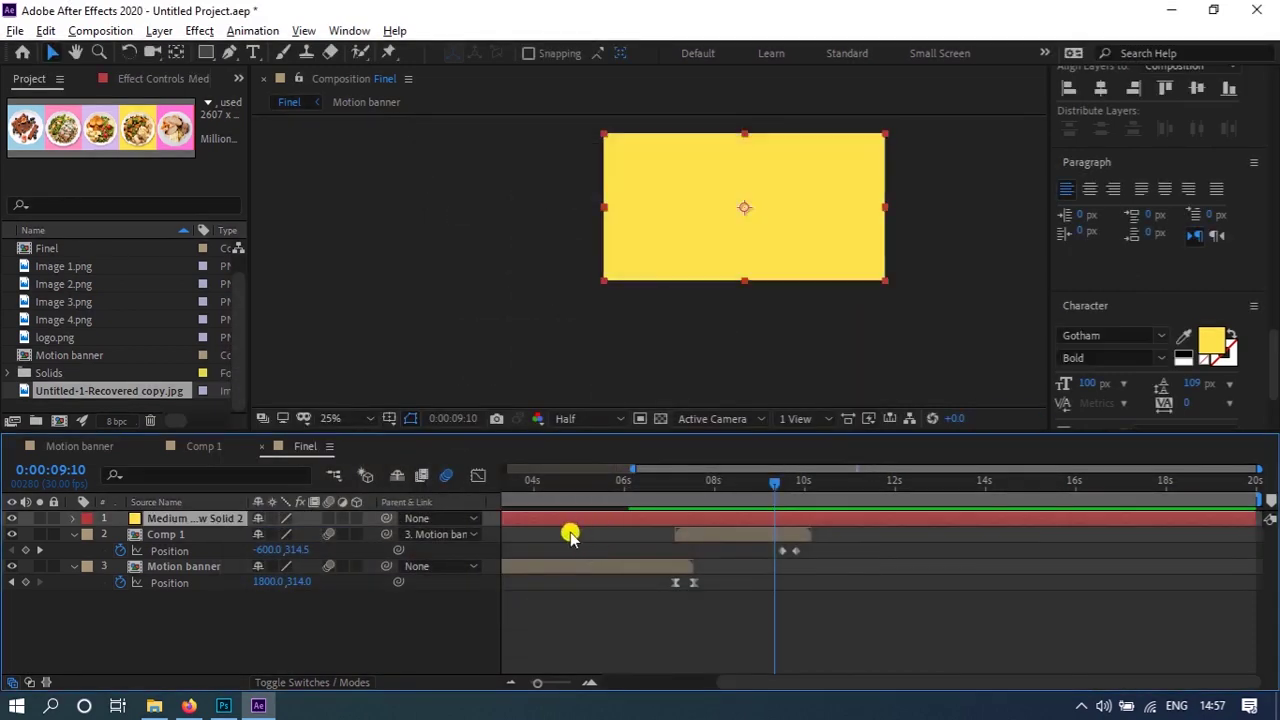
drag(614, 485, 789, 485)
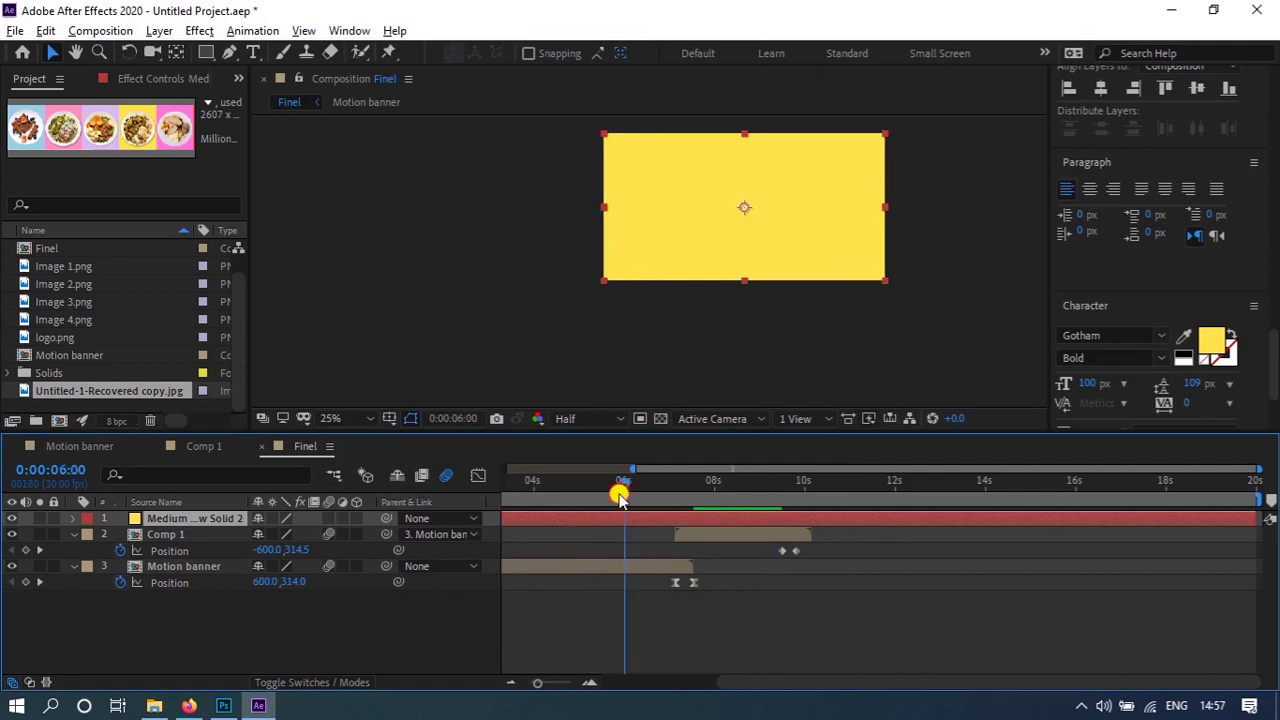
- Trim the yellow solid to start at the 7:04 Motion banner keyframe
key(k)
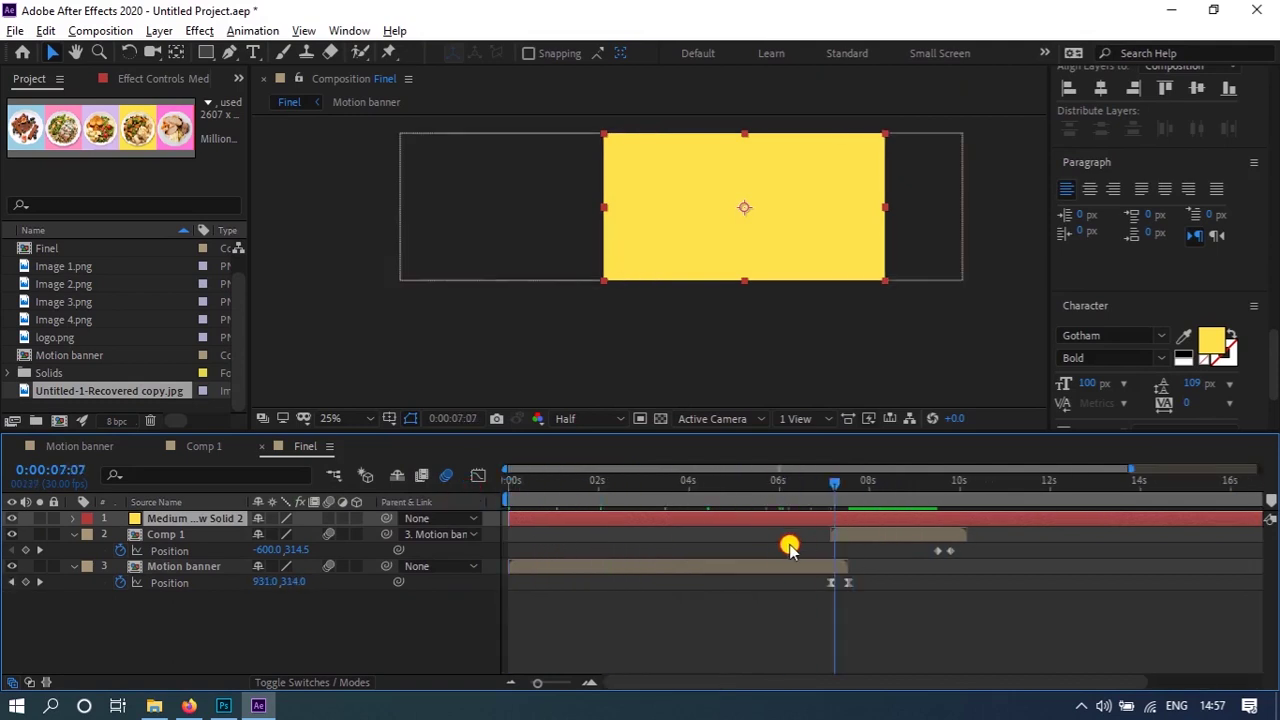
mouse_move(500, 521)
mouse_down()
mouse_move(813, 538)
mouse_move(800, 503)
mouse_move(826, 511)
mouse_up()
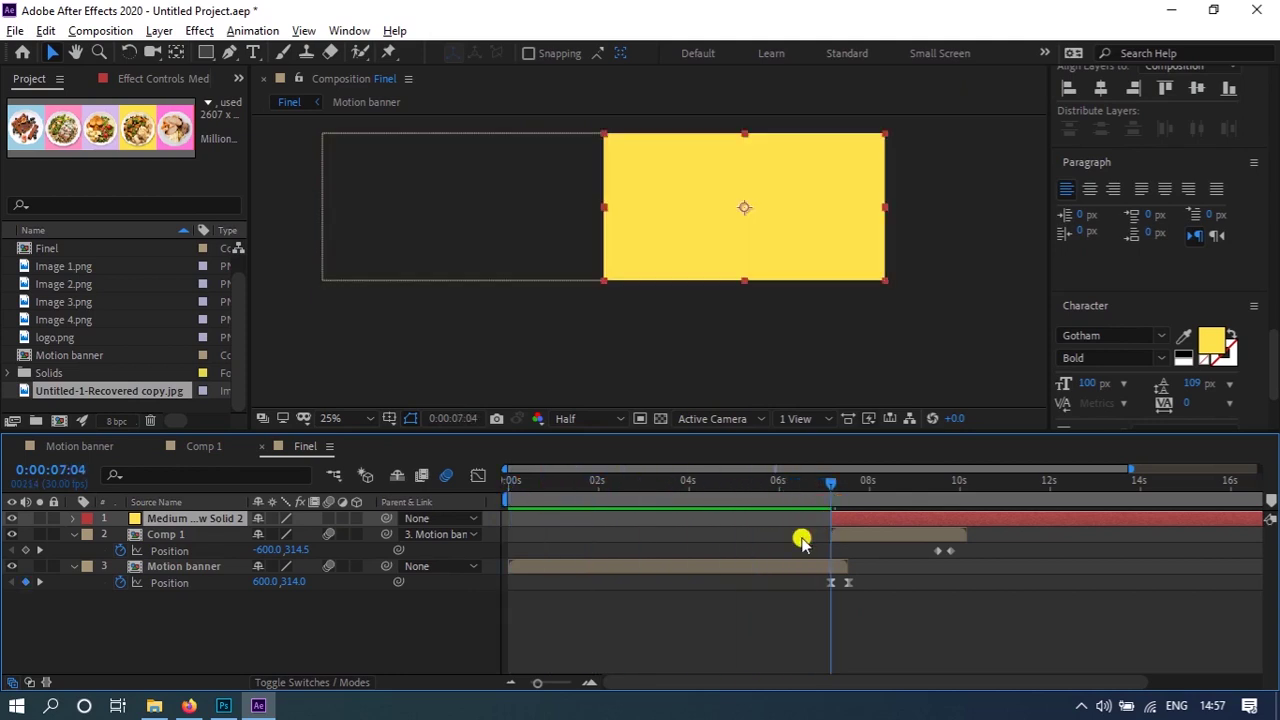
scroll(776, 541, right, 3)
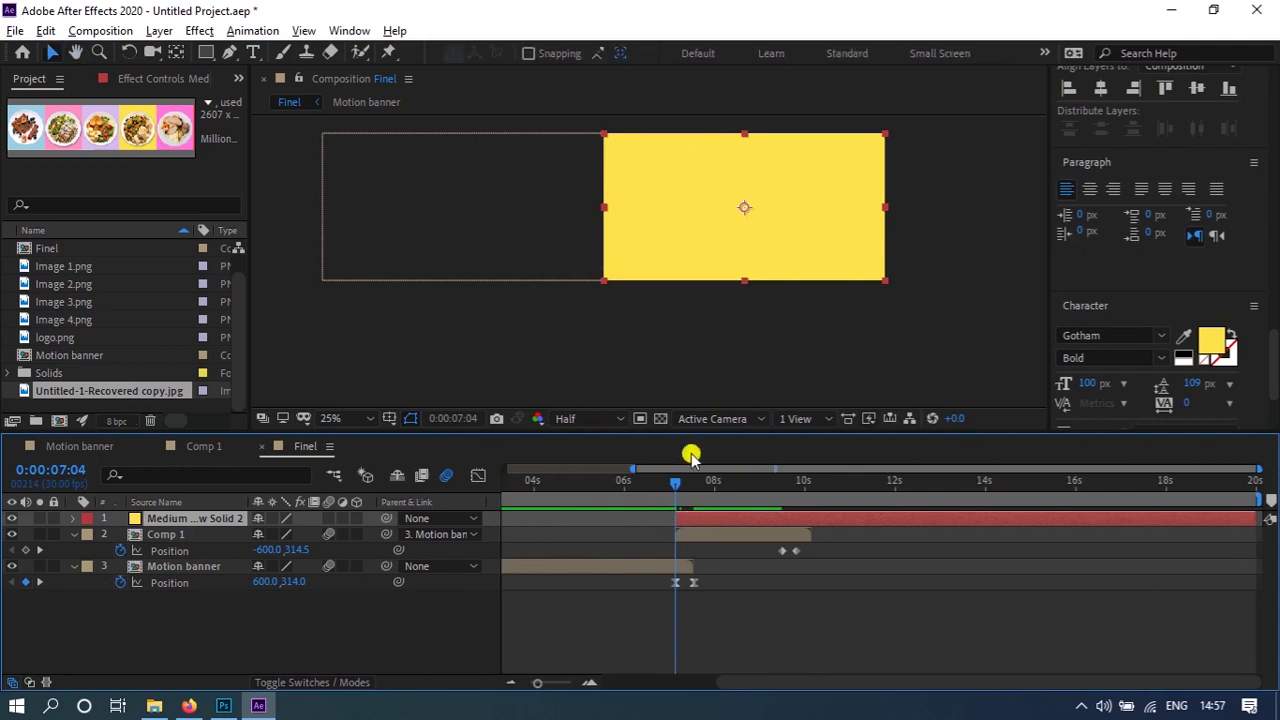
mouse_move(731, 248)
mouse_down()
mouse_move(613, 333)
mouse_move(669, 189)
mouse_up()
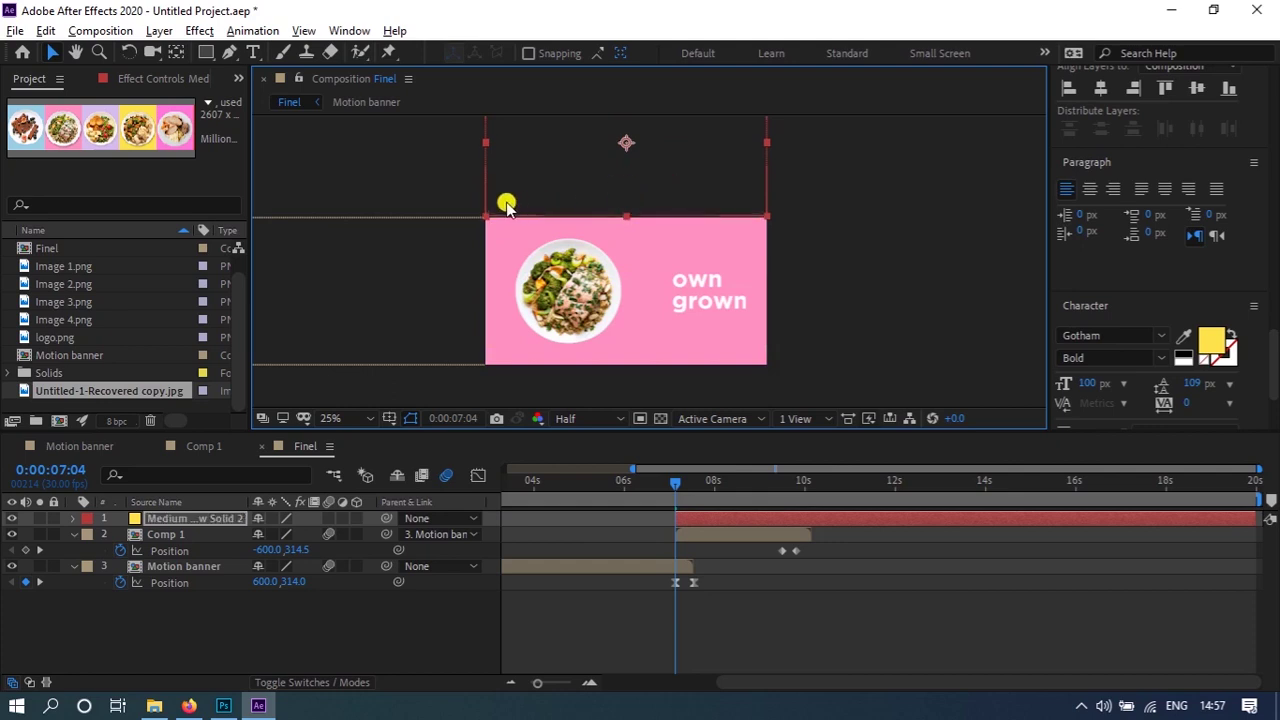
- Lower the yellow solid until its bottom edge meets the pink banner's top edge
scroll(506, 203, up, 1)
scroll(483, 223, up, 2)
scroll(427, 244, up, 2)
drag(427, 244, 614, 366)
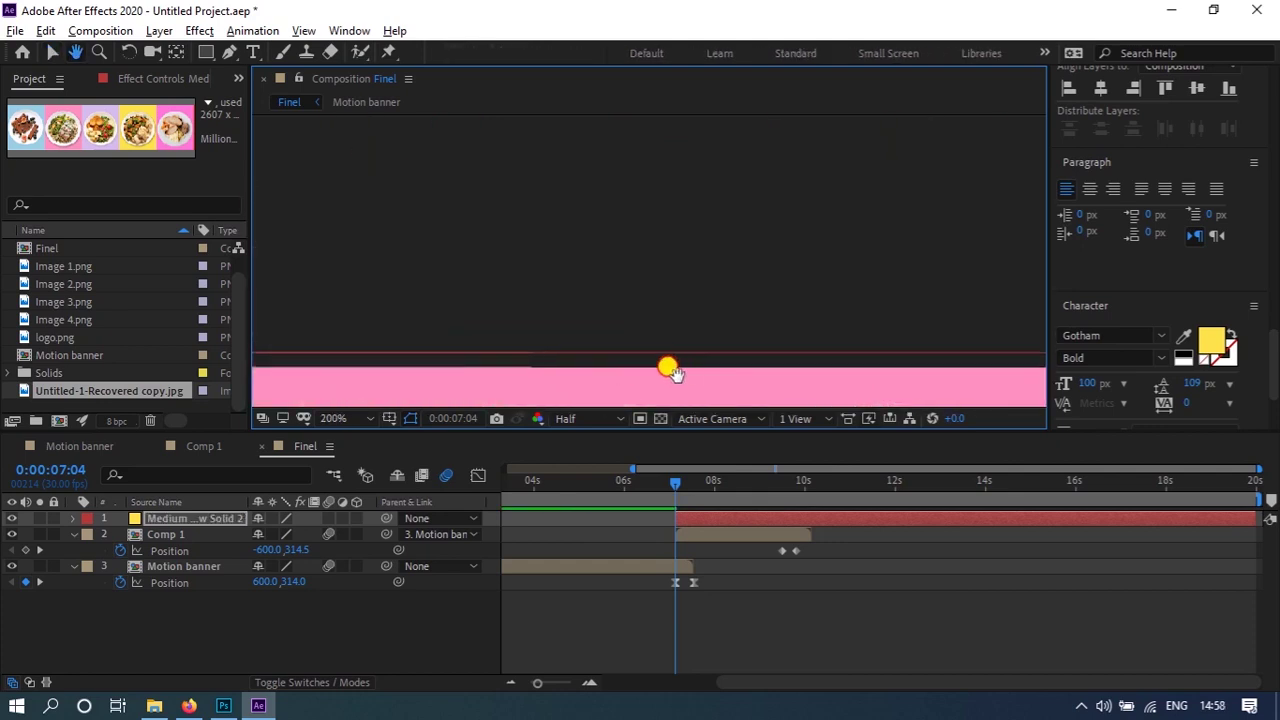
drag(451, 291, 837, 234)
drag(660, 235, 660, 242)
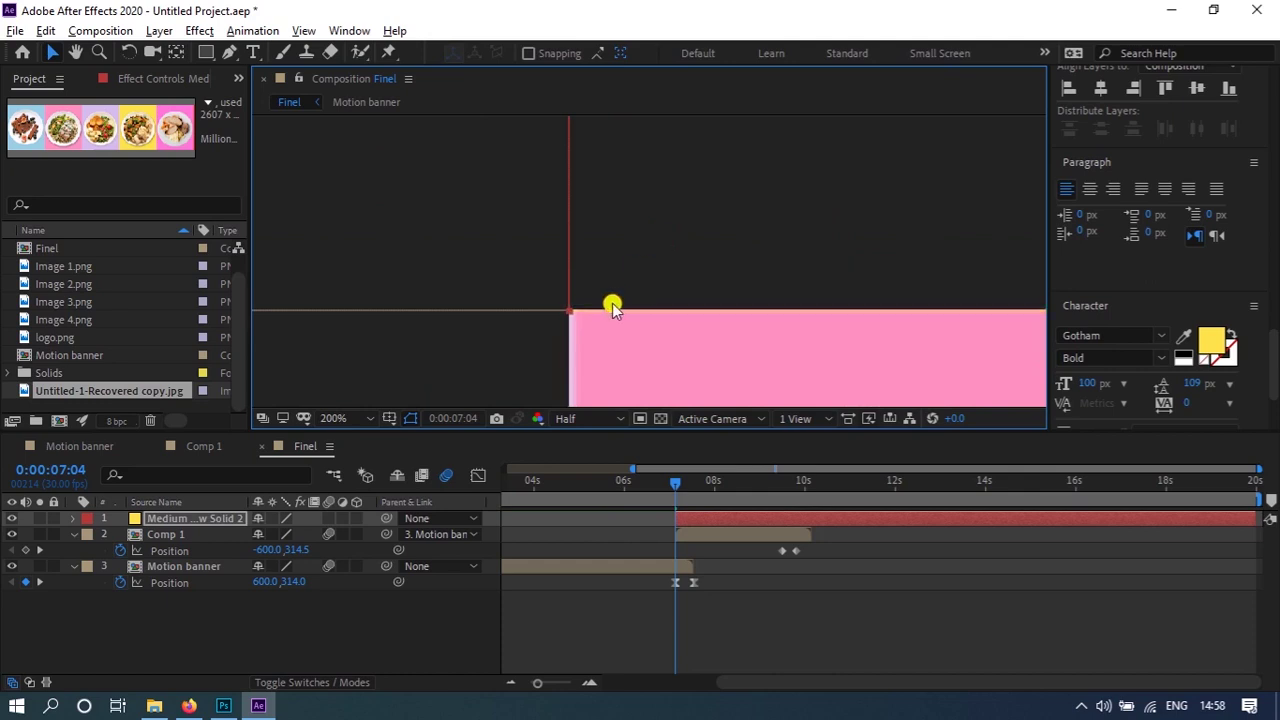
scroll(612, 305, up, 3)
drag(566, 323, 711, 120)
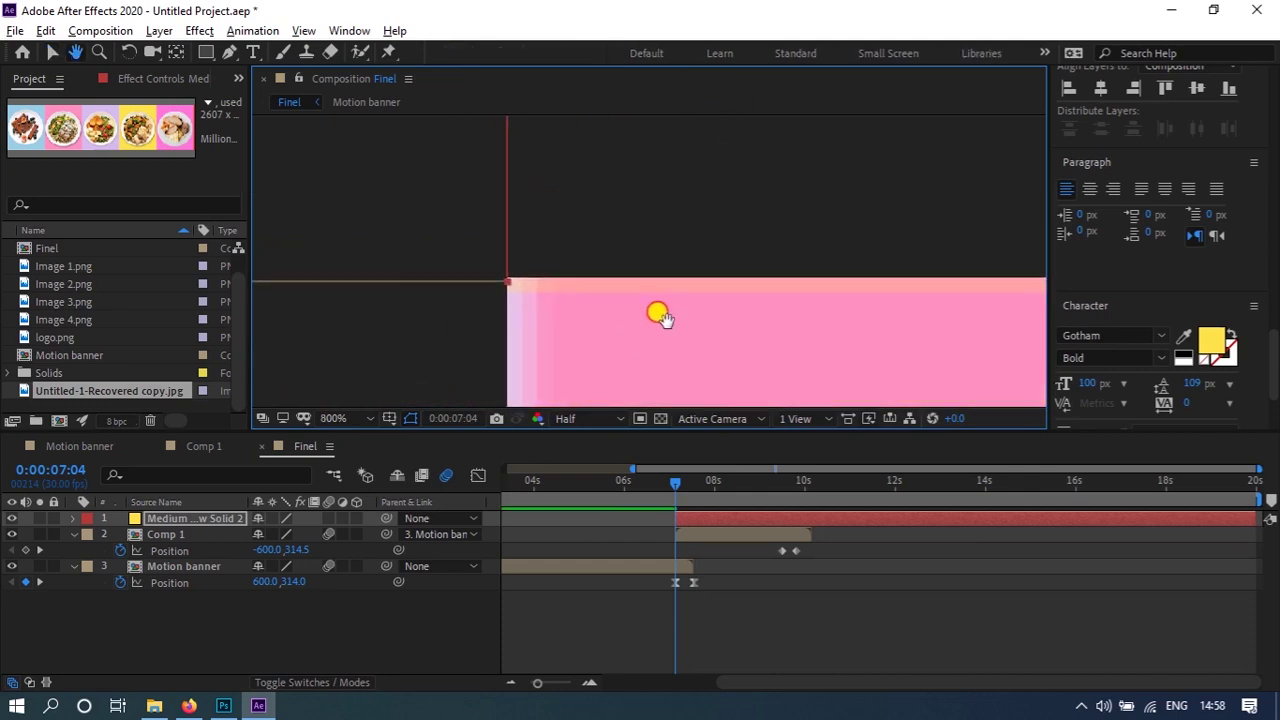
key(Up)
key(Up)
drag(621, 231, 621, 239)
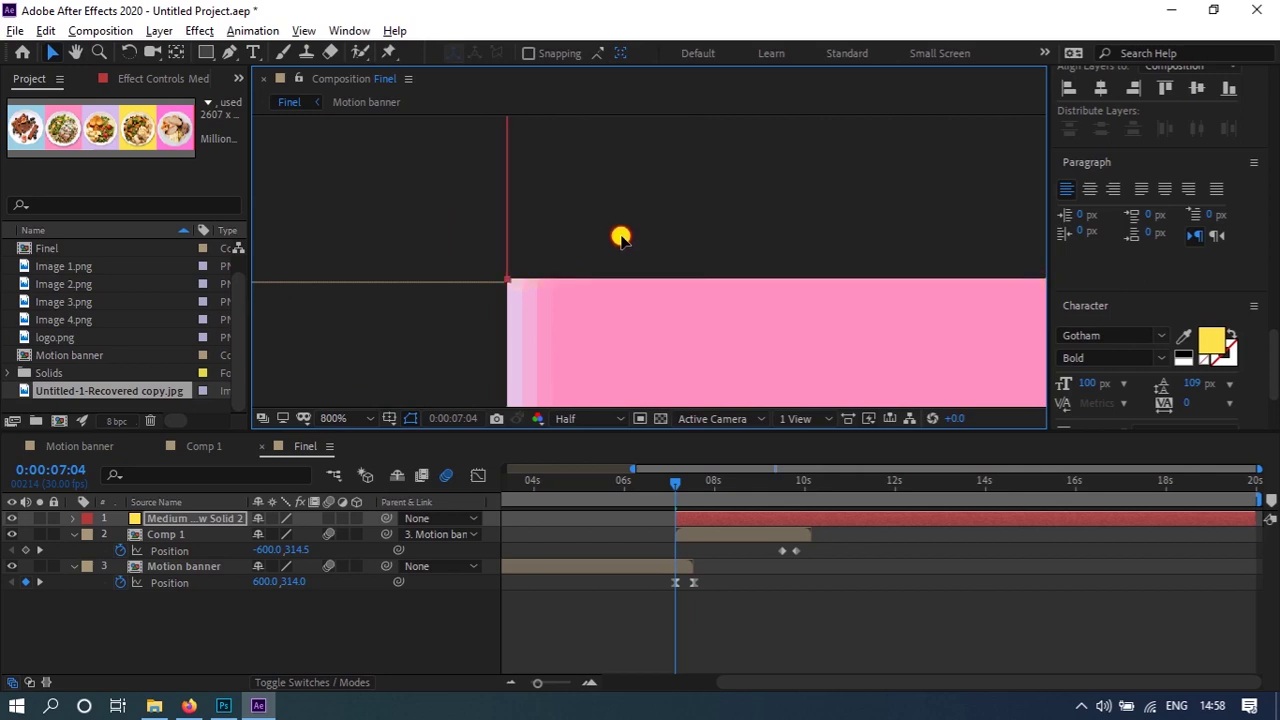
- Keep the preview resolution at Half and zoom out to view the banner
click(583, 417)
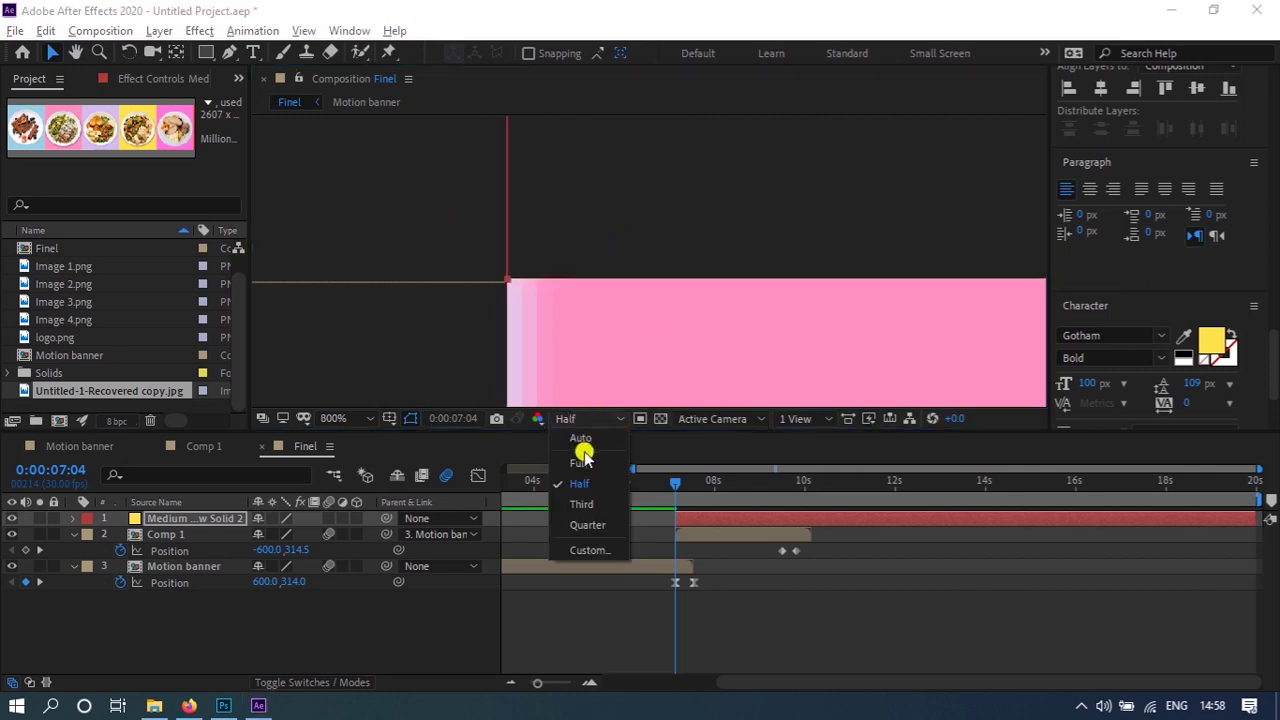
click(595, 414)
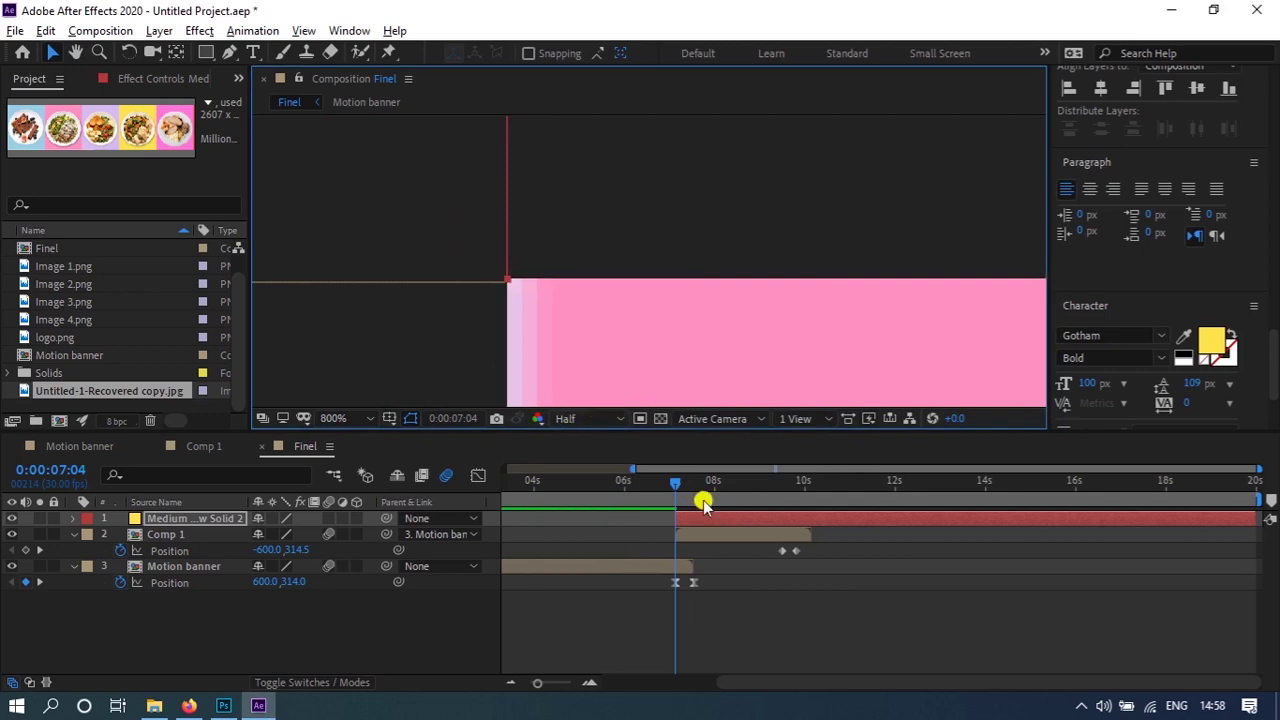
scroll(667, 240, down, 2)
scroll(680, 270, down, 2)
scroll(710, 258, down, 7)
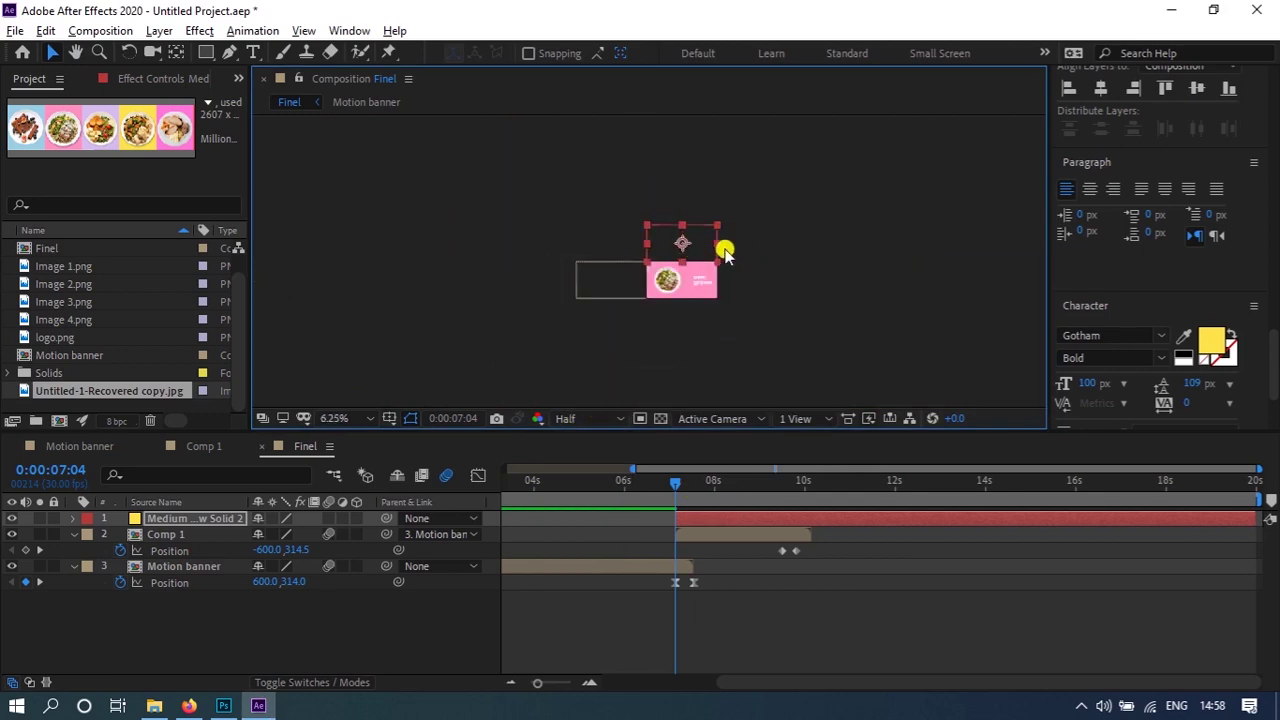
drag(724, 266, 689, 266)
- Parent the yellow solid to the Comp 1 layer with the pick-whip
key(v)
click(375, 516)
drag(389, 519, 189, 538)
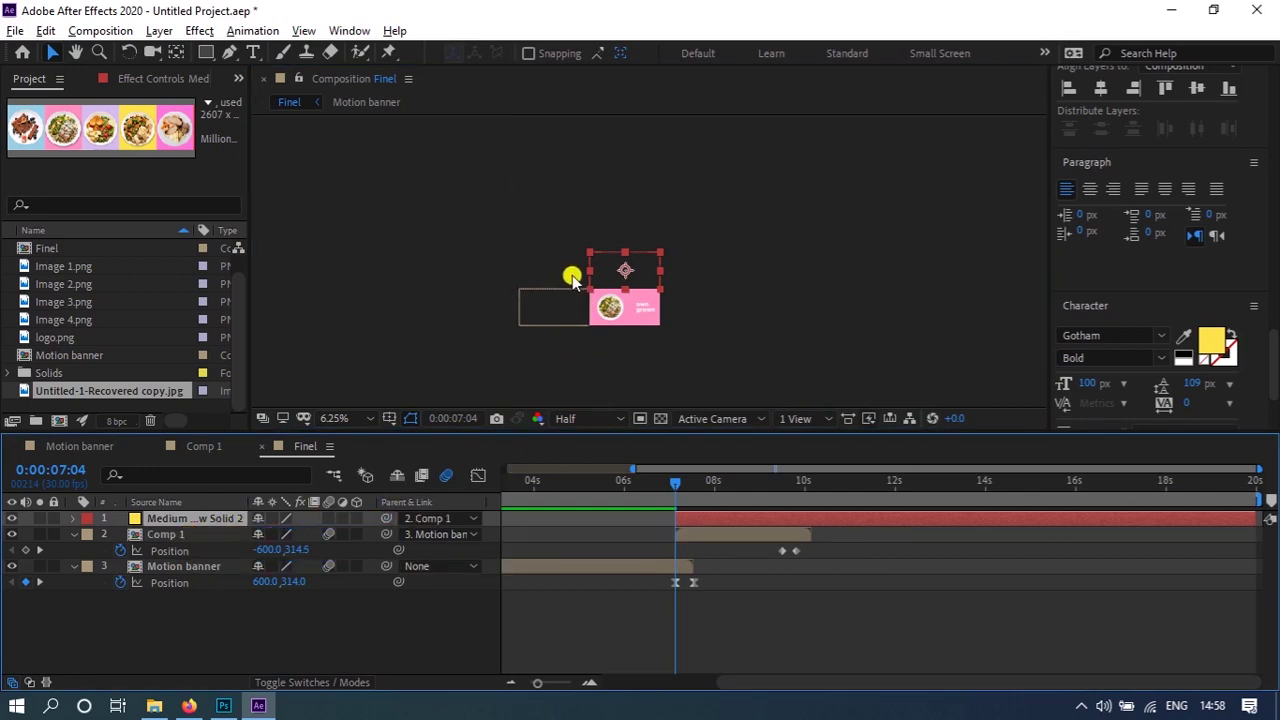
scroll(572, 280, up, 2)
drag(595, 320, 658, 195)
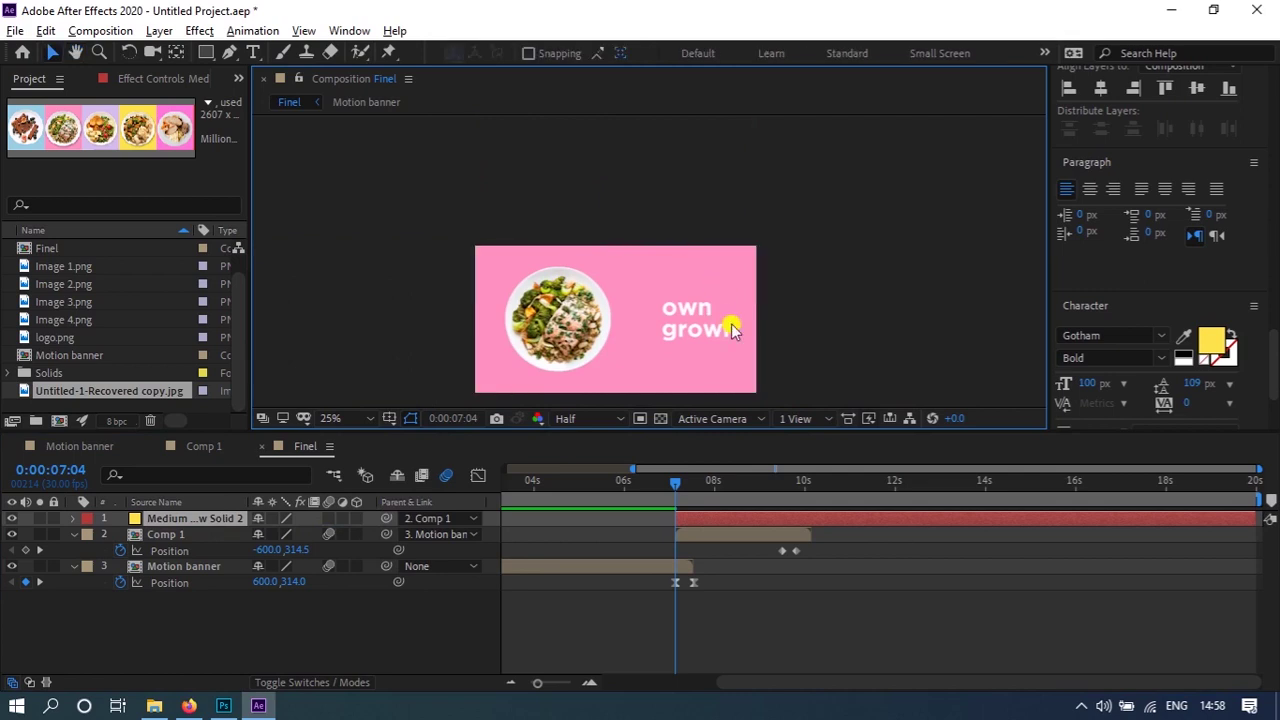
- Preview and scrub the banner transition around 9:15
key(space)
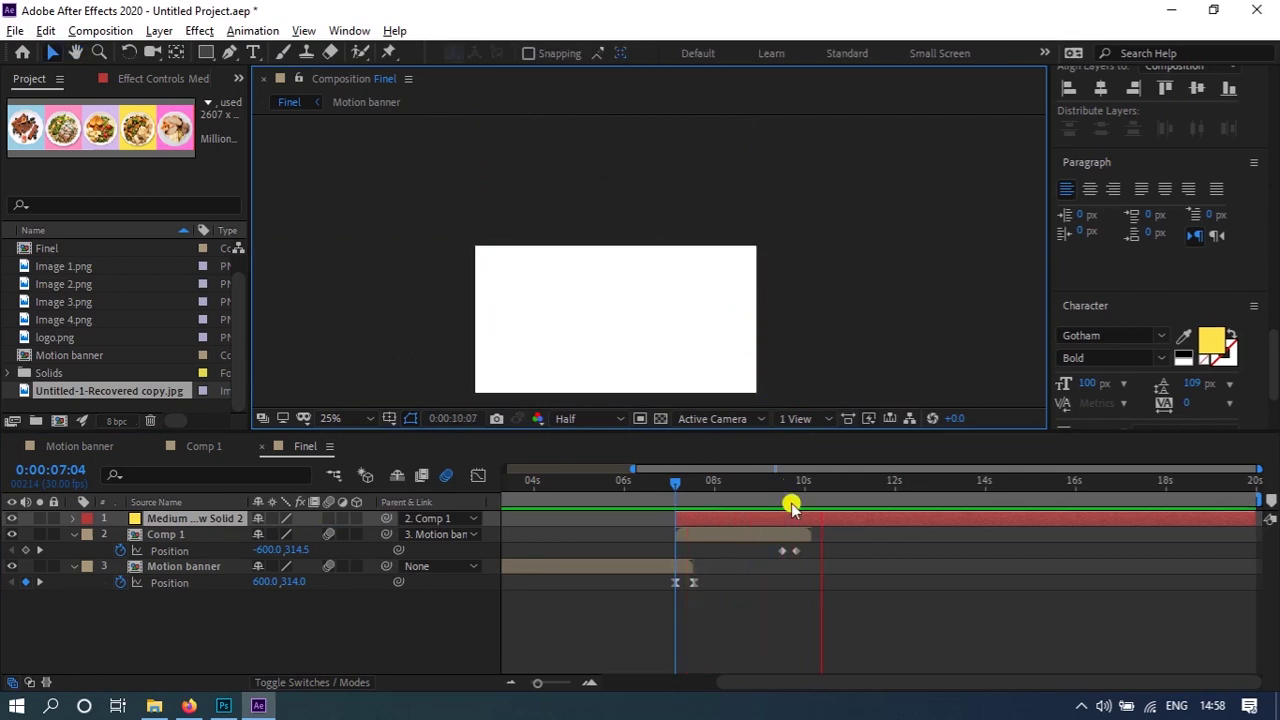
drag(790, 507, 783, 507)
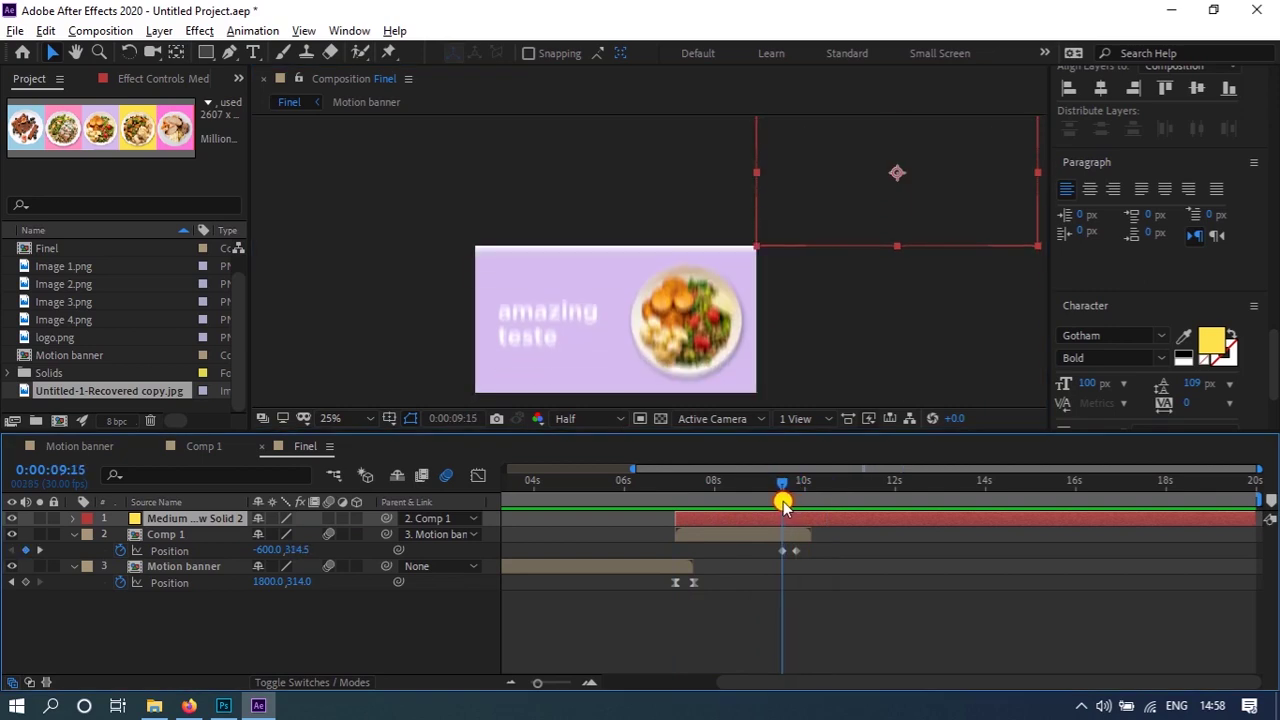
mouse_move(783, 507)
mouse_down()
mouse_move(669, 520)
mouse_move(691, 527)
mouse_up()
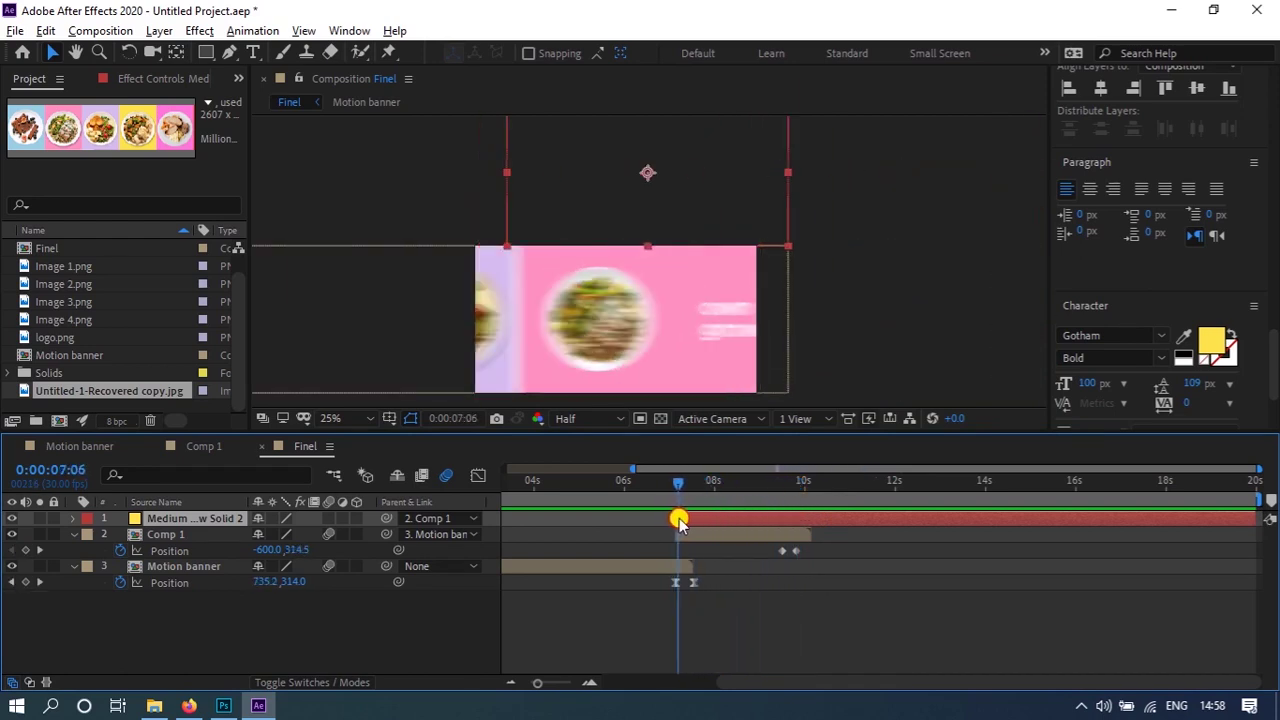
mouse_move(691, 527)
mouse_down()
mouse_move(749, 523)
mouse_move(786, 551)
mouse_up()
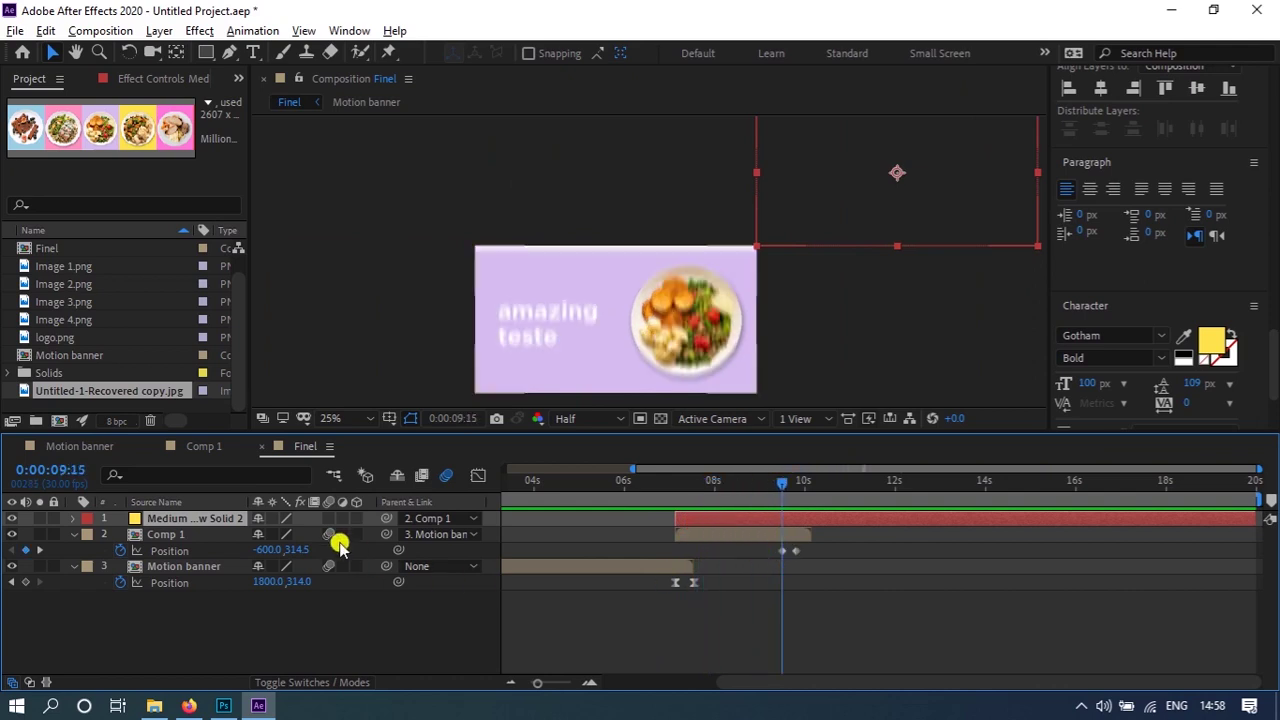
- Re-link the yellow solid's parent to Comp 1, checking frames from 7:04 to 9:11
drag(380, 521, 200, 543)
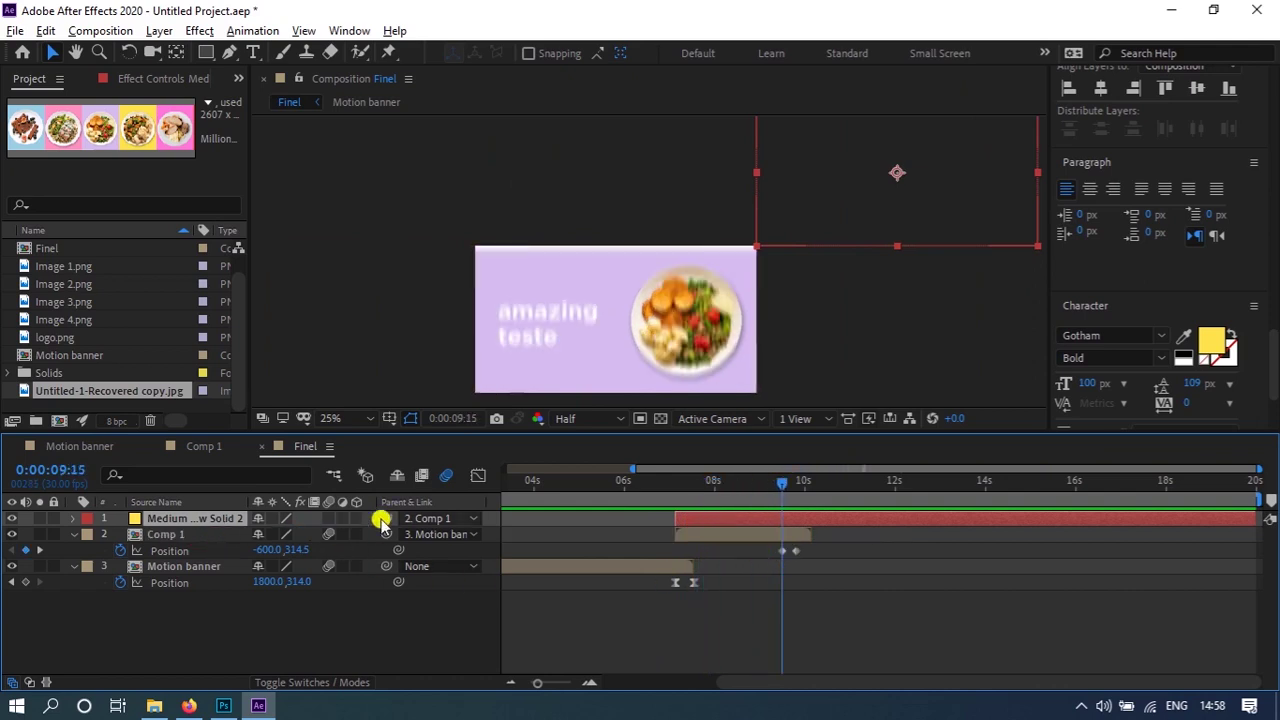
drag(610, 490, 686, 502)
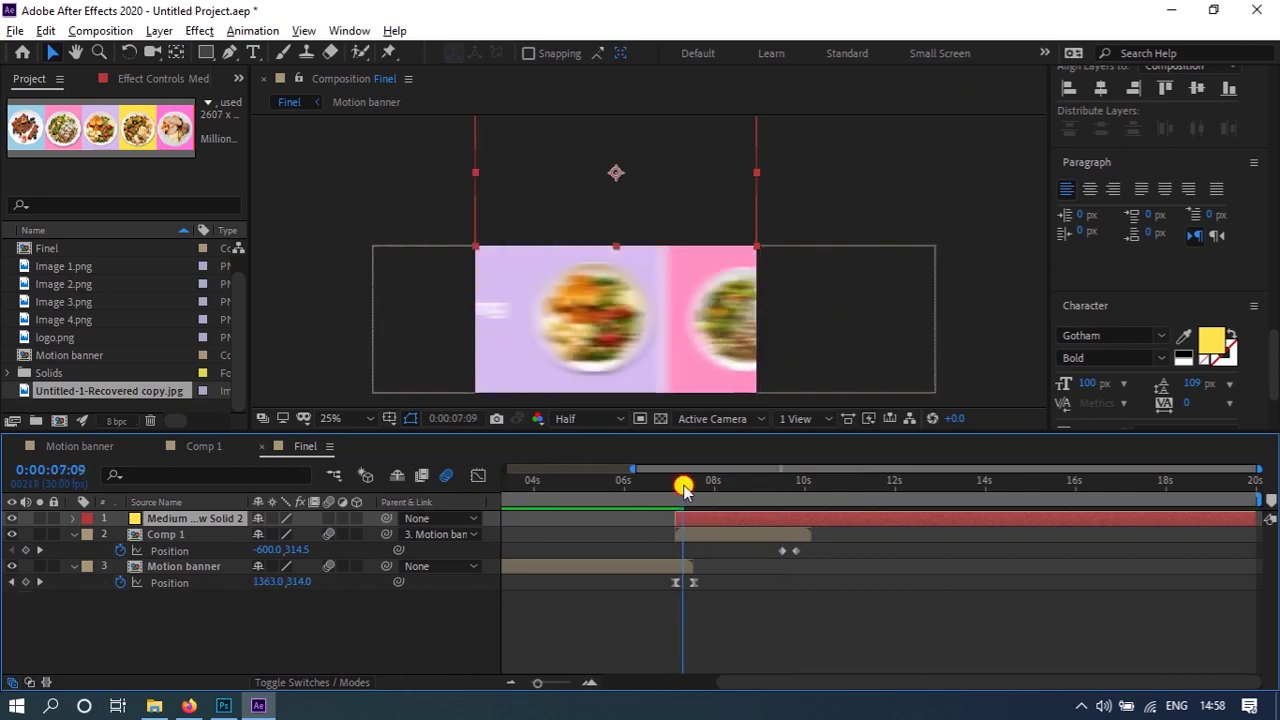
drag(676, 487, 775, 507)
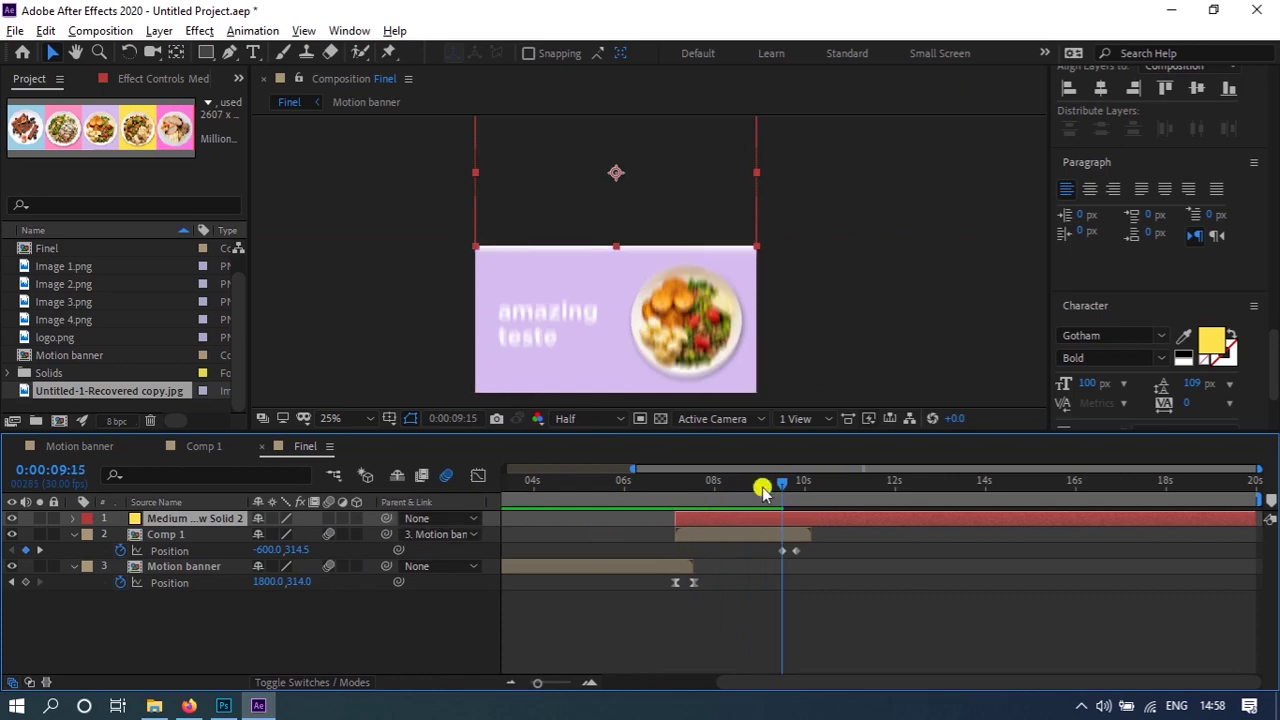
drag(781, 485, 776, 486)
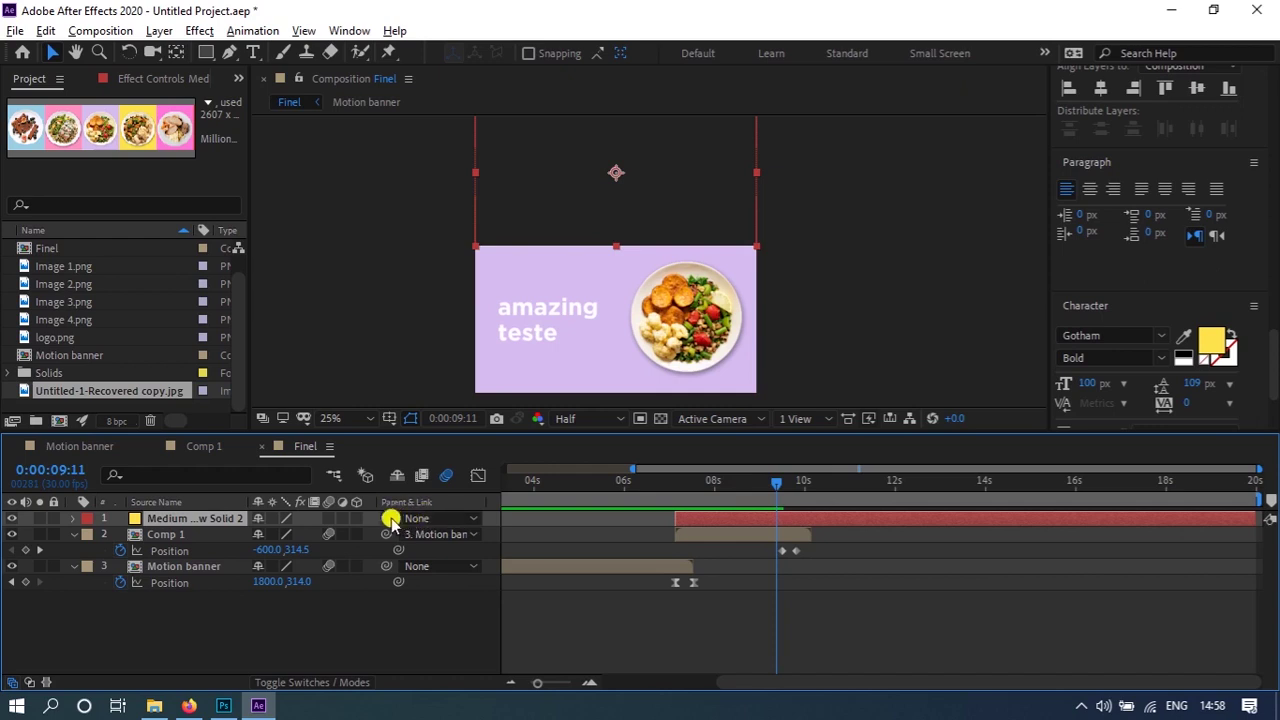
drag(300, 530, 205, 535)
- Preview the wipe from 7:00 to confirm the solid follows Comp 1
key(space)
drag(722, 490, 670, 492)
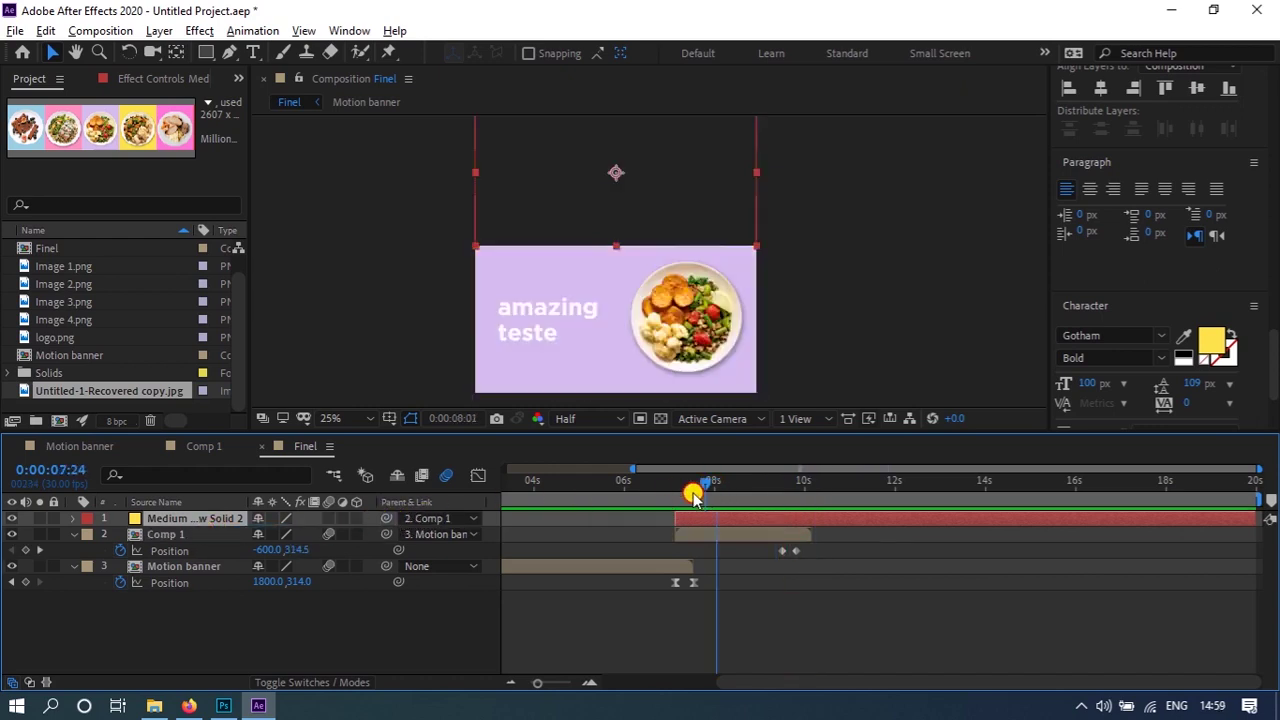
key(space)
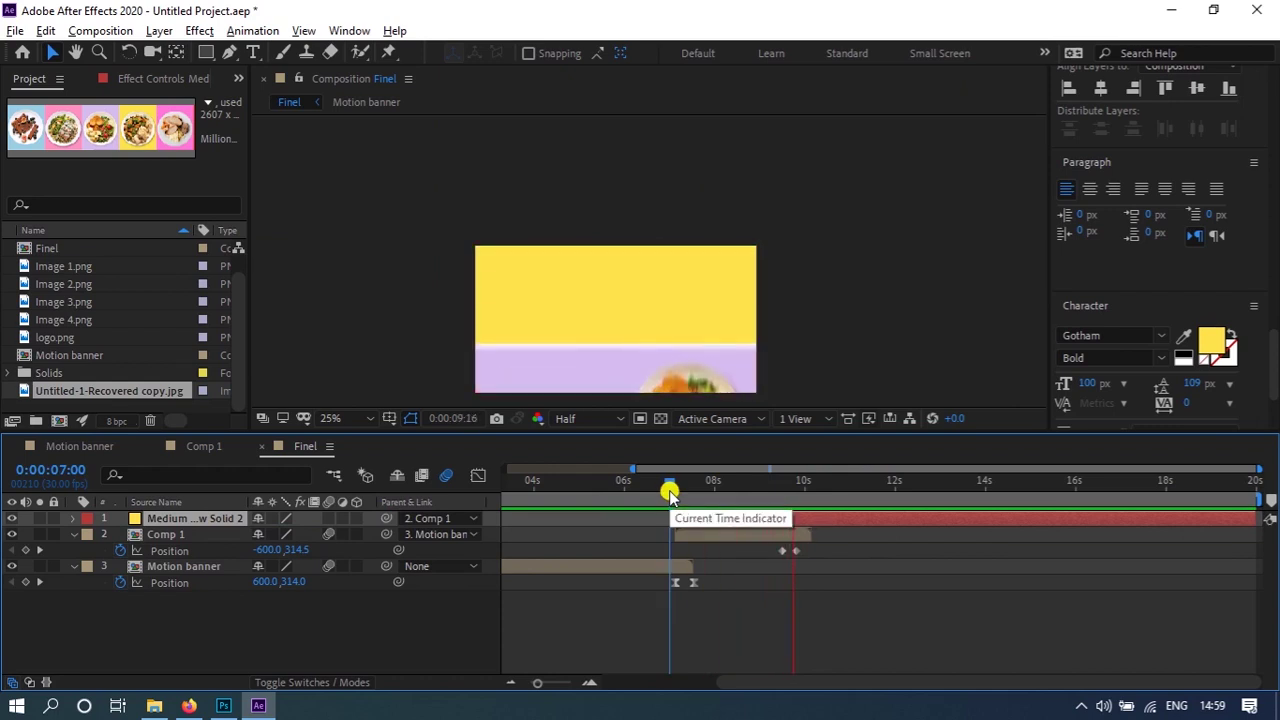
- Apply Easy Ease to Comp 1's two Position keyframes near 9:24 and check the motion at 9:12
click(635, 250)
scroll(643, 240, down, 1)
drag(629, 337, 680, 291)
click(843, 606)
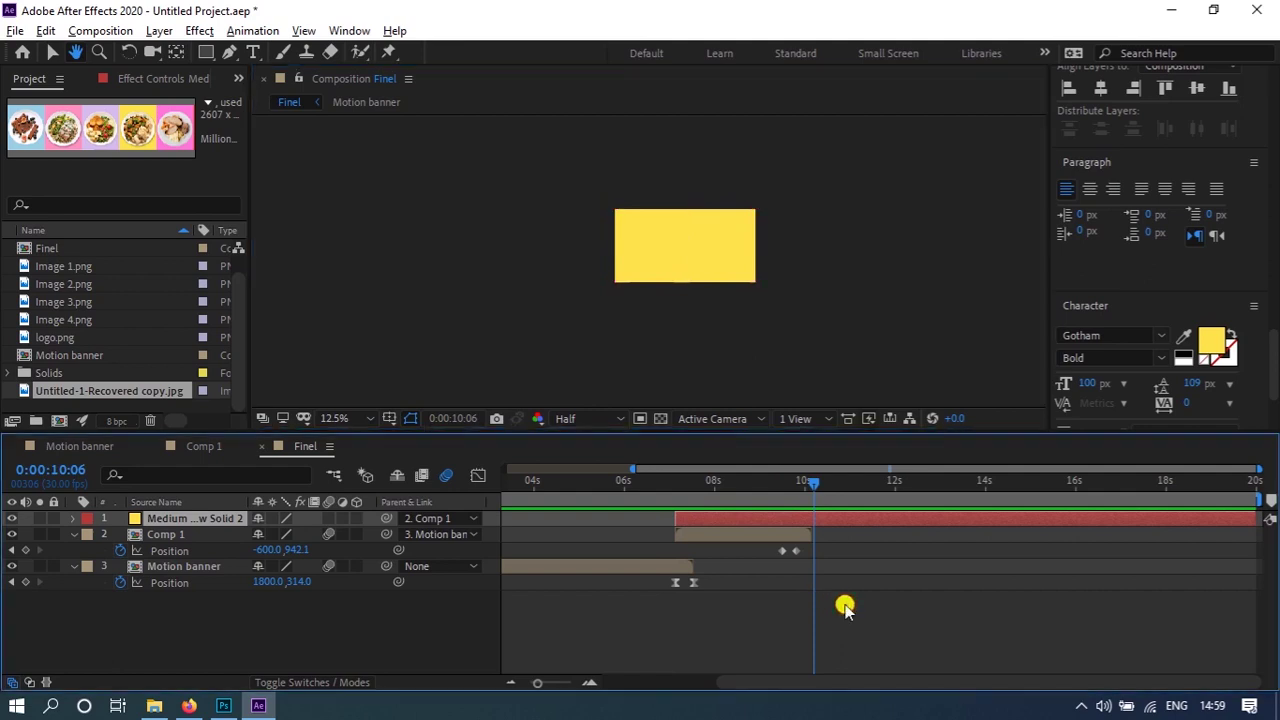
click(798, 553)
drag(822, 553, 795, 558)
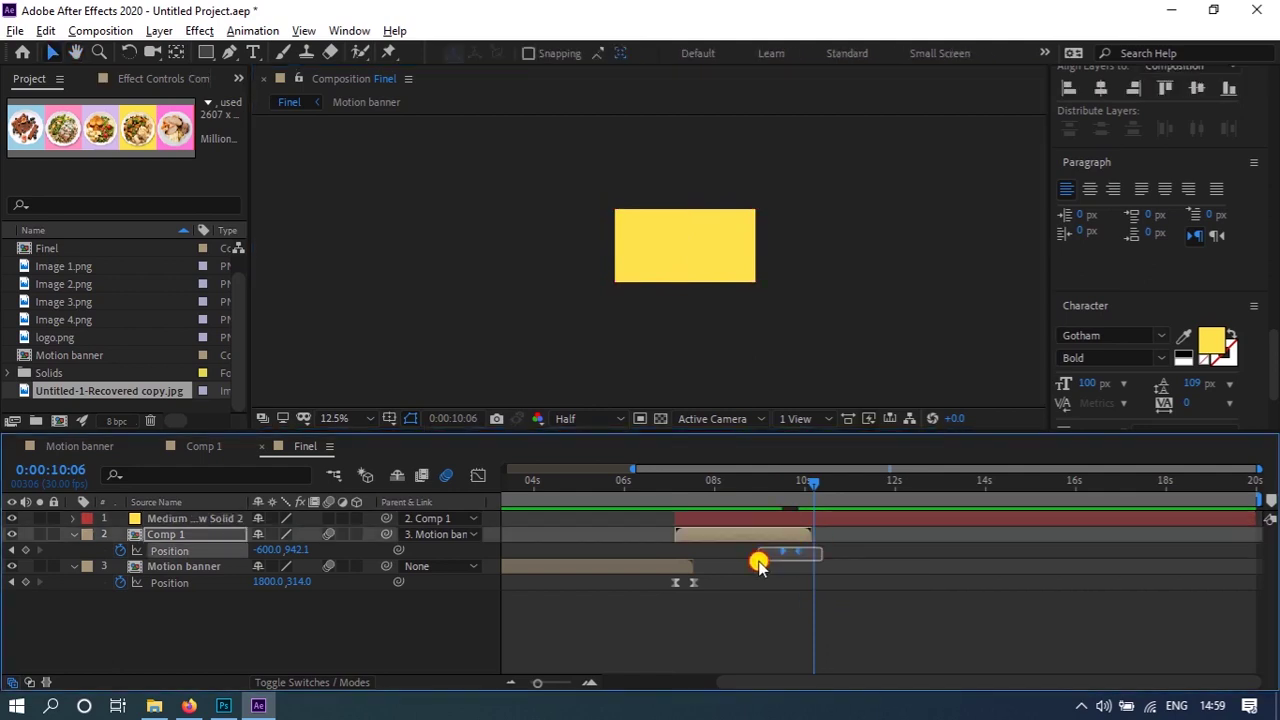
right_click(800, 553)
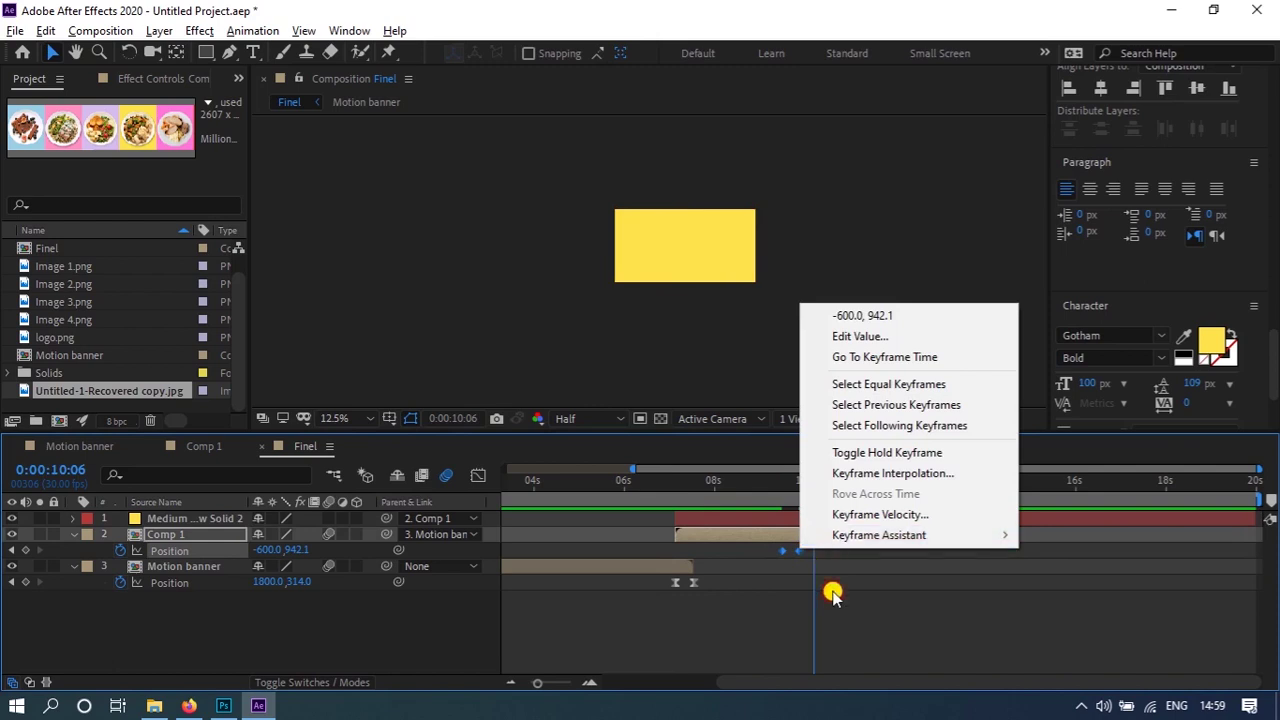
click(831, 591)
drag(829, 549, 762, 562)
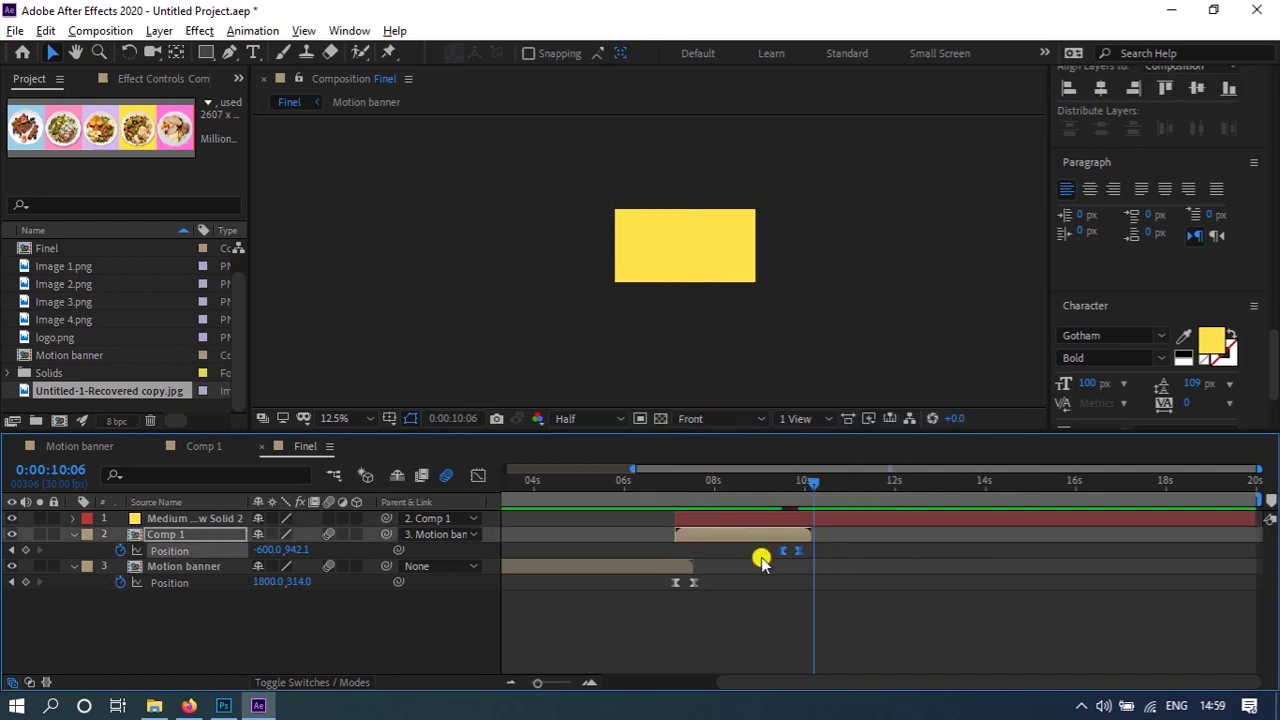
drag(797, 487, 778, 494)
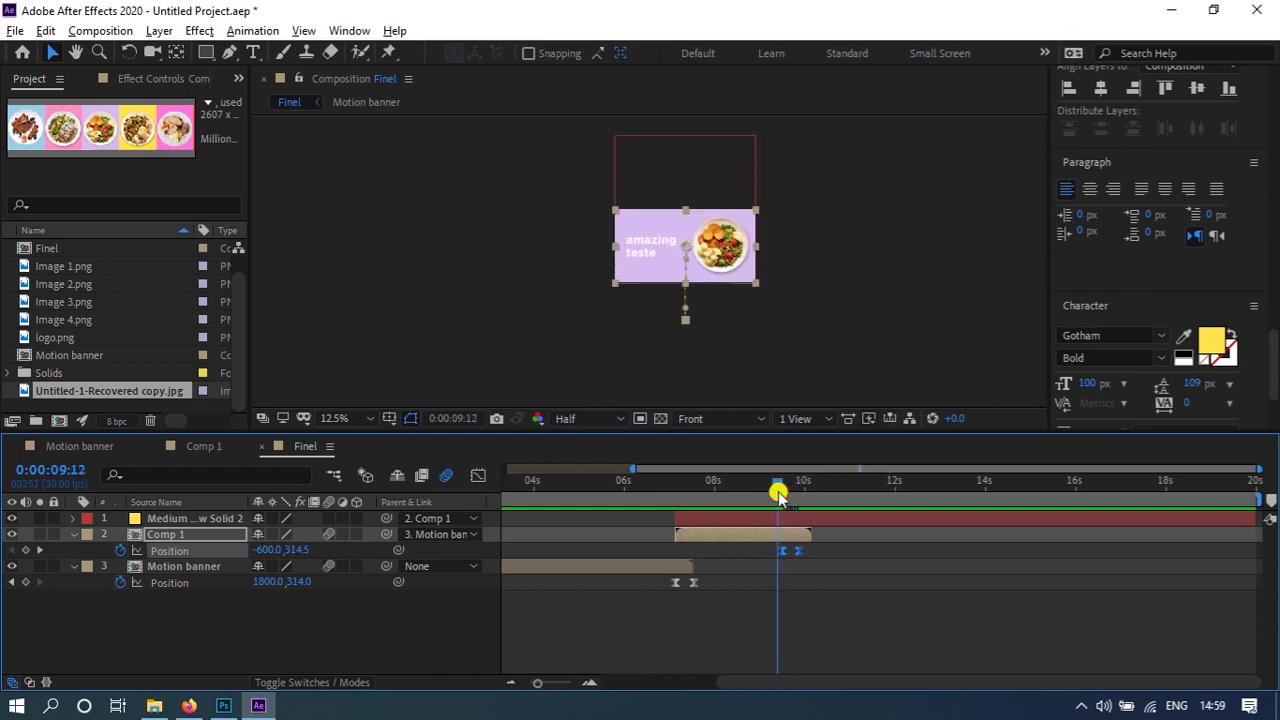
- Review the banner sequence by scrubbing and previewing between about 8:08 and 9:15
click(797, 551)
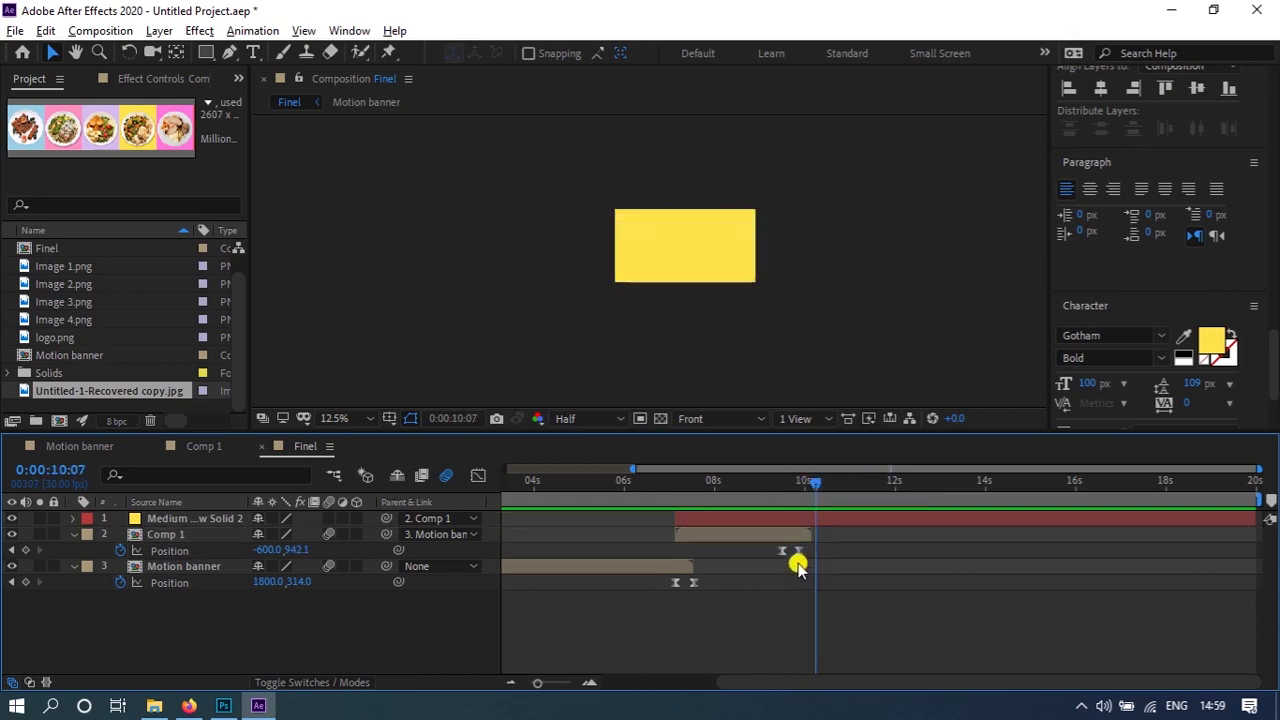
click(783, 487)
drag(783, 487, 417, 517)
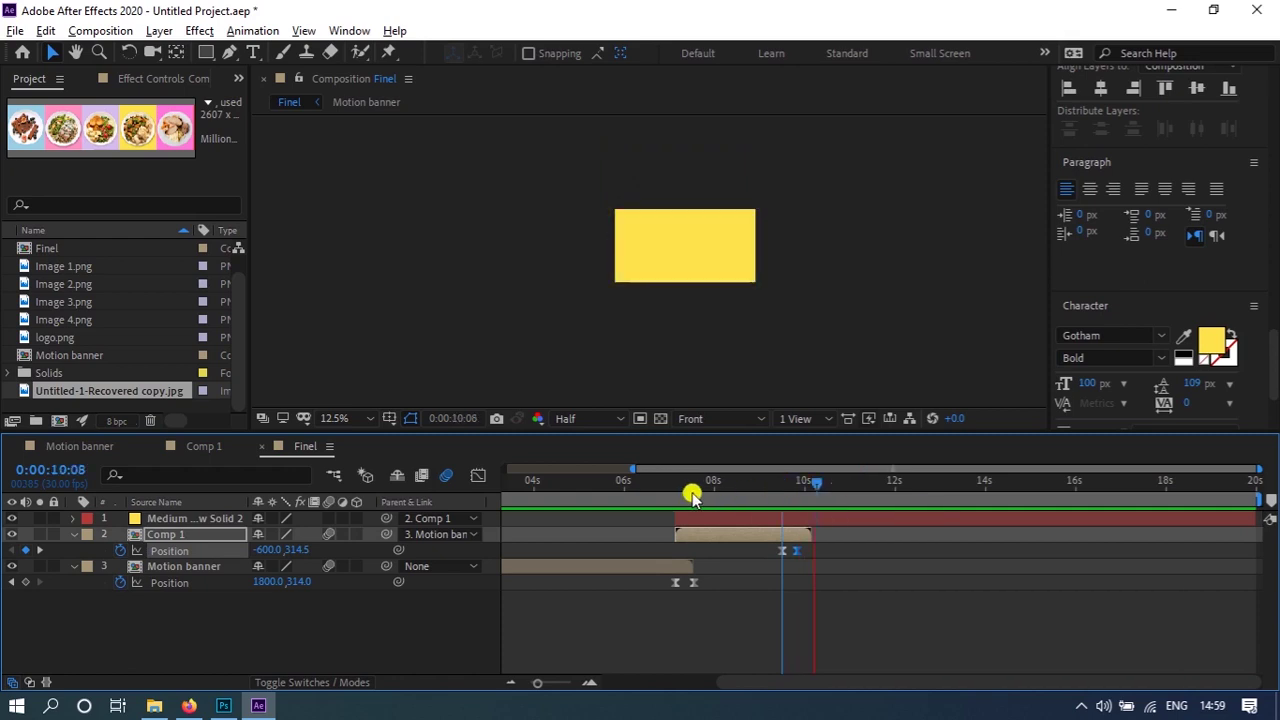
drag(850, 498, 819, 498)
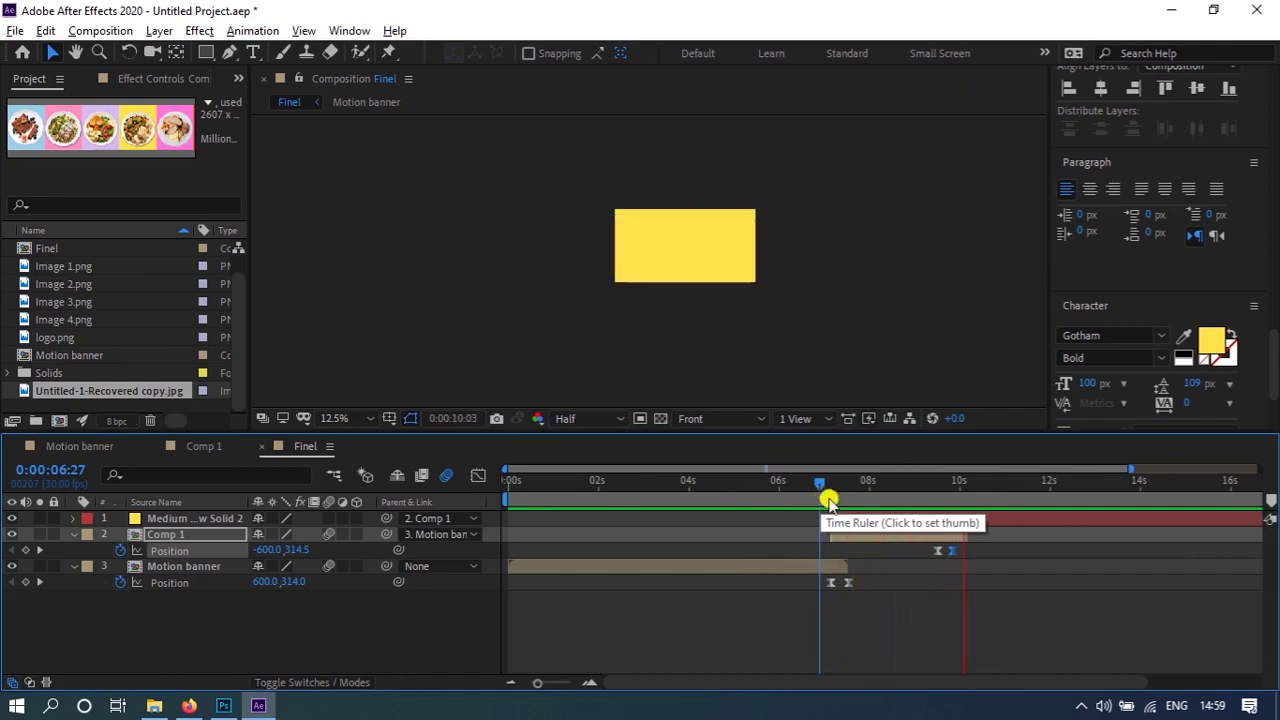
drag(820, 497, 739, 490)
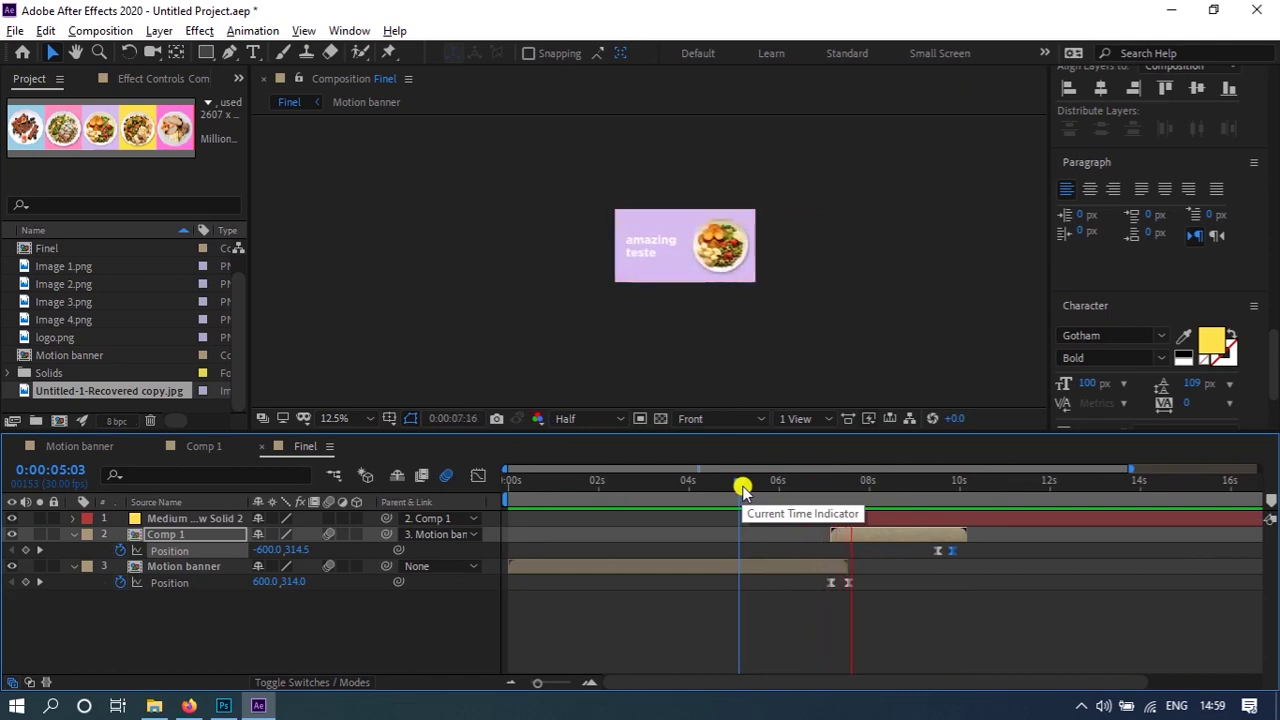
click(831, 583)
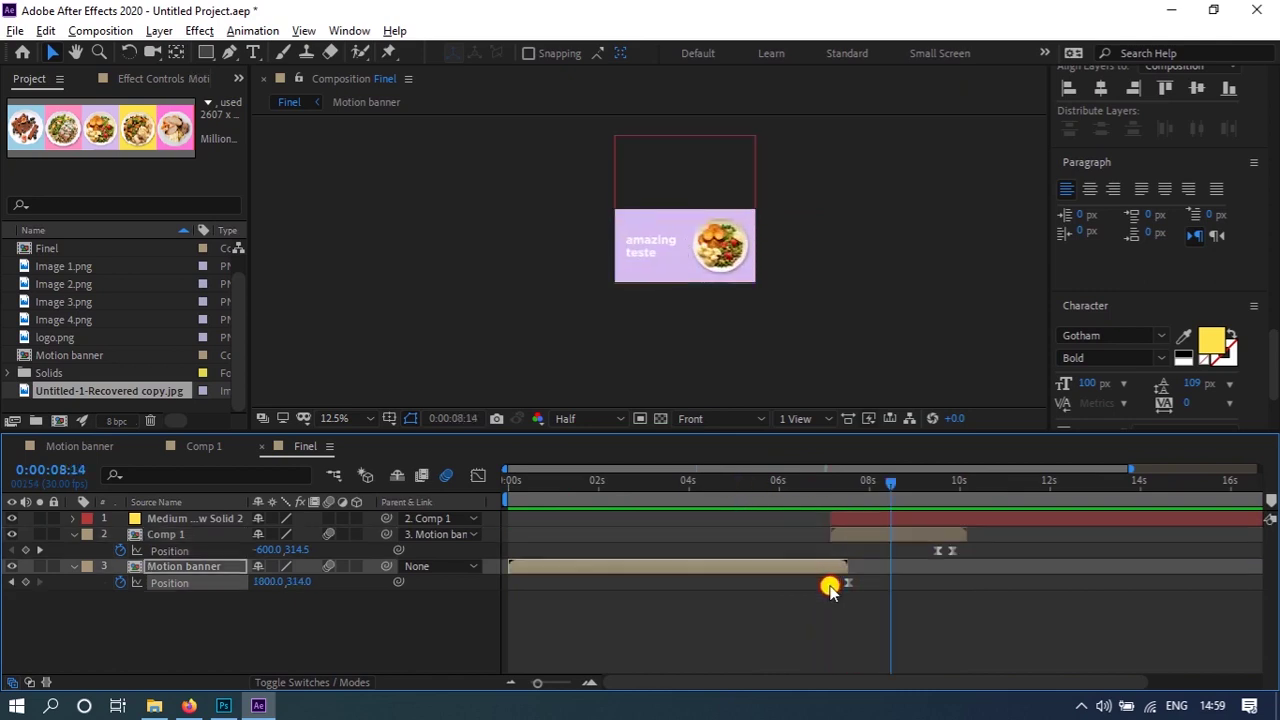
drag(764, 487, 663, 500)
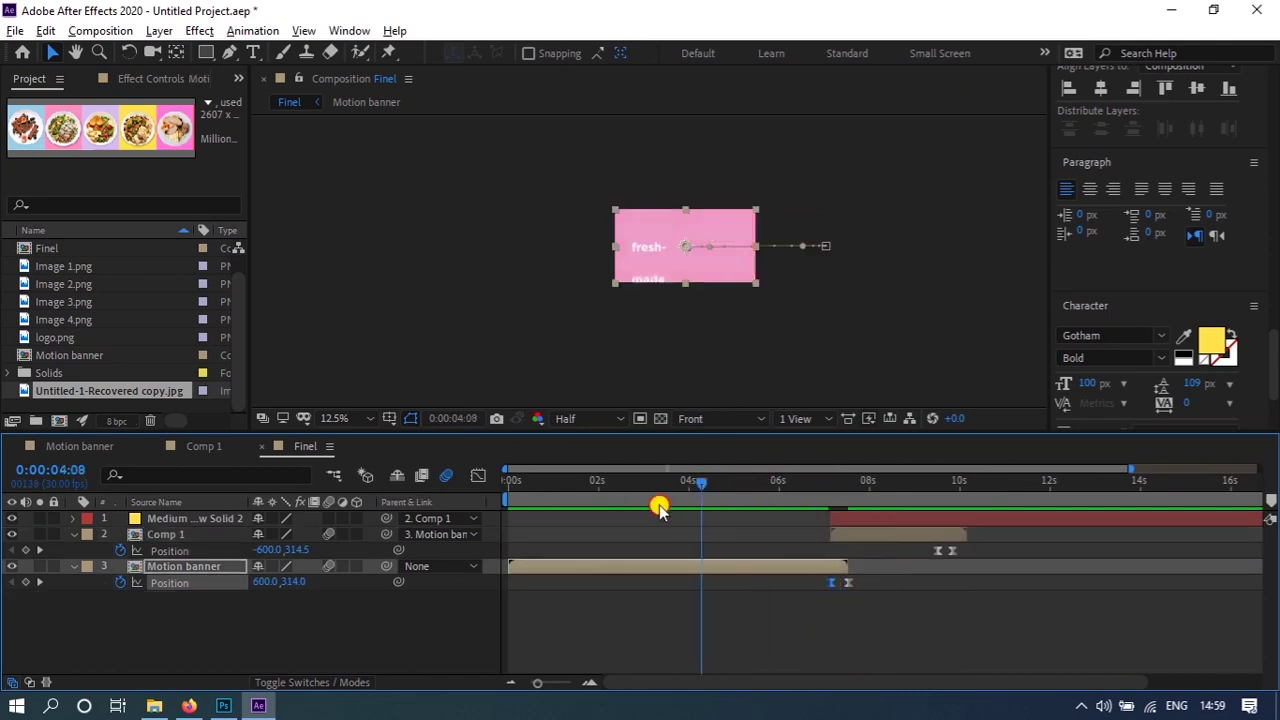
key(space)
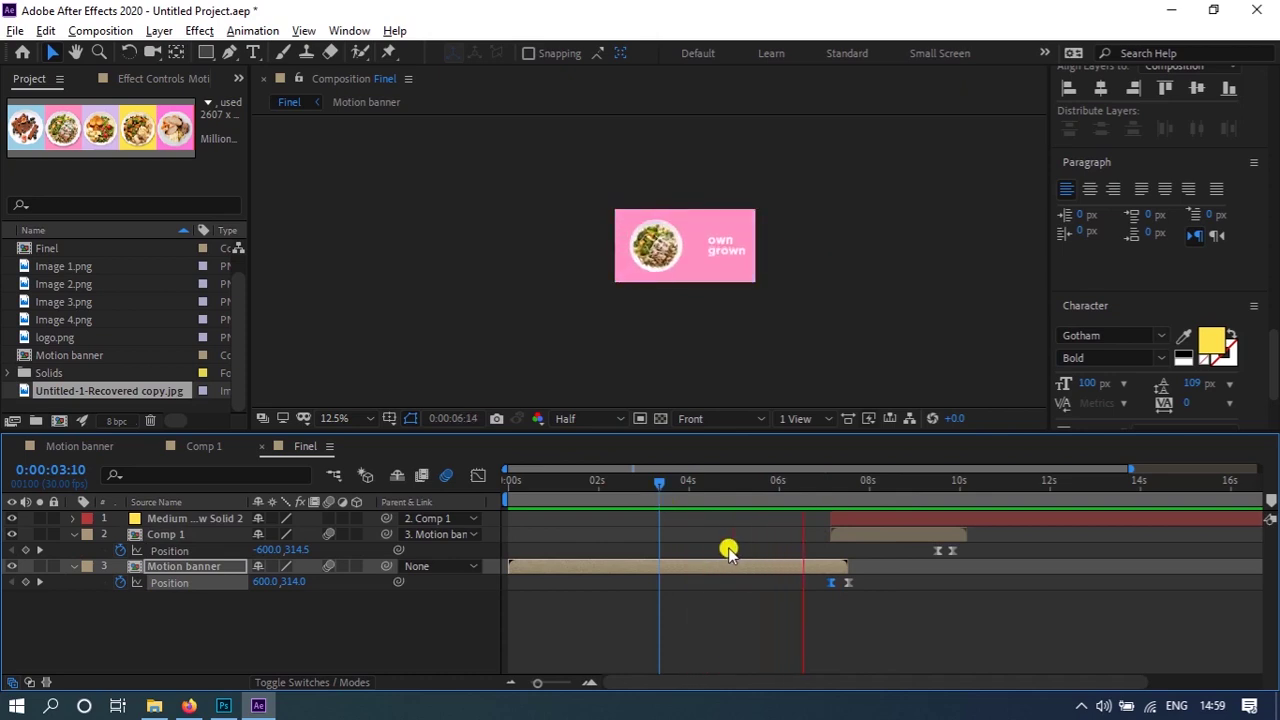
click(820, 580)
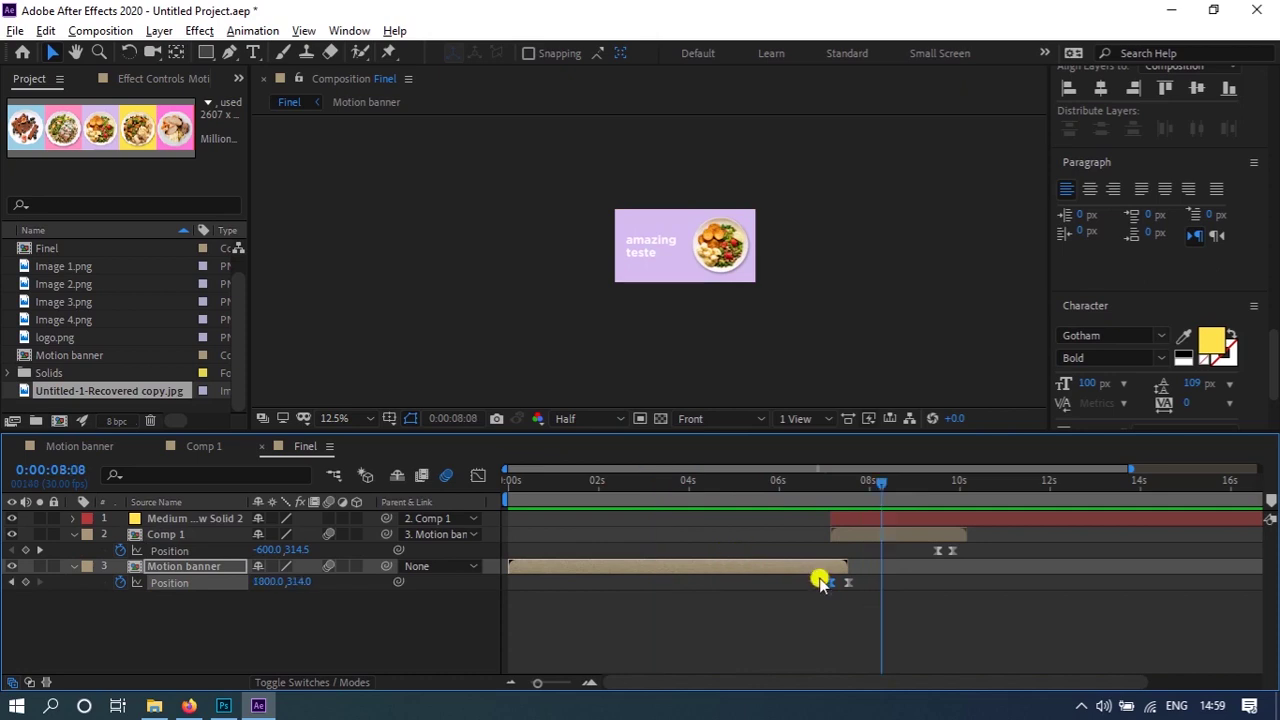
- Shift Comp 1 and Medium Solid 2 a few frames earlier in the timeline
drag(536, 684, 559, 684)
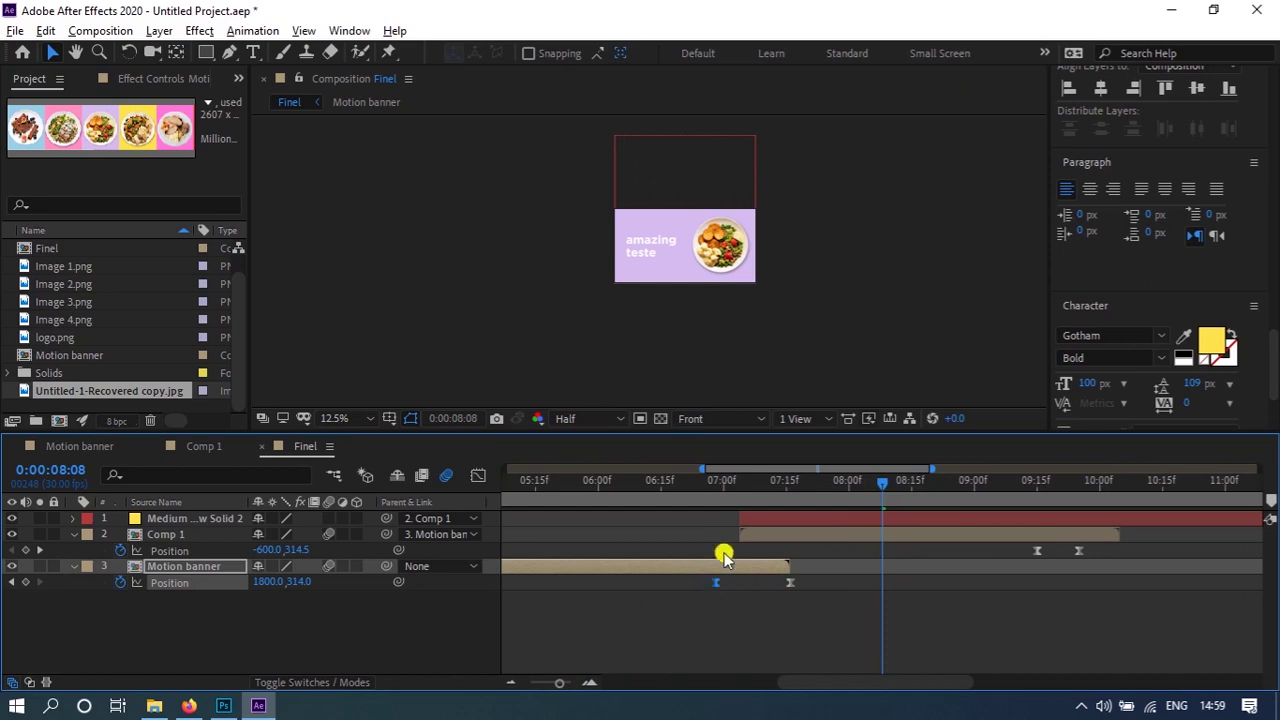
click(760, 532)
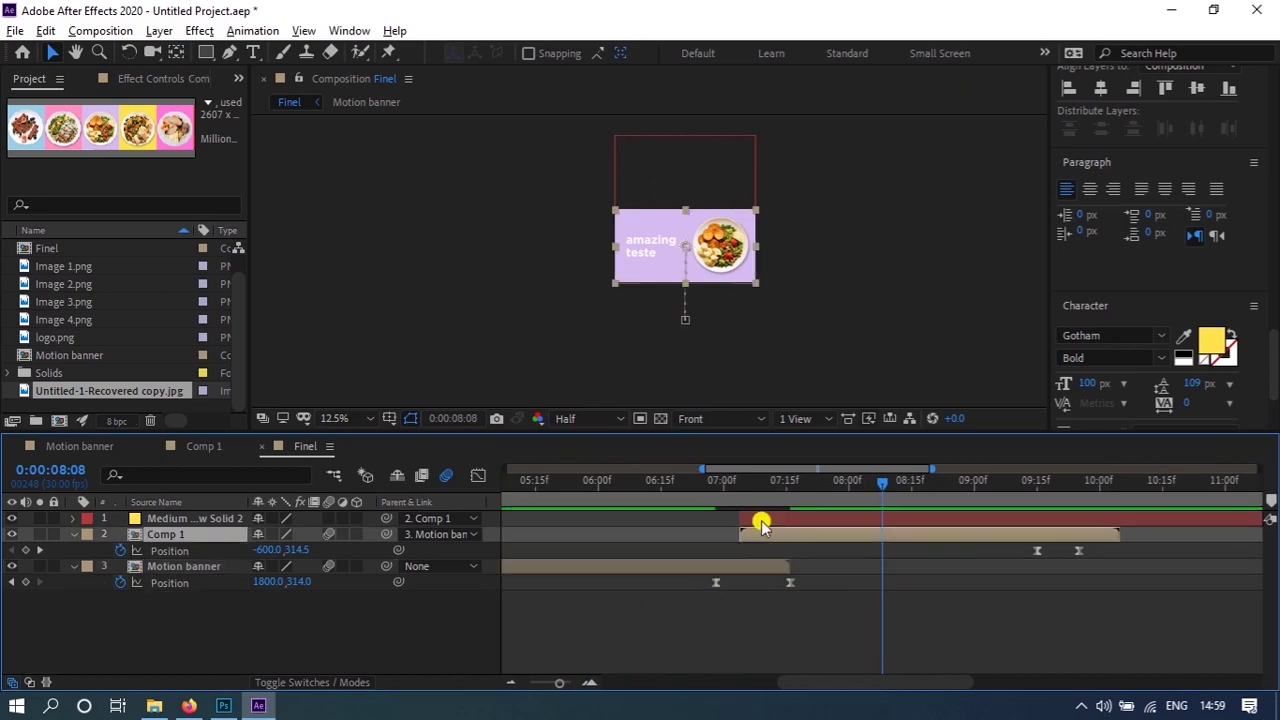
shift+click(760, 522)
drag(770, 522, 728, 533)
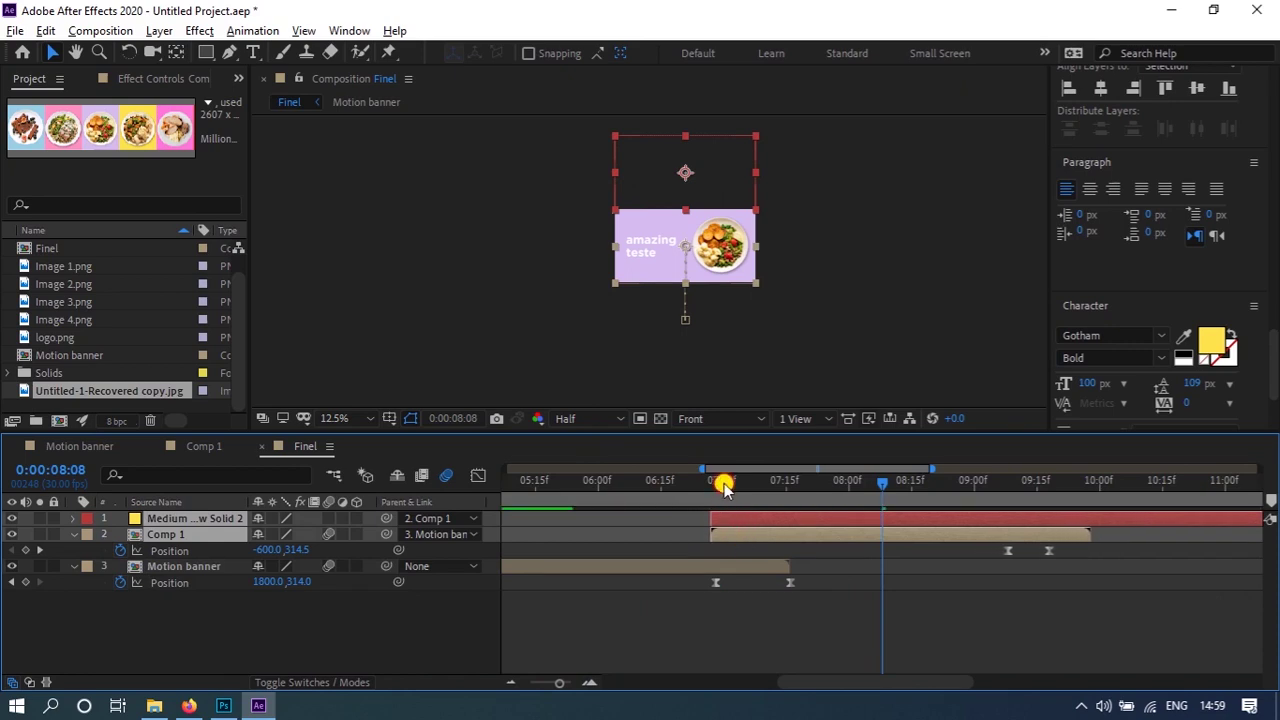
- Preview the tightened transition from 6:27 and stop at 9:27
drag(723, 485, 711, 492)
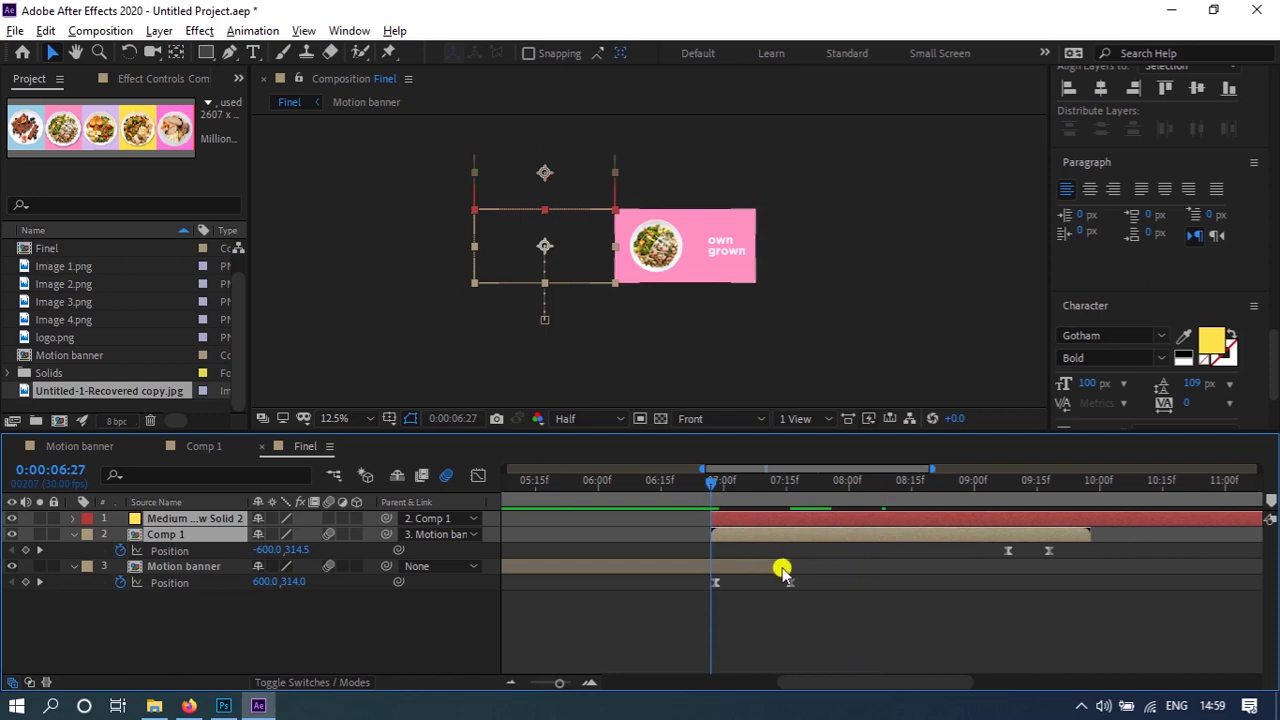
key(space)
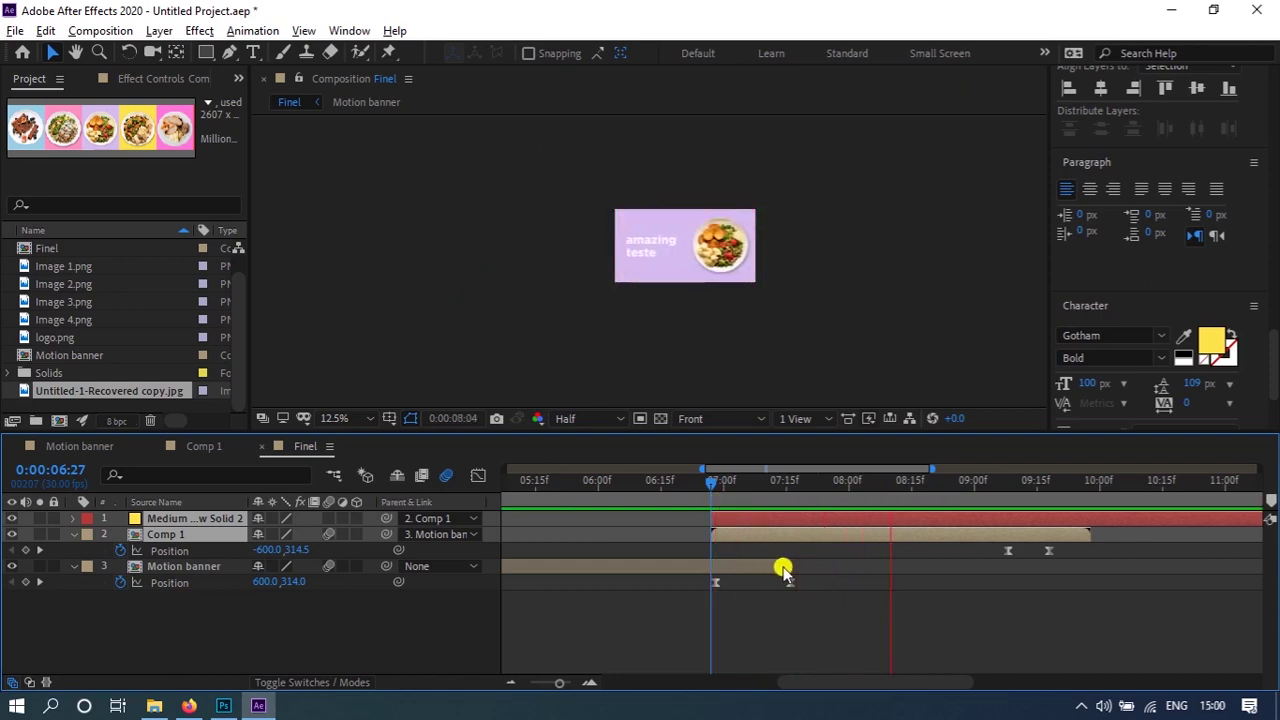
mouse_move(718, 488)
mouse_down()
mouse_move(544, 500)
mouse_move(580, 491)
mouse_up()
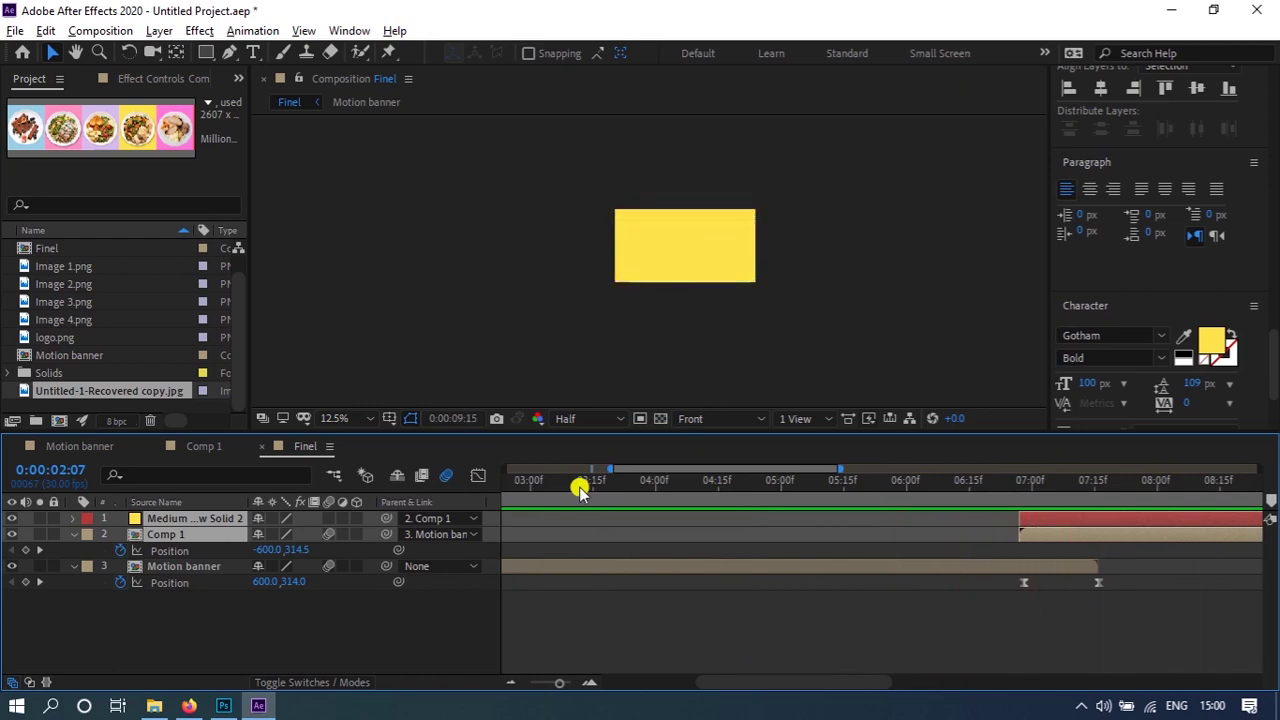
click(1095, 627)
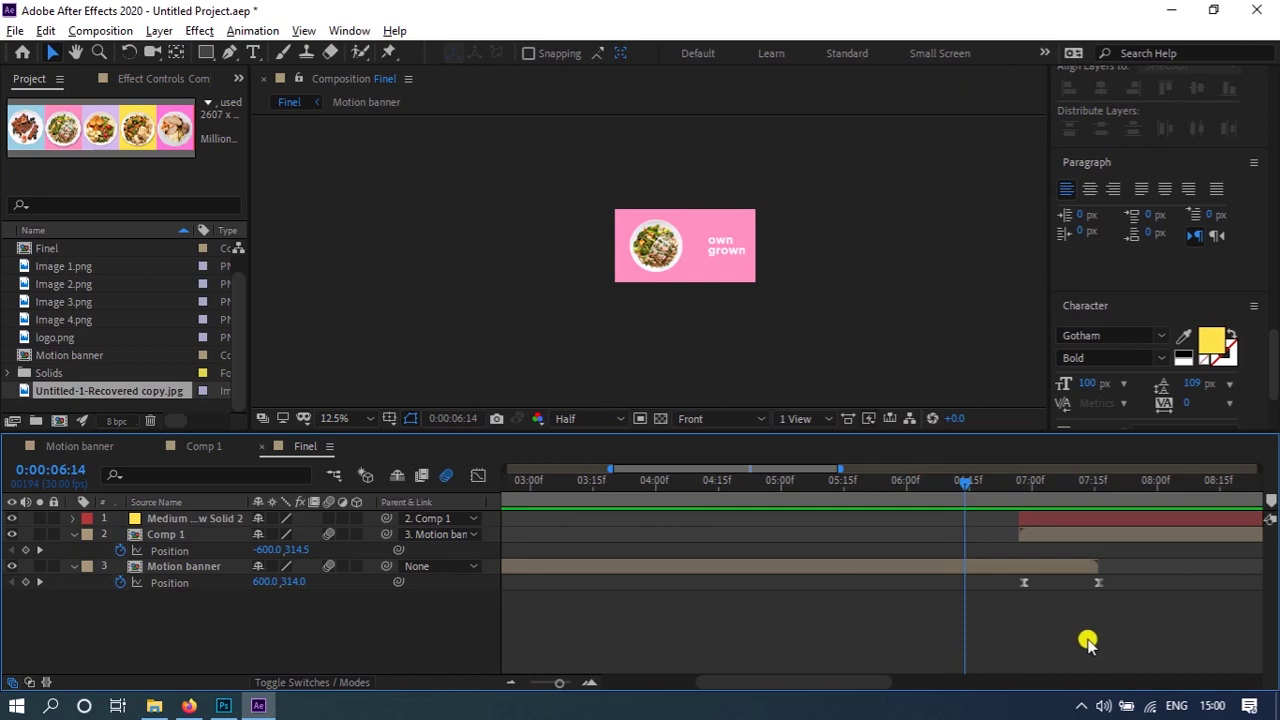
alt+scroll(1045, 593, down, 5)
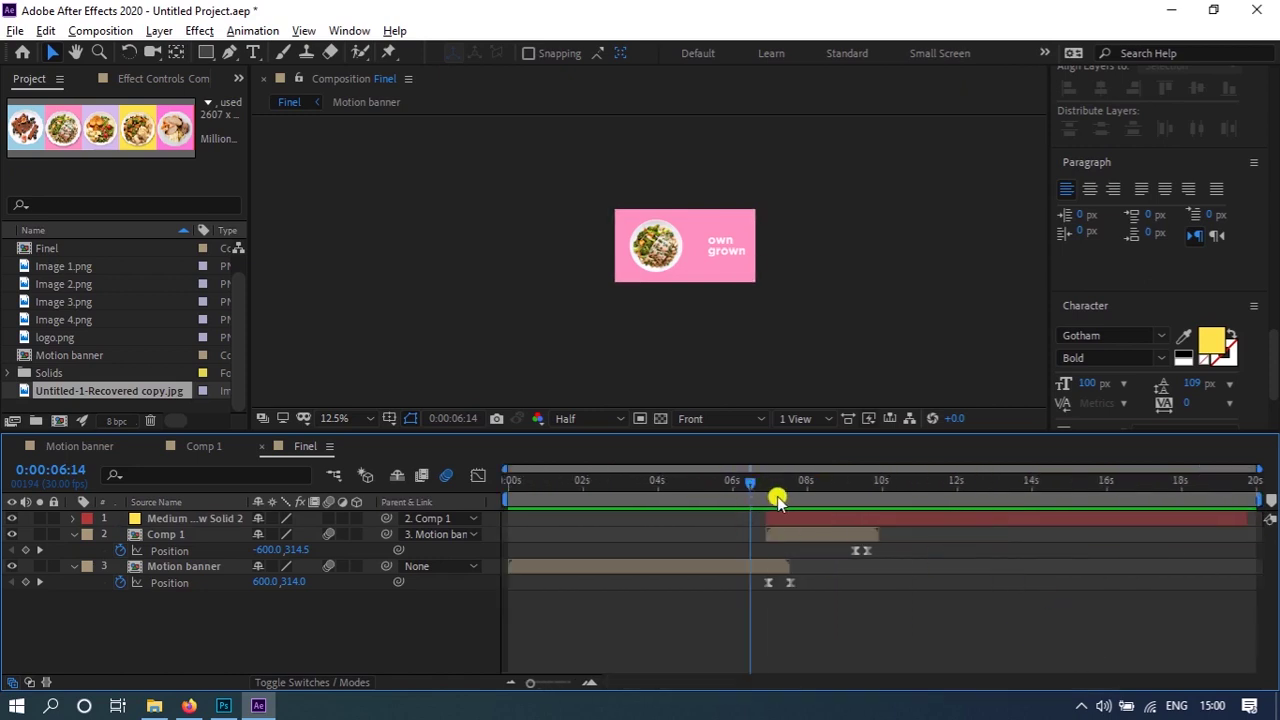
key(space)
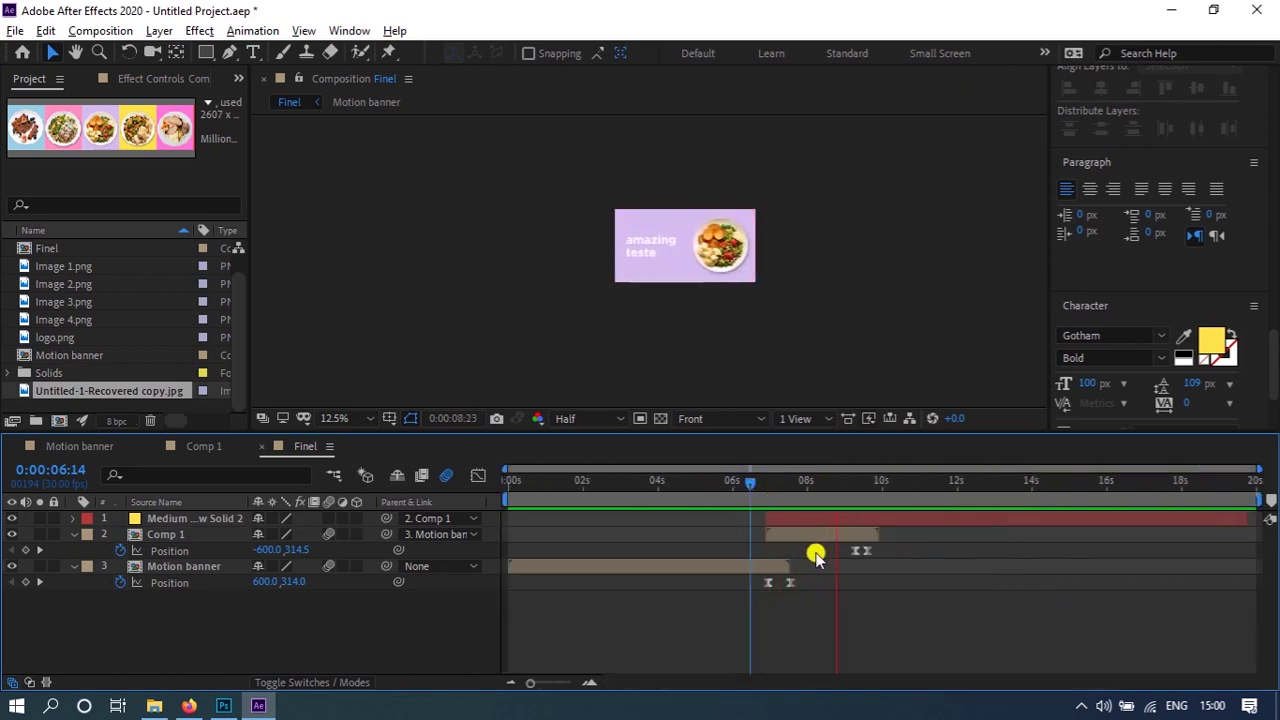
click(880, 490)
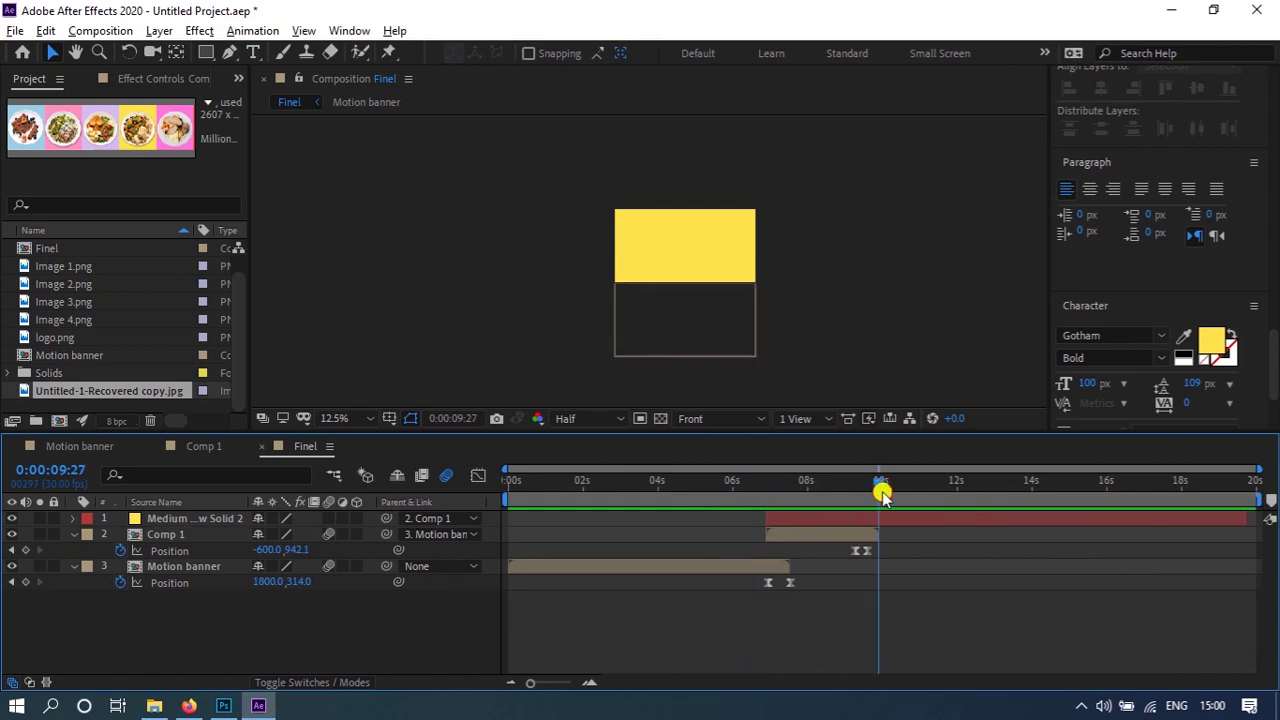
scroll(720, 258, up, 4)
click(77, 309)
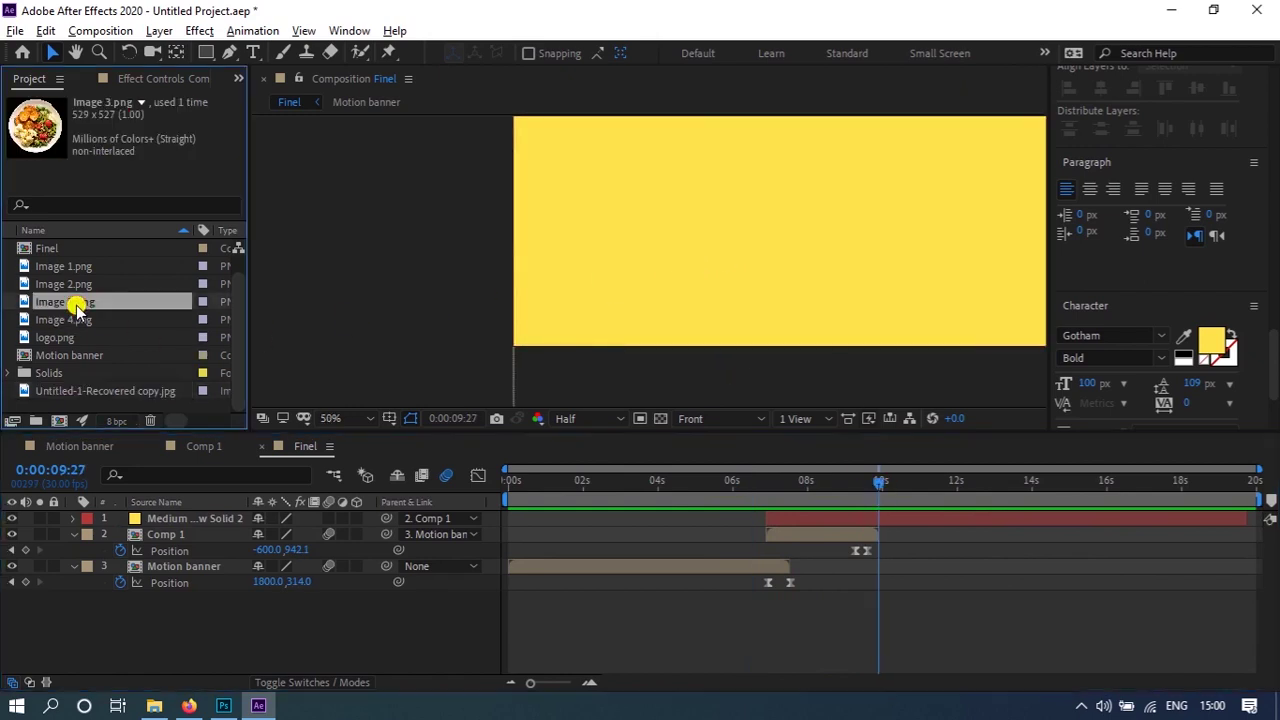
- Drag Image 4.png into the Finel comp and trim its in-point to about 9:19
drag(90, 322, 175, 525)
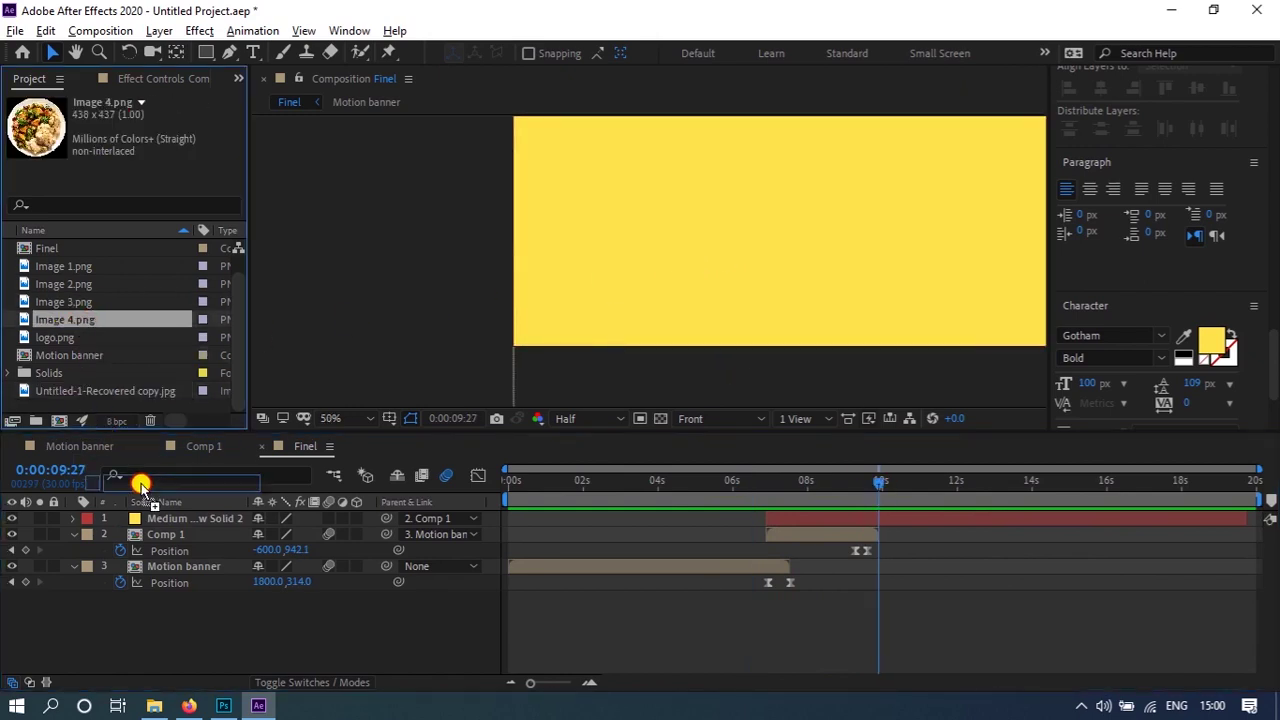
mouse_move(830, 206)
mouse_down()
mouse_move(760, 298)
mouse_move(769, 289)
mouse_move(624, 289)
mouse_up()
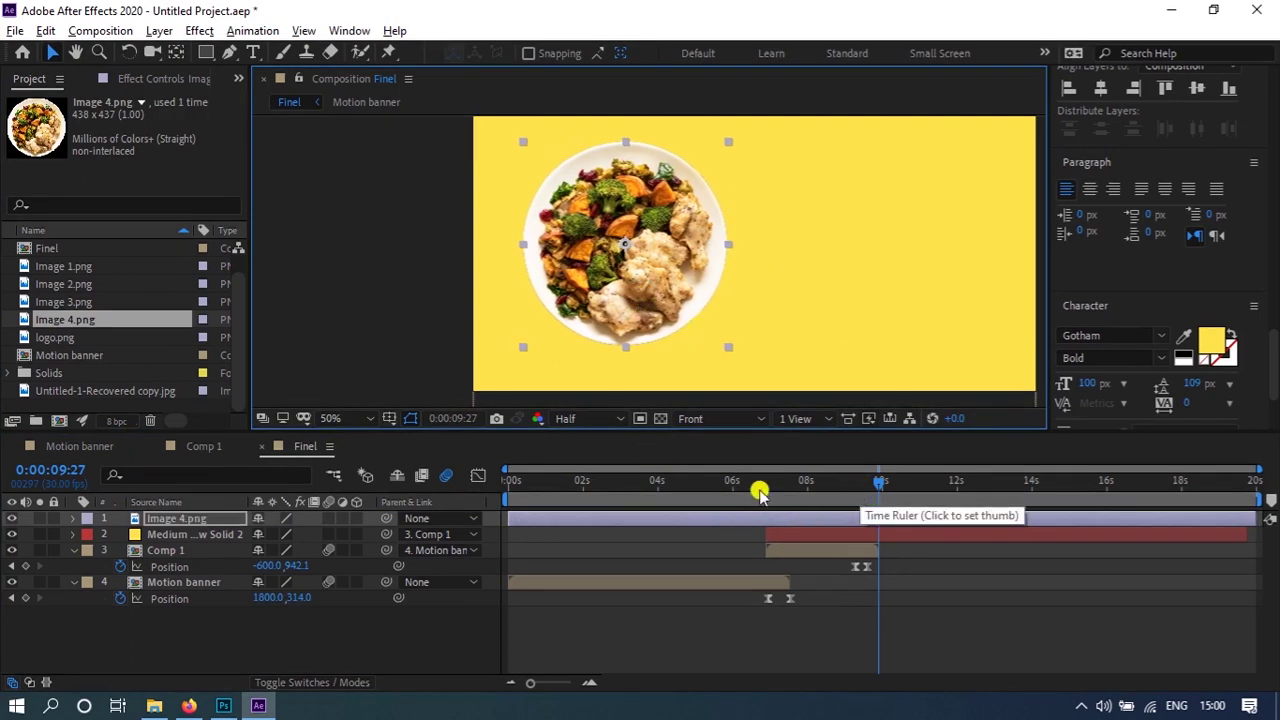
drag(507, 518, 851, 526)
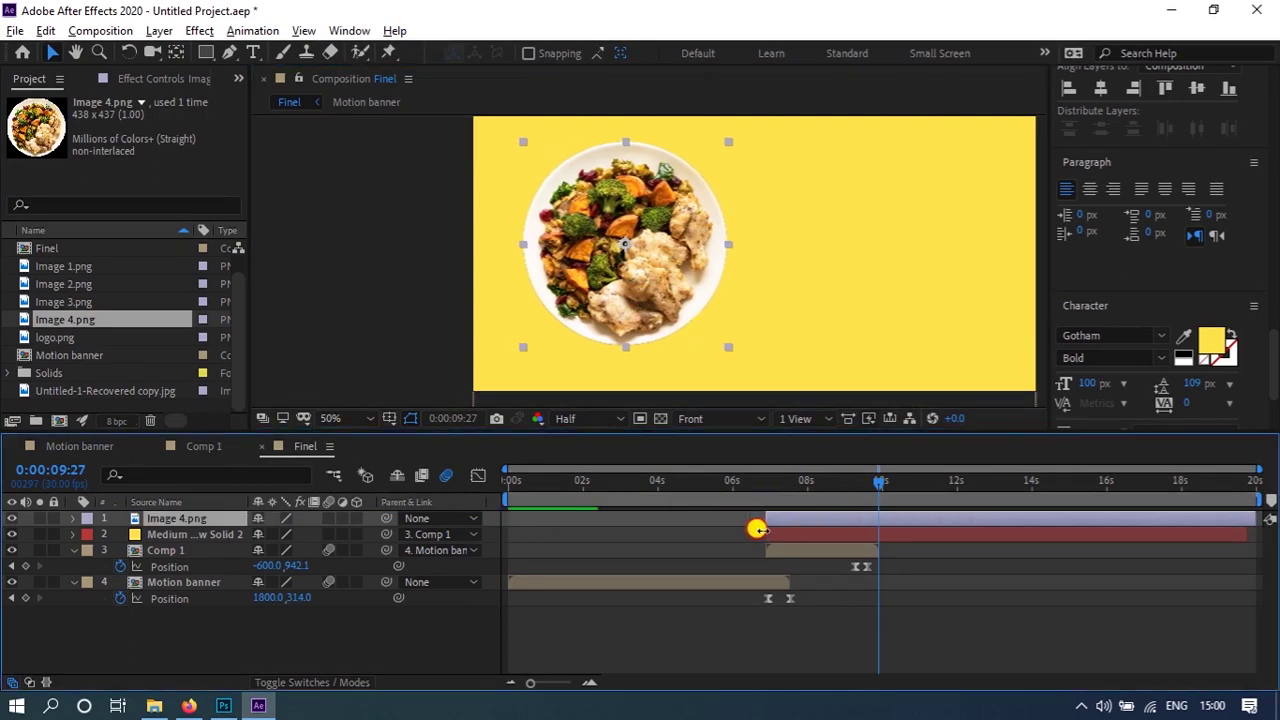
drag(864, 527, 868, 522)
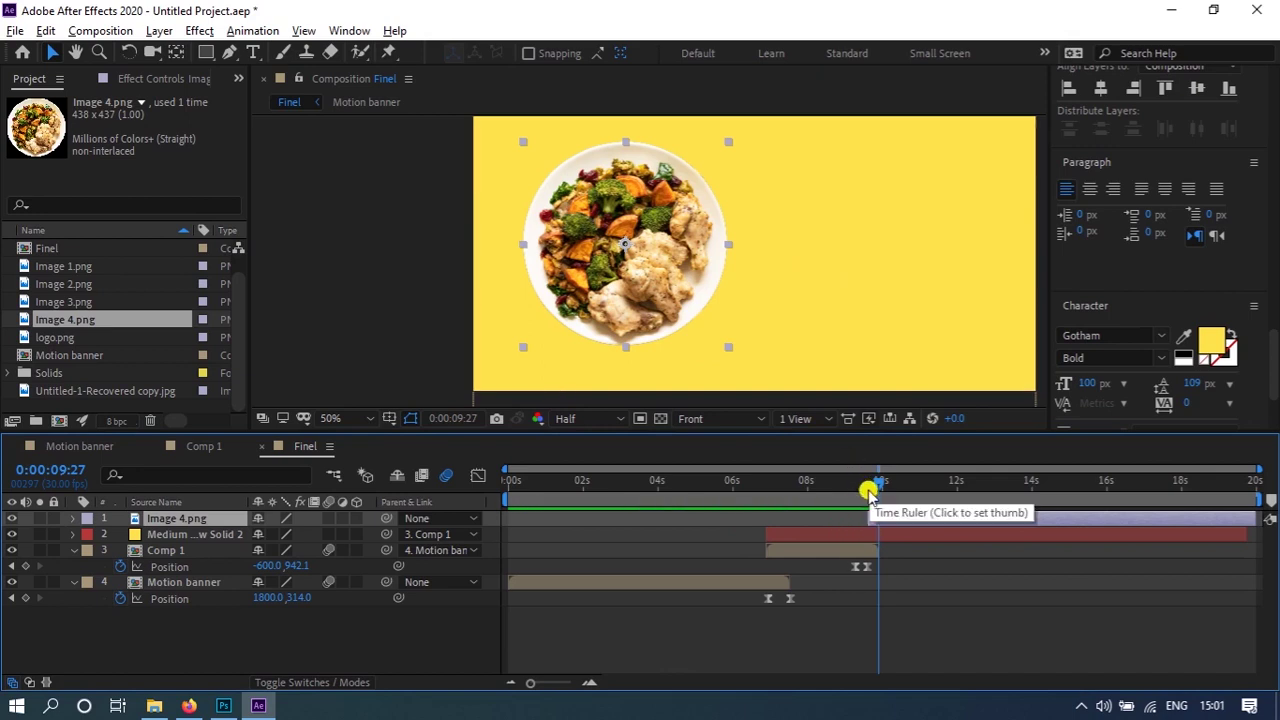
drag(872, 500, 862, 500)
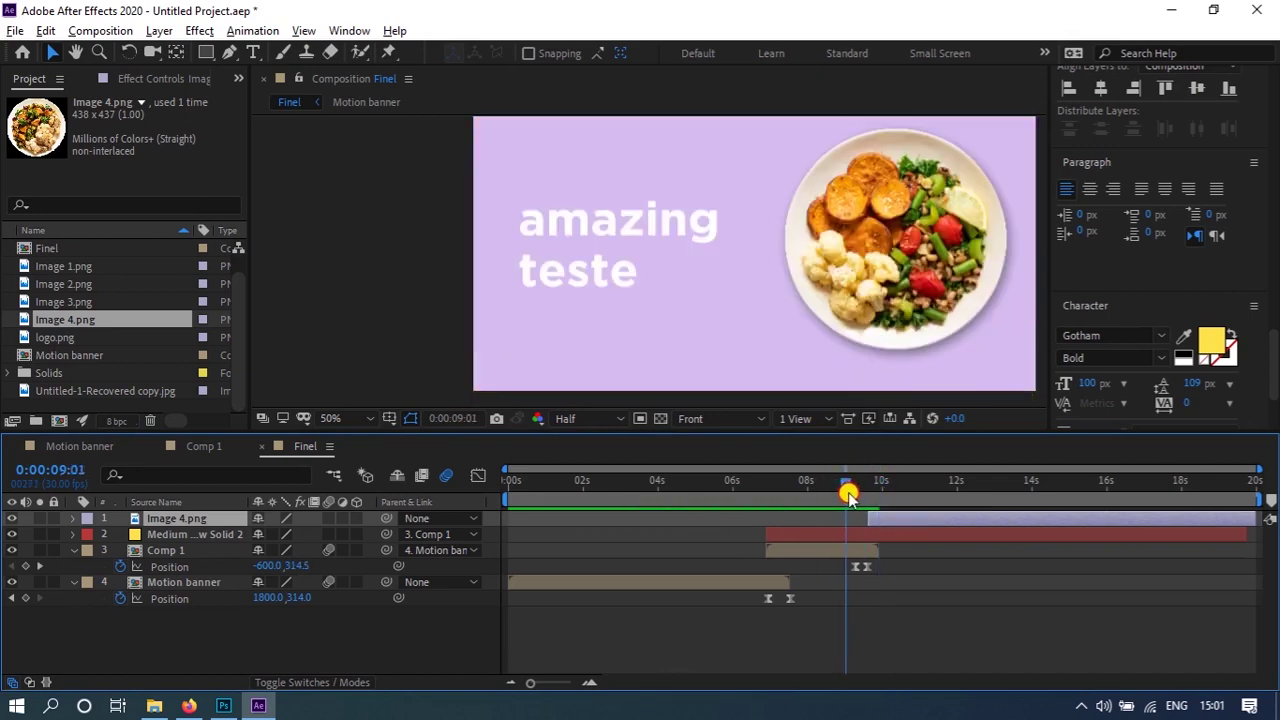
drag(862, 500, 869, 505)
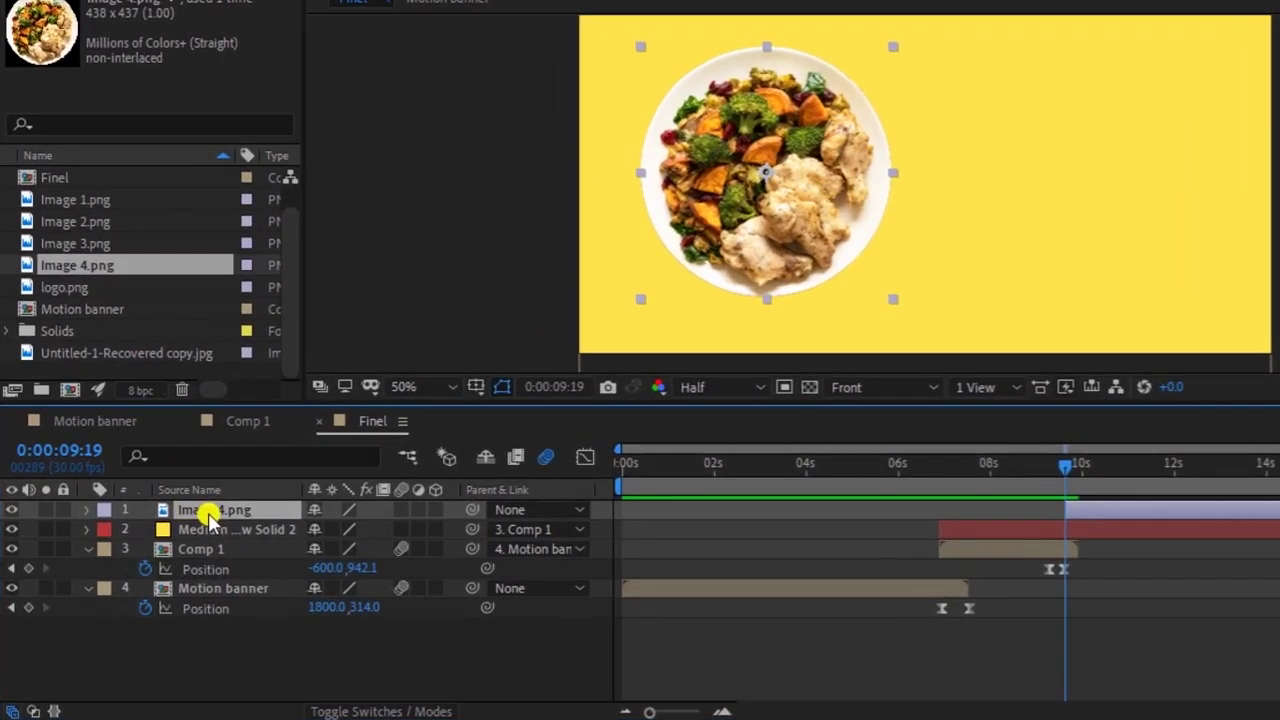
- Set a first Scale keyframe of 0% on the Image 4.png plate
click(10, 512)
click(10, 512)
scroll(790, 218, down, 2)
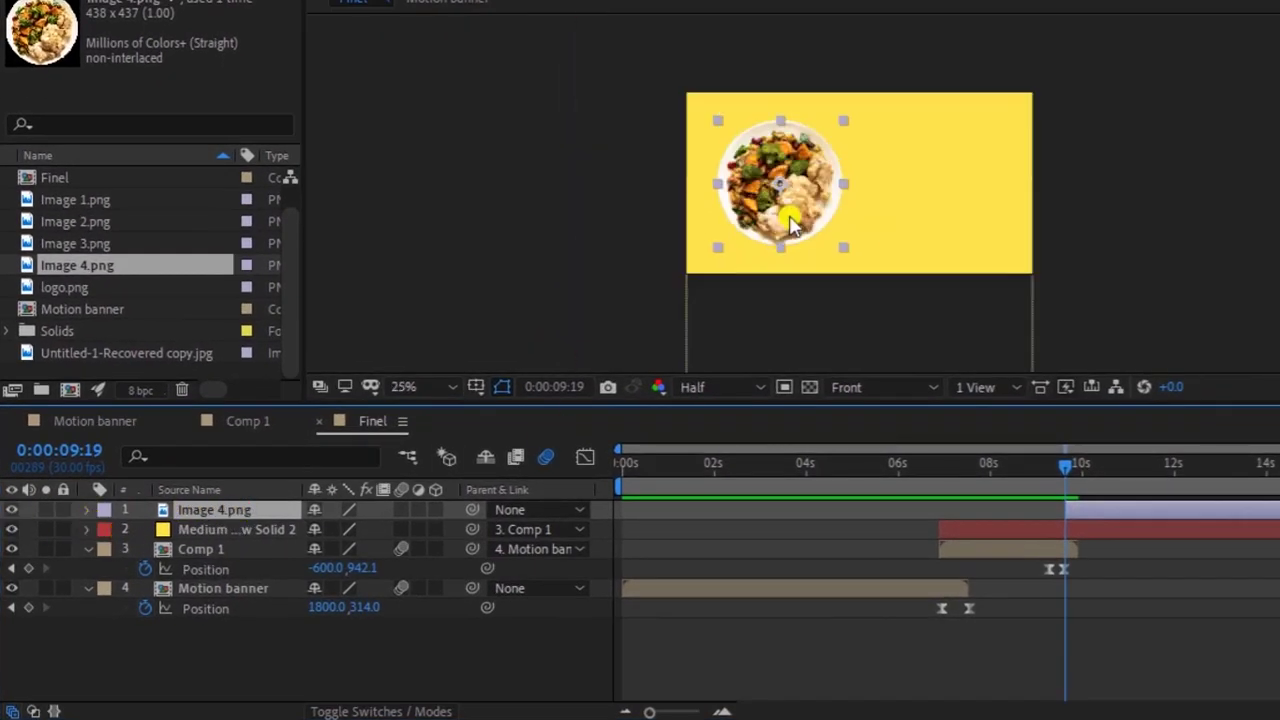
key(s)
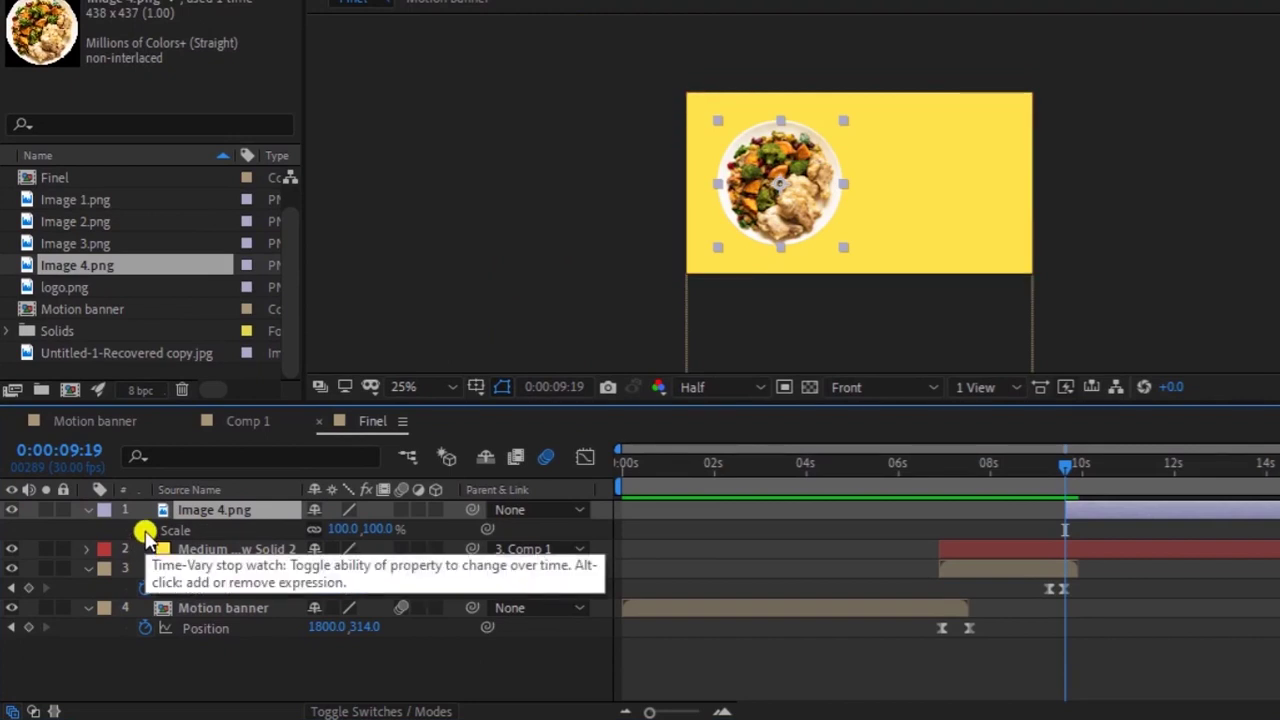
click(145, 533)
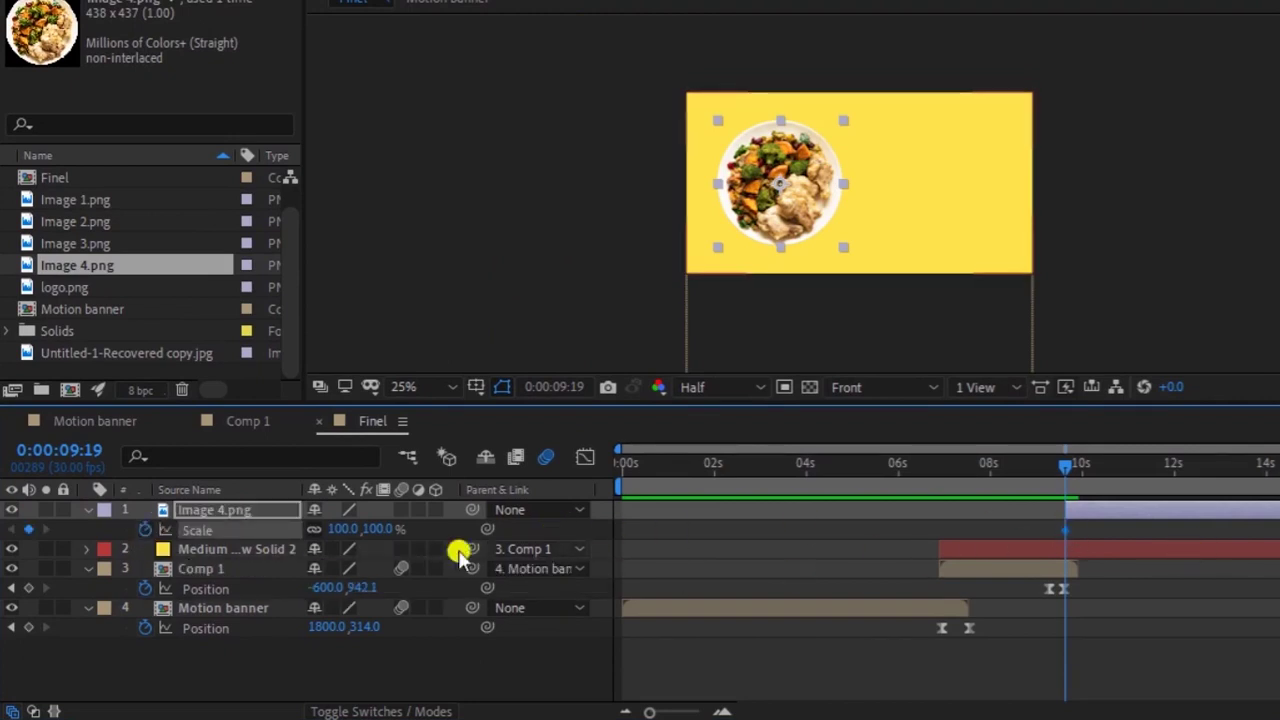
click(330, 529)
key(Return)
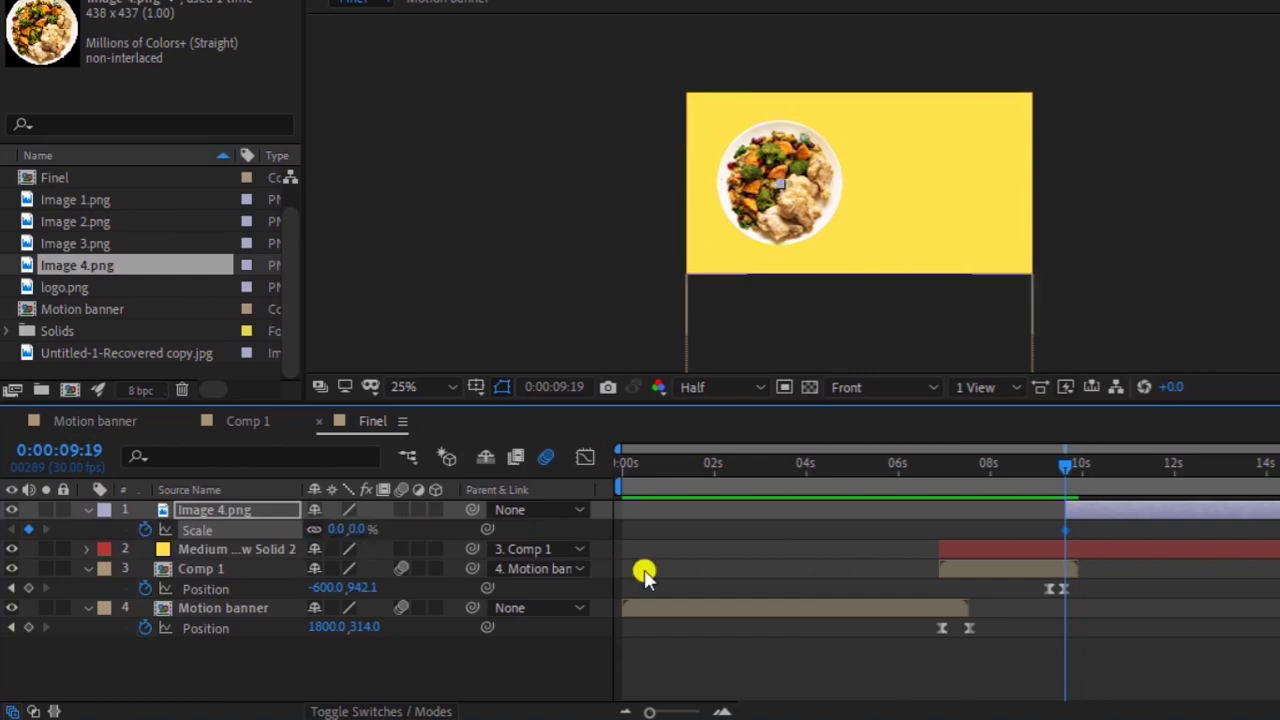
- Add Scale keyframes at 120% and then 100% by 10:19, and preview the pop-in
drag(1066, 463, 1095, 465)
click(337, 528)
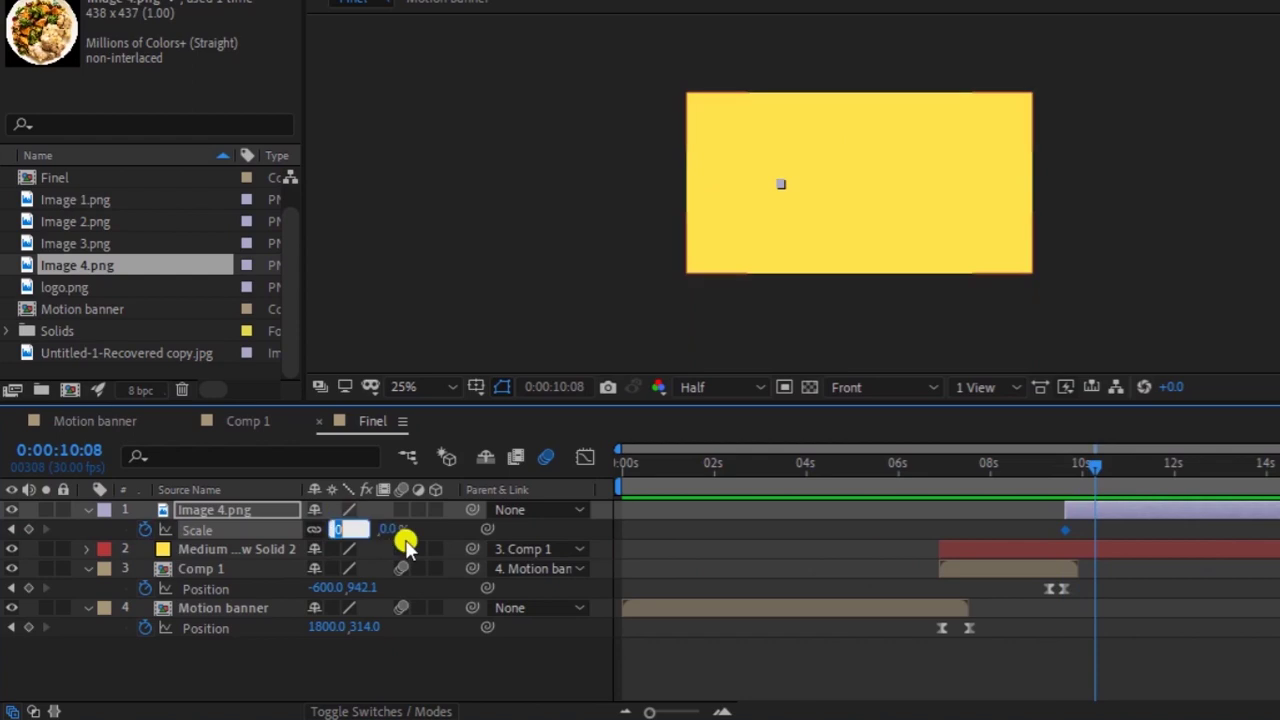
text(120)
key(Return)
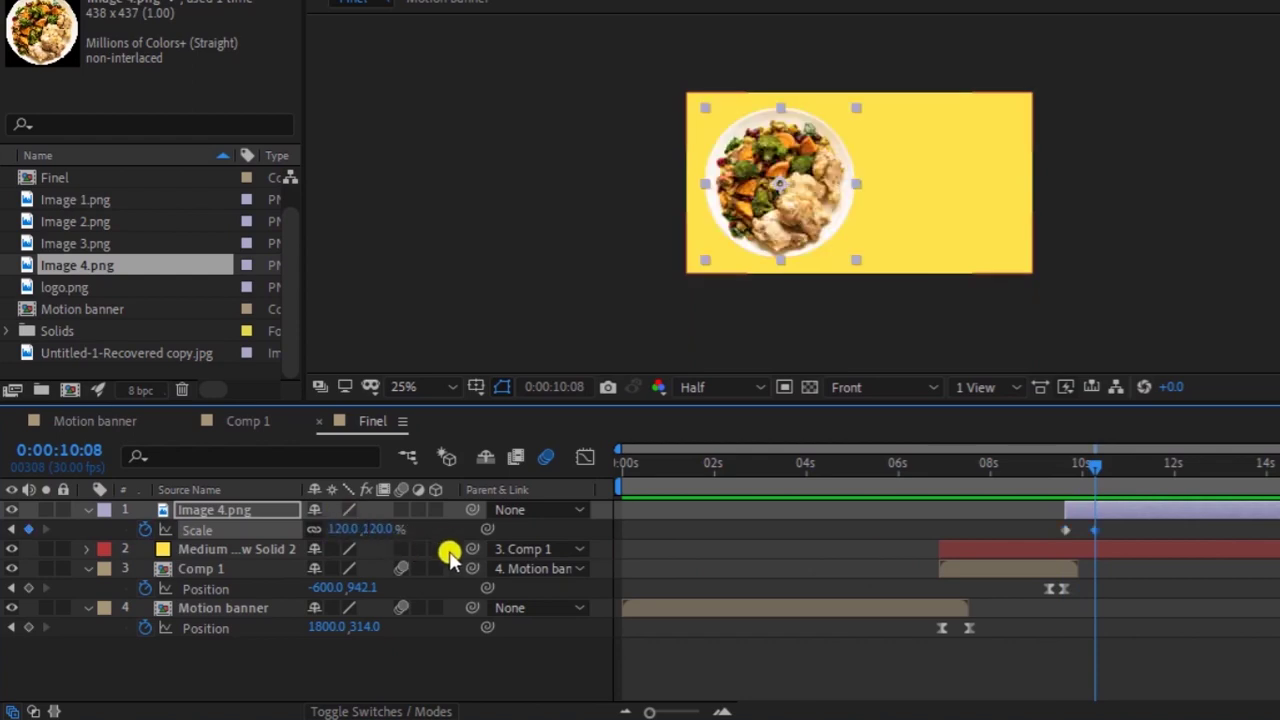
drag(1095, 465, 1112, 465)
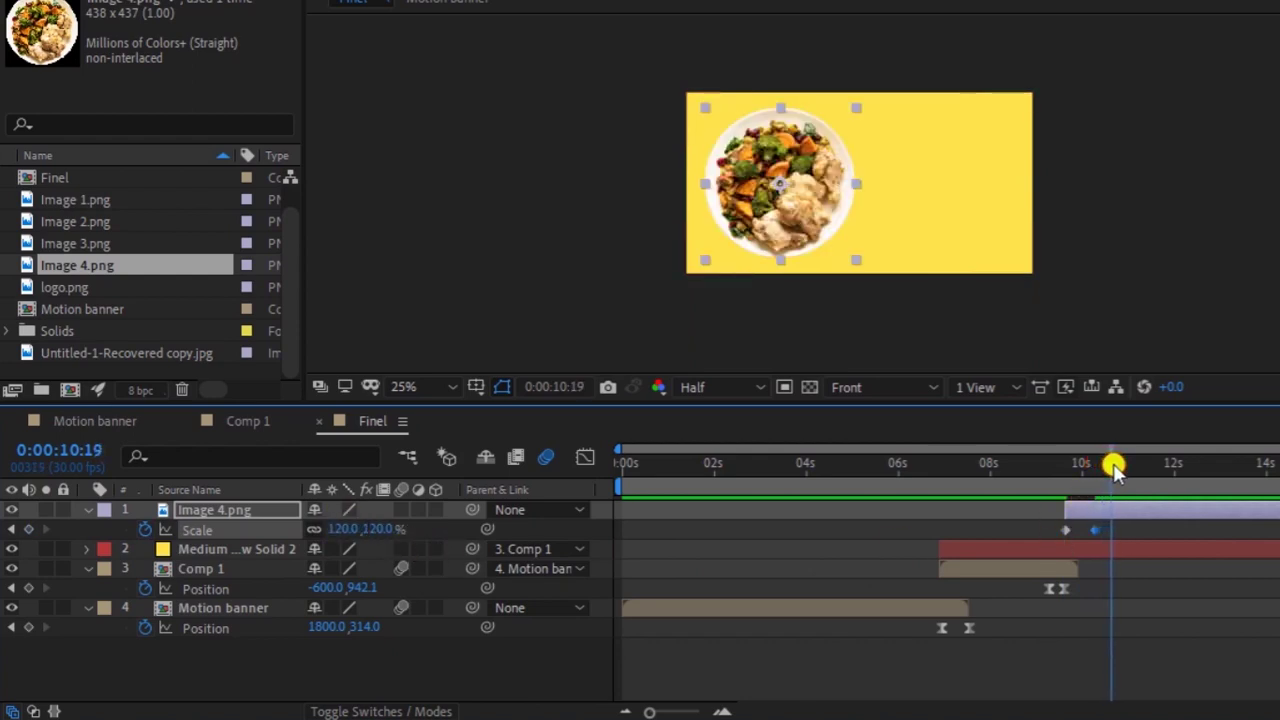
click(332, 528)
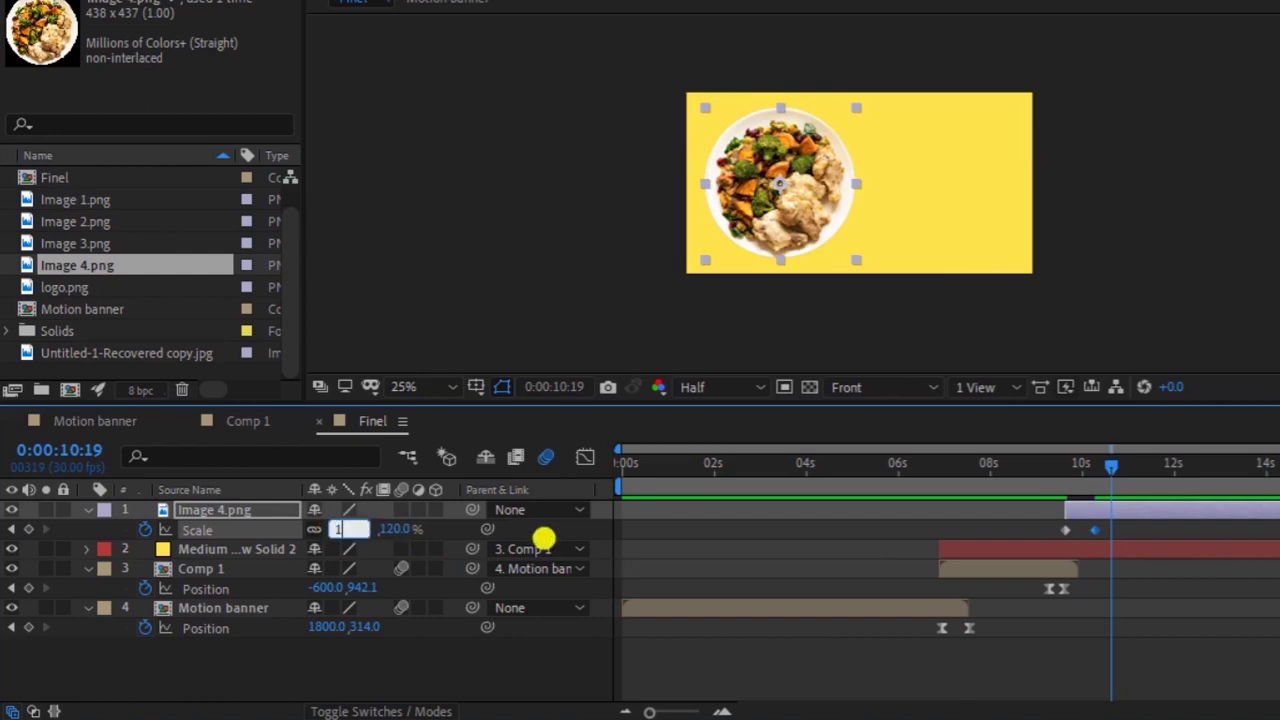
text(00)
key(Return)
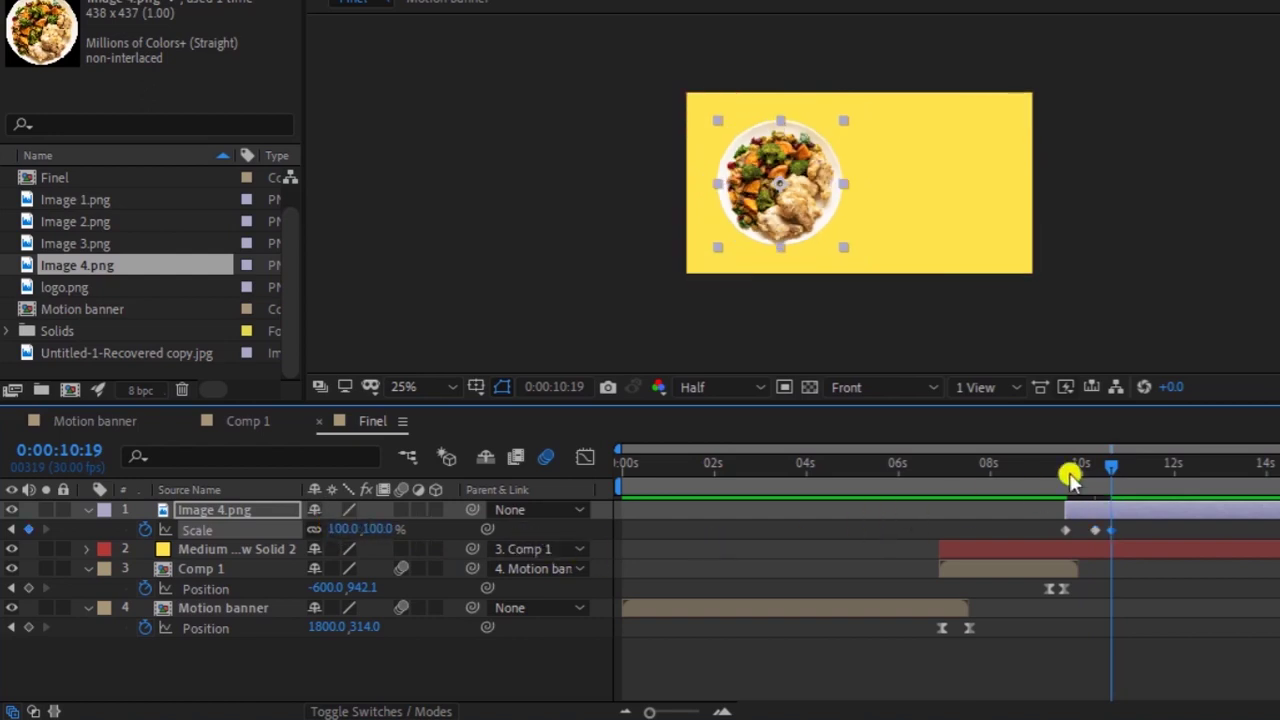
click(1084, 466)
drag(1080, 472, 1070, 478)
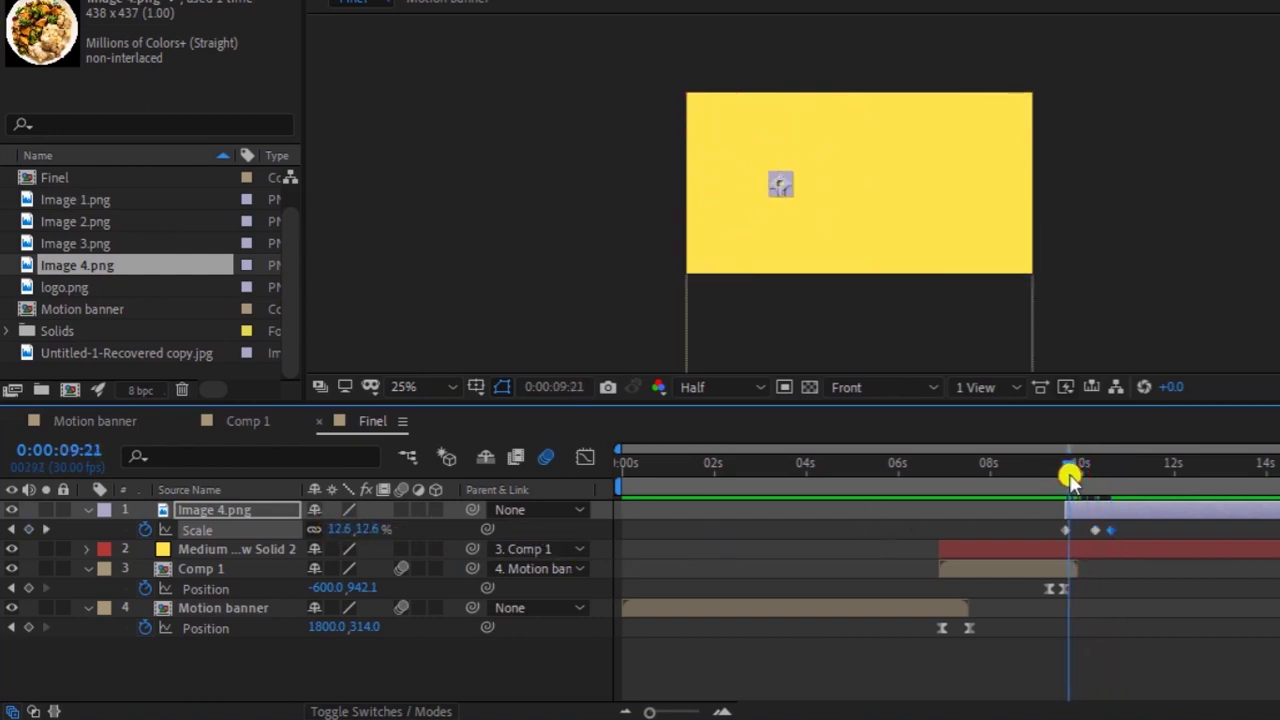
key(space)
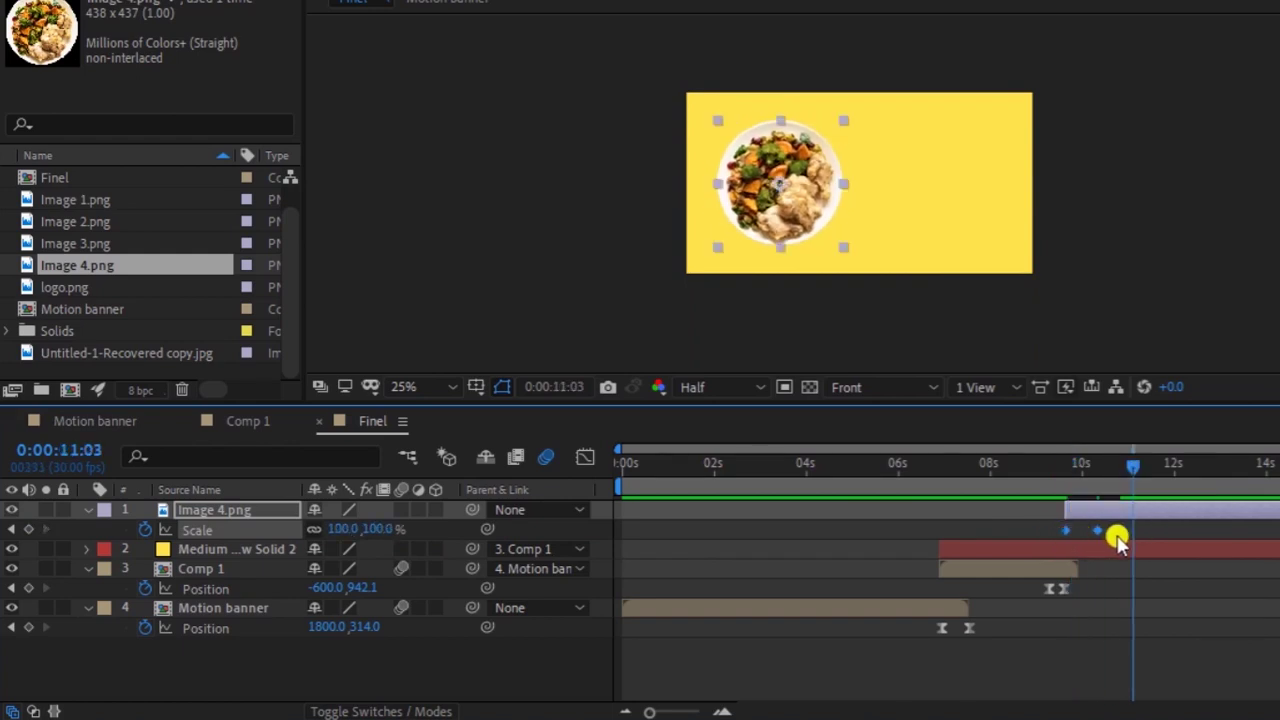
mouse_move(1124, 538)
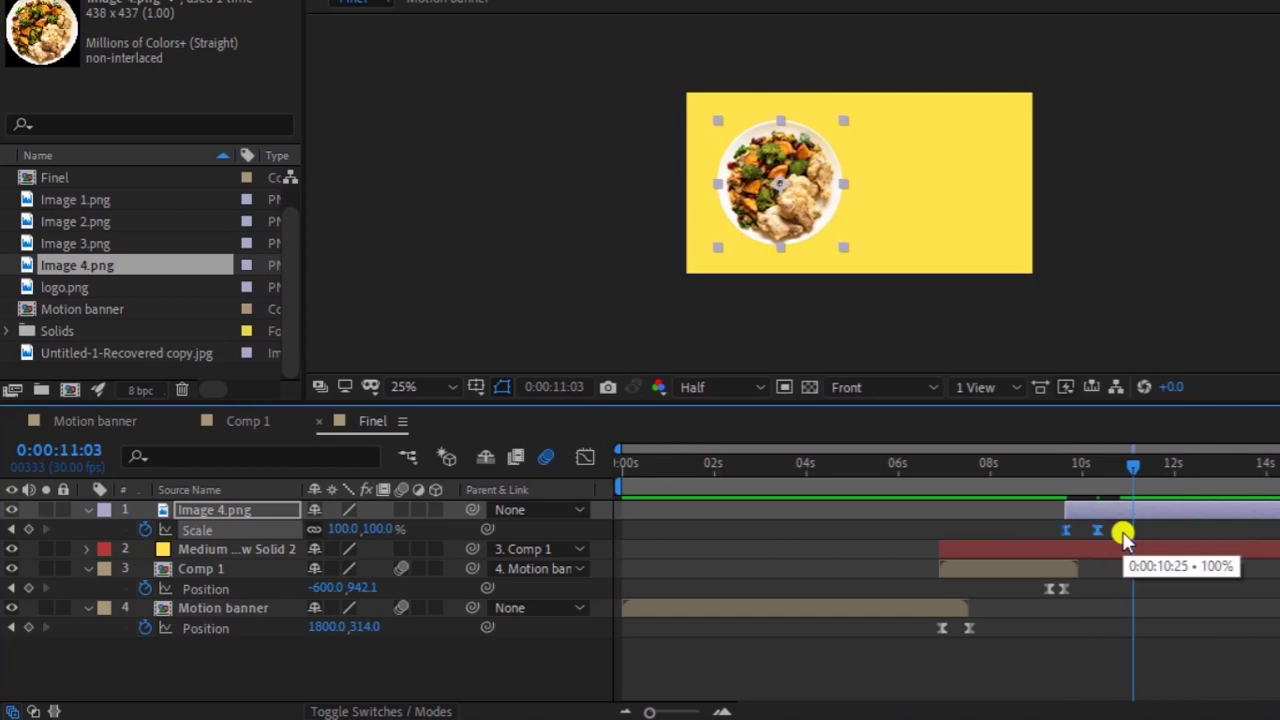
- In the Graph Editor, shorten easing into the last Scale keyframe, lengthen it out of the first, and preview
click(585, 457)
drag(1205, 585, 986, 672)
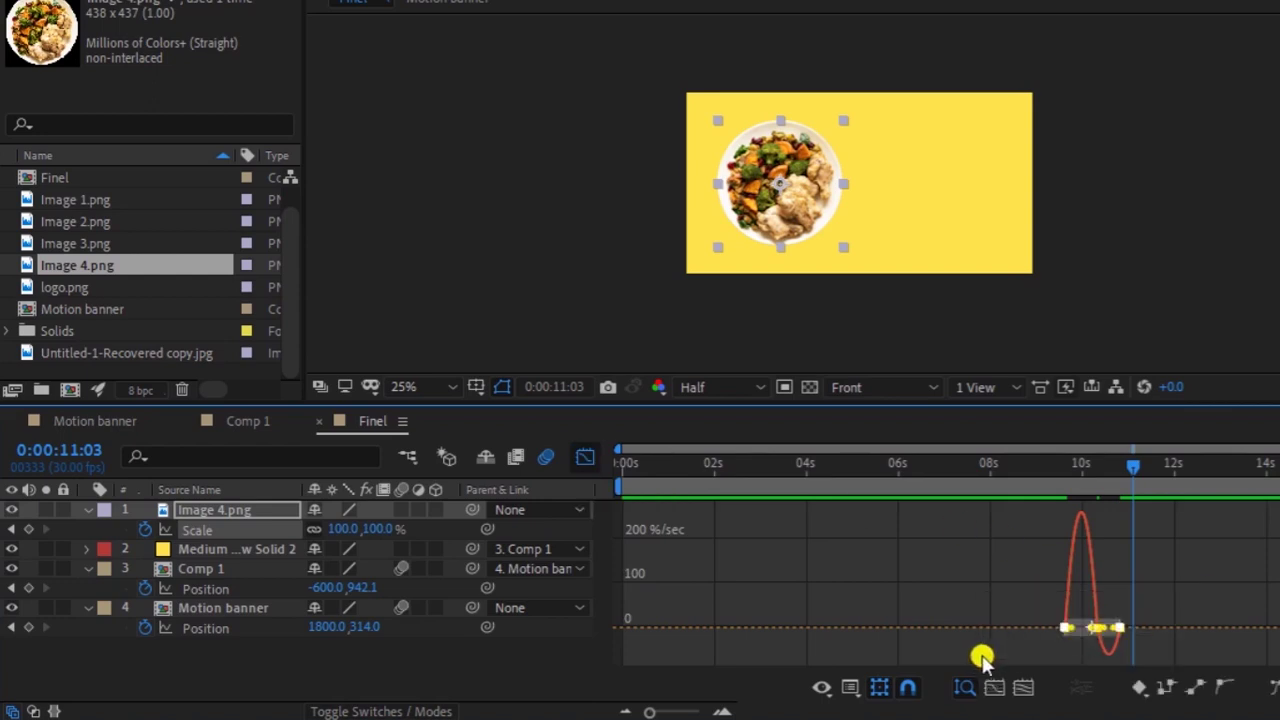
drag(648, 713, 692, 710)
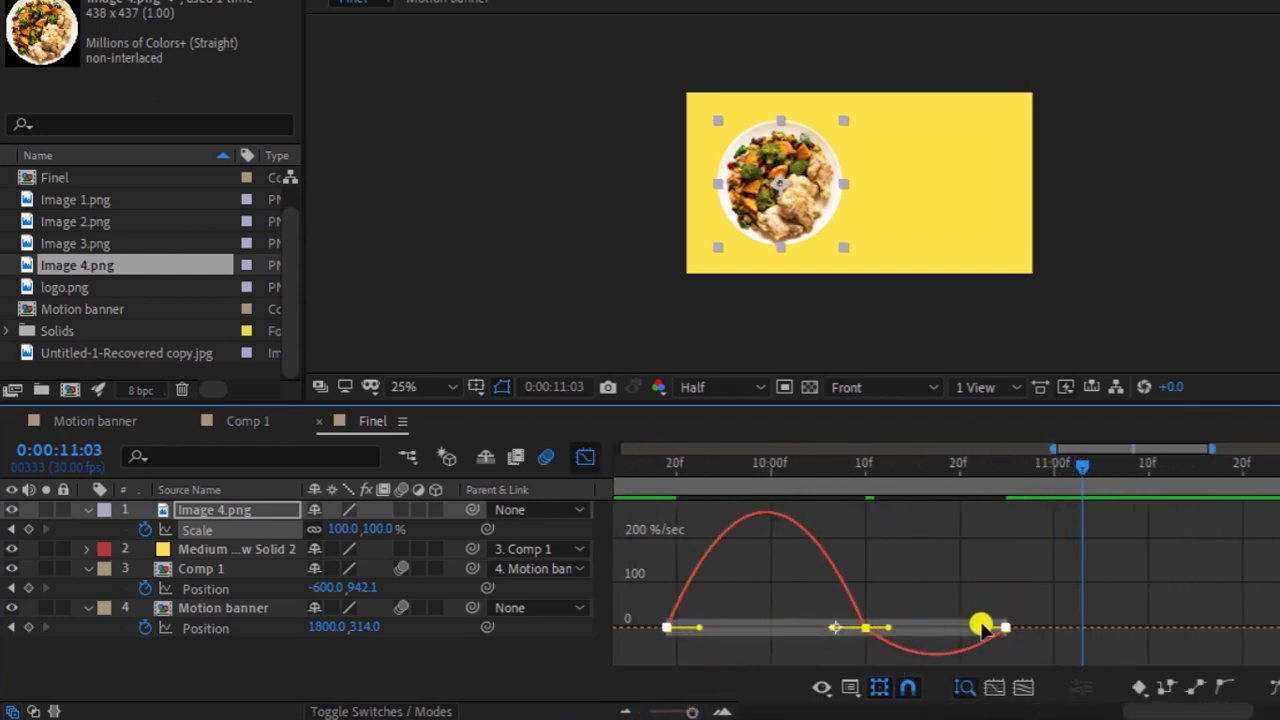
drag(980, 628, 955, 625)
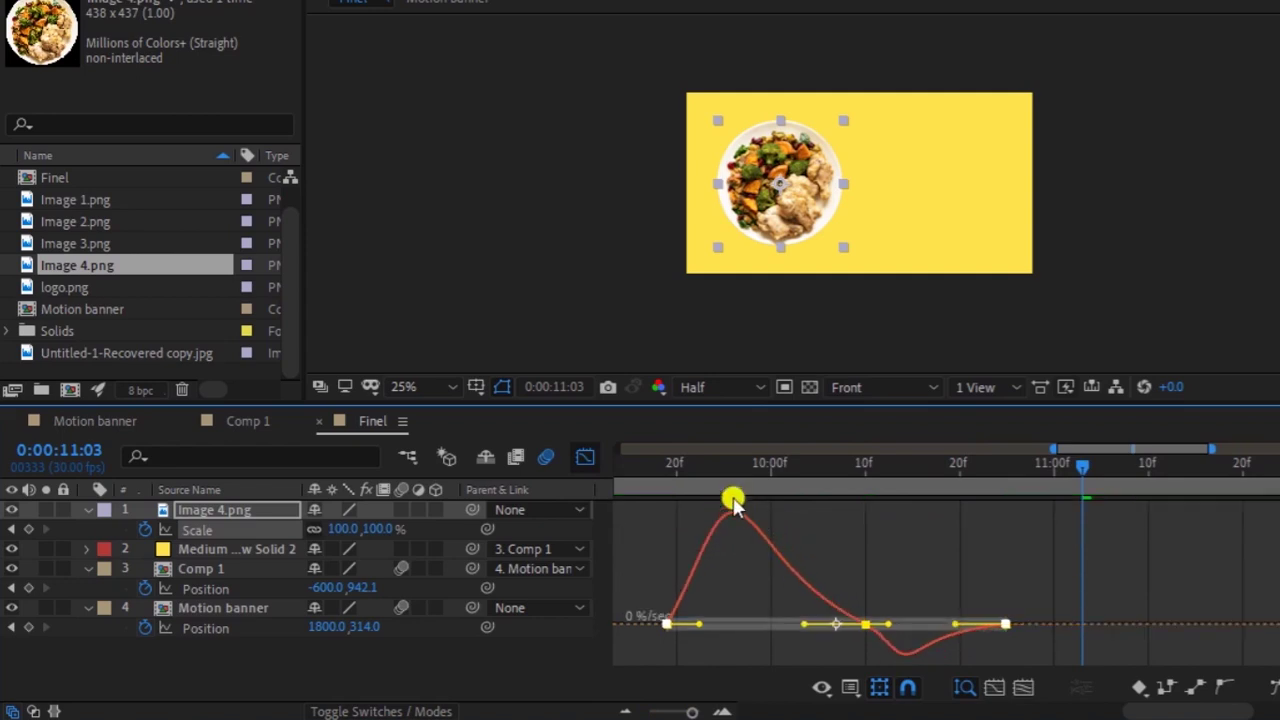
drag(697, 626, 720, 622)
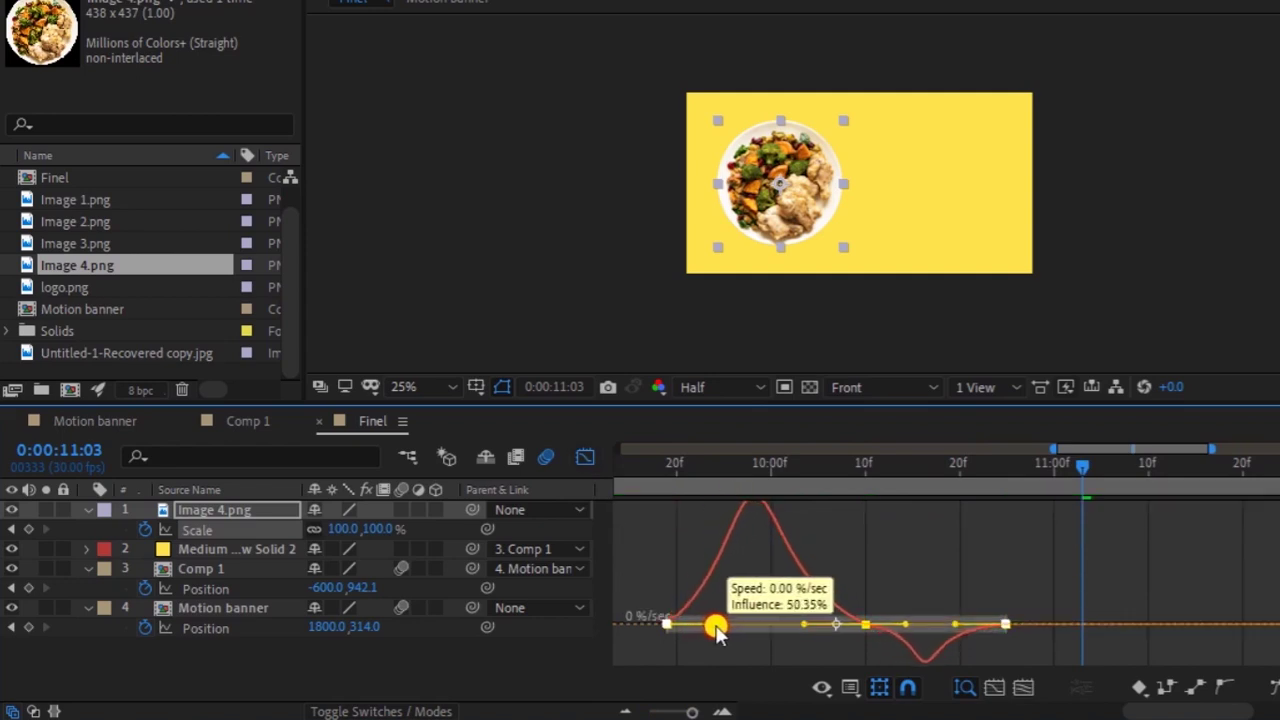
click(660, 483)
key(space)
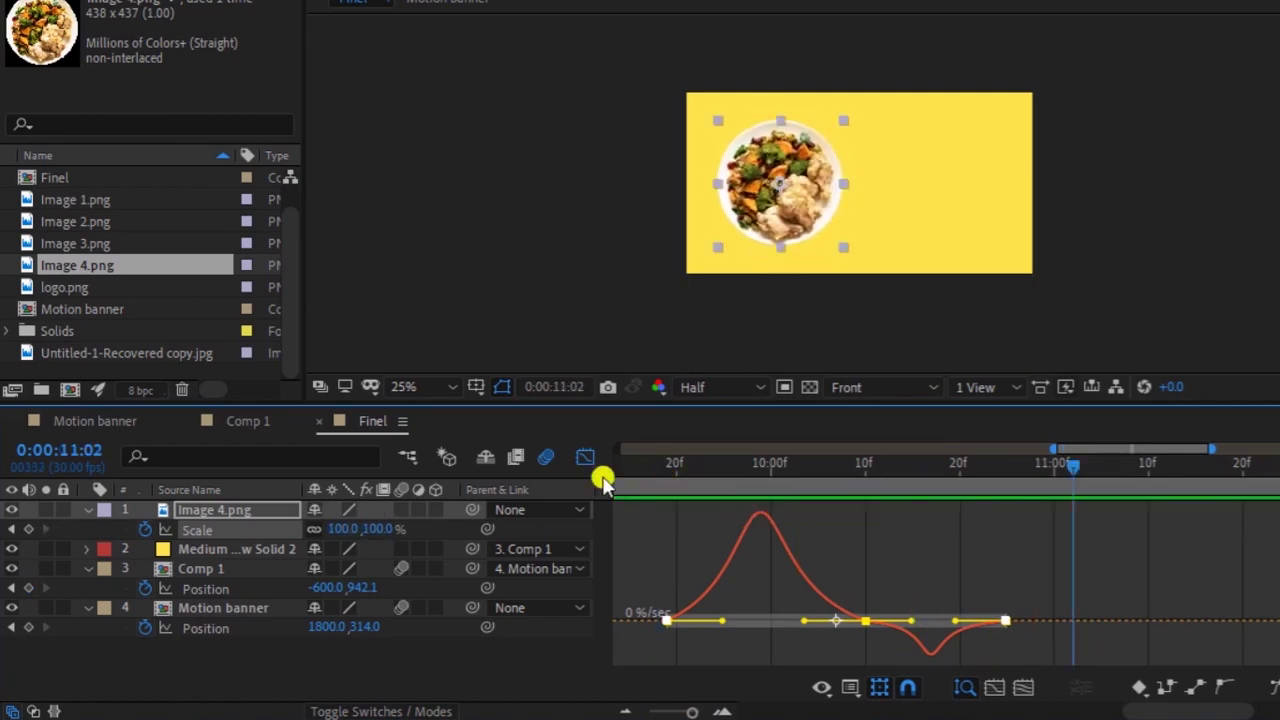
click(585, 457)
- Pull the plate's later Scale keyframes closer together and preview the quicker pop-in
click(980, 583)
click(864, 531)
drag(862, 531, 846, 531)
drag(1006, 530, 931, 530)
drag(775, 470, 660, 472)
key(space)
- Shift all the plate's Scale keyframes earlier and replay the pop-in several times
drag(948, 533, 639, 538)
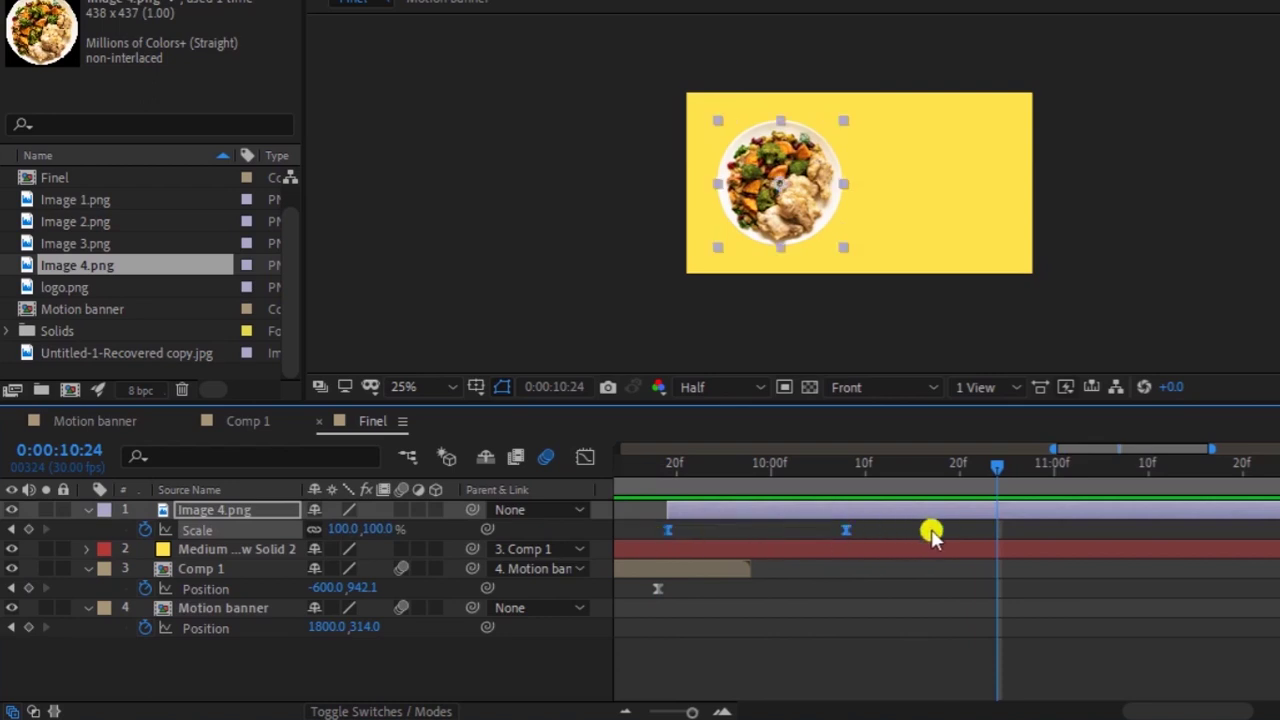
drag(935, 533, 798, 528)
click(670, 478)
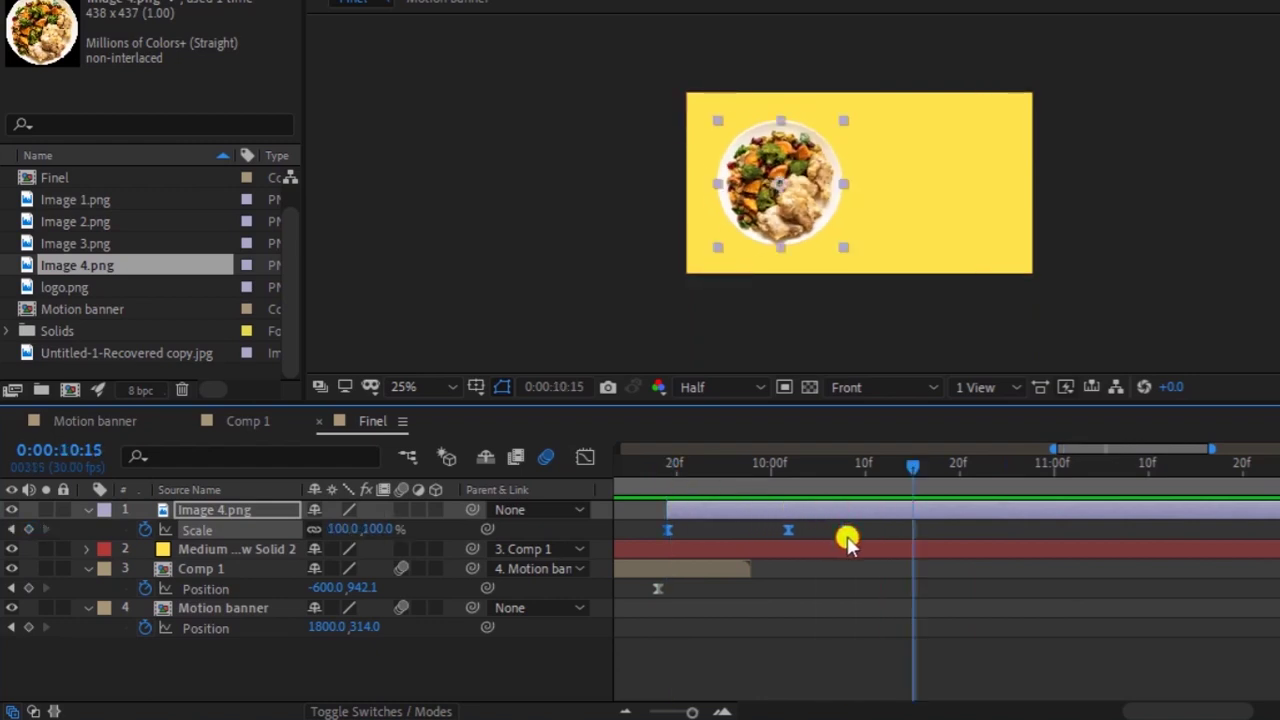
click(668, 470)
key(space)
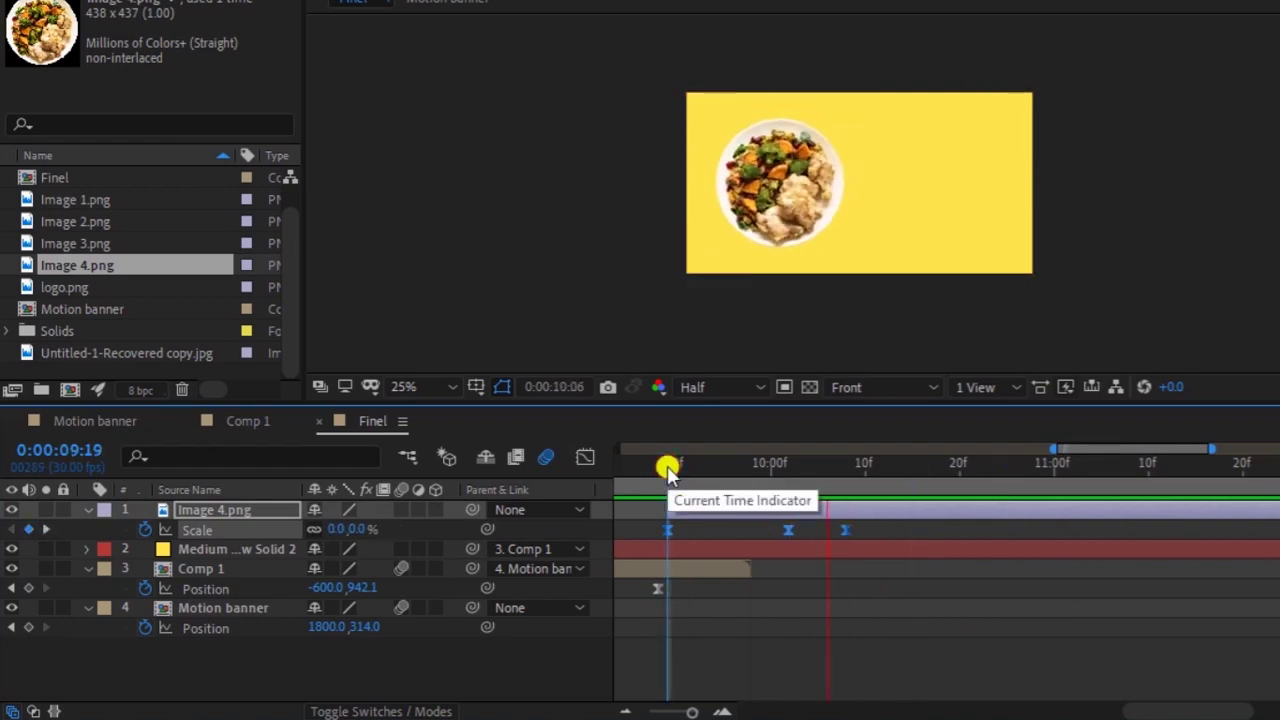
key(space)
drag(770, 480, 668, 484)
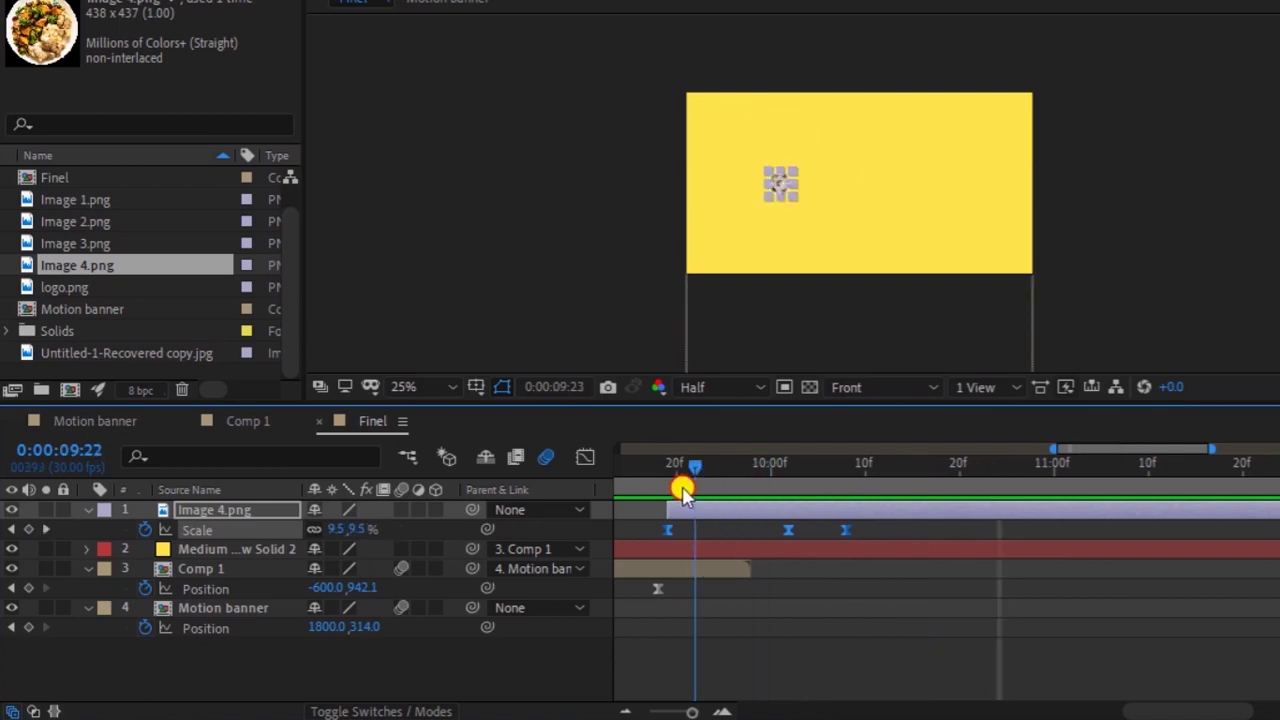
key(space)
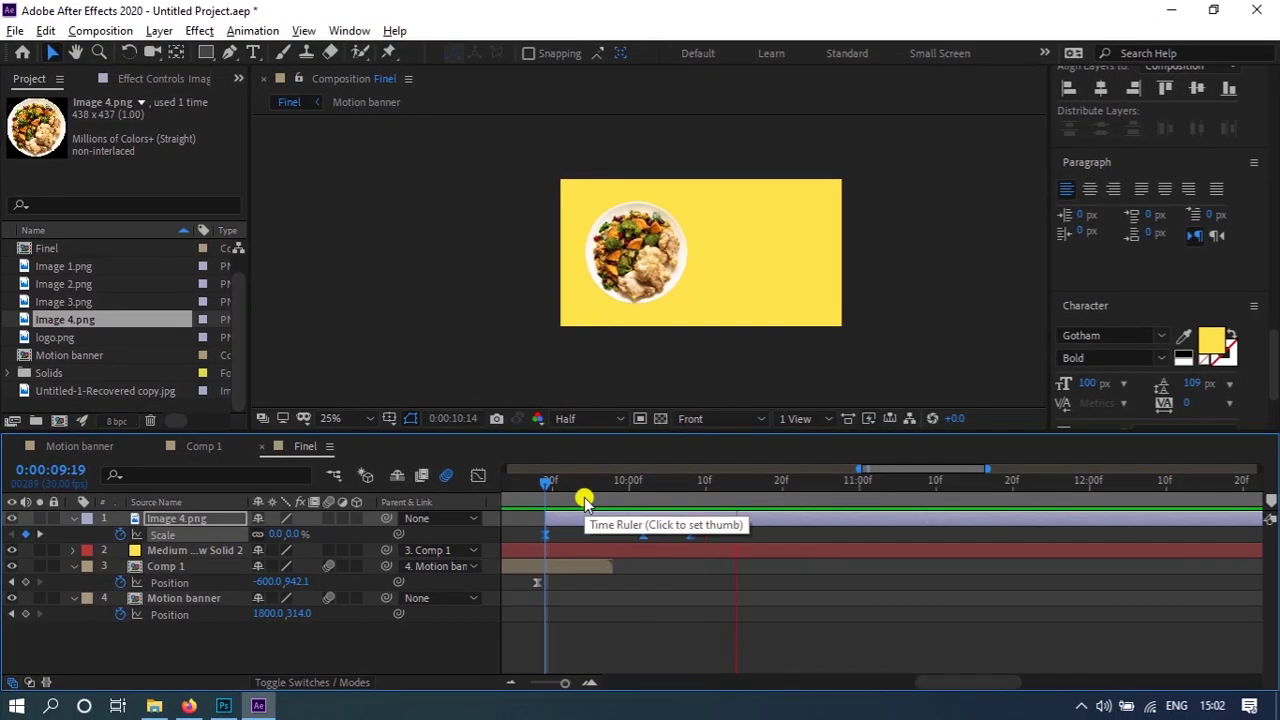
drag(604, 484, 584, 520)
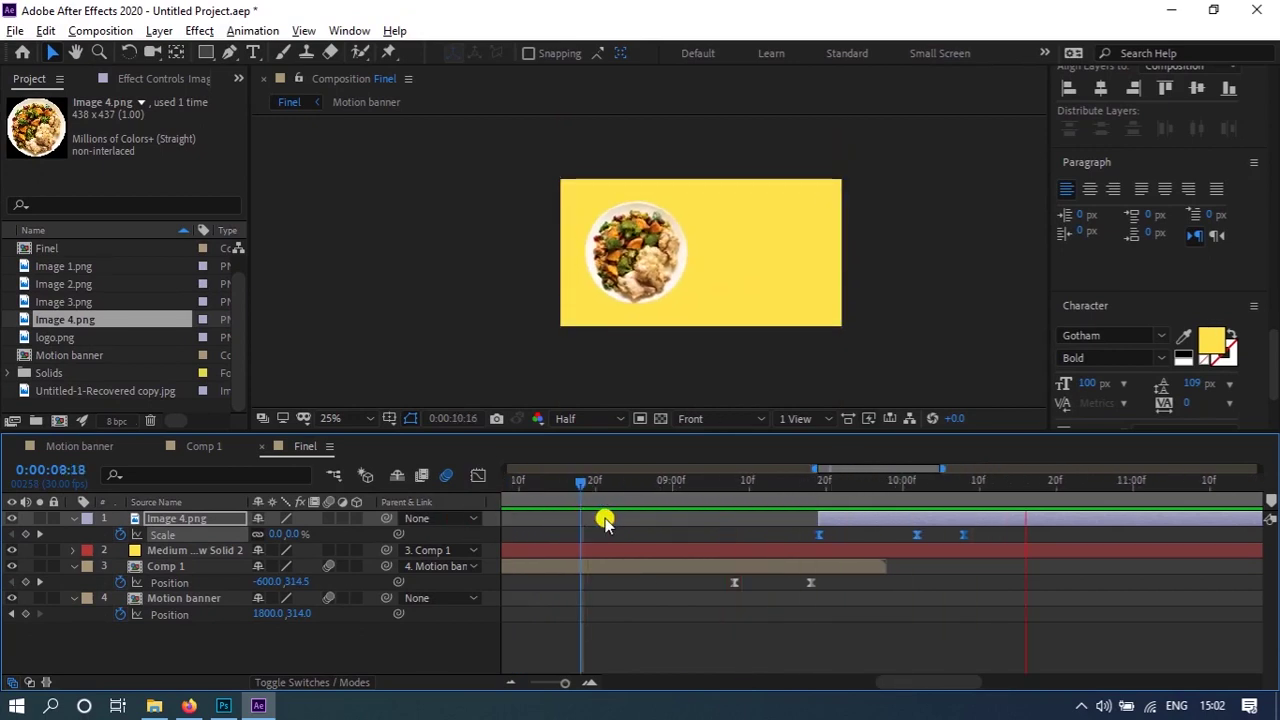
key(space)
- Collapse the plate's Scale and Comp 1's Position properties in the timeline
click(915, 296)
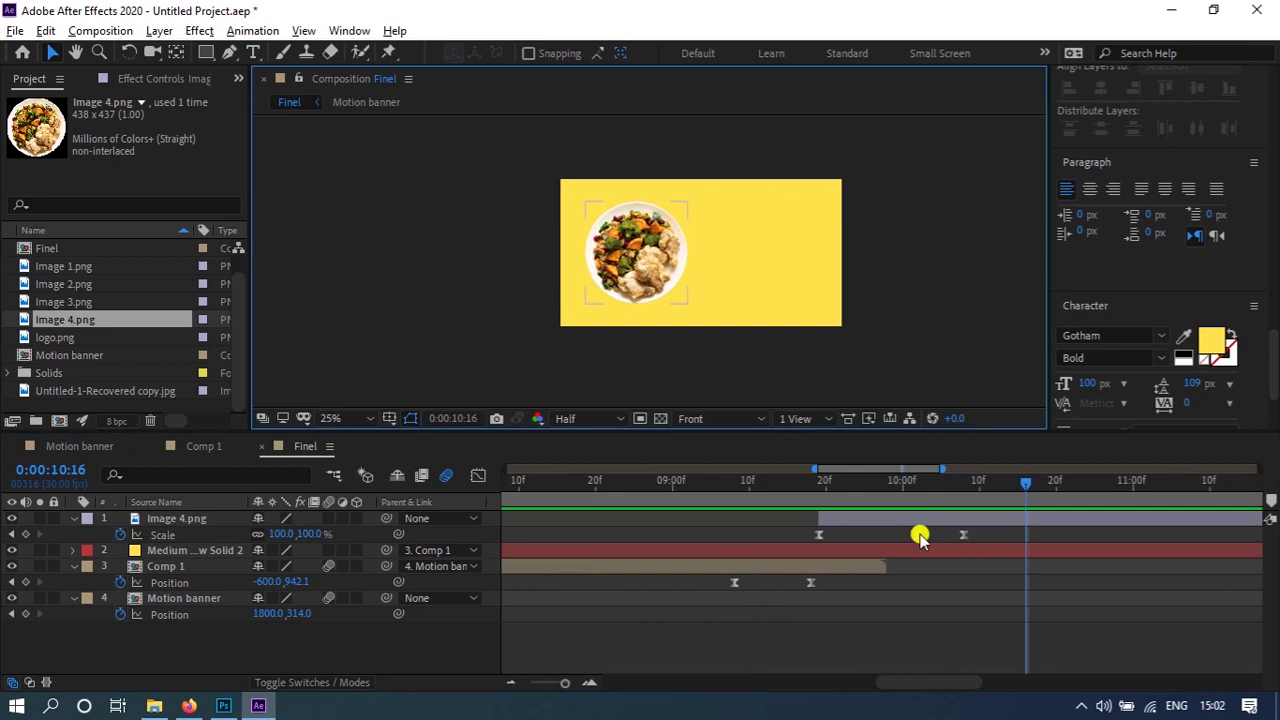
click(272, 645)
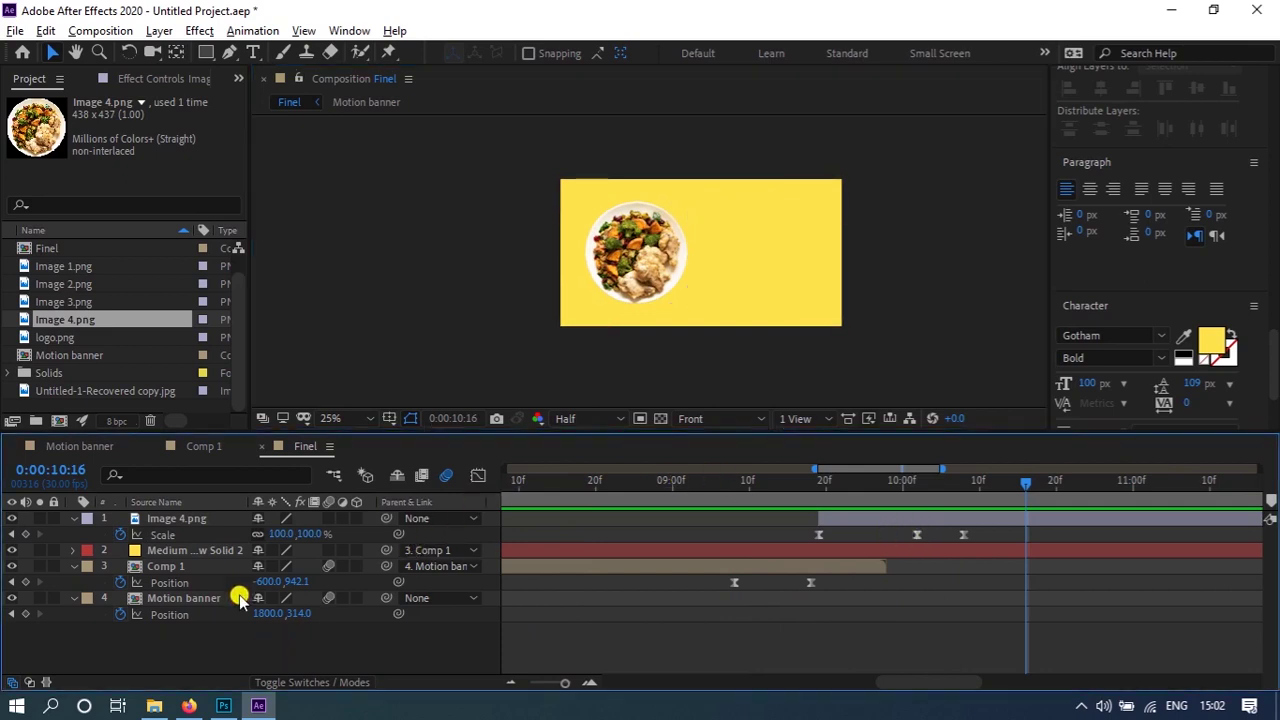
click(200, 503)
click(200, 518)
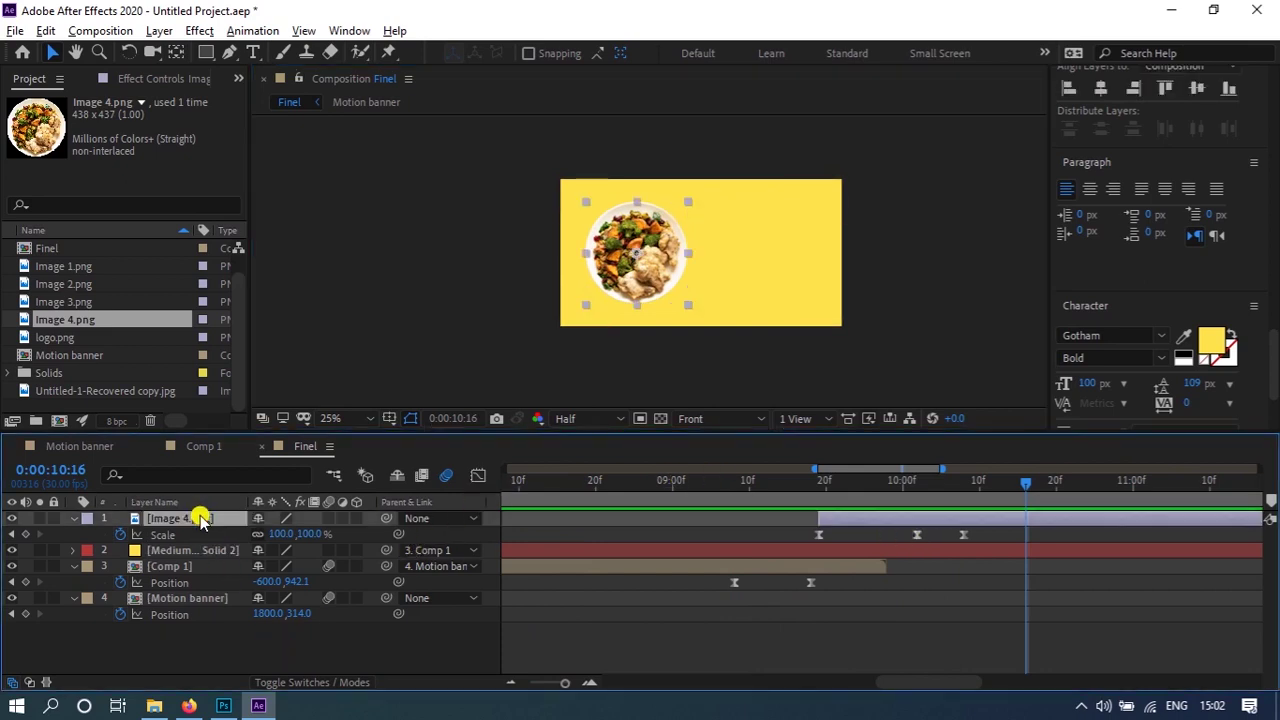
click(200, 502)
key(s)
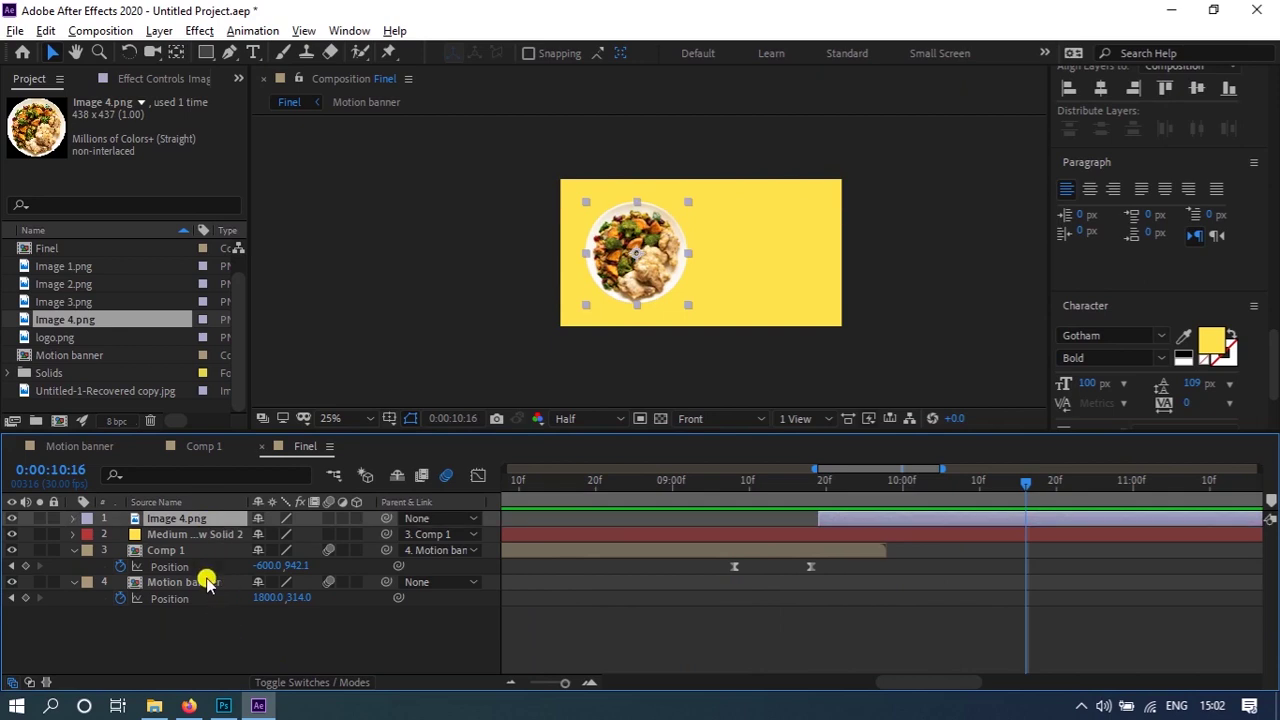
click(200, 557)
key(p)
click(205, 604)
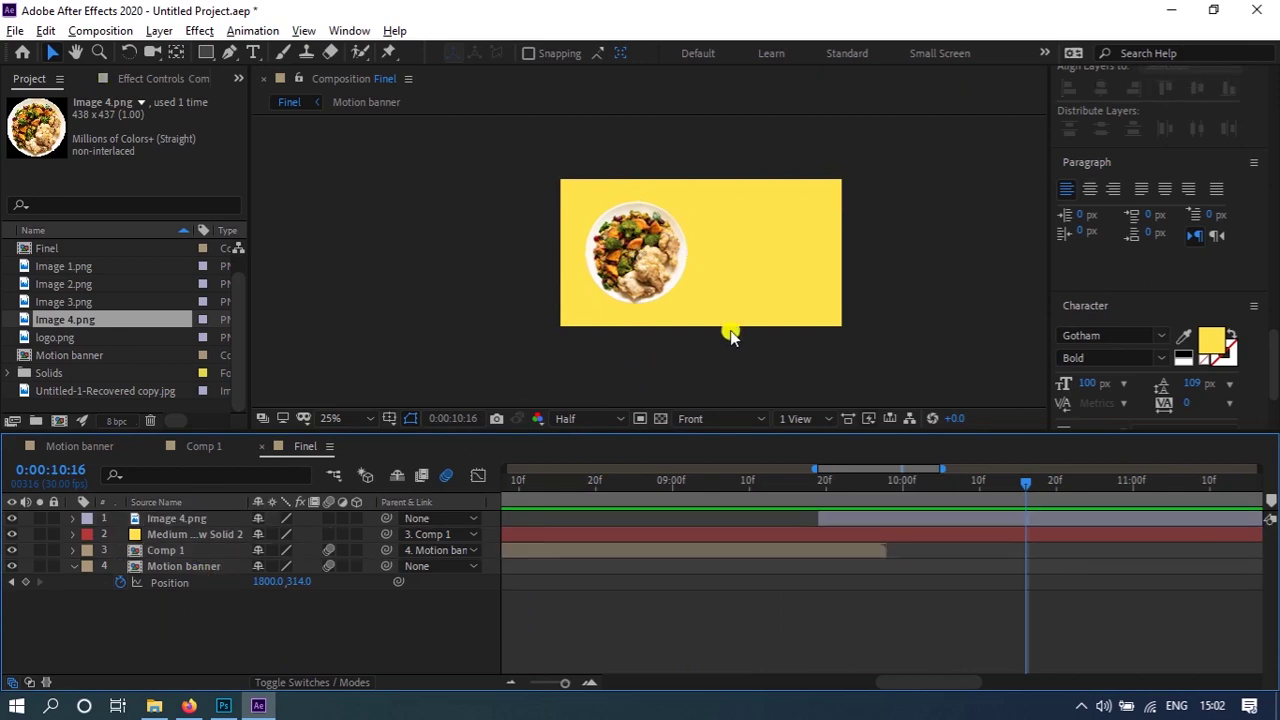
click(695, 303)
- Type 'Good' to the right of the plate and colour it white
click(253, 52)
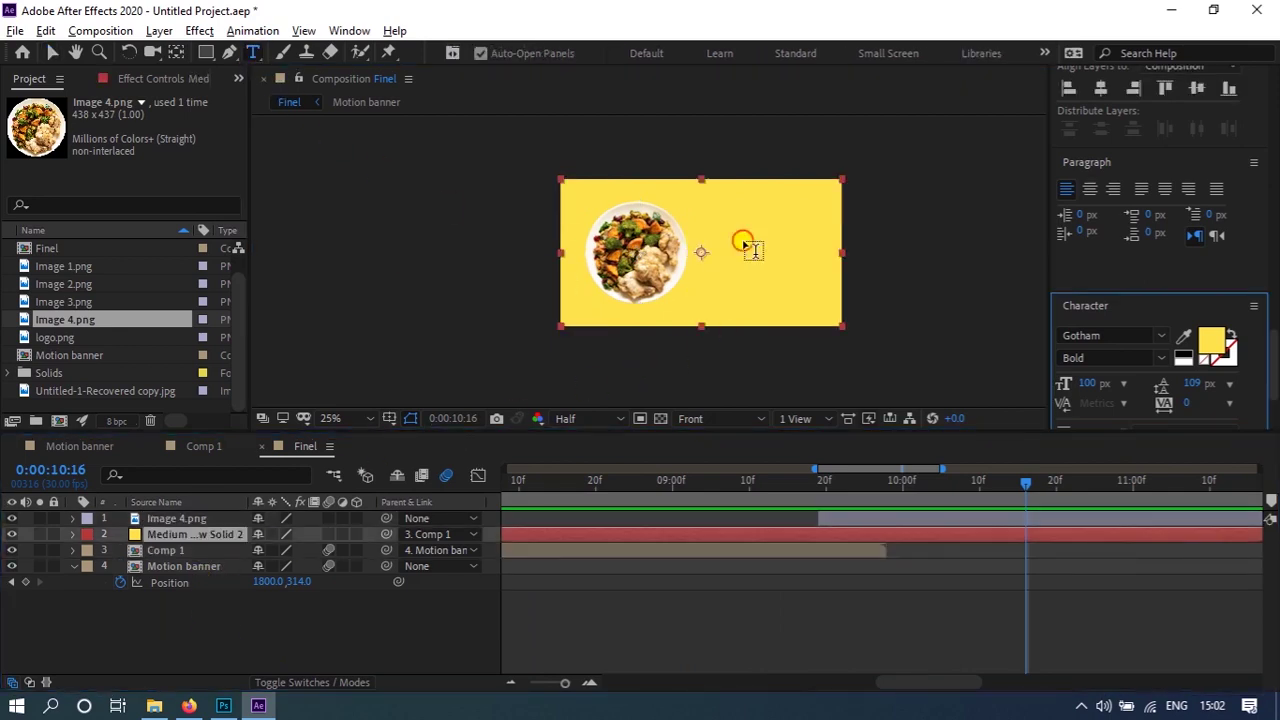
click(745, 240)
text(oog)
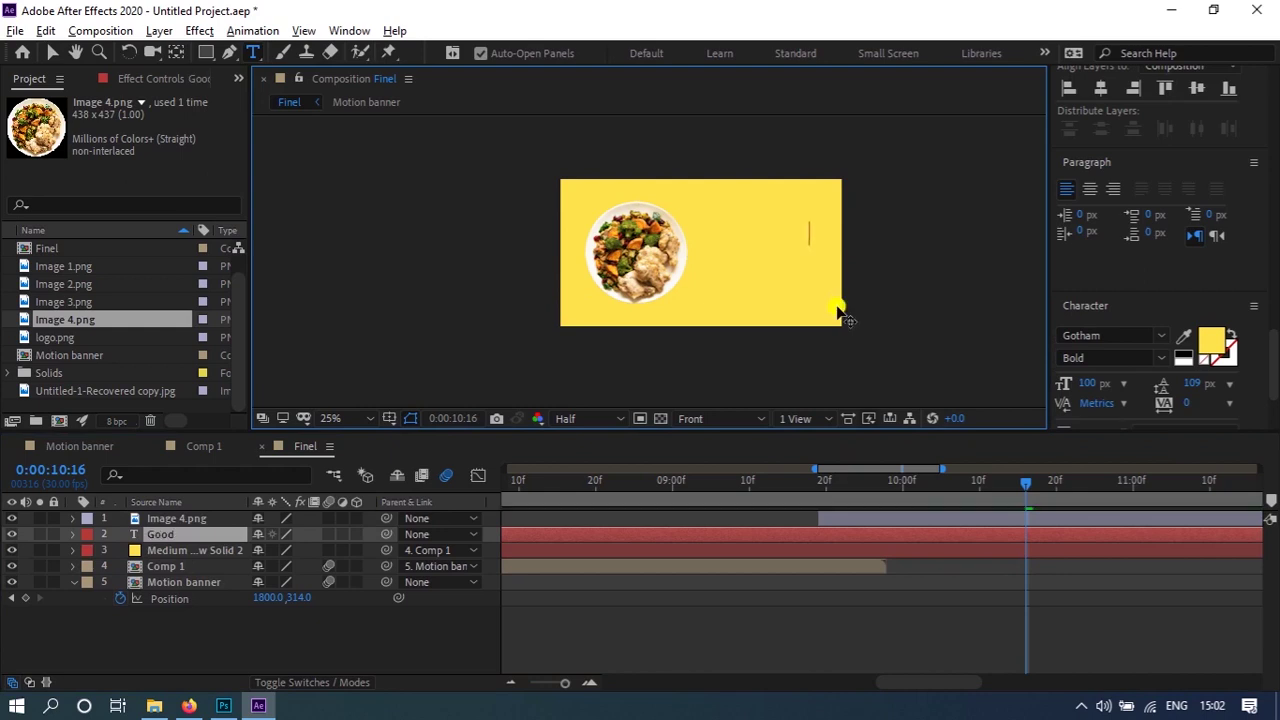
key(ctrl+a)
click(1208, 343)
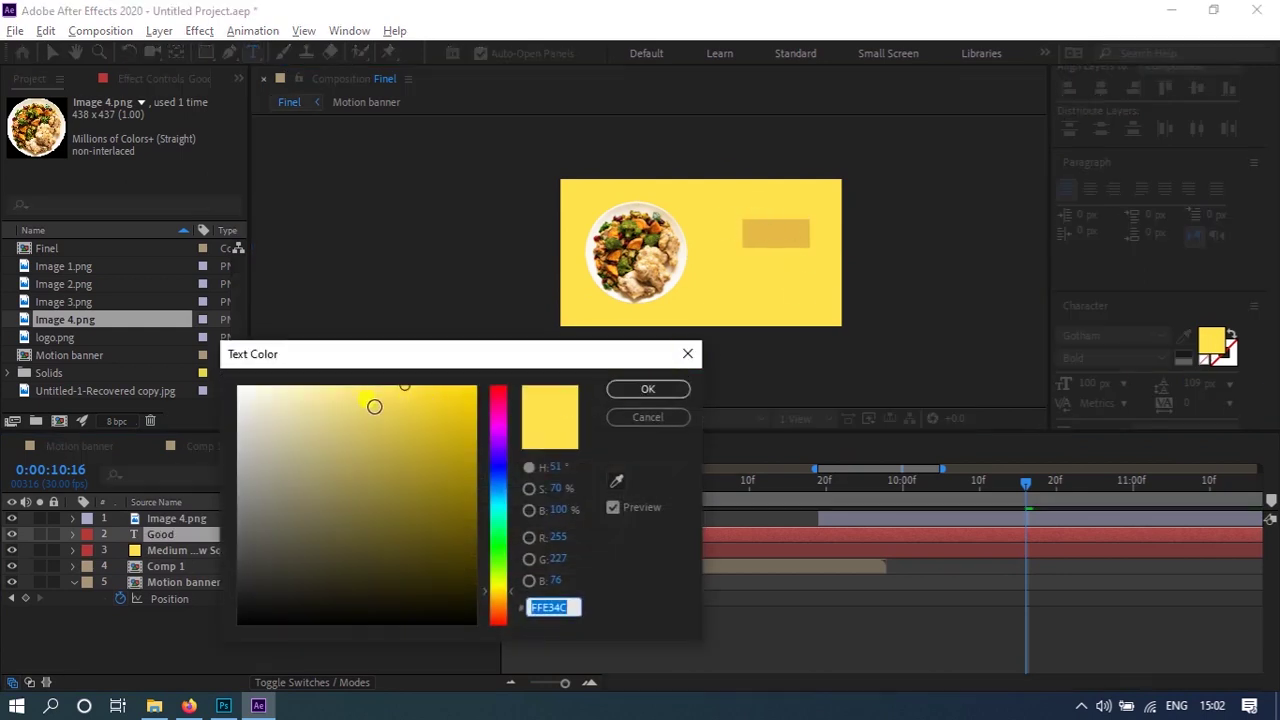
drag(374, 406, 238, 386)
click(648, 389)
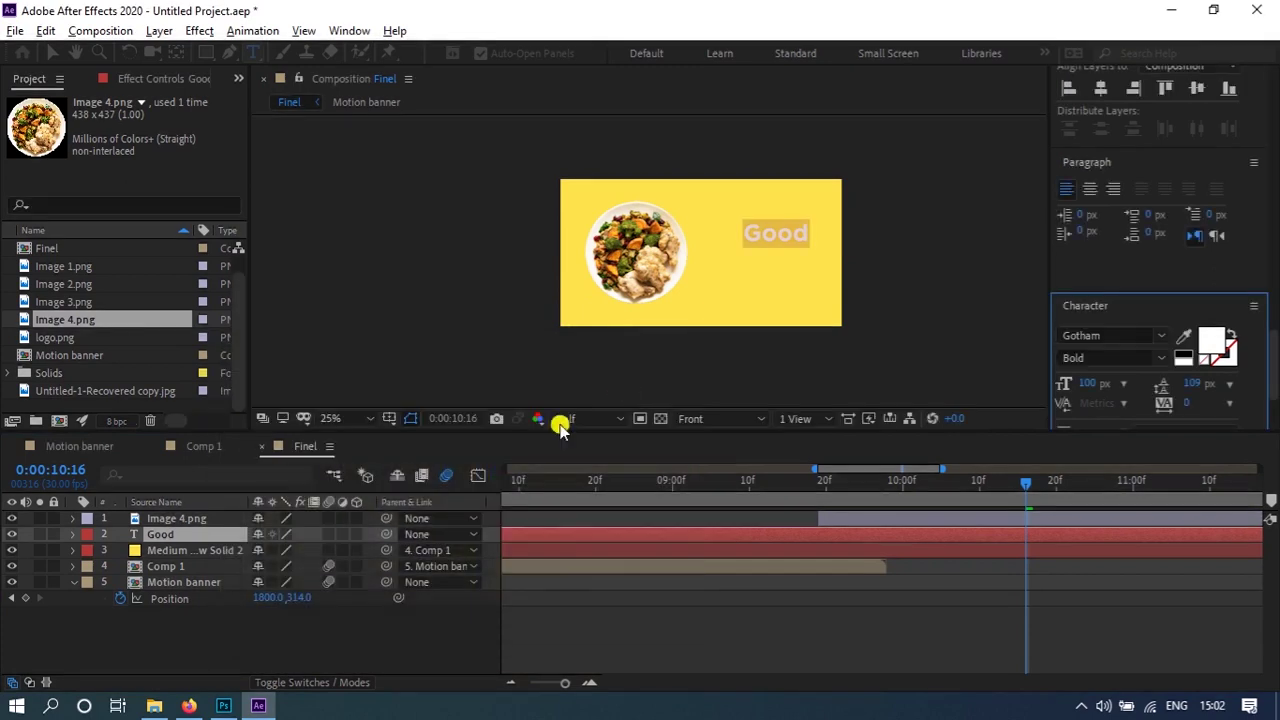
click(366, 625)
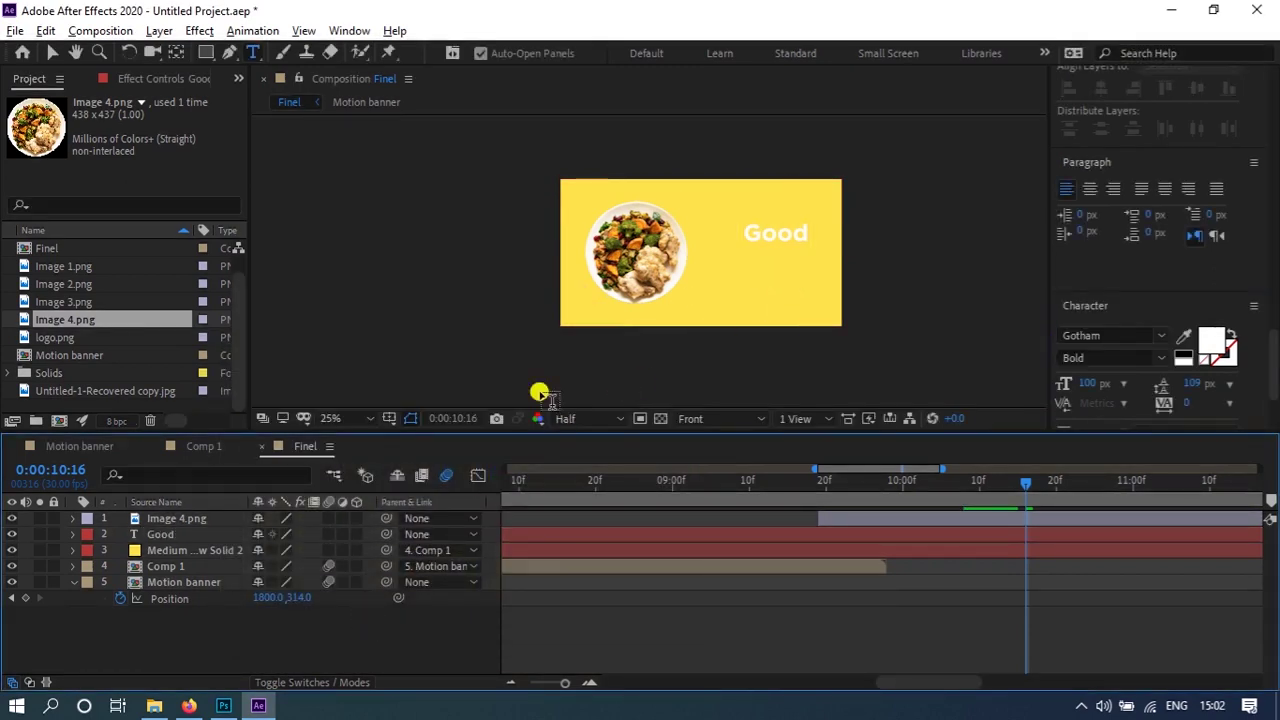
- Move the Good text layer to the top of the layer stack
click(215, 518)
click(218, 535)
drag(220, 535, 225, 521)
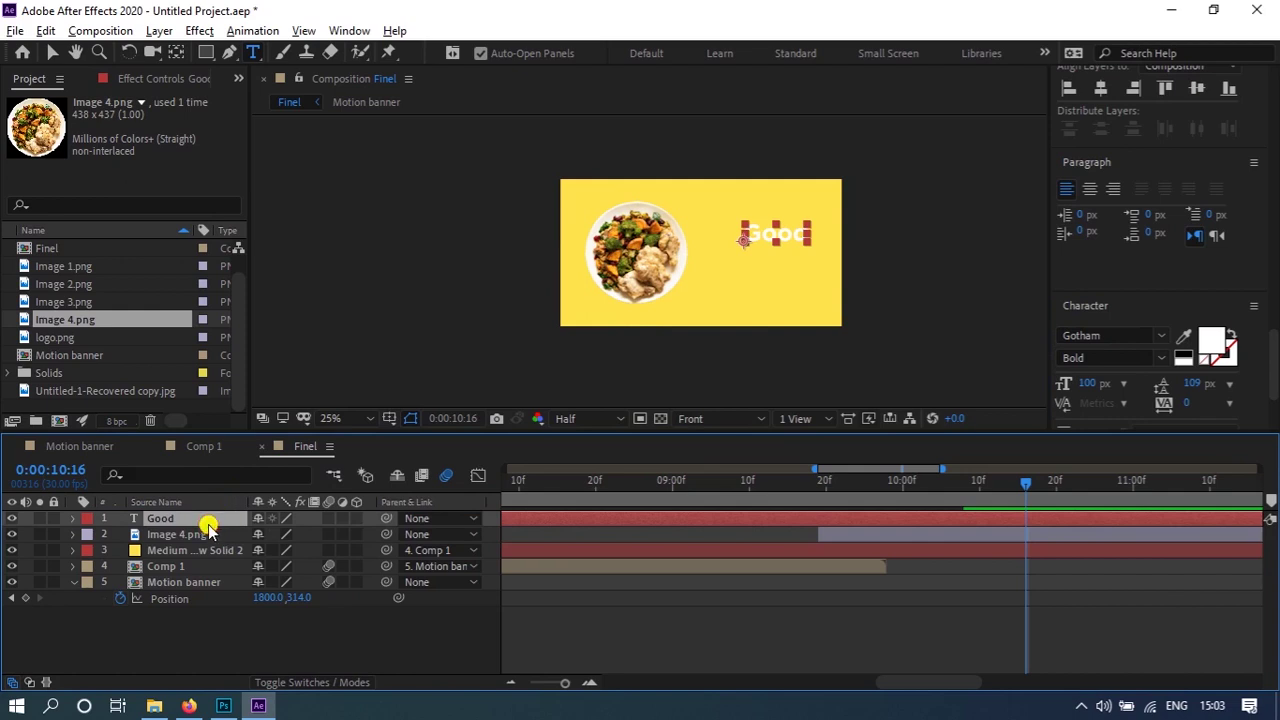
- Duplicate the Good text layer and place the copy just below it
ctrl+click(205, 535)
key(ctrl+d)
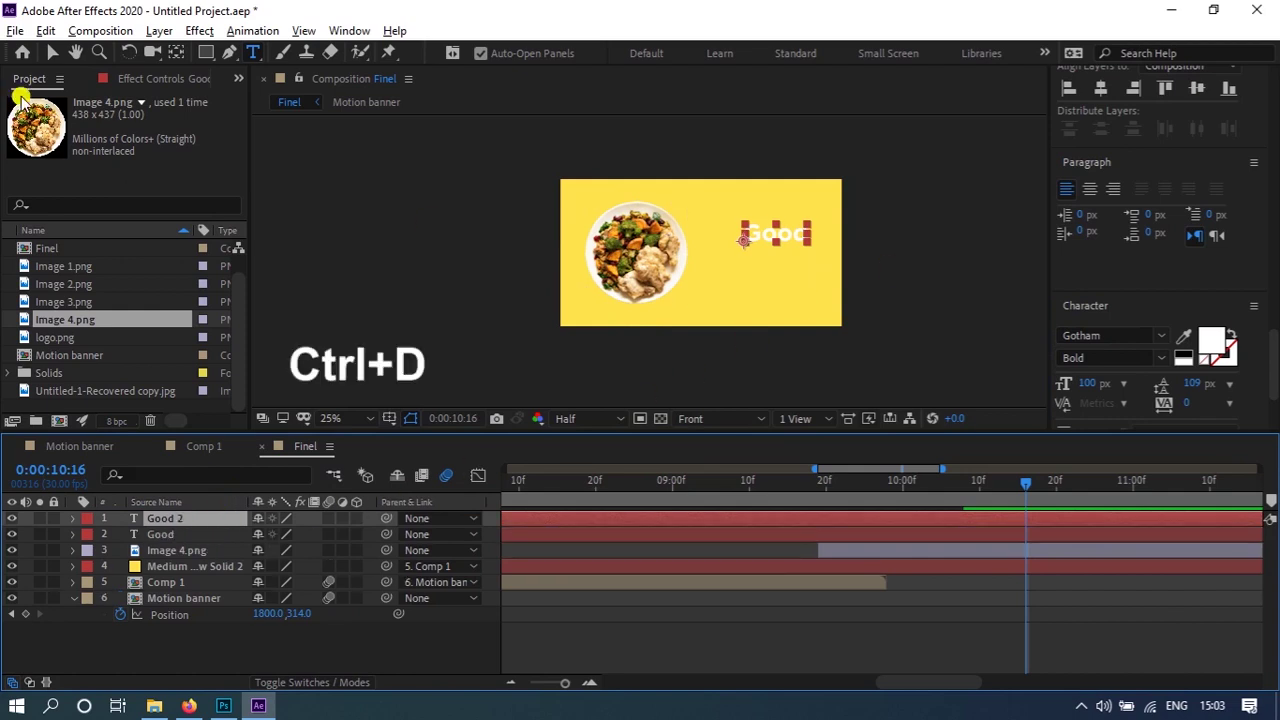
click(52, 52)
drag(788, 240, 785, 260)
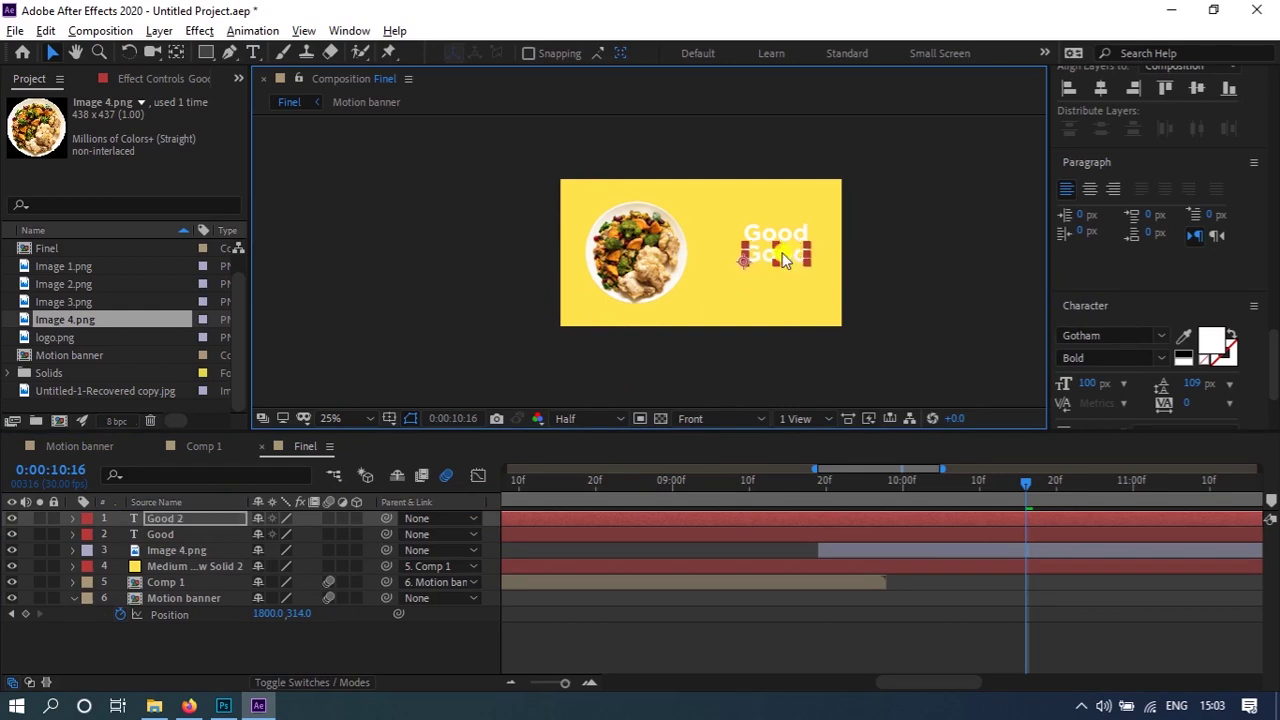
- Change the copy's text to 'Service' and return the playhead to 9:19
double_click(780, 258)
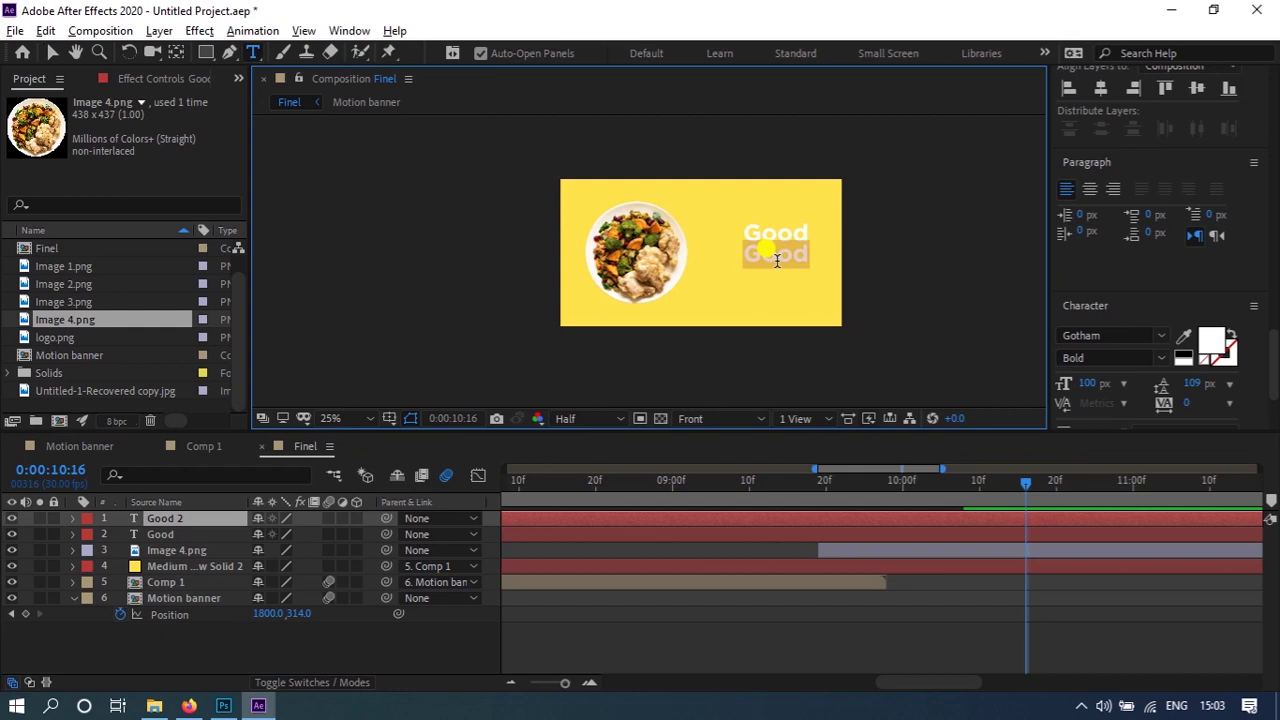
text(Service)
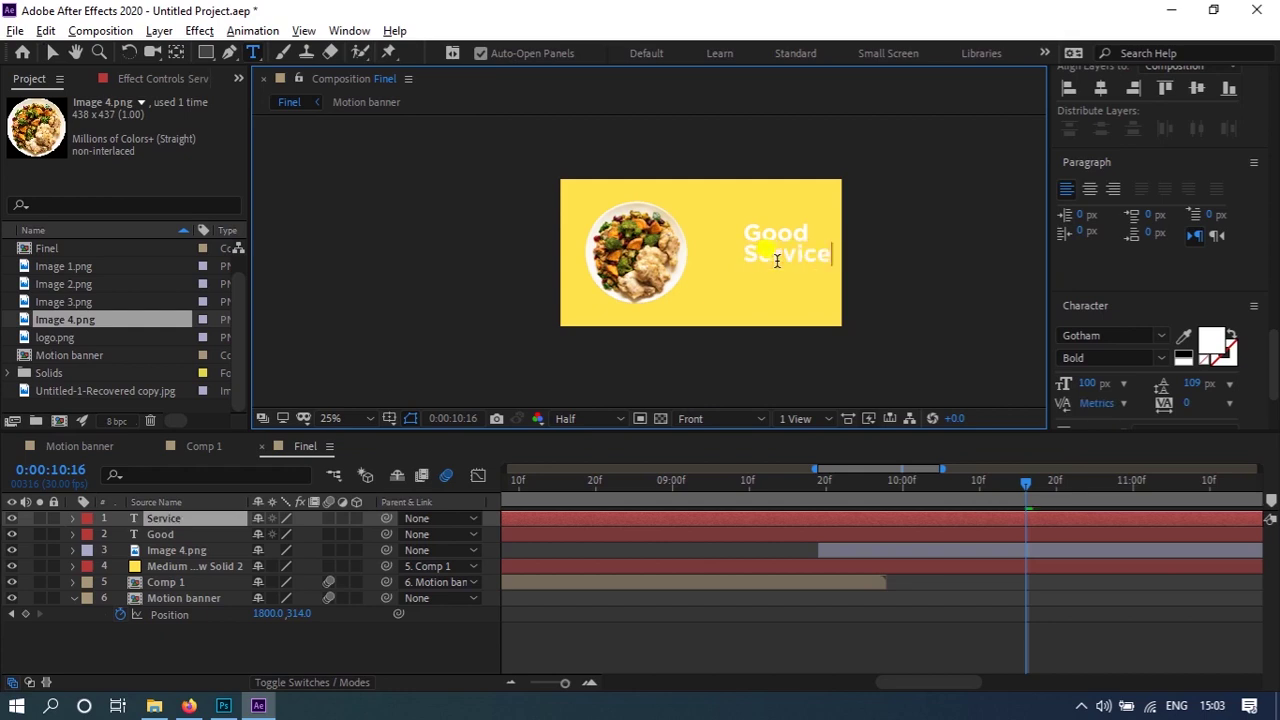
click(52, 52)
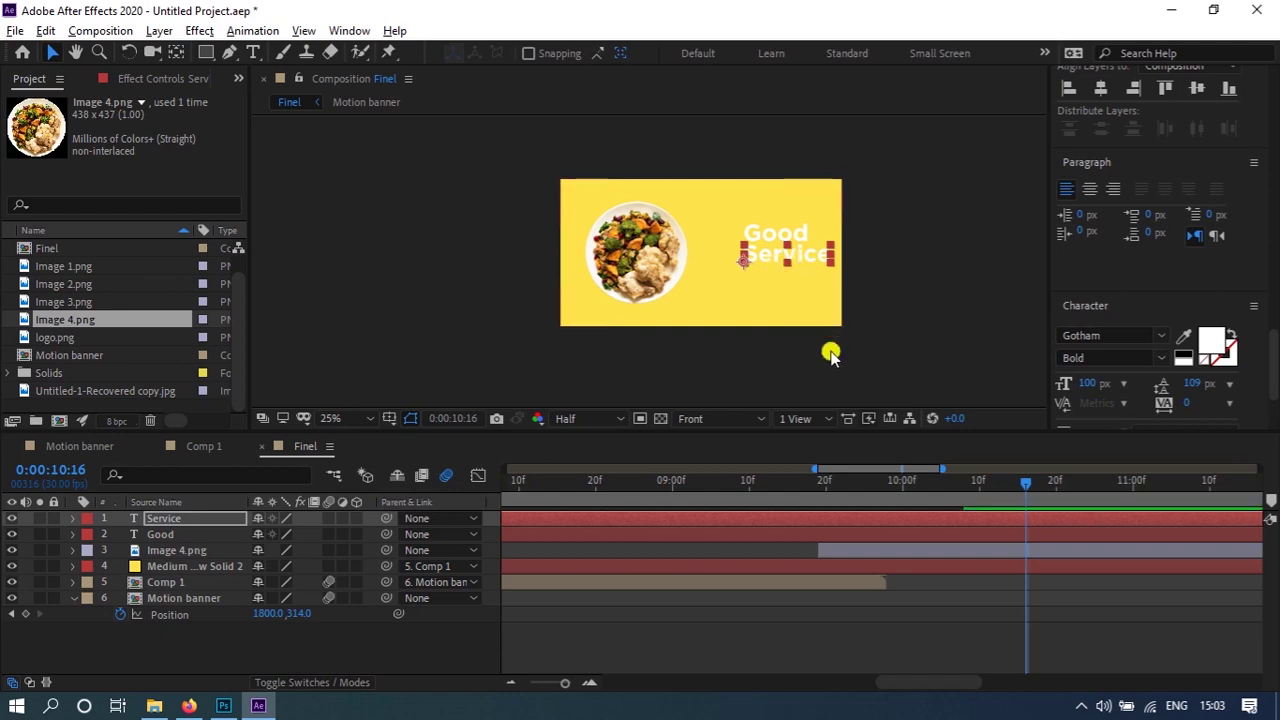
click(824, 492)
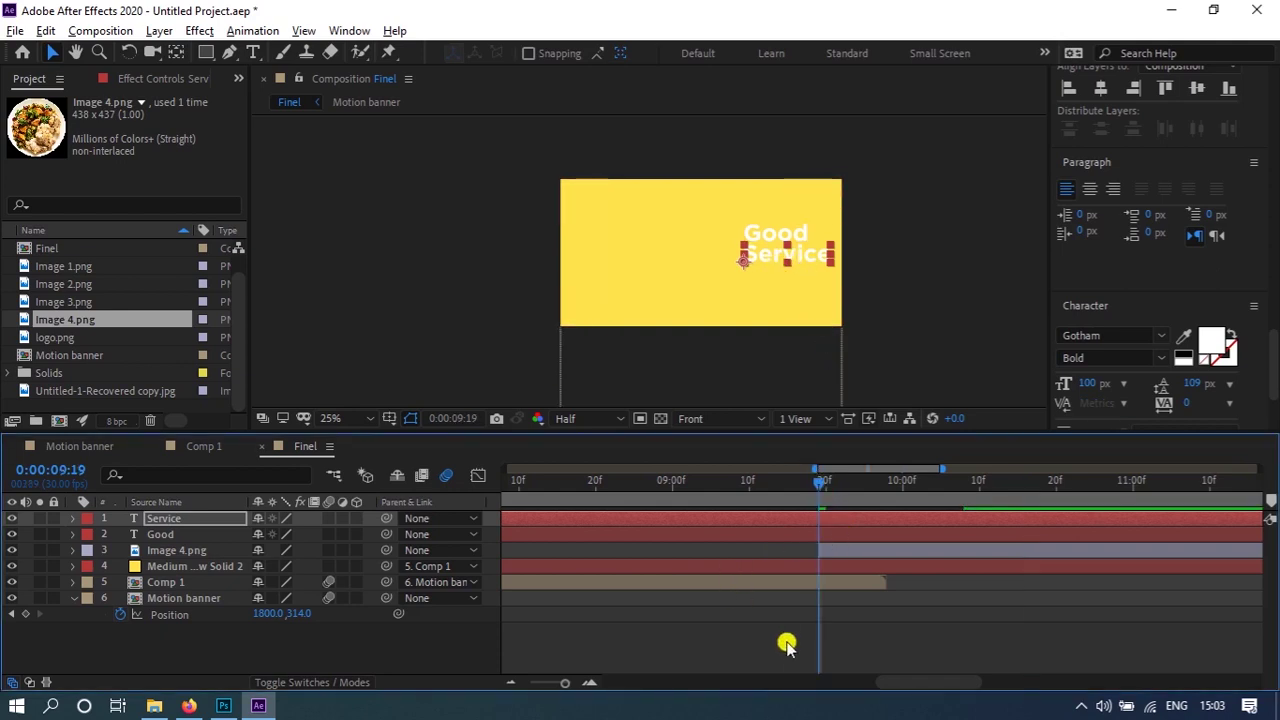
- Trim the Service and Good layers' in-points to the 9:19 playhead
drag(556, 682, 520, 690)
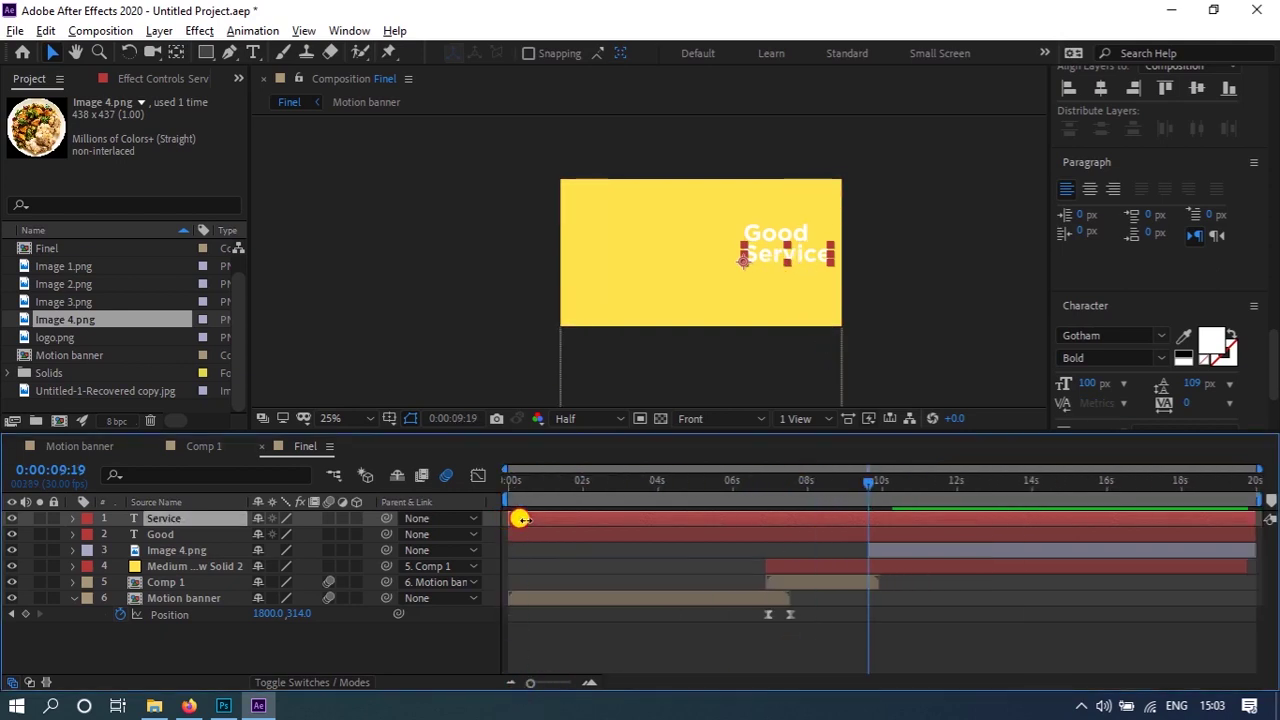
drag(511, 518, 812, 523)
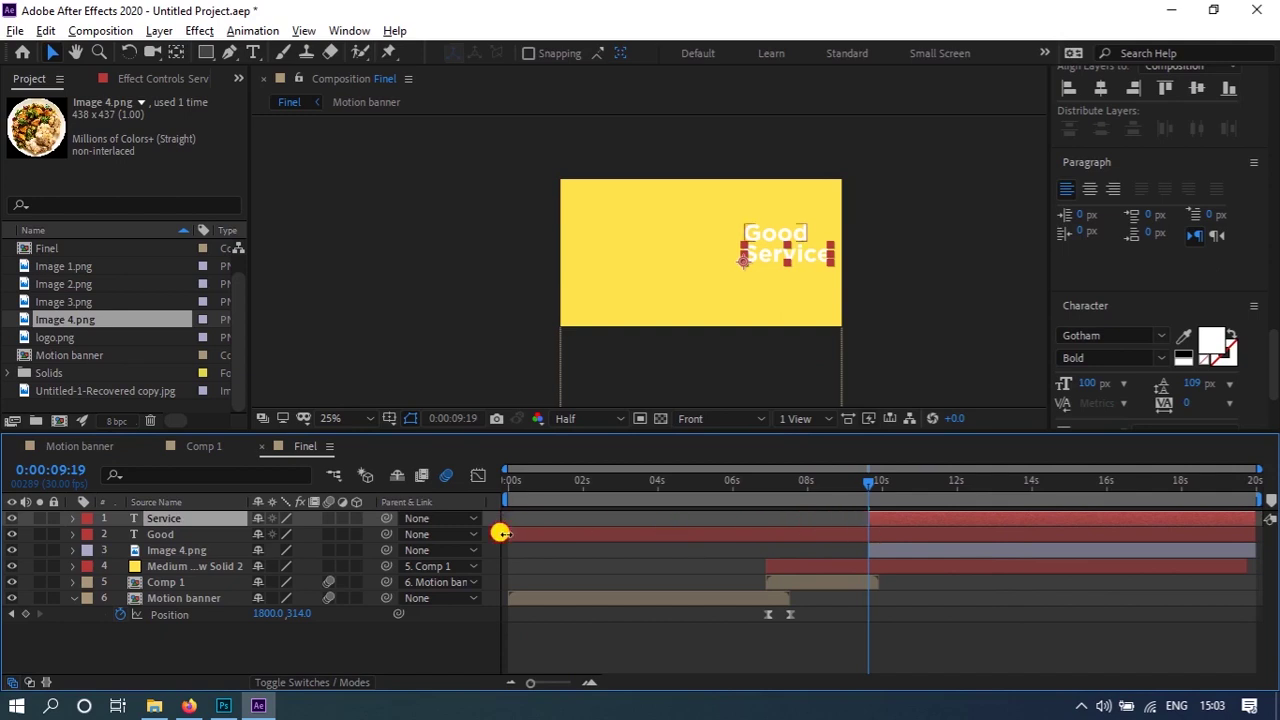
drag(508, 534, 868, 538)
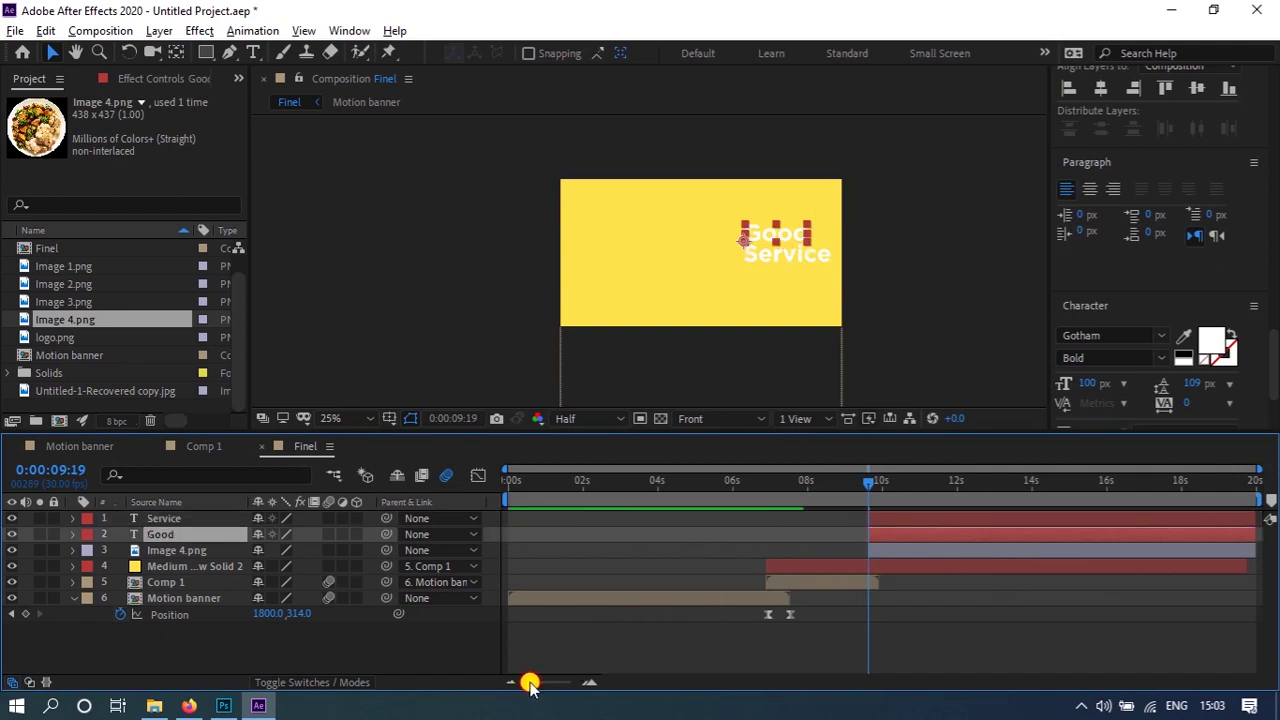
- Check the Good Service title at 9:19 and select both text layers
drag(530, 685, 546, 682)
click(860, 491)
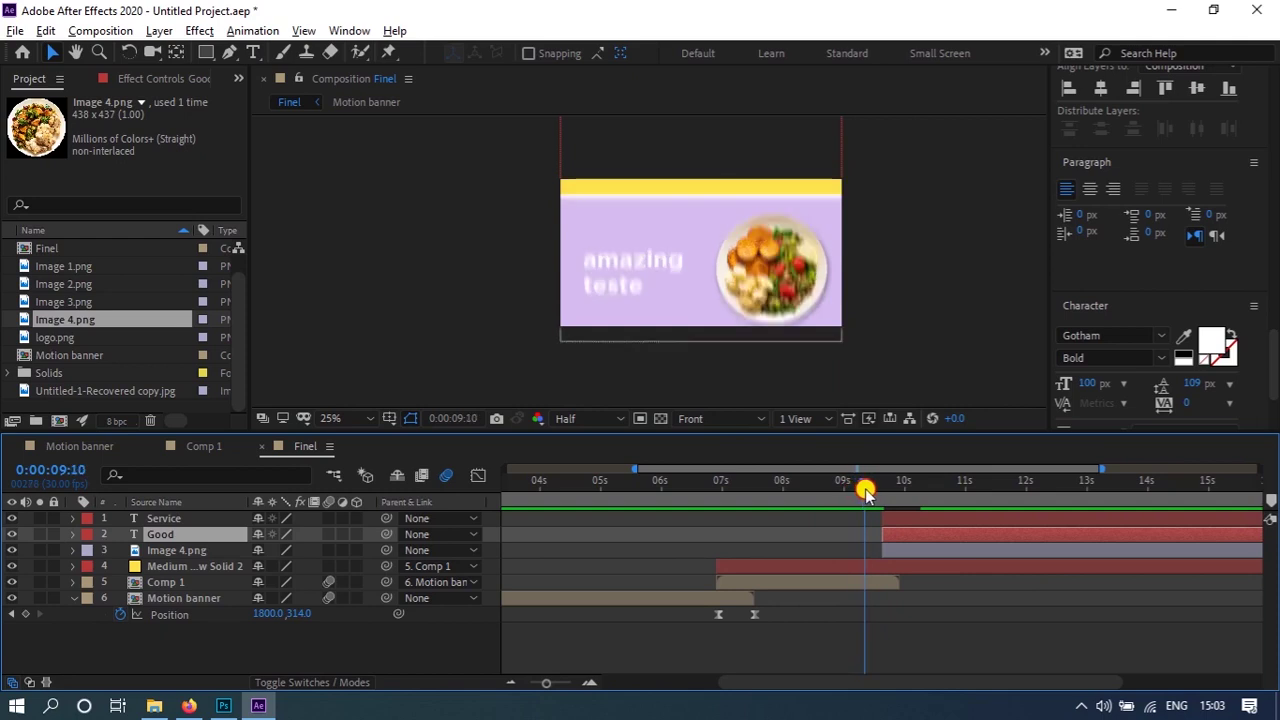
drag(865, 491, 902, 508)
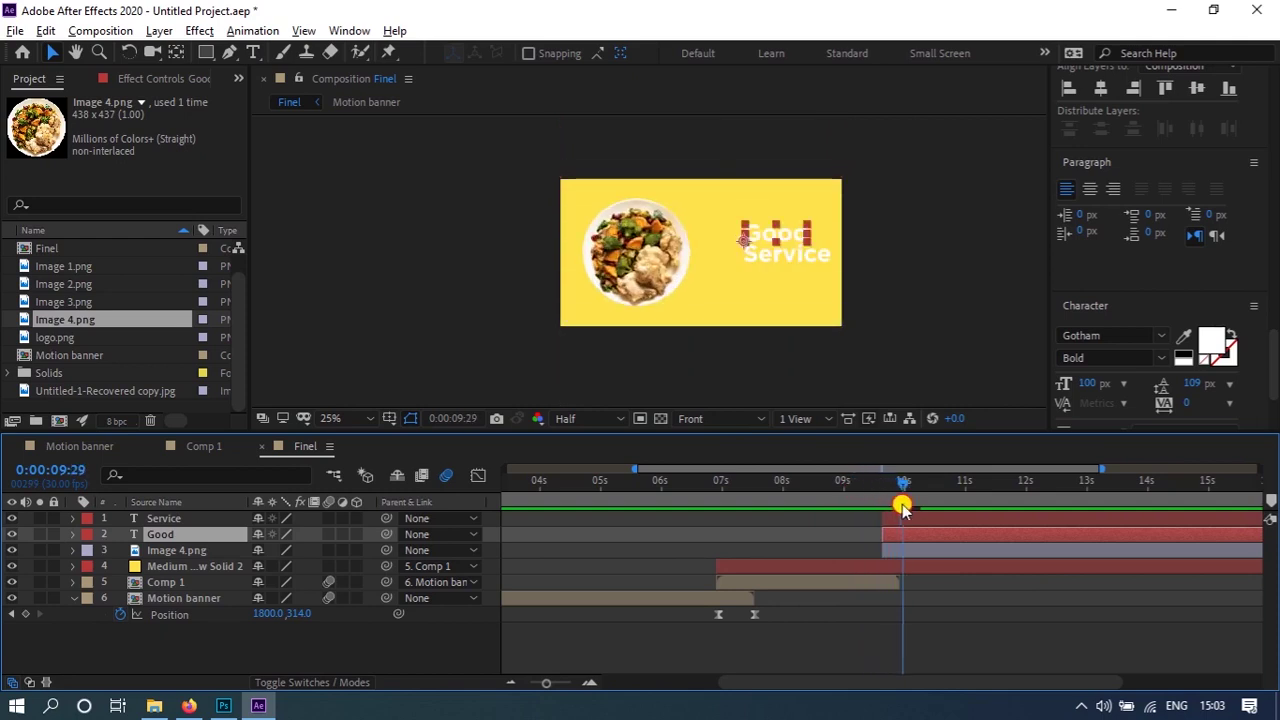
drag(902, 508, 882, 508)
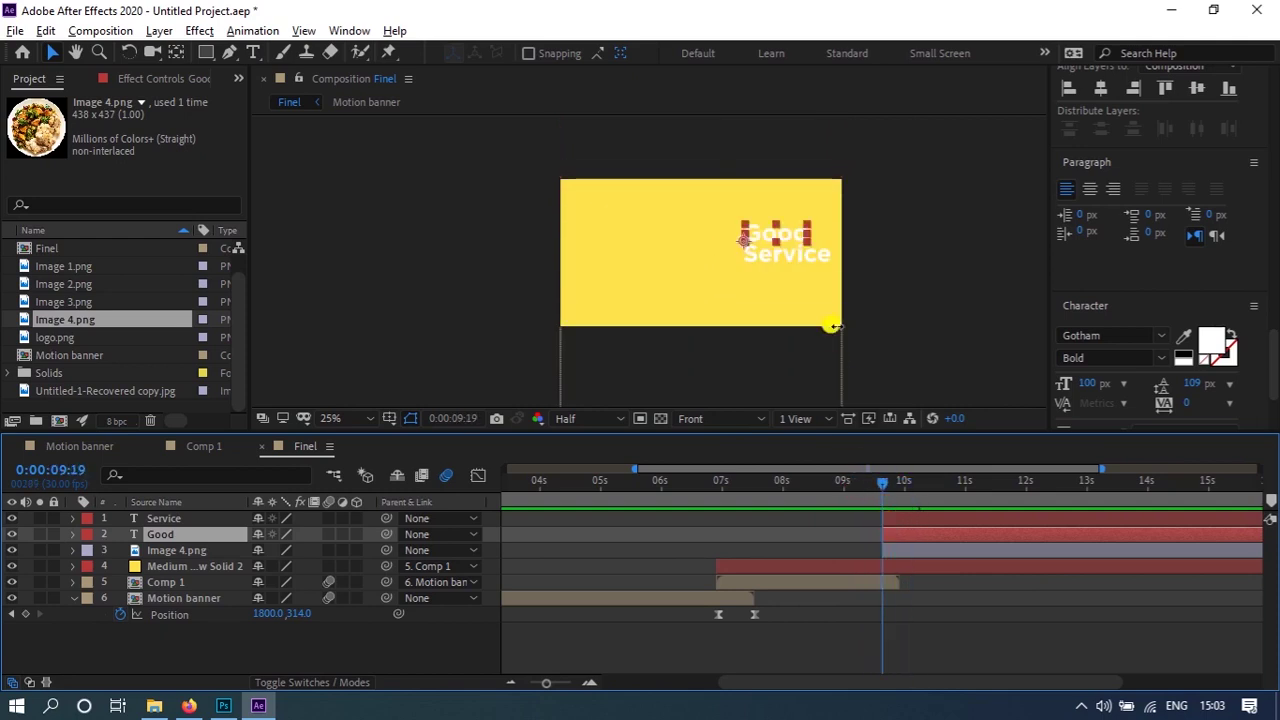
key(period)
key(period)
drag(794, 194, 706, 263)
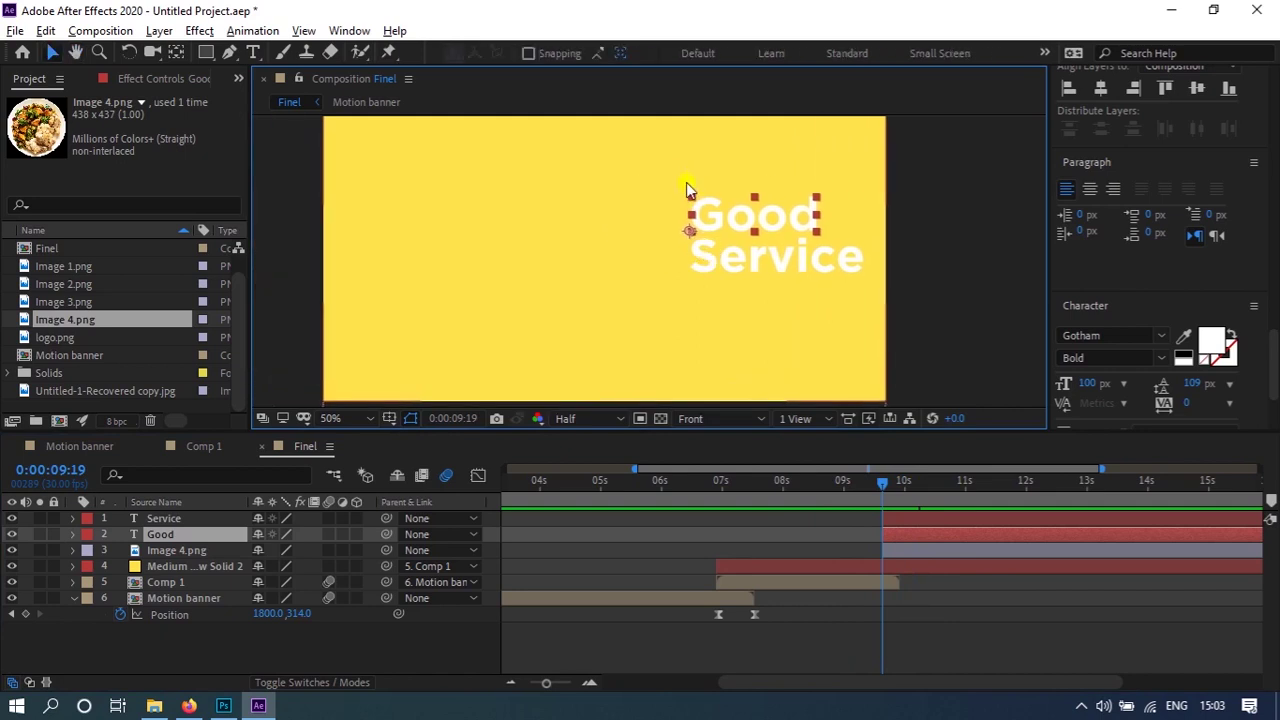
click(745, 258)
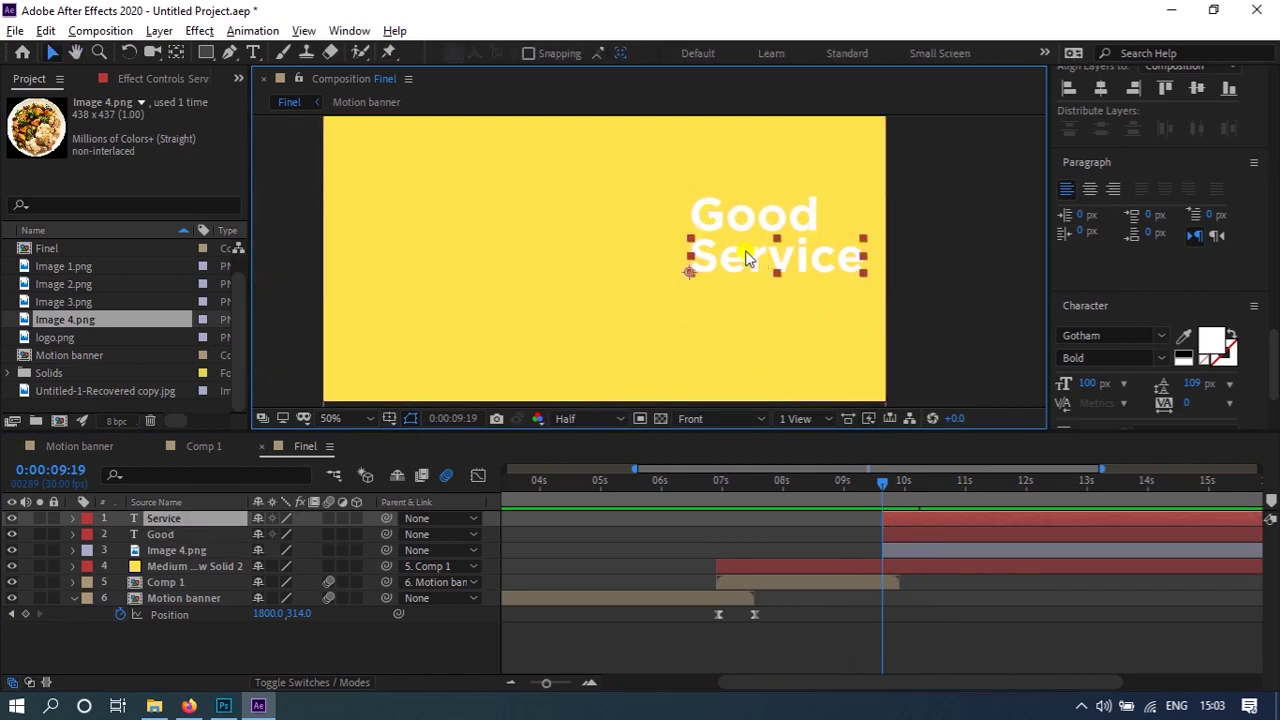
key(comma)
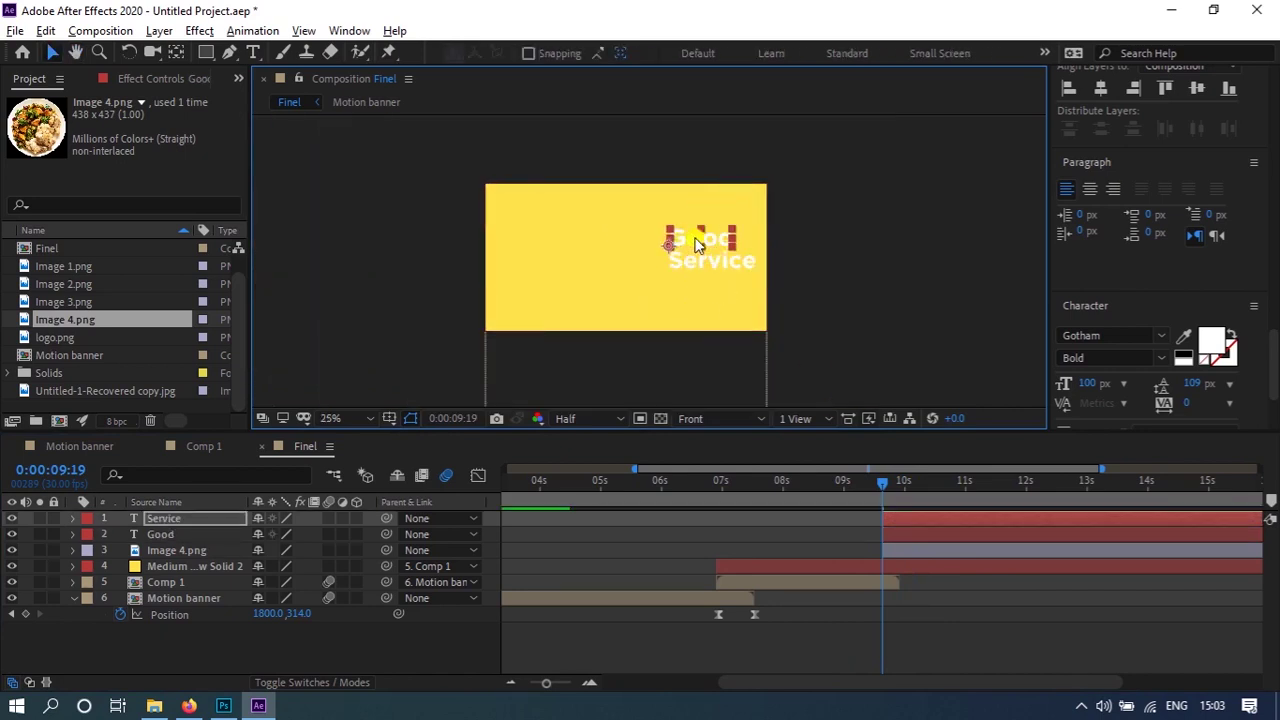
ctrl+click(178, 535)
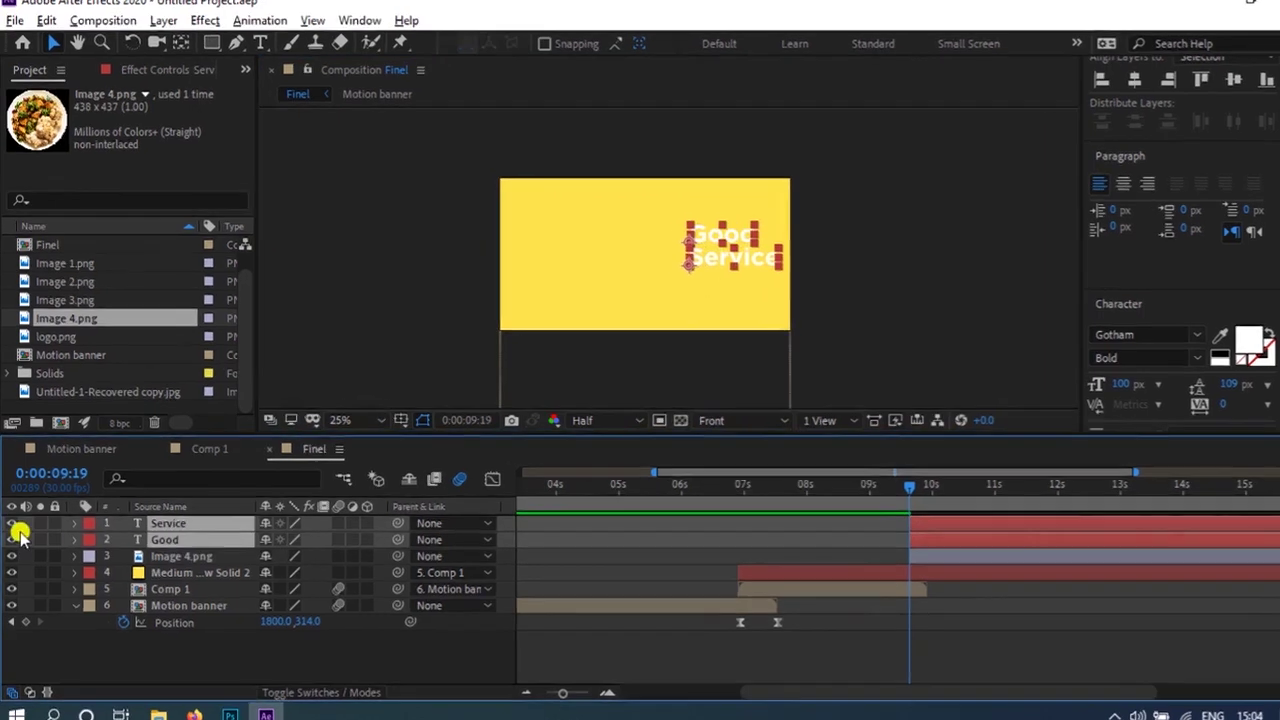
- Key Position on Good and Service just after 9:19, starting both offset right at X 1206
drag(11, 518, 11, 535)
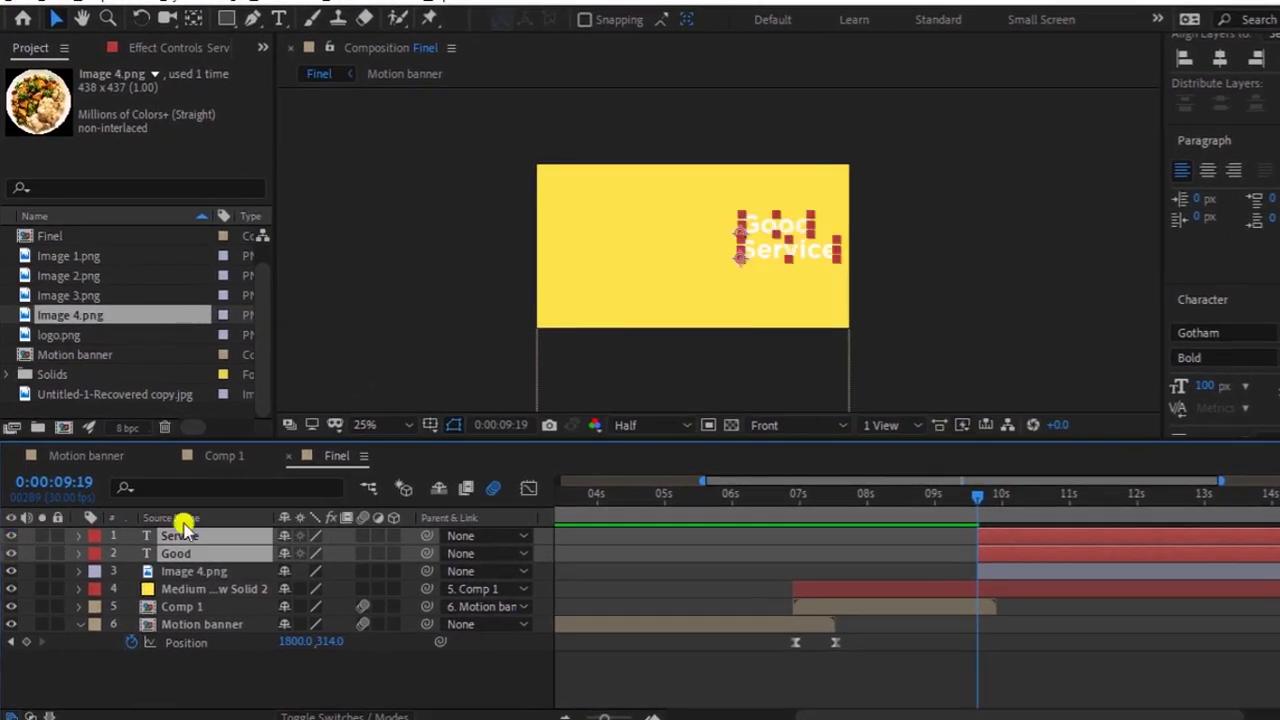
key(p)
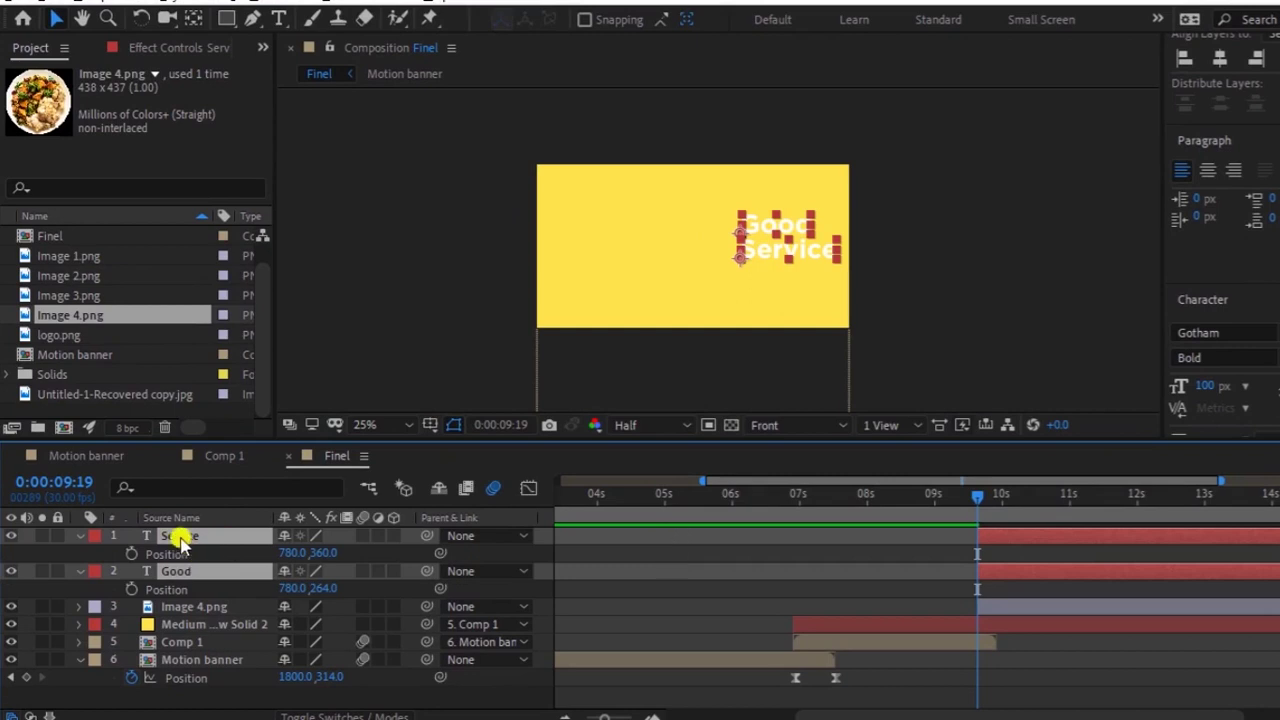
click(131, 554)
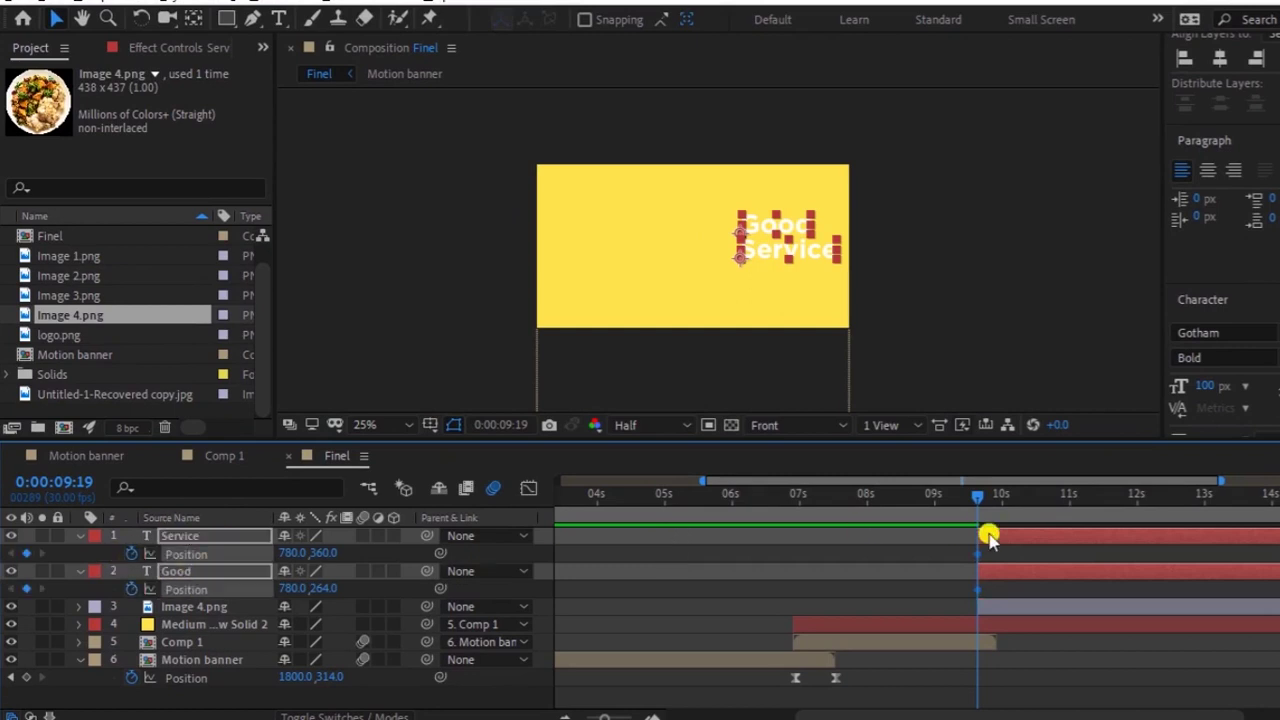
drag(979, 558, 1089, 553)
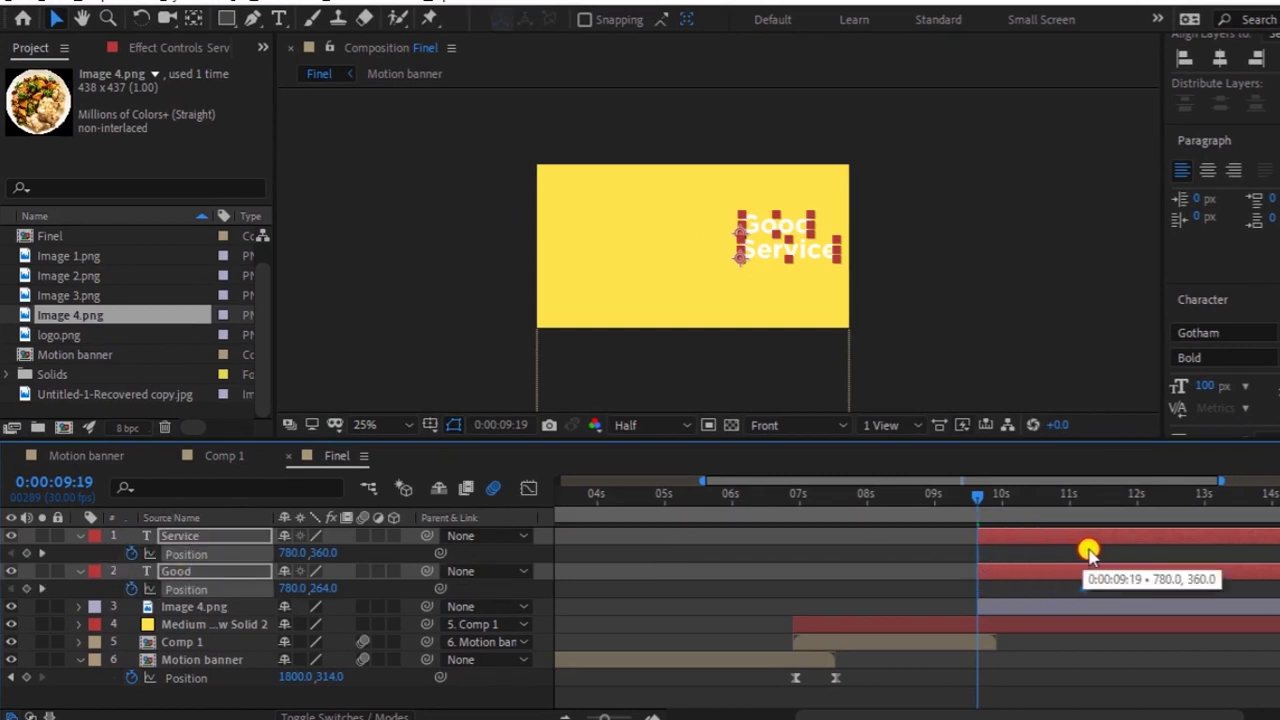
drag(300, 553, 716, 532)
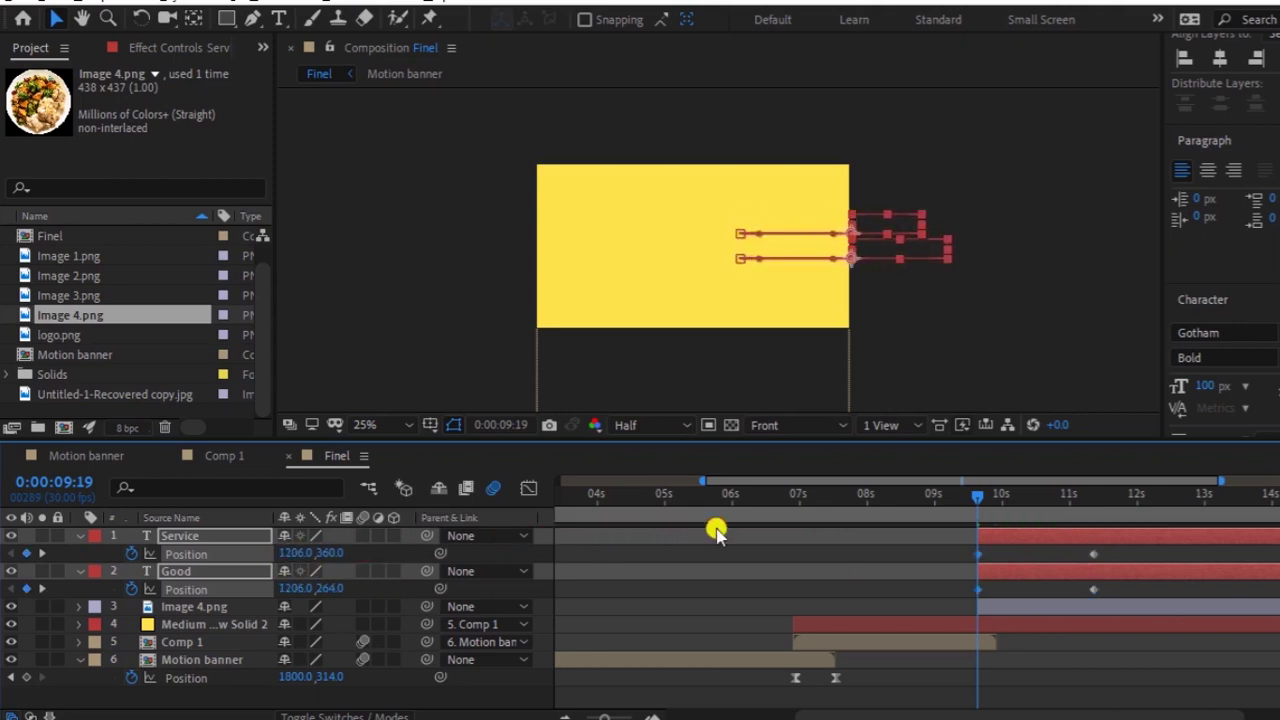
- Retime the end Position keyframes to about 10:04 at X 780 and apply Easy Ease
key(space)
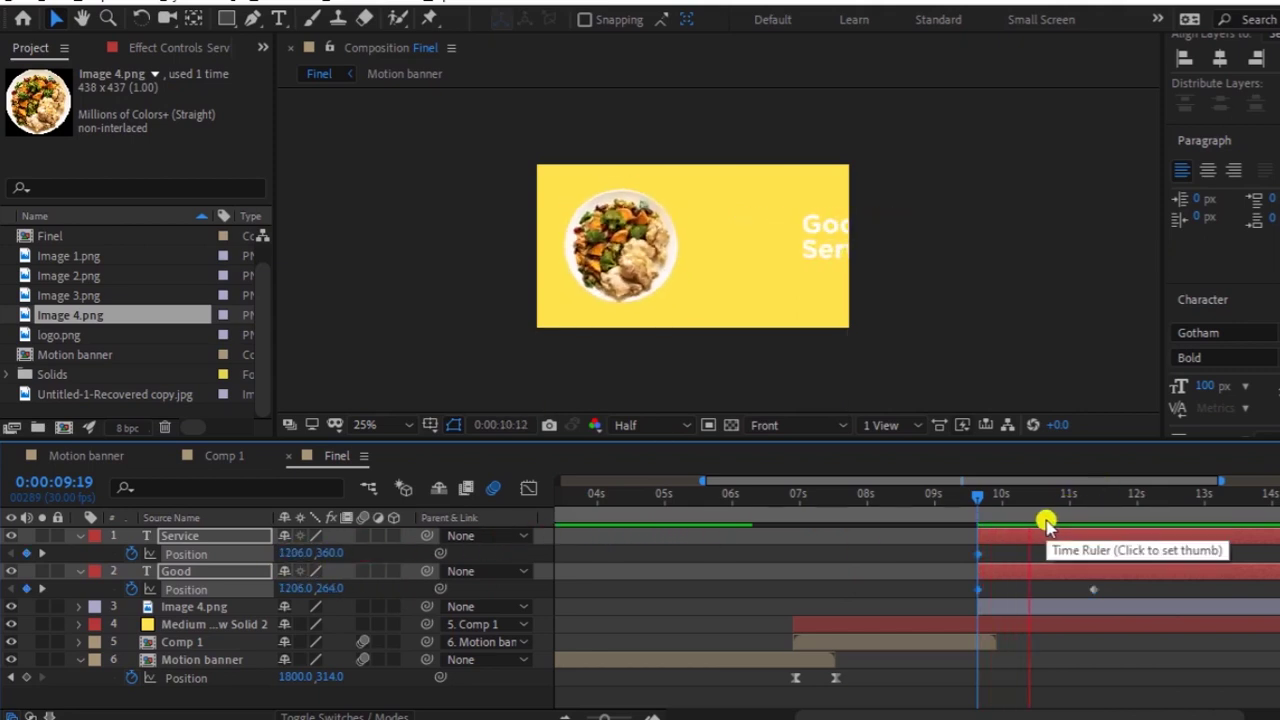
click(1092, 554)
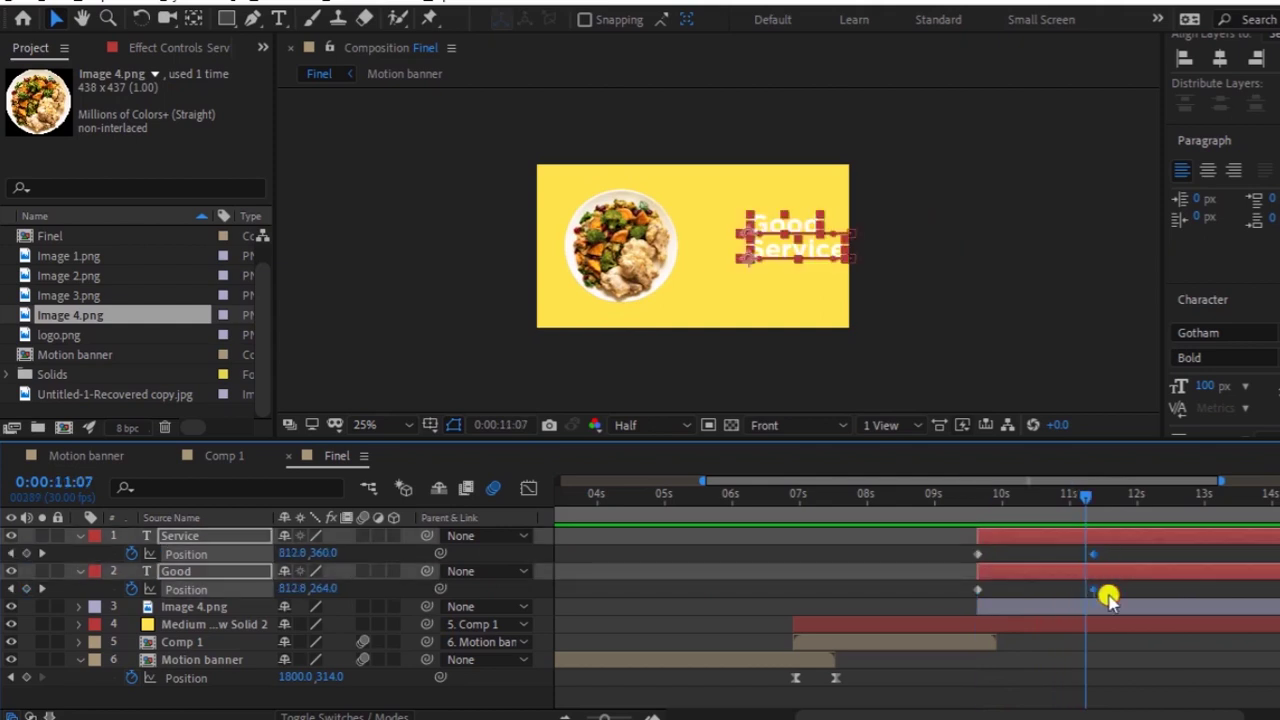
mouse_move(1095, 596)
mouse_down()
mouse_move(1003, 598)
mouse_move(1013, 593)
mouse_up()
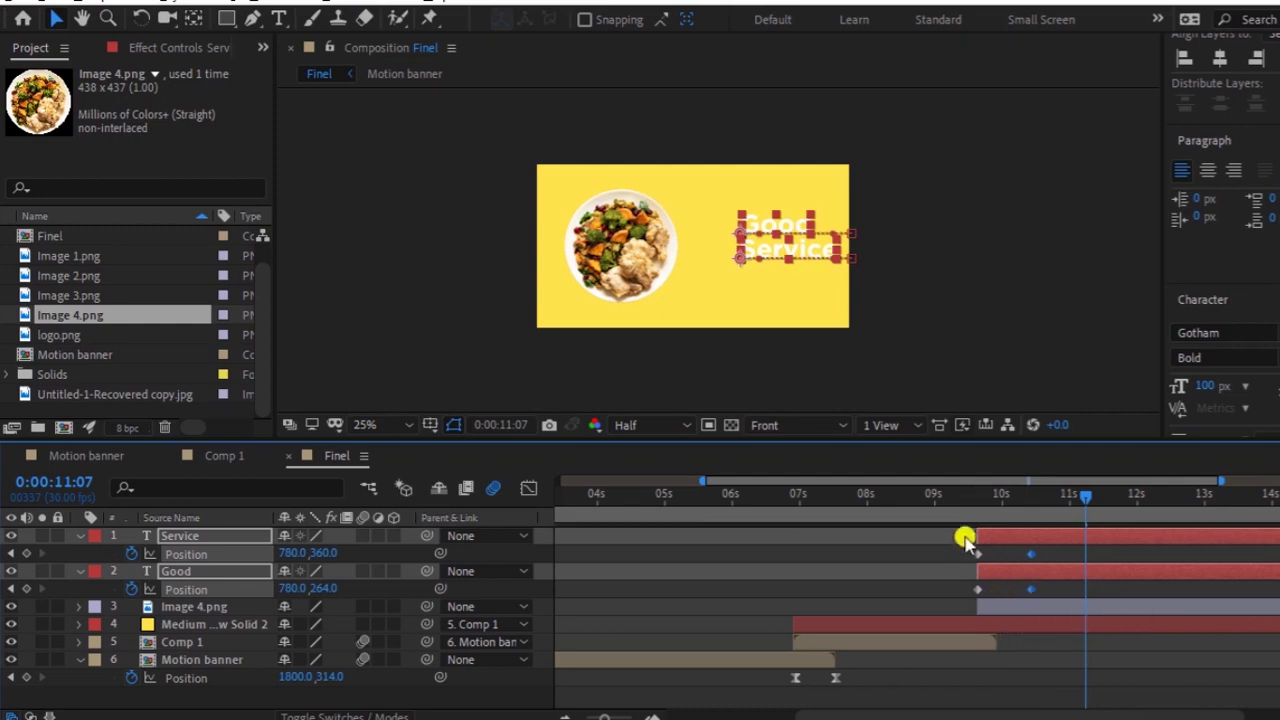
click(975, 503)
key(space)
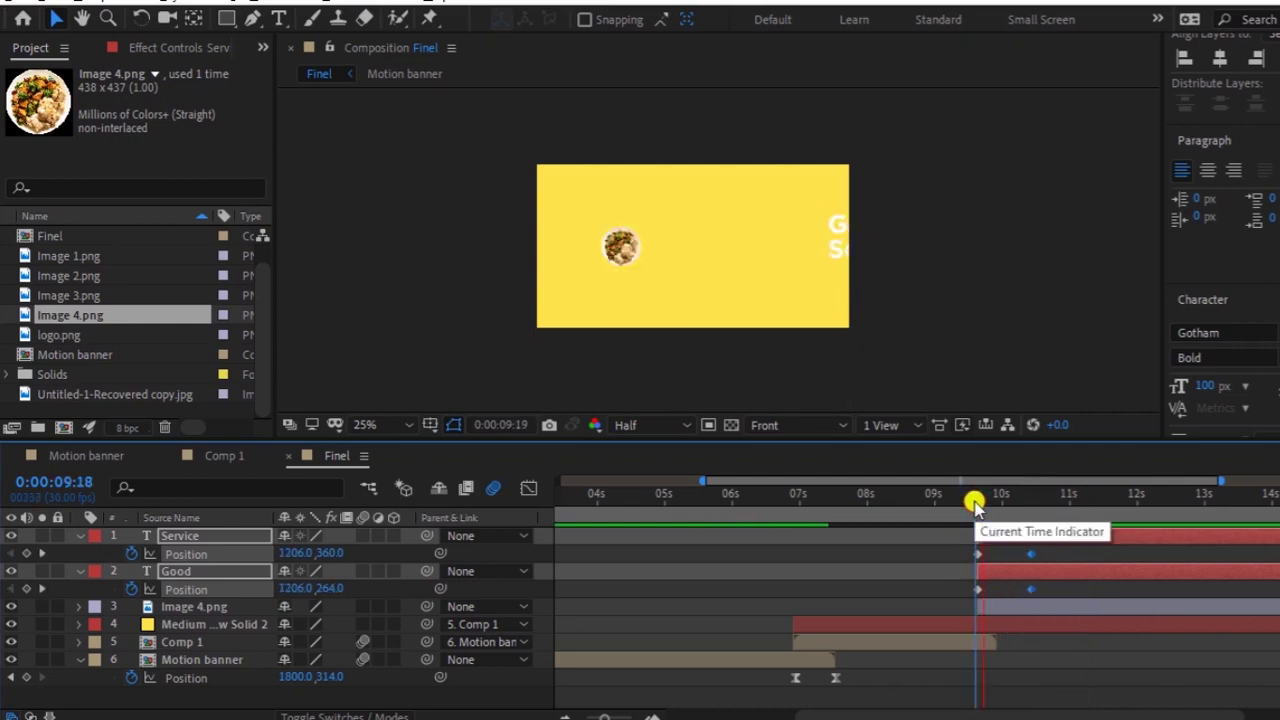
drag(1033, 557, 1013, 597)
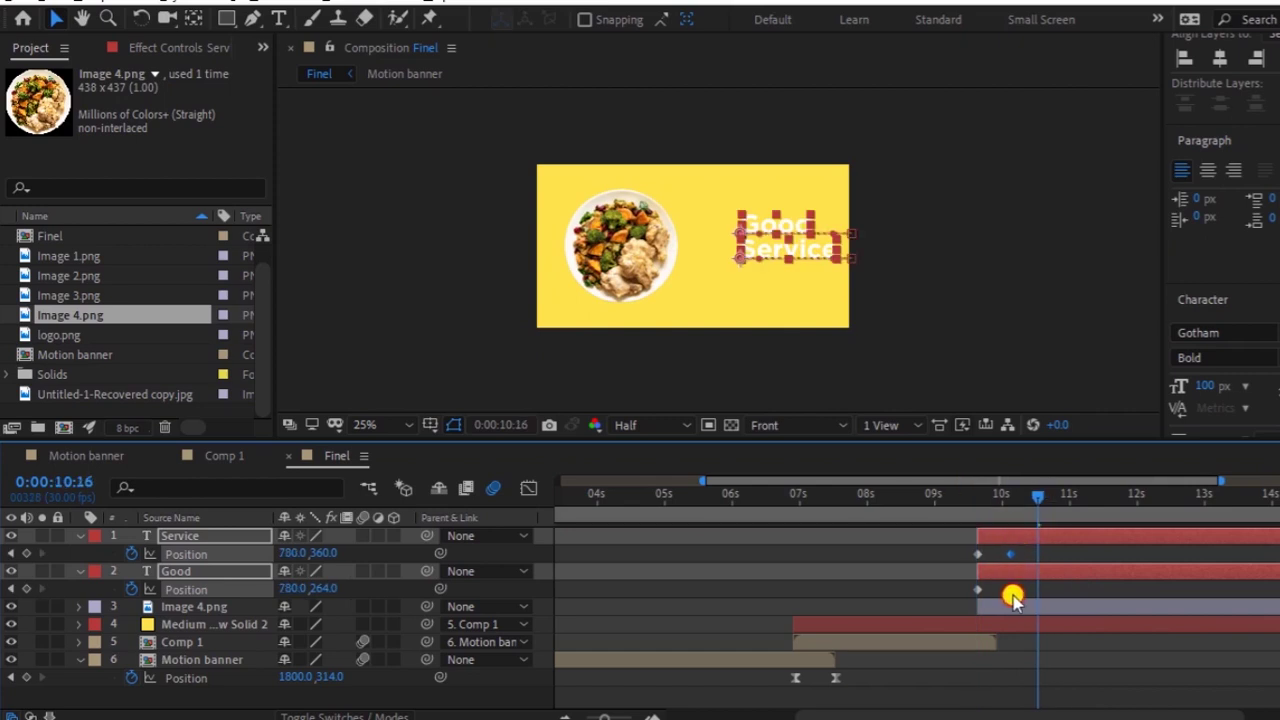
drag(952, 551, 1027, 600)
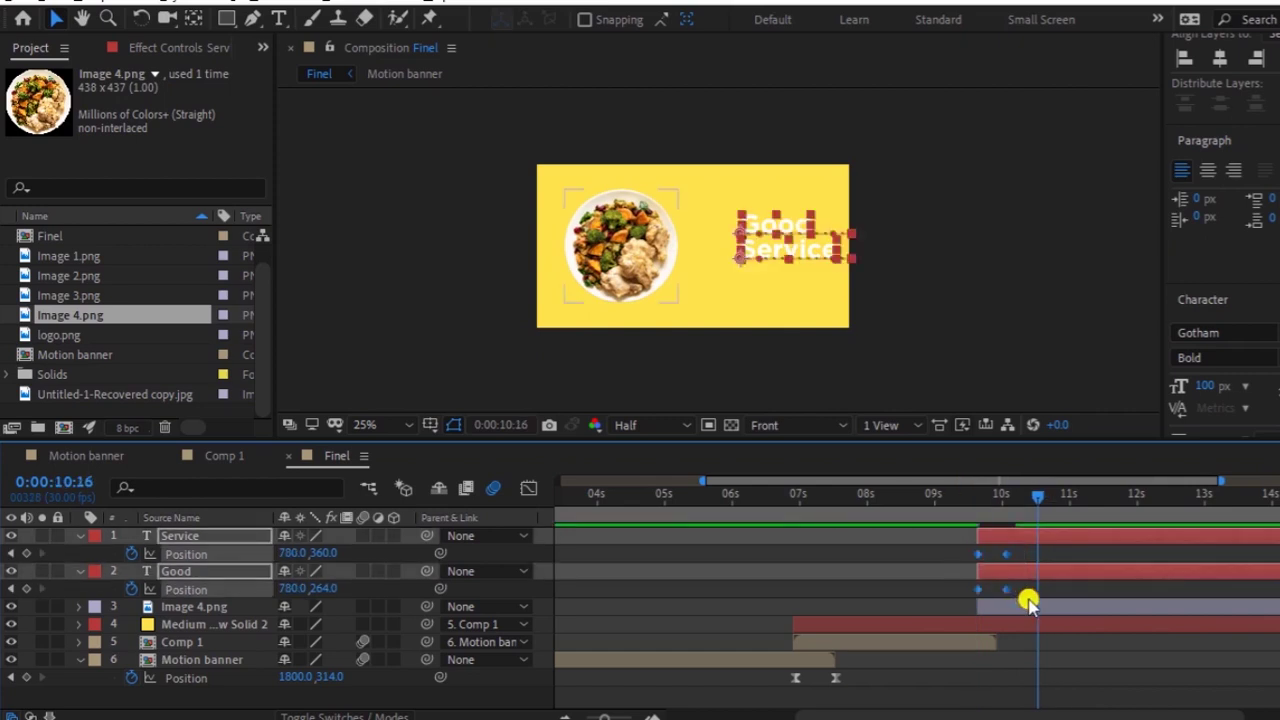
key(F9)
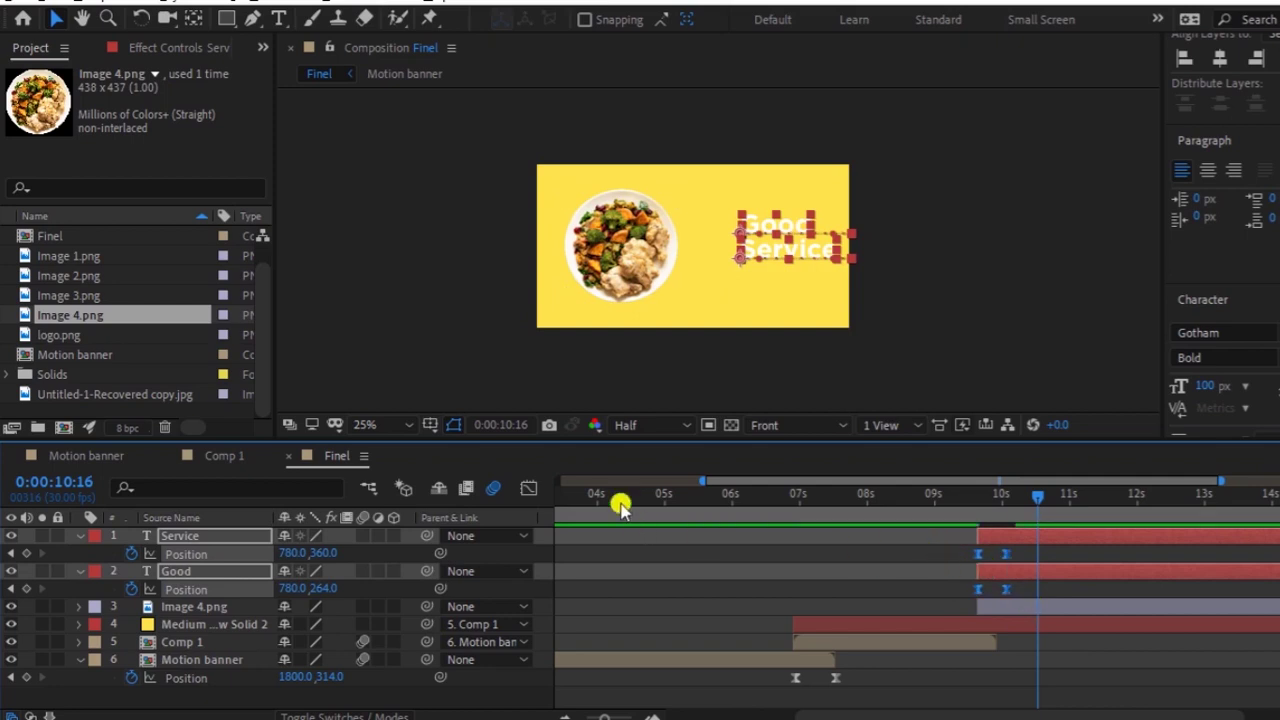
click(529, 488)
- Raise the Position keyframes' speed influence to about 78%, giving a fast start and gentle glide to a stop
drag(1125, 627, 923, 680)
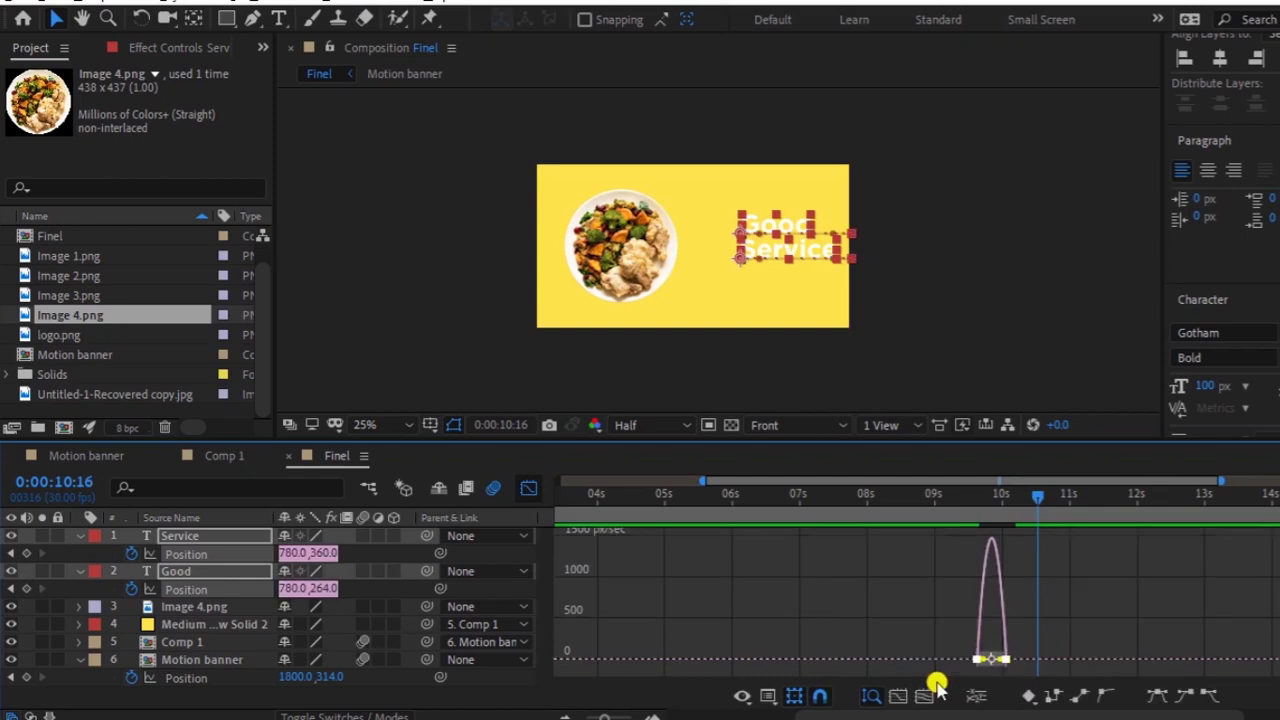
scroll(955, 668, up, 3)
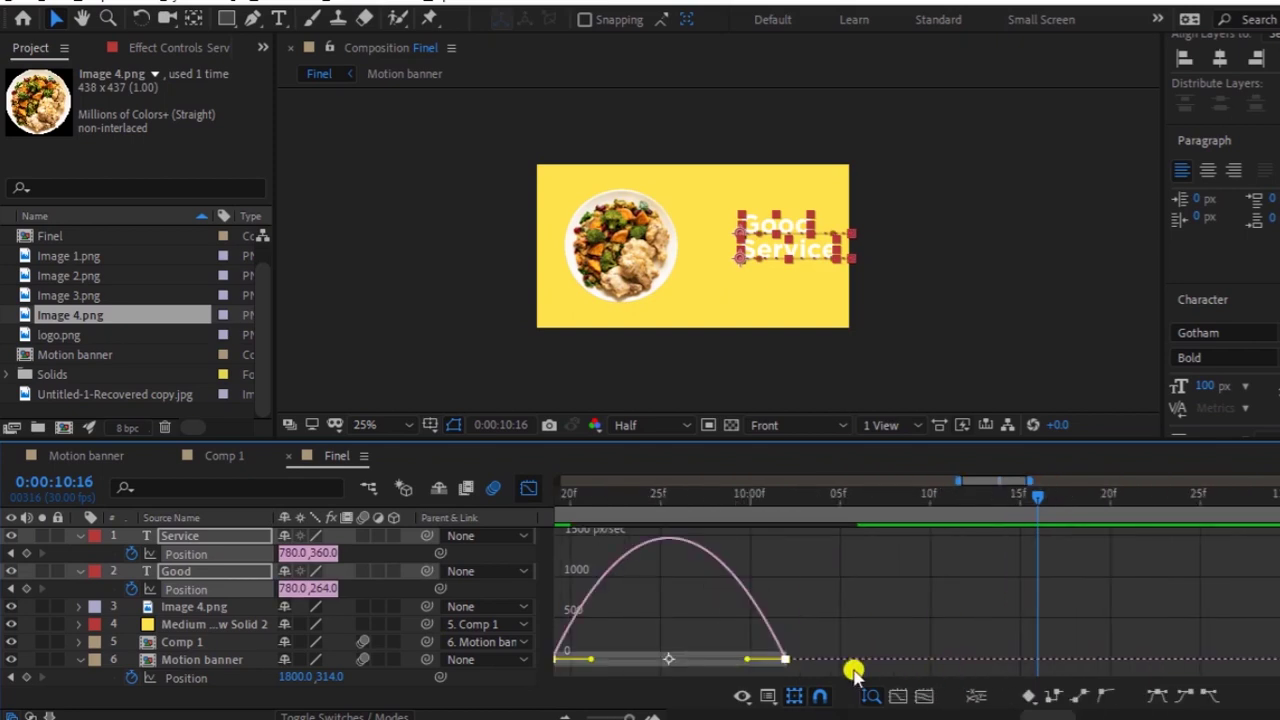
drag(745, 661, 693, 661)
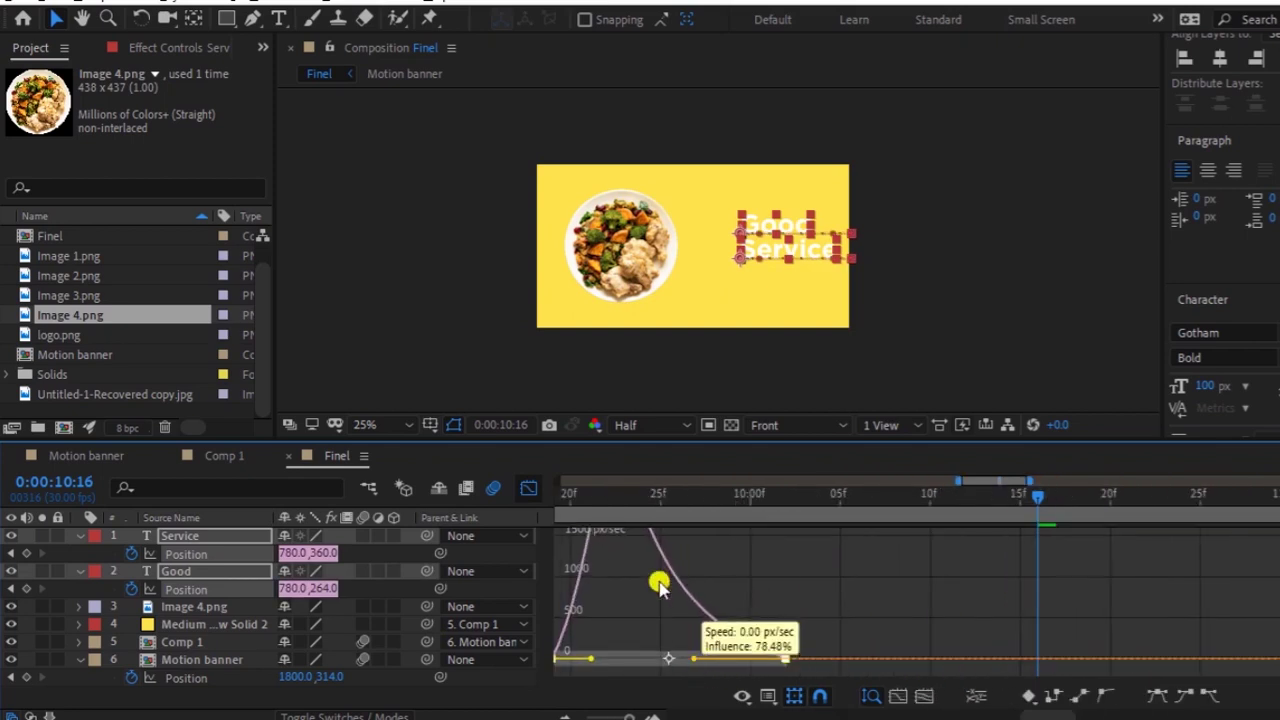
click(568, 518)
key(space)
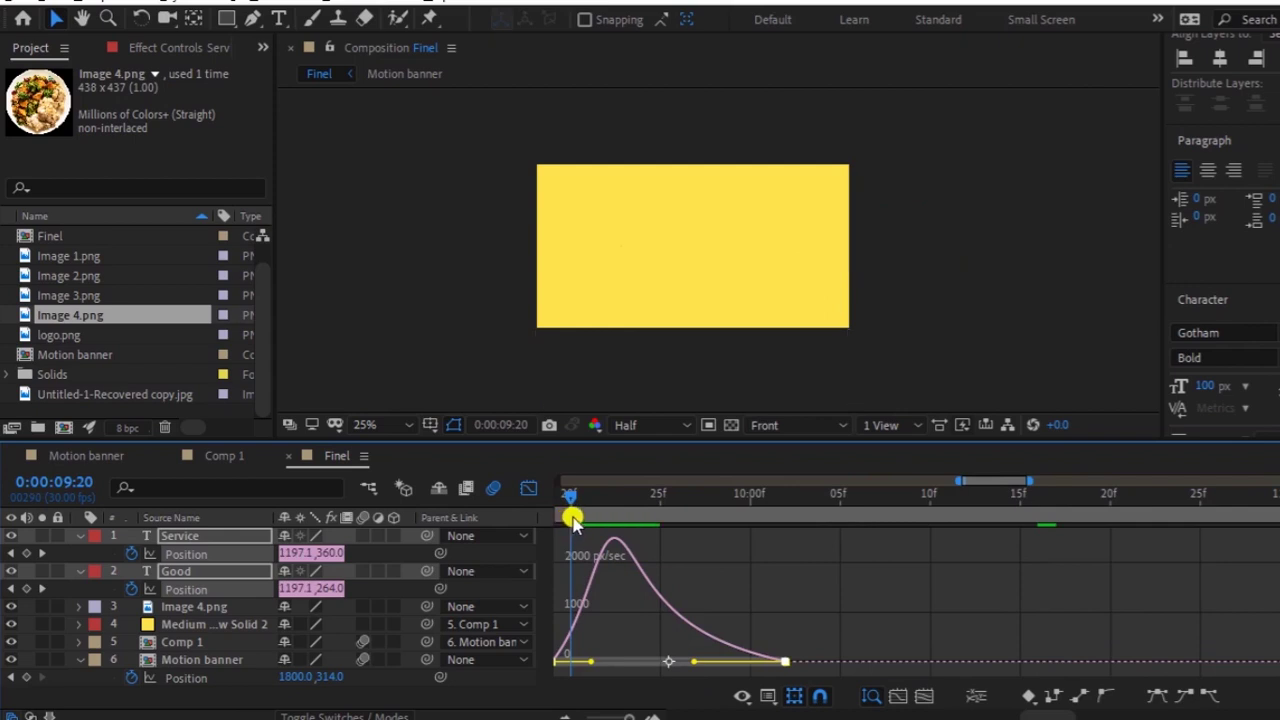
click(524, 487)
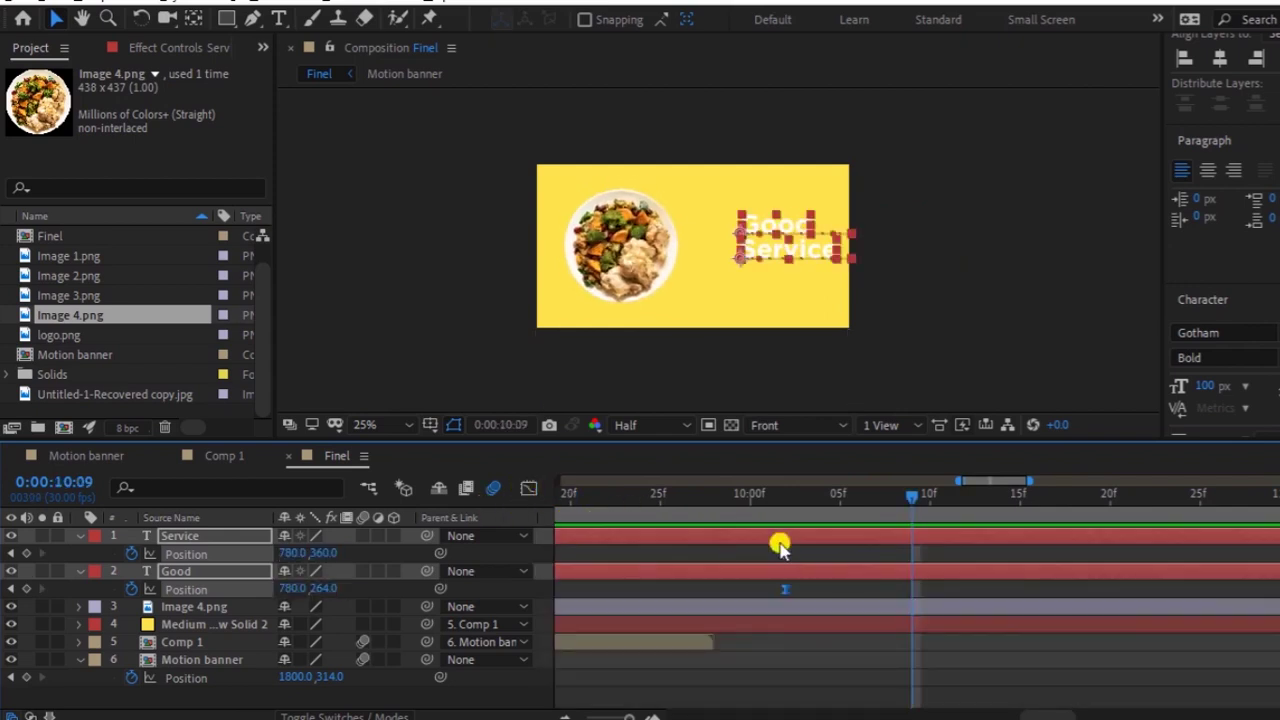
- Delay the Service layer a few frames so it trails Good
scroll(847, 572, down, 2)
click(789, 557)
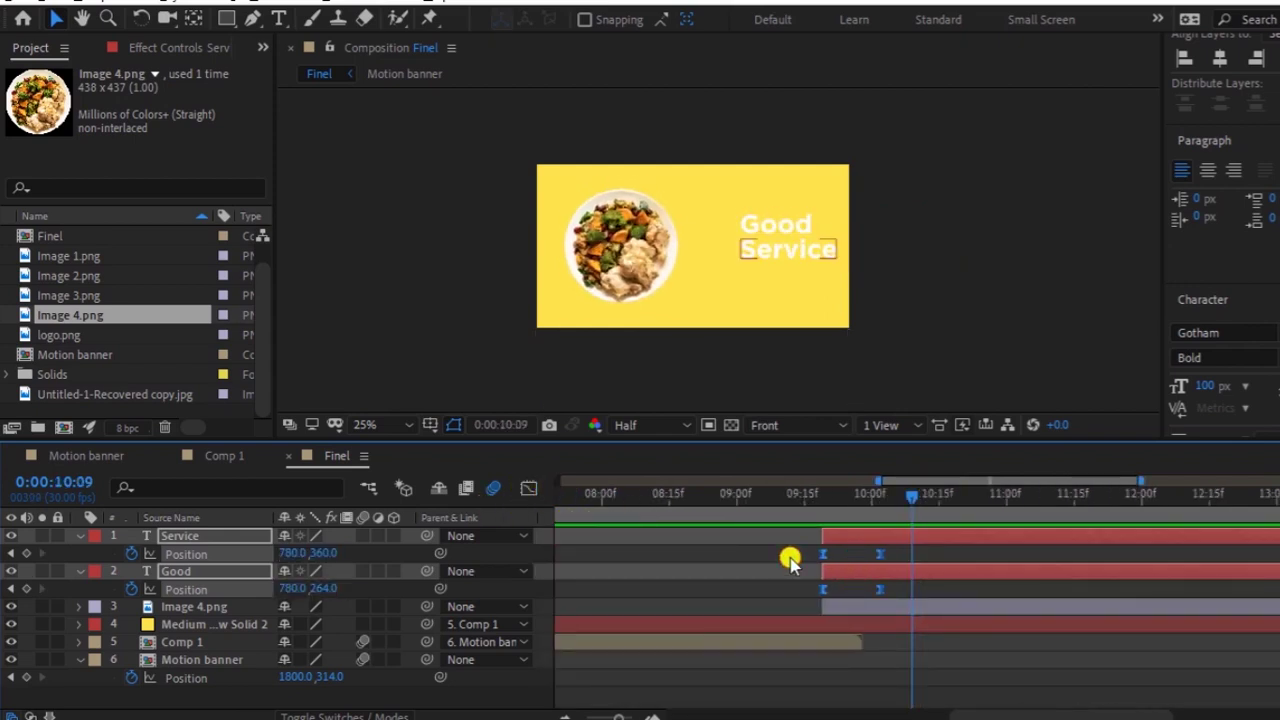
click(846, 539)
drag(847, 539, 857, 538)
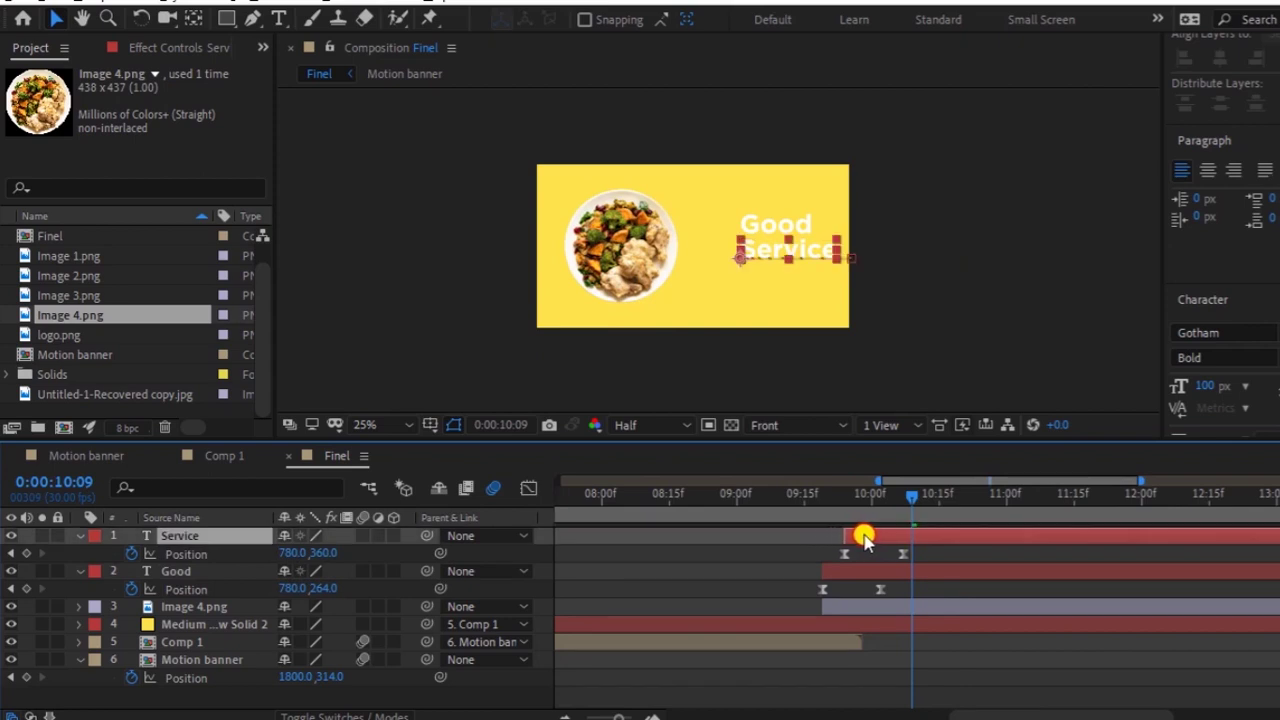
click(818, 512)
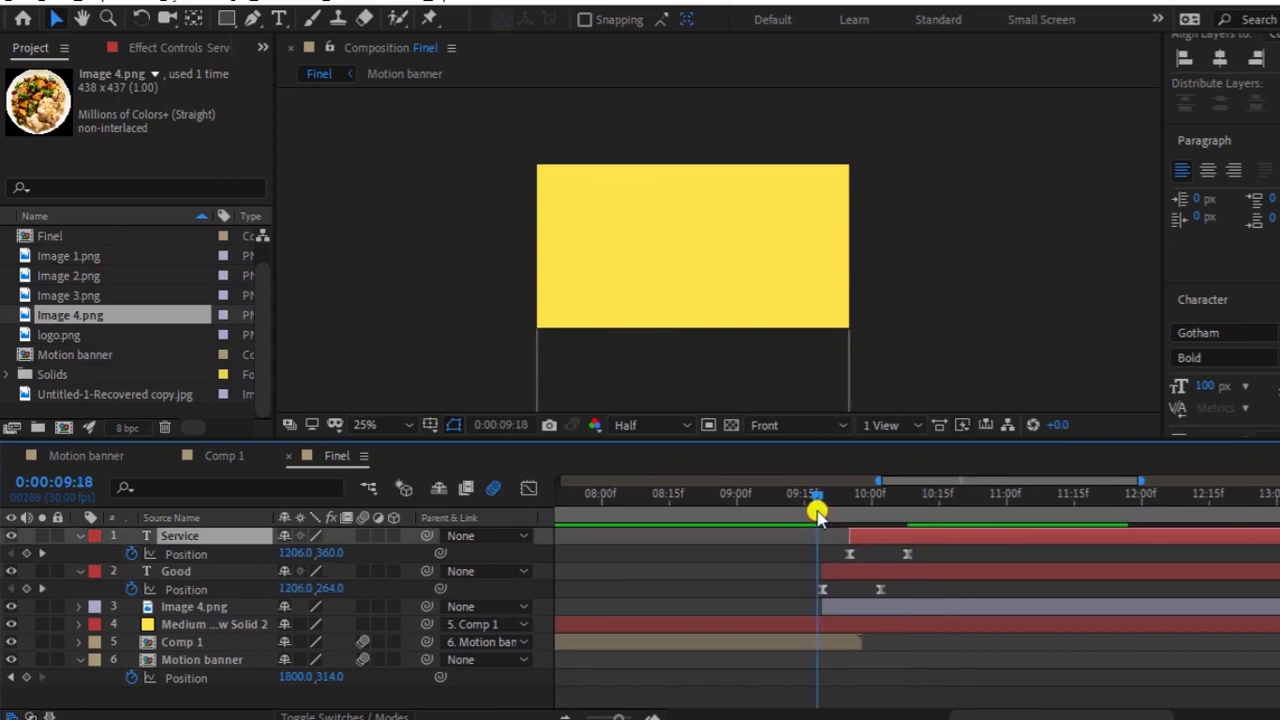
drag(818, 512, 831, 512)
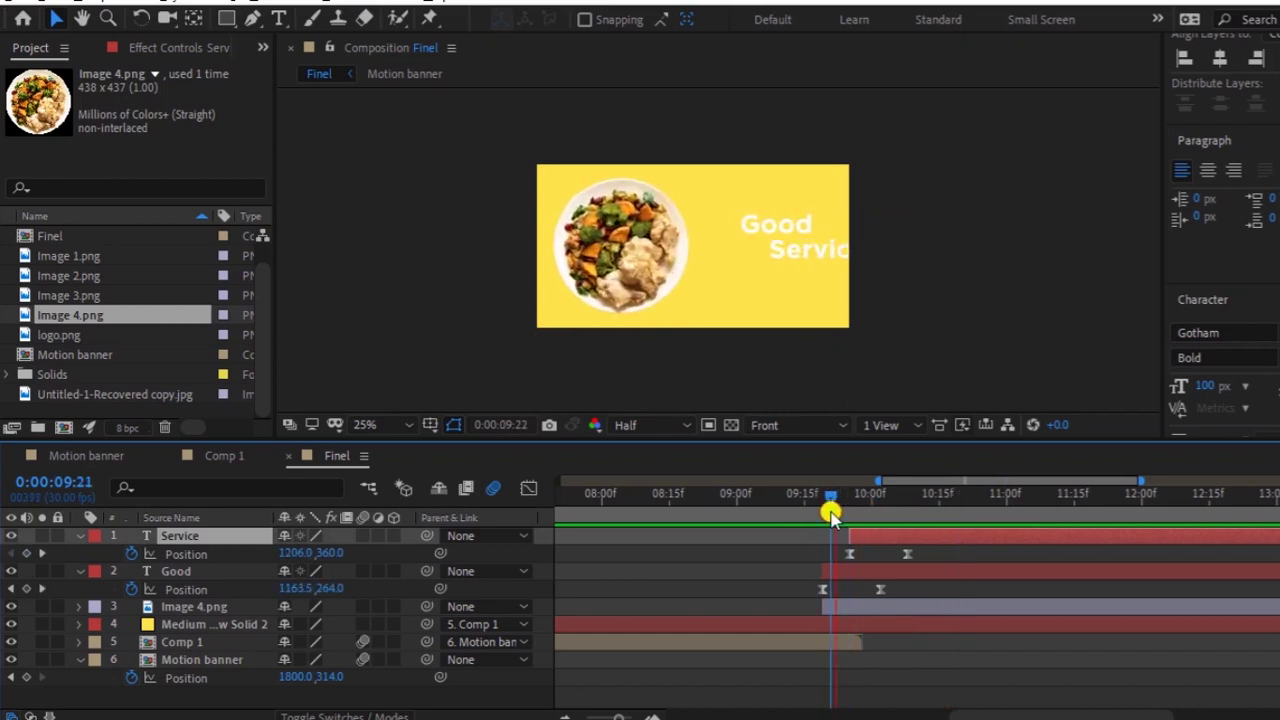
drag(845, 512, 800, 512)
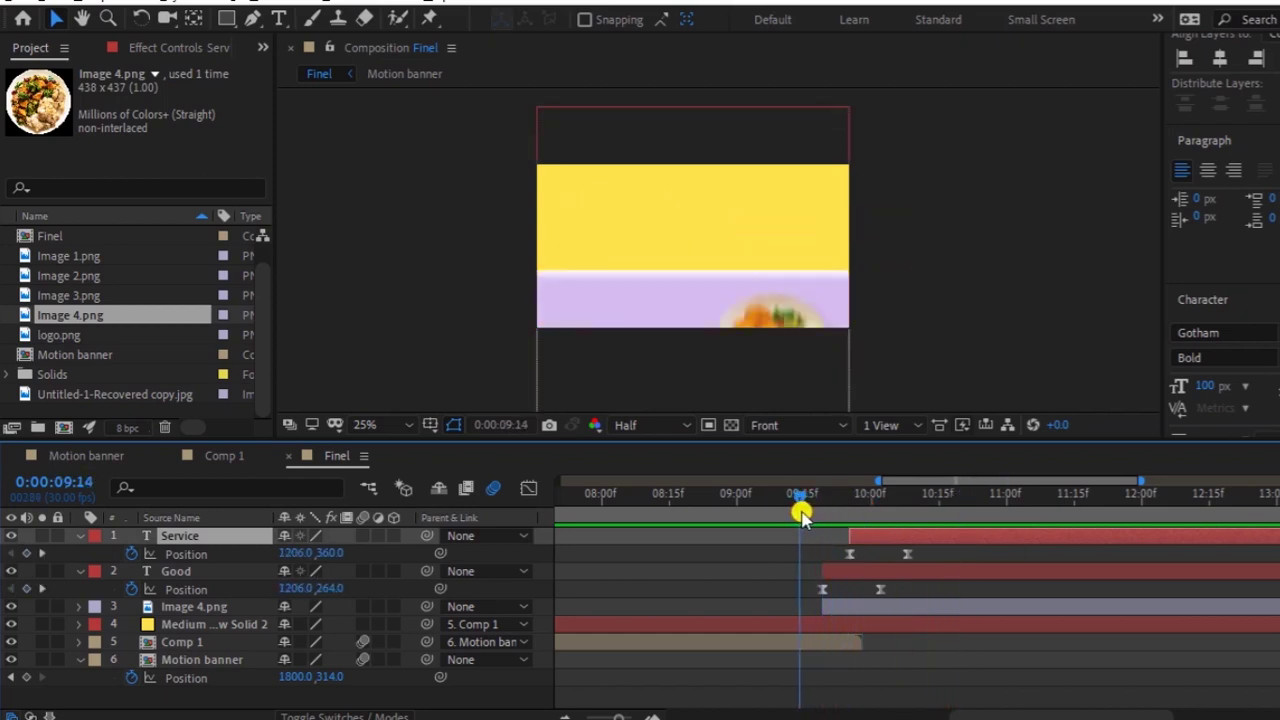
- Shift Good and Service together so the slide-in starts just after 10 seconds, then preview
click(871, 571)
ctrl+click(871, 537)
drag(871, 537, 957, 551)
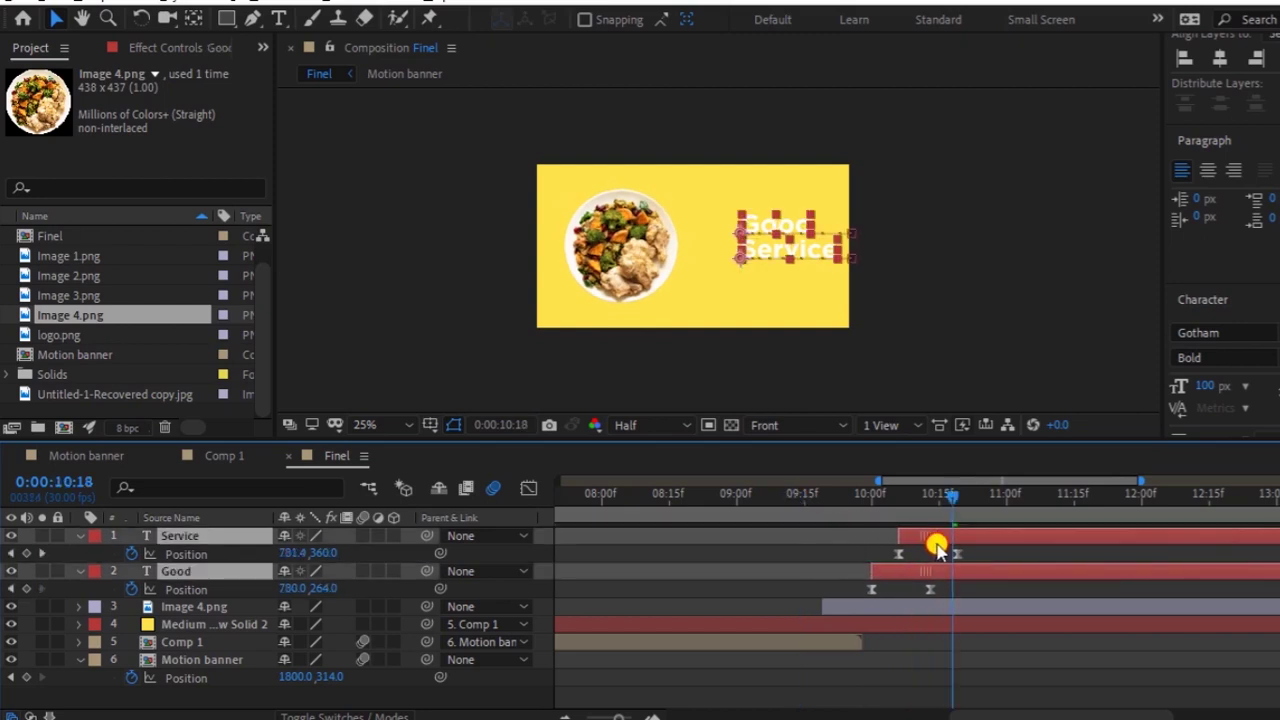
drag(845, 505, 822, 517)
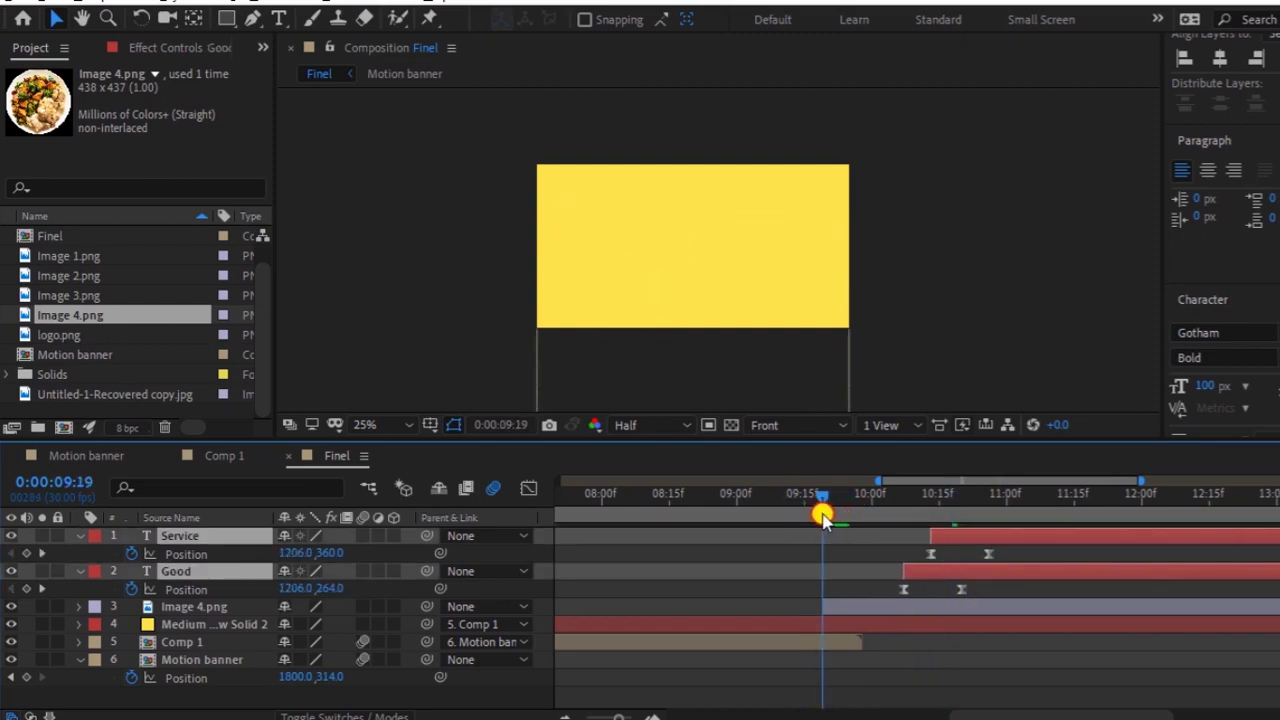
key(space)
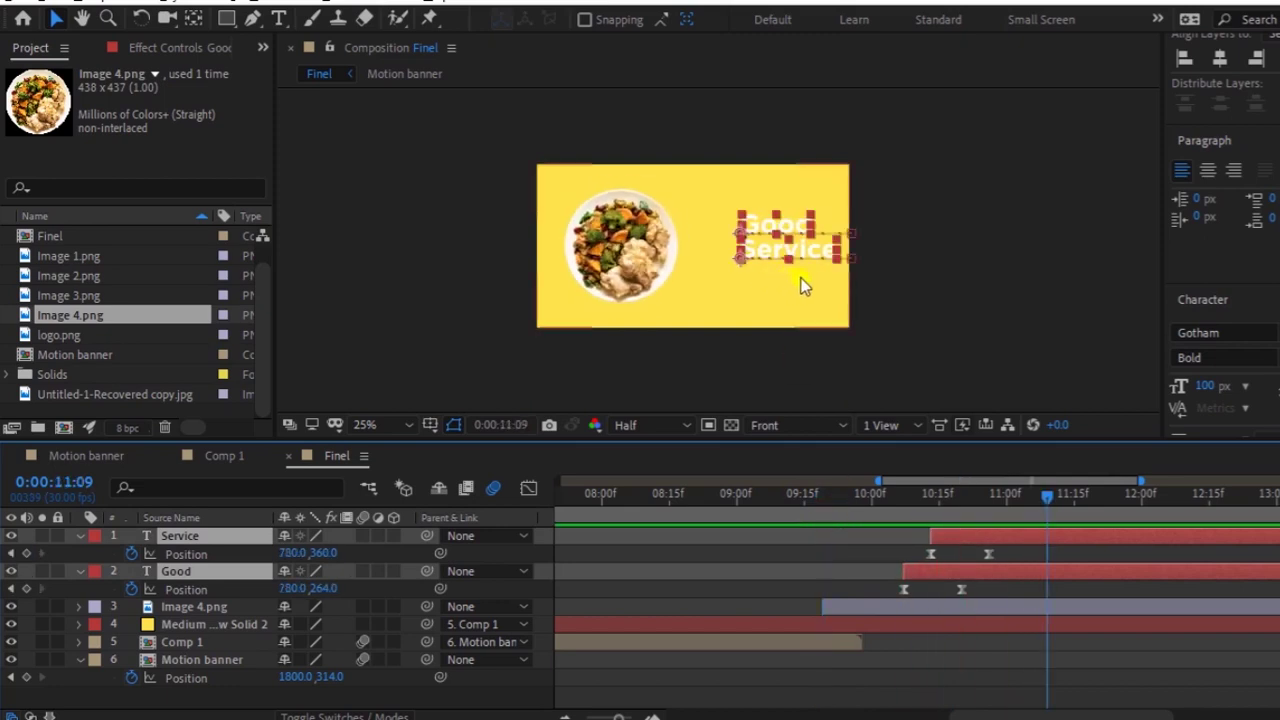
click(922, 275)
mouse_move(955, 513)
mouse_down()
mouse_move(1002, 513)
mouse_move(863, 535)
mouse_move(1004, 556)
mouse_up()
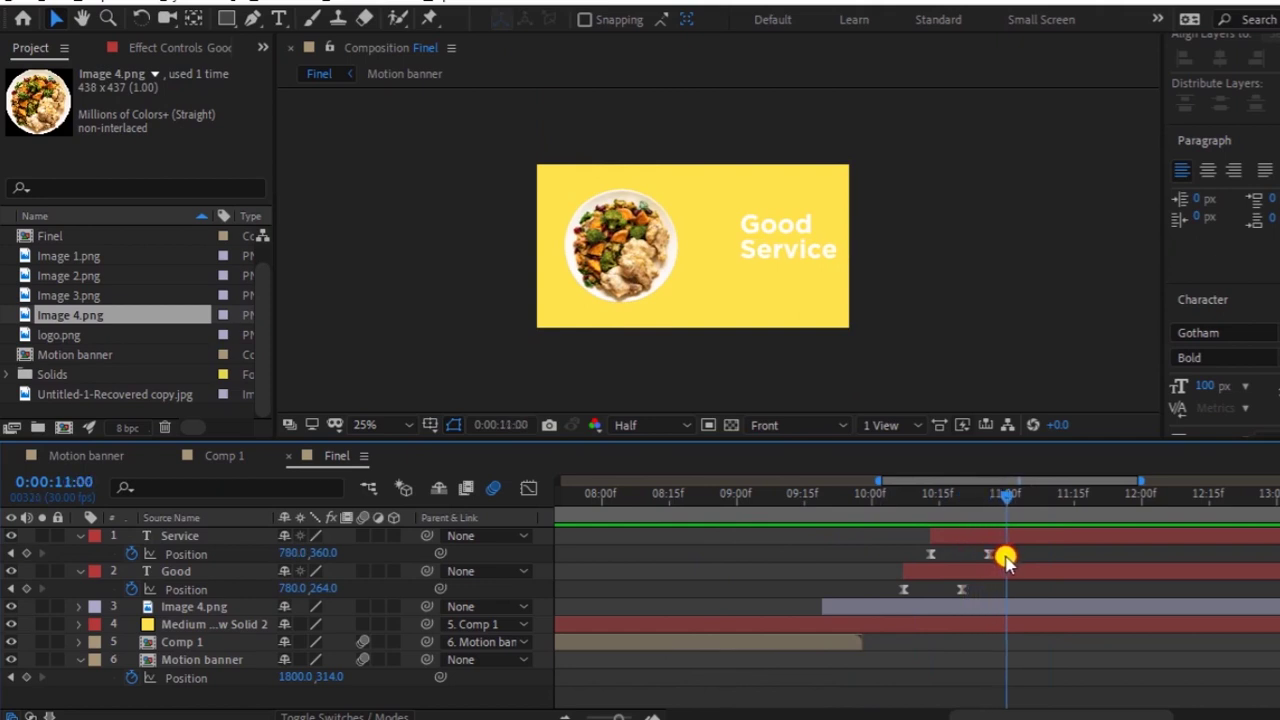
- Set the Image 4.png Scale keyframe at 10:08 to 110% for an overshoot
click(195, 612)
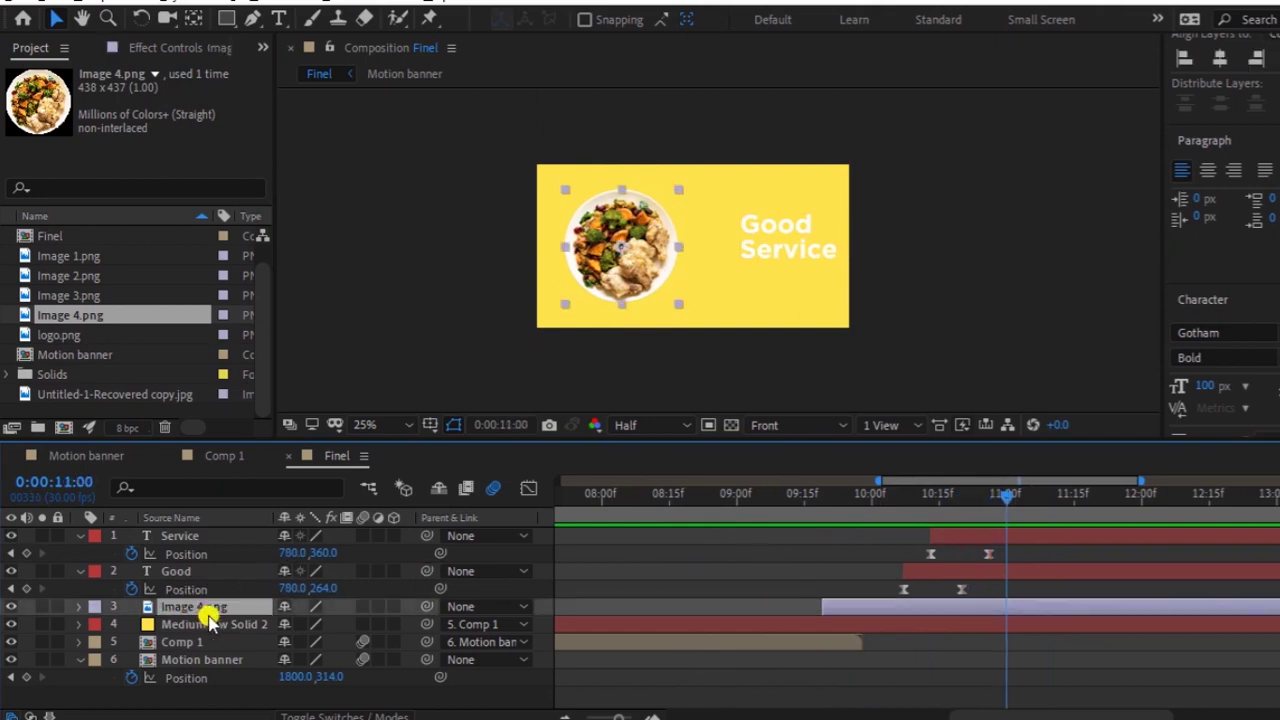
key(s)
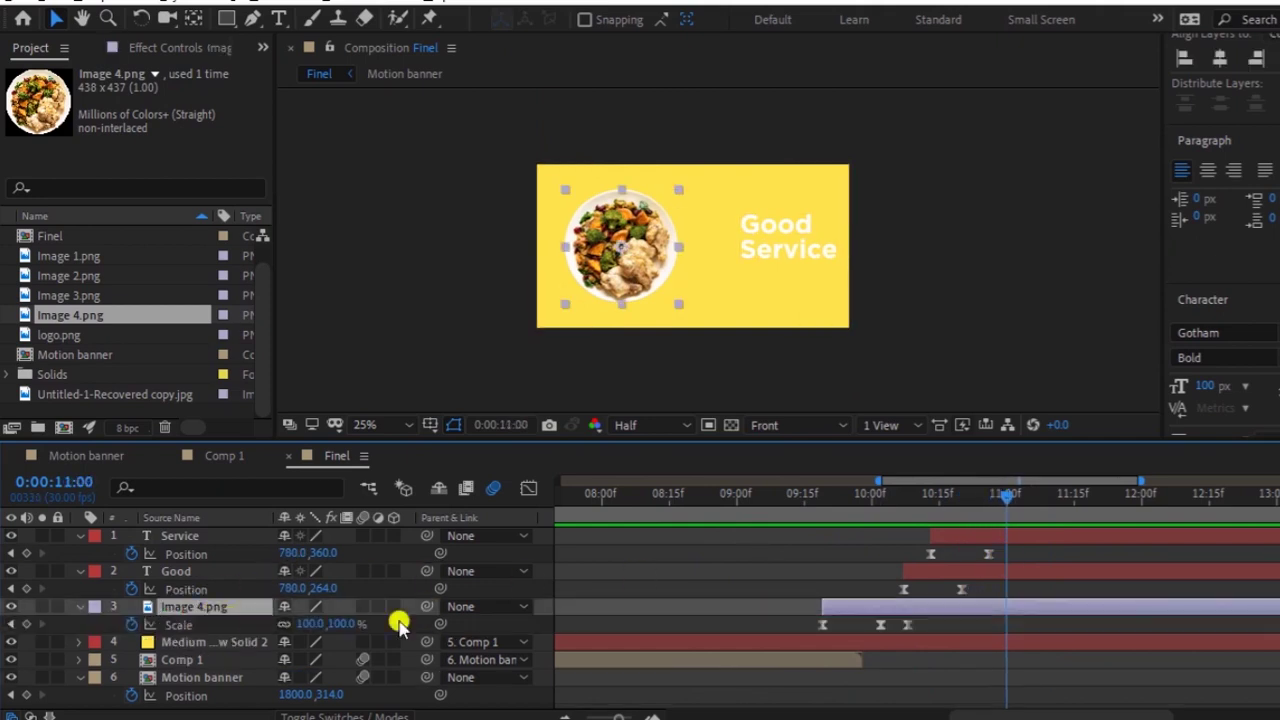
drag(918, 514, 910, 515)
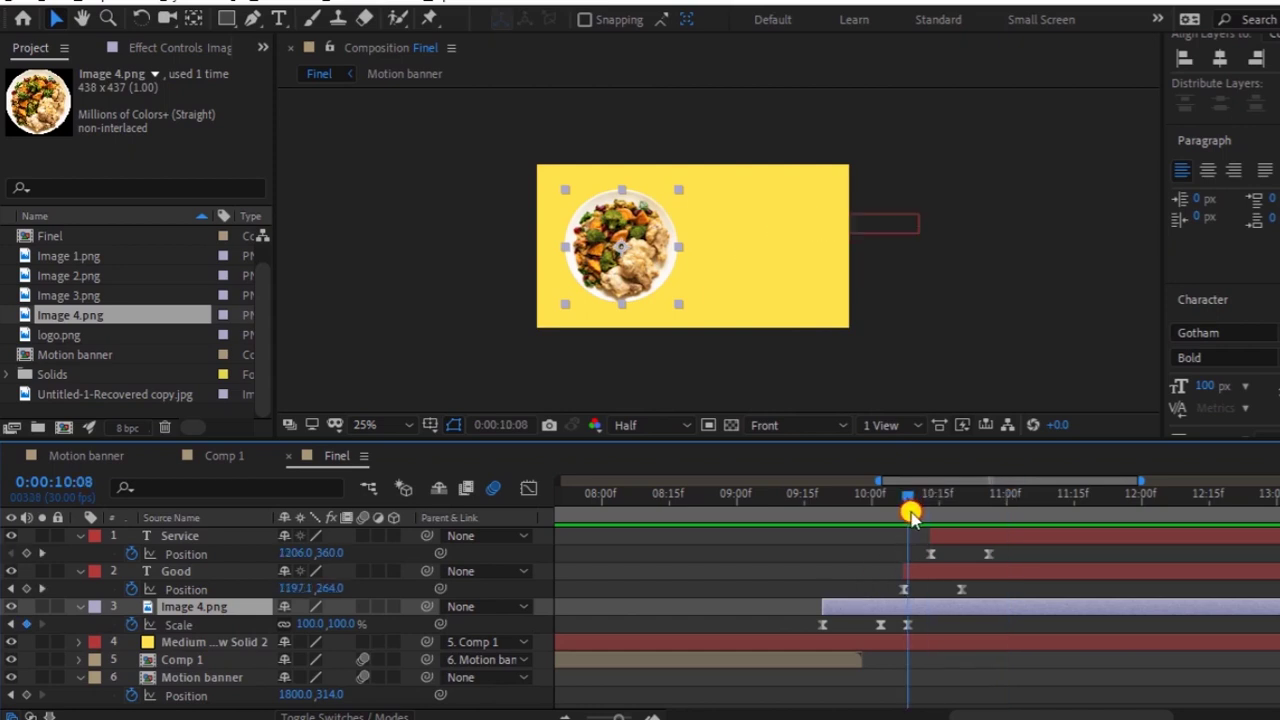
click(907, 624)
click(312, 624)
text(0)
key(Return)
- Preview the plate pop with overshoot and the following text slide-in
drag(903, 522, 840, 522)
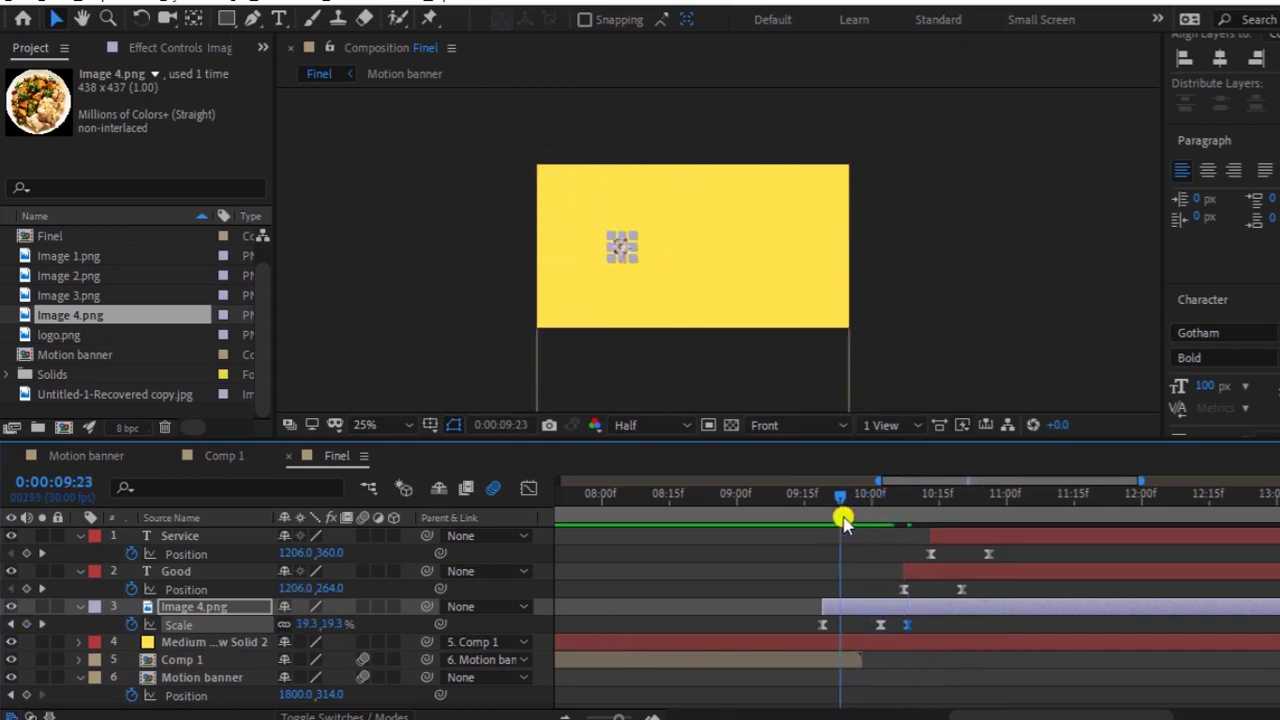
key(space)
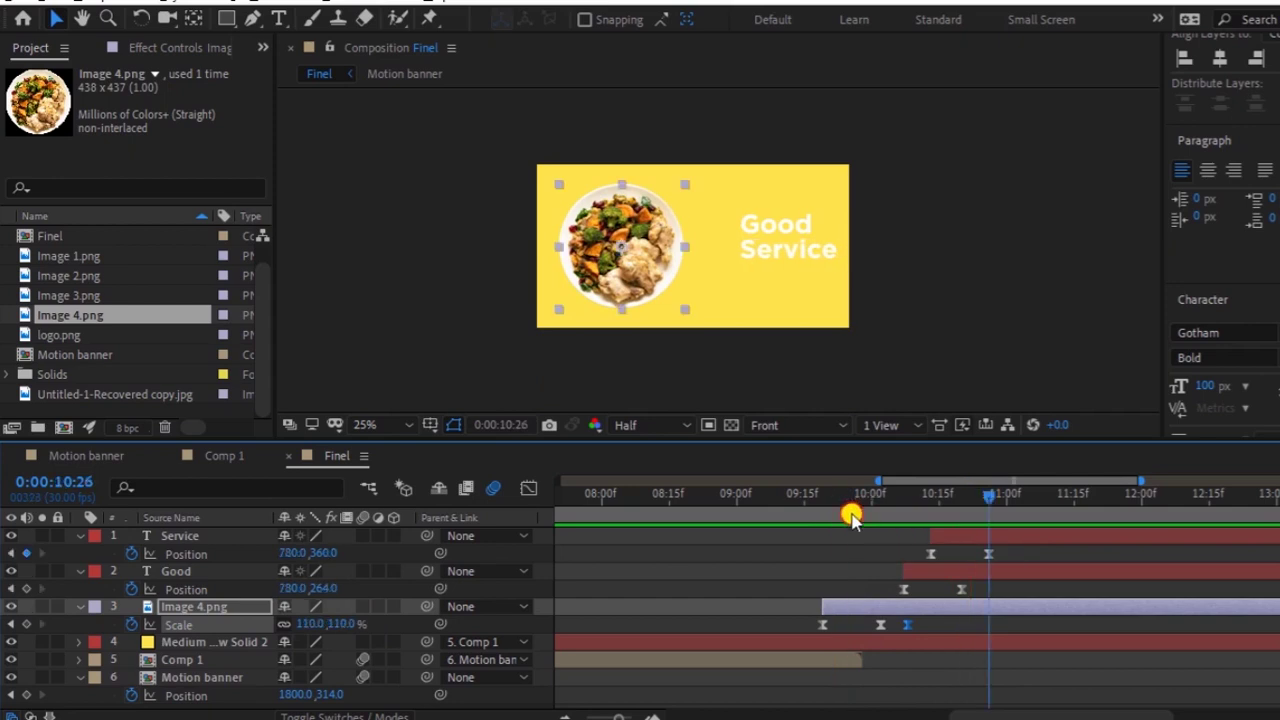
drag(850, 517, 808, 522)
key(space)
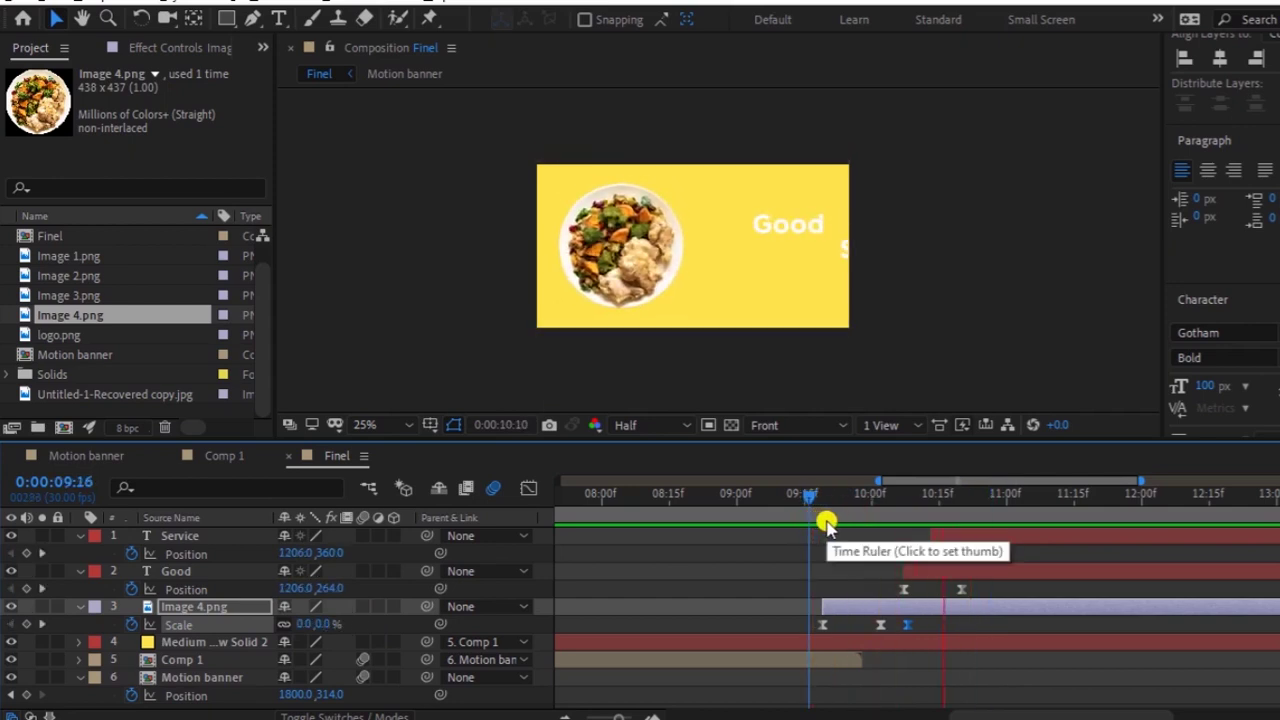
drag(951, 509, 910, 512)
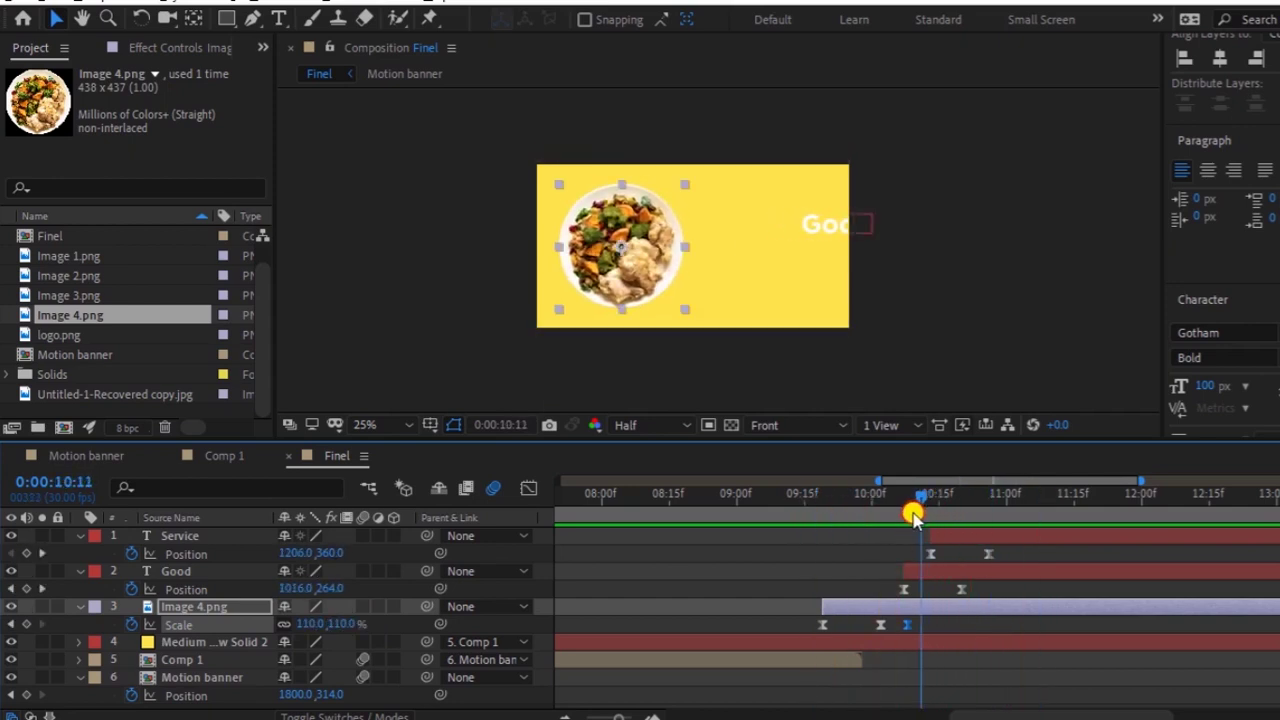
key(space)
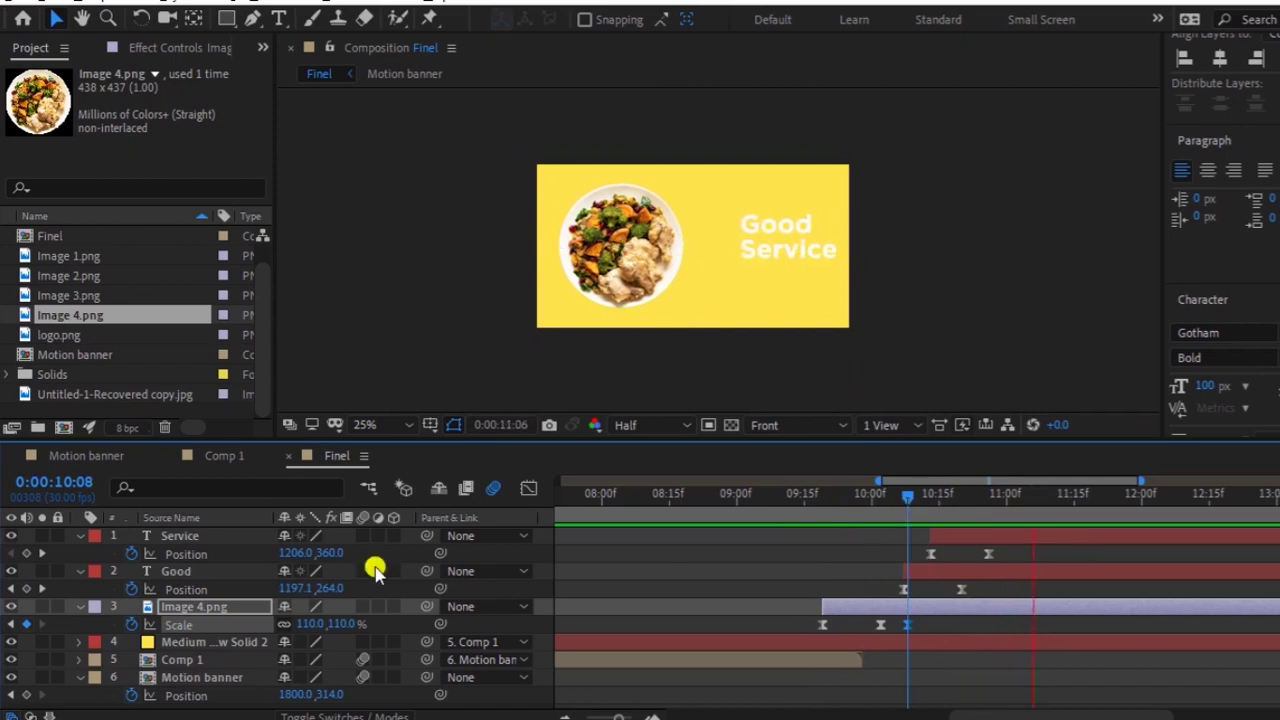
key(space)
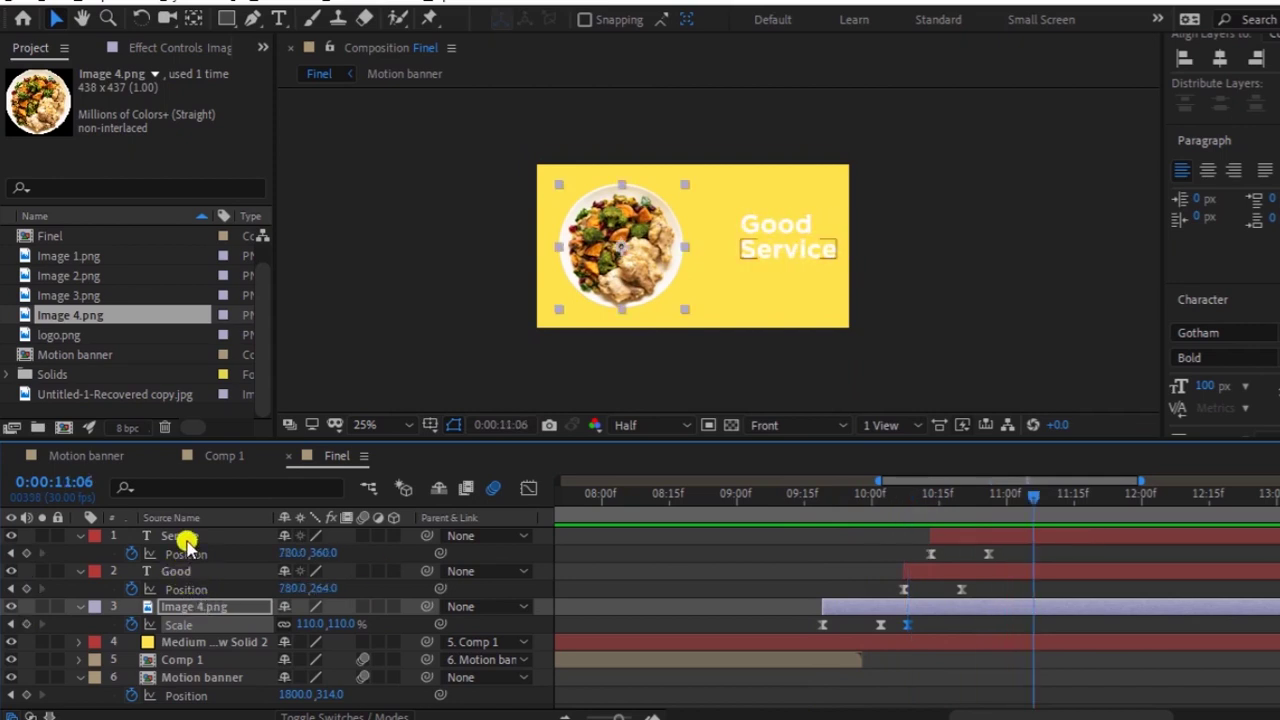
- Enable Motion Blur on the Good, Service, Image 4.png and yellow solid layers
shift+click(183, 535)
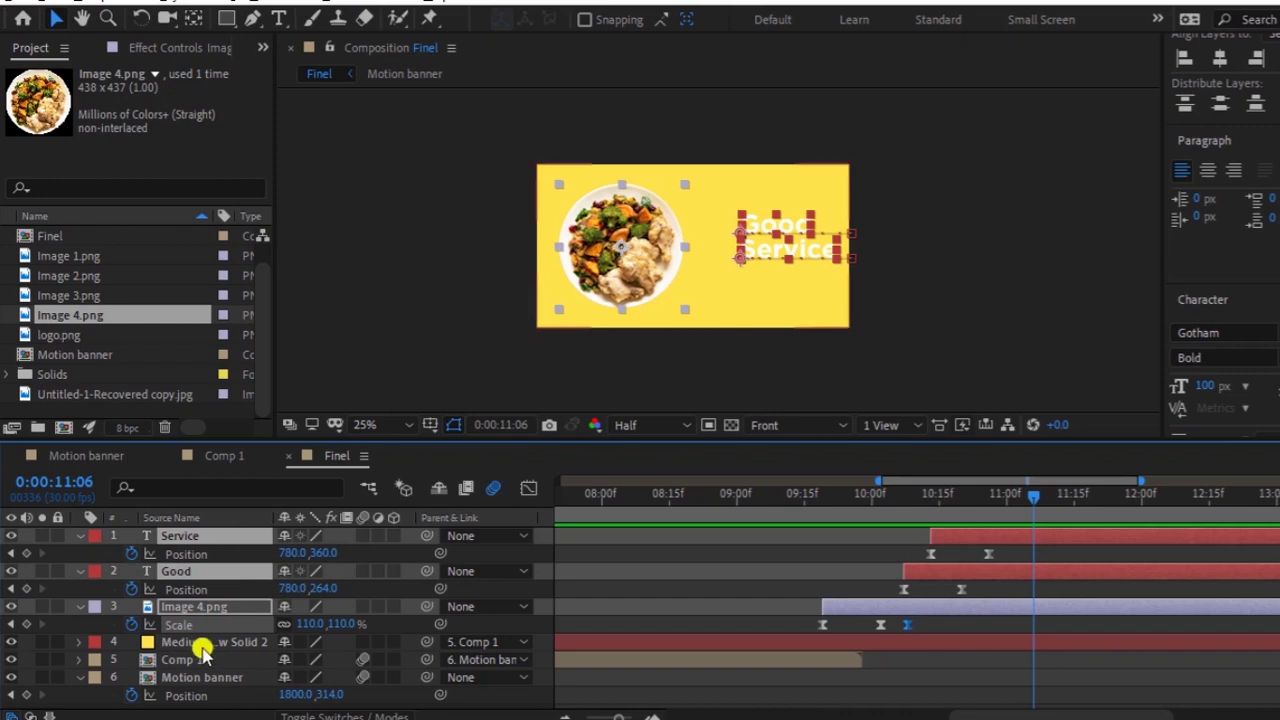
shift+click(205, 645)
click(361, 537)
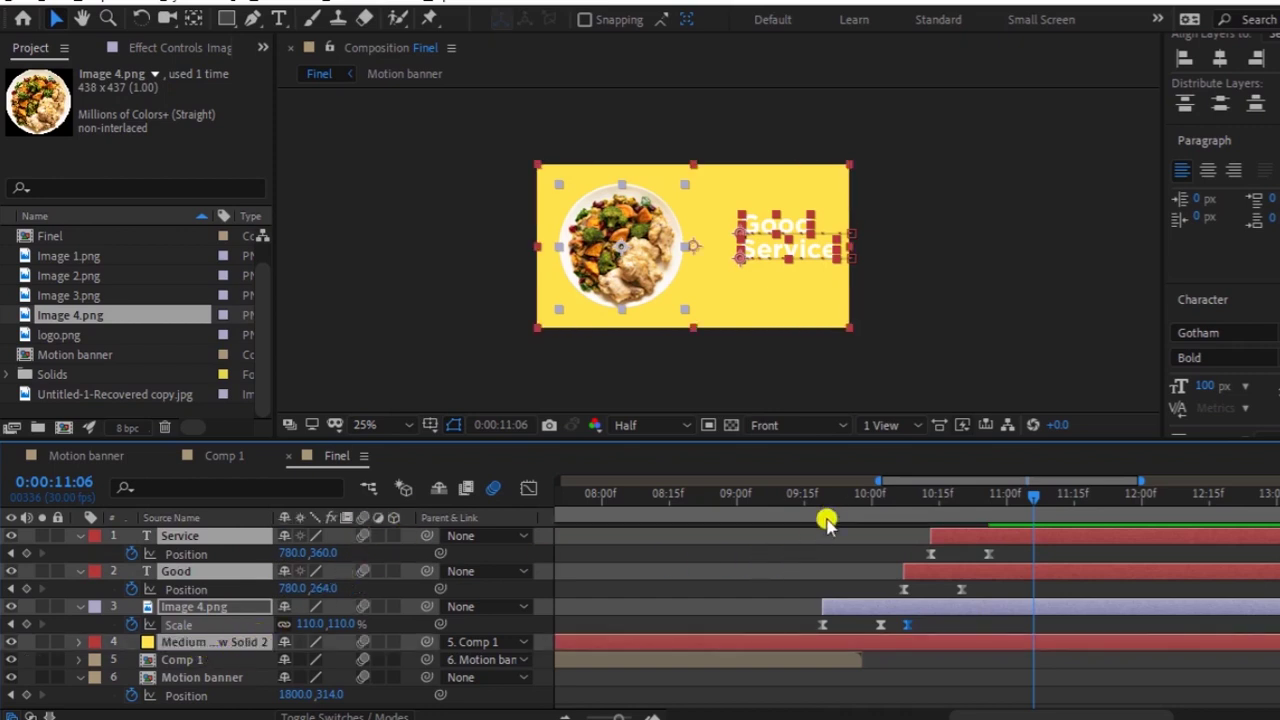
click(826, 521)
click(830, 520)
key(space)
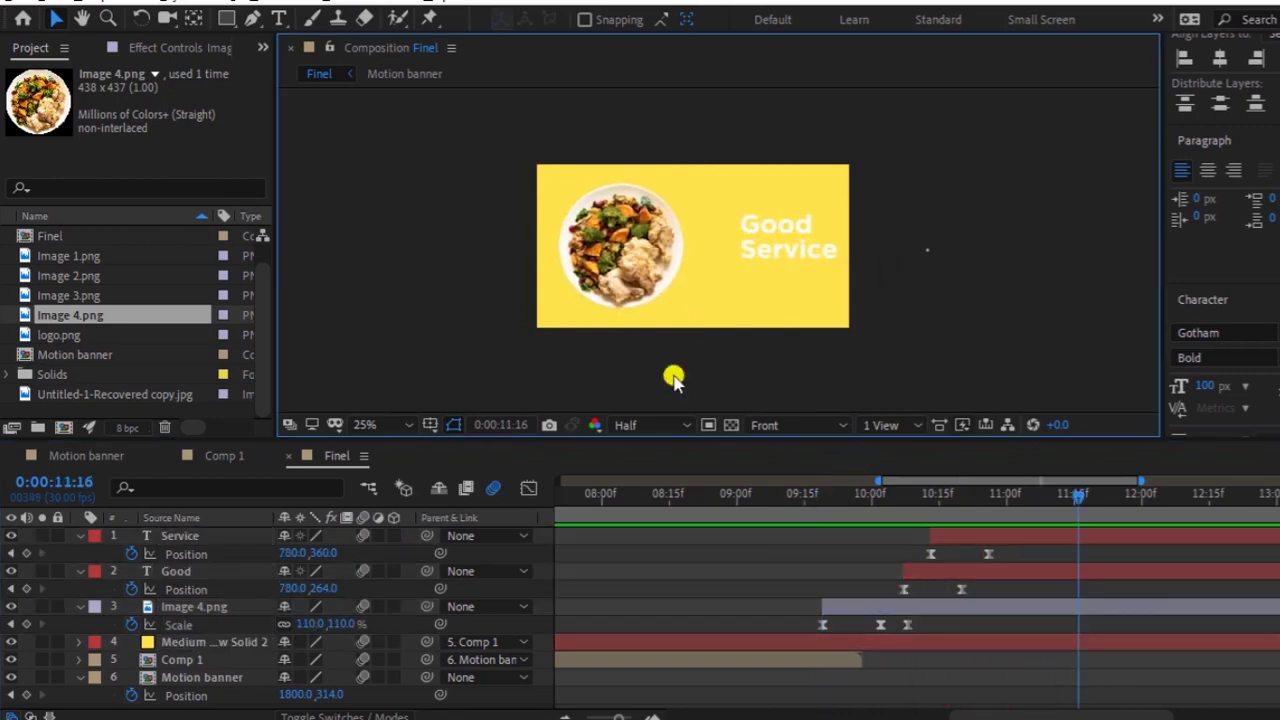
- Collapse the four layers' properties and play the full 0–20s banner from the start
click(190, 537)
shift+click(205, 643)
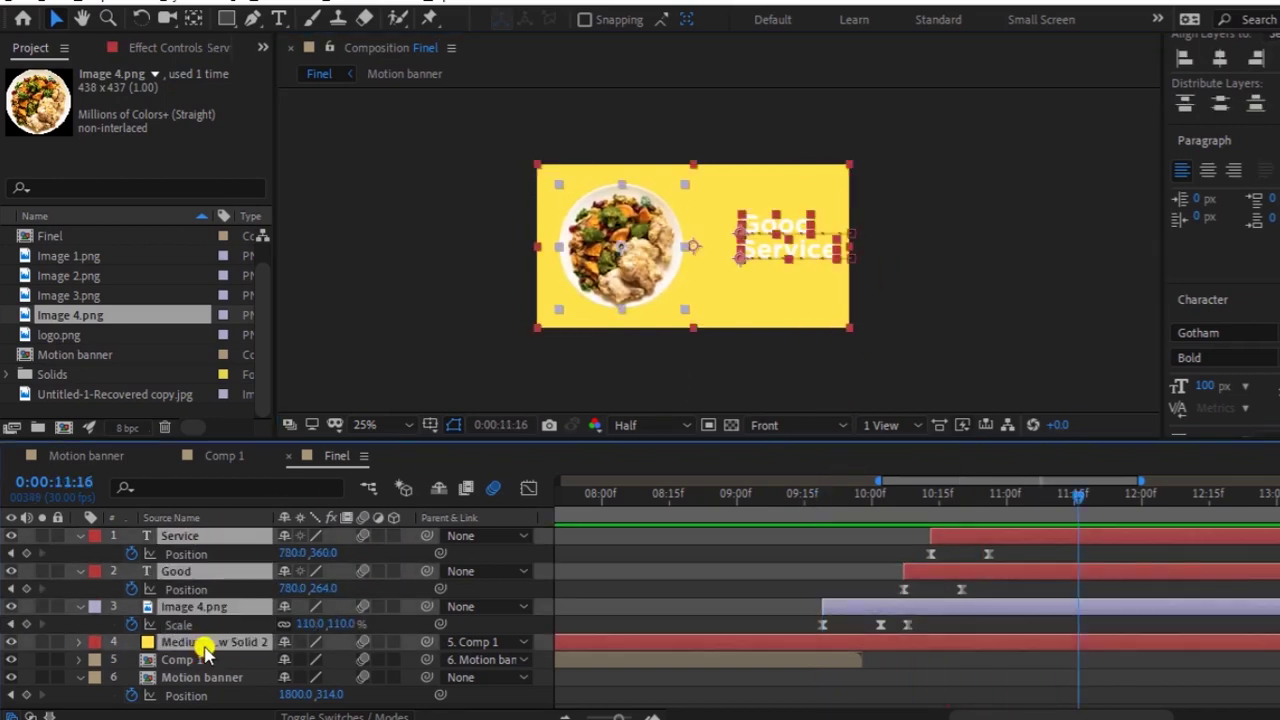
key(u)
click(767, 659)
drag(625, 495, 560, 495)
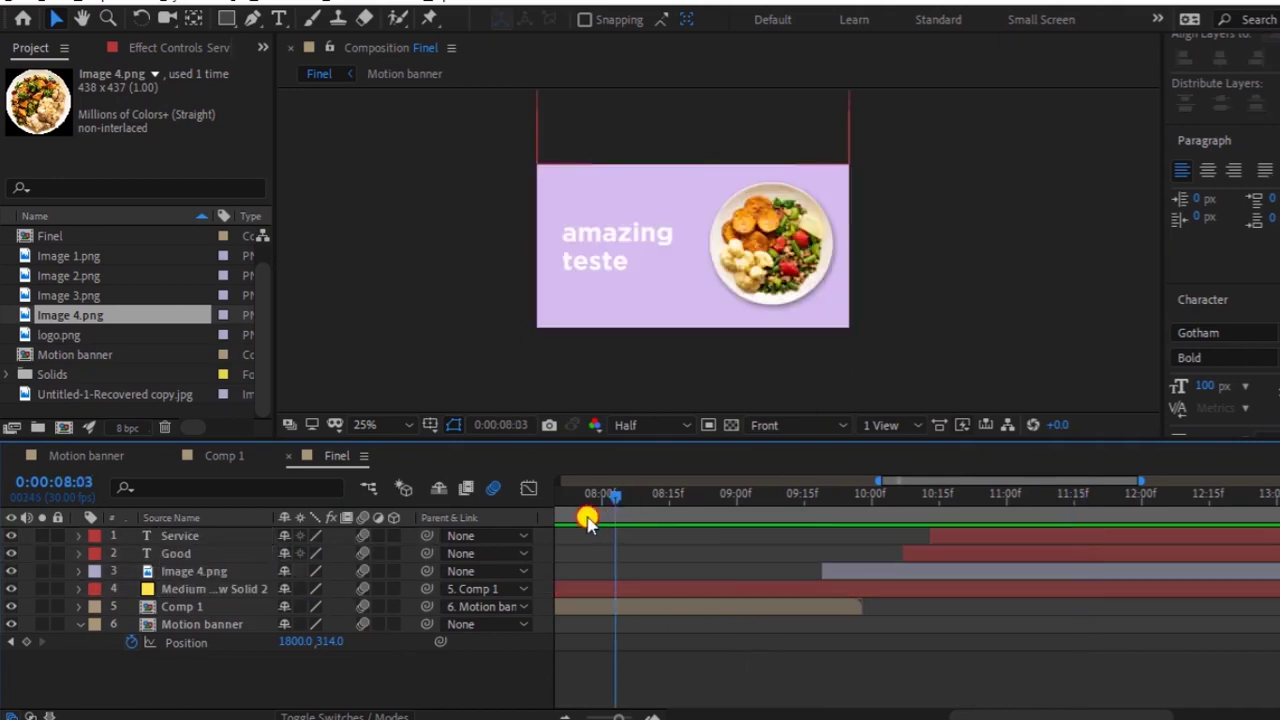
key(Home)
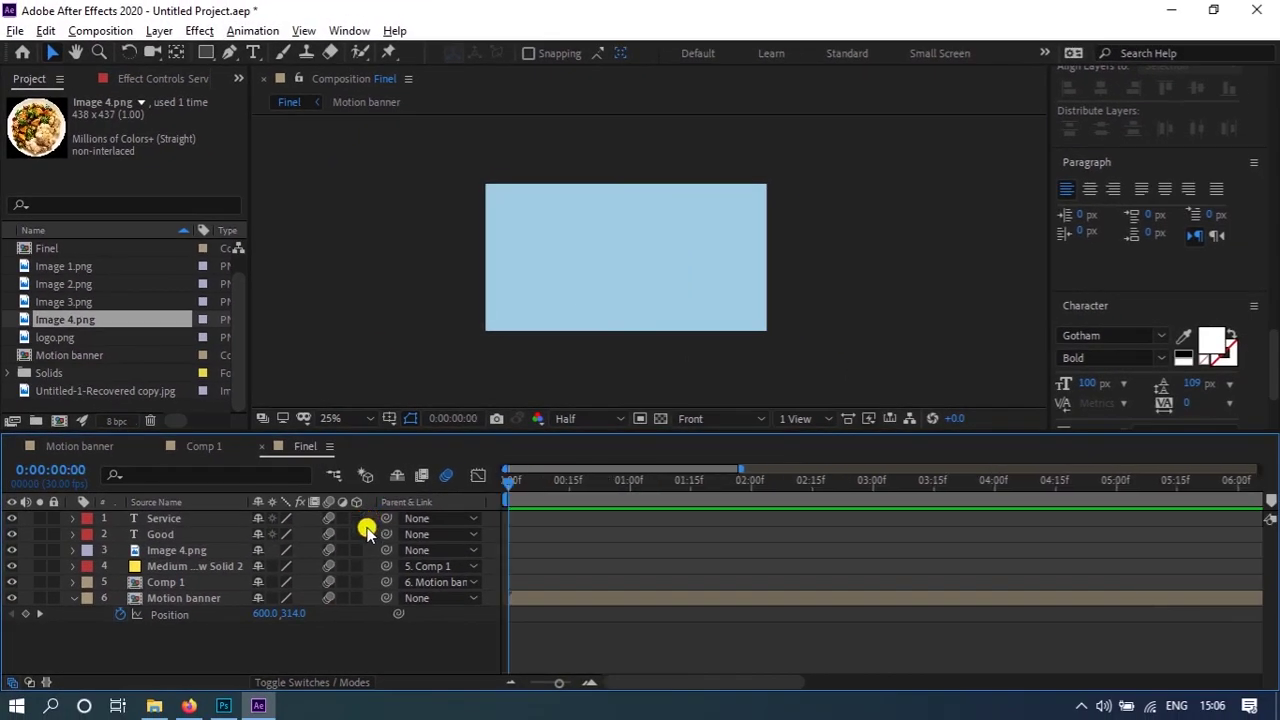
key(minus)
key(minus)
key(space)
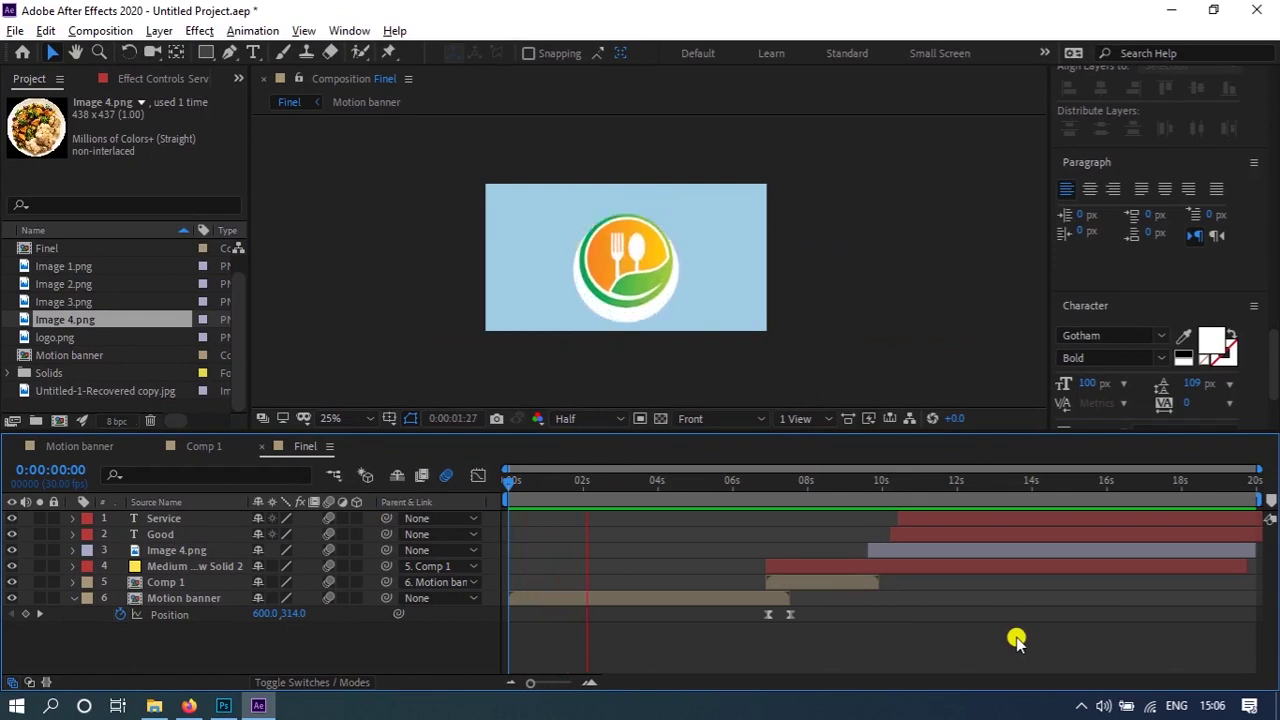
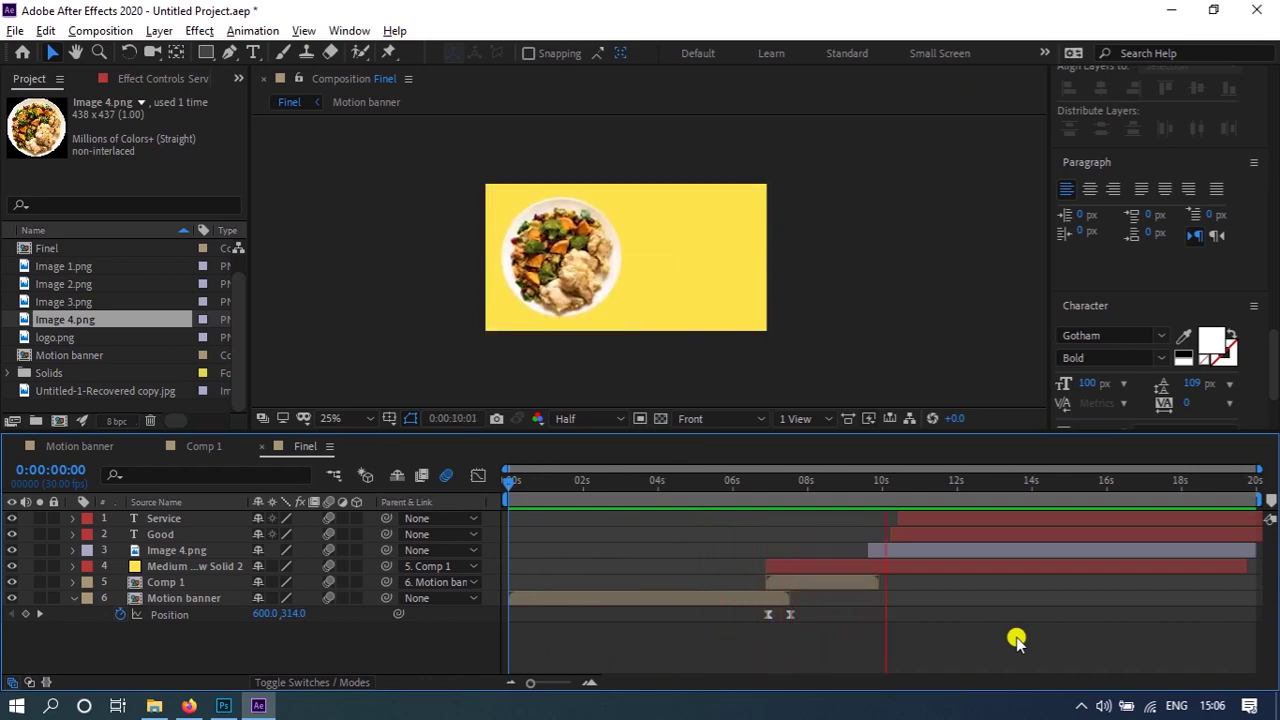
- Stop playback near 12 seconds and select the Service, Good and Image 4.png layers
key(space)
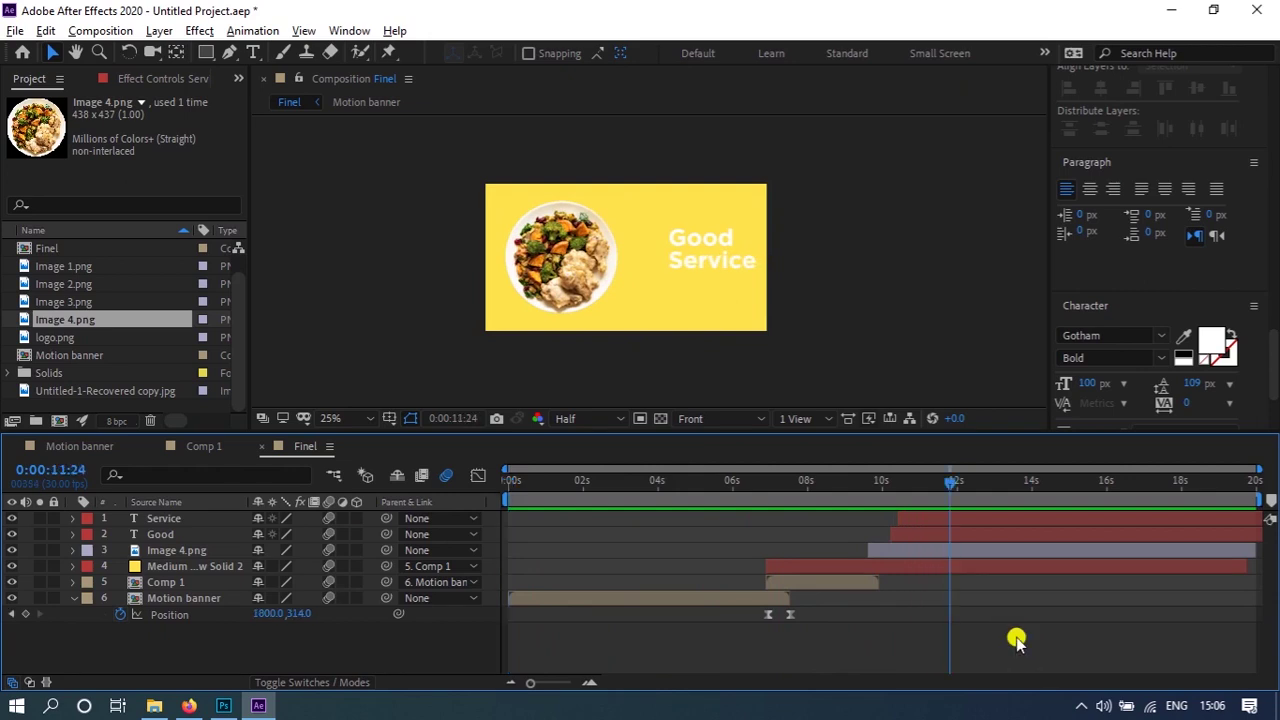
click(958, 519)
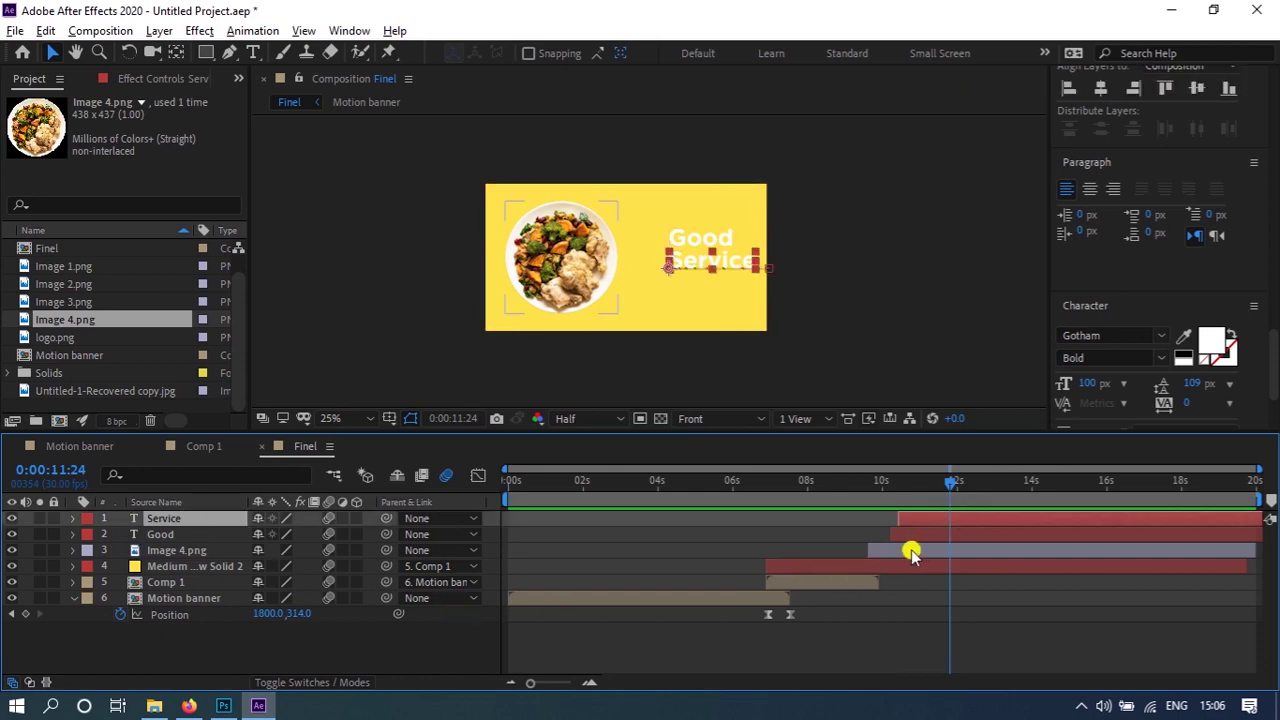
ctrl+click(165, 534)
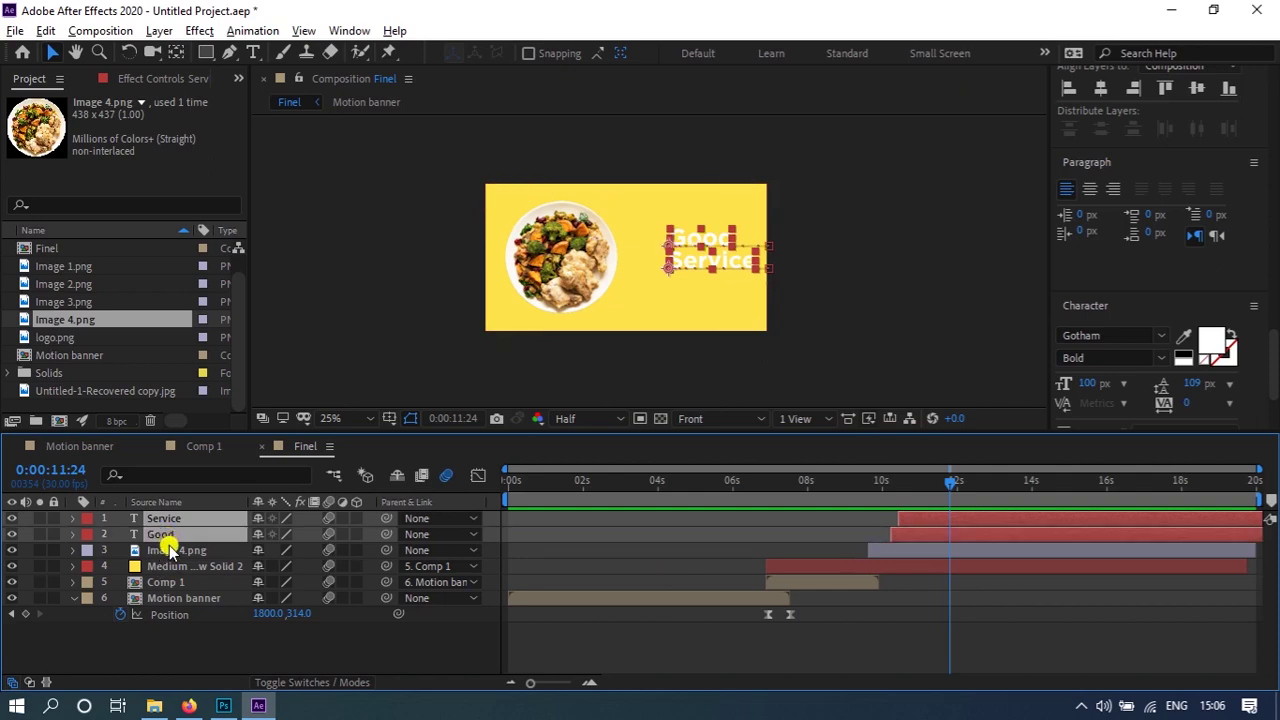
ctrl+click(175, 550)
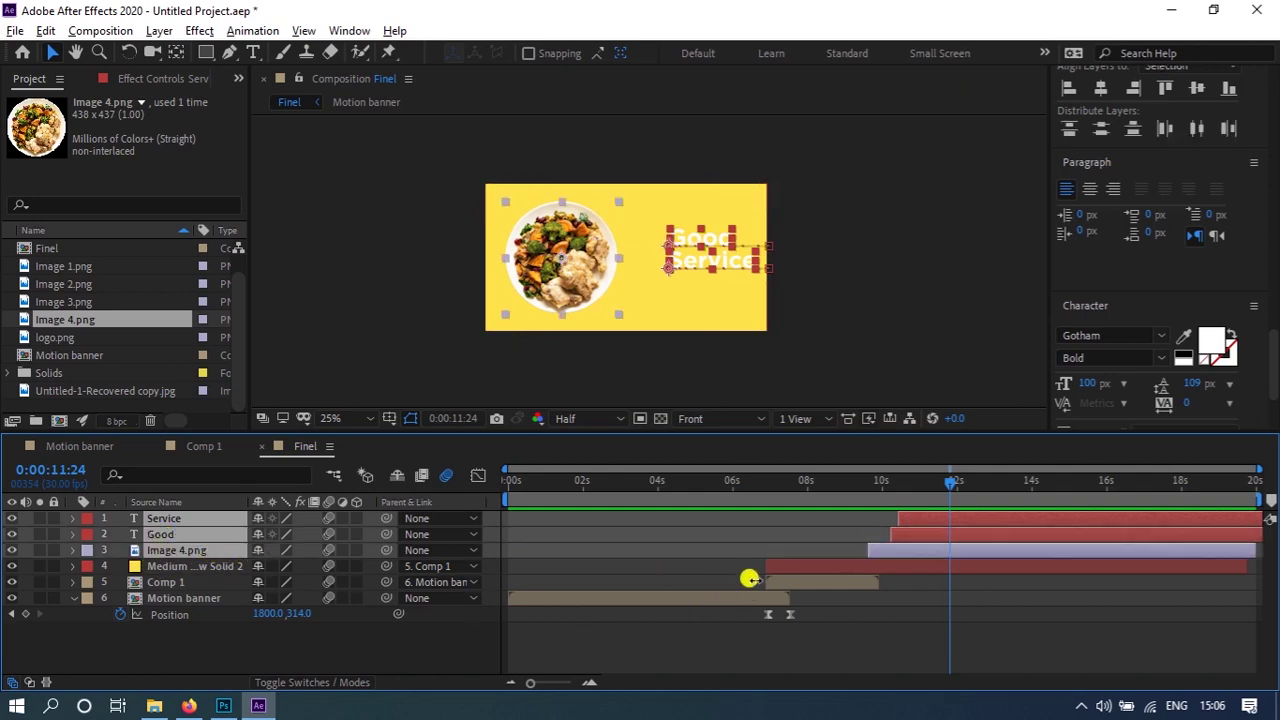
- Briefly hide and re-show the yellow background solid, then reselect Image 4.png, Good and Service
click(193, 567)
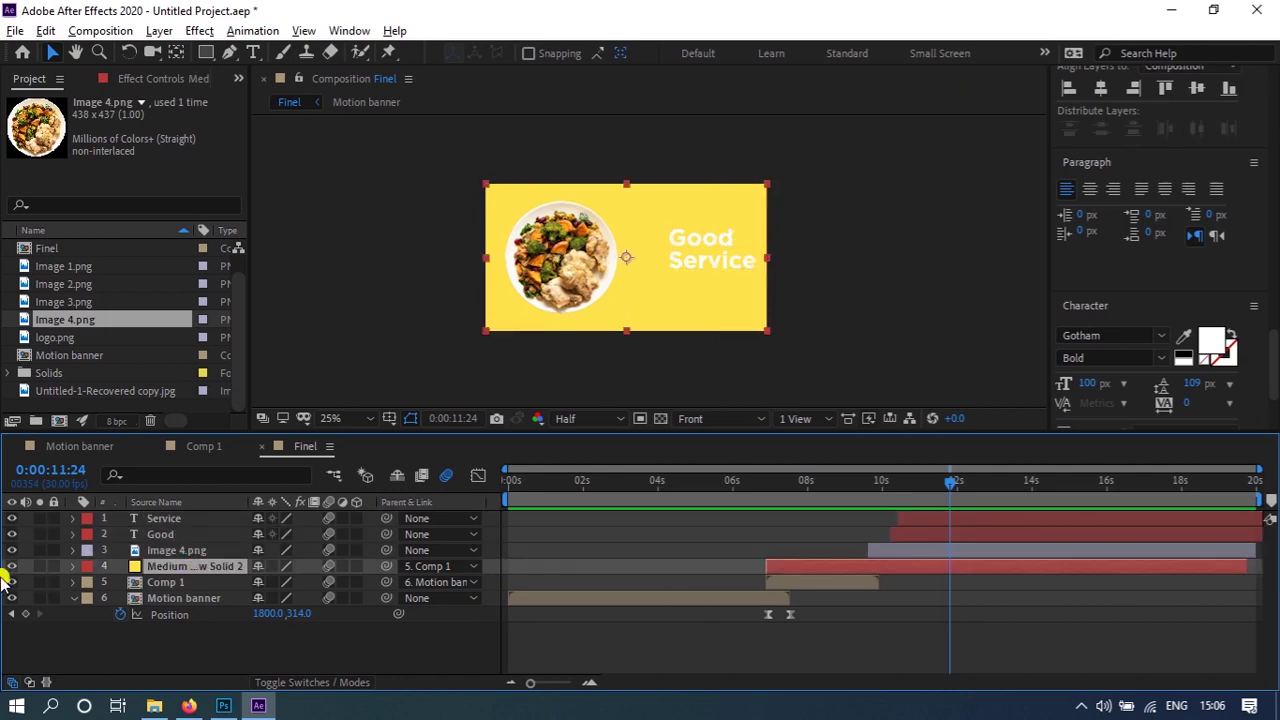
click(12, 567)
click(12, 567)
click(172, 550)
ctrl+click(172, 534)
ctrl+click(185, 518)
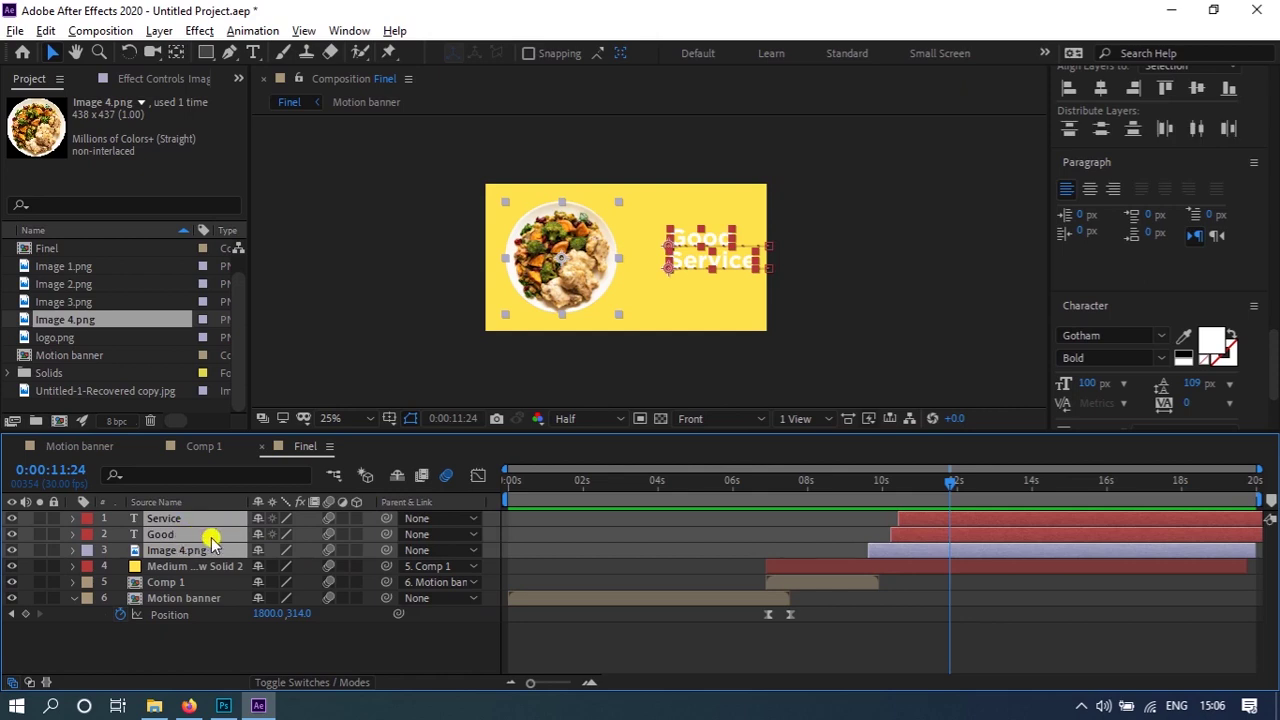
- Pre-compose the selected layers into a composition named '4th image'
right_click(207, 540)
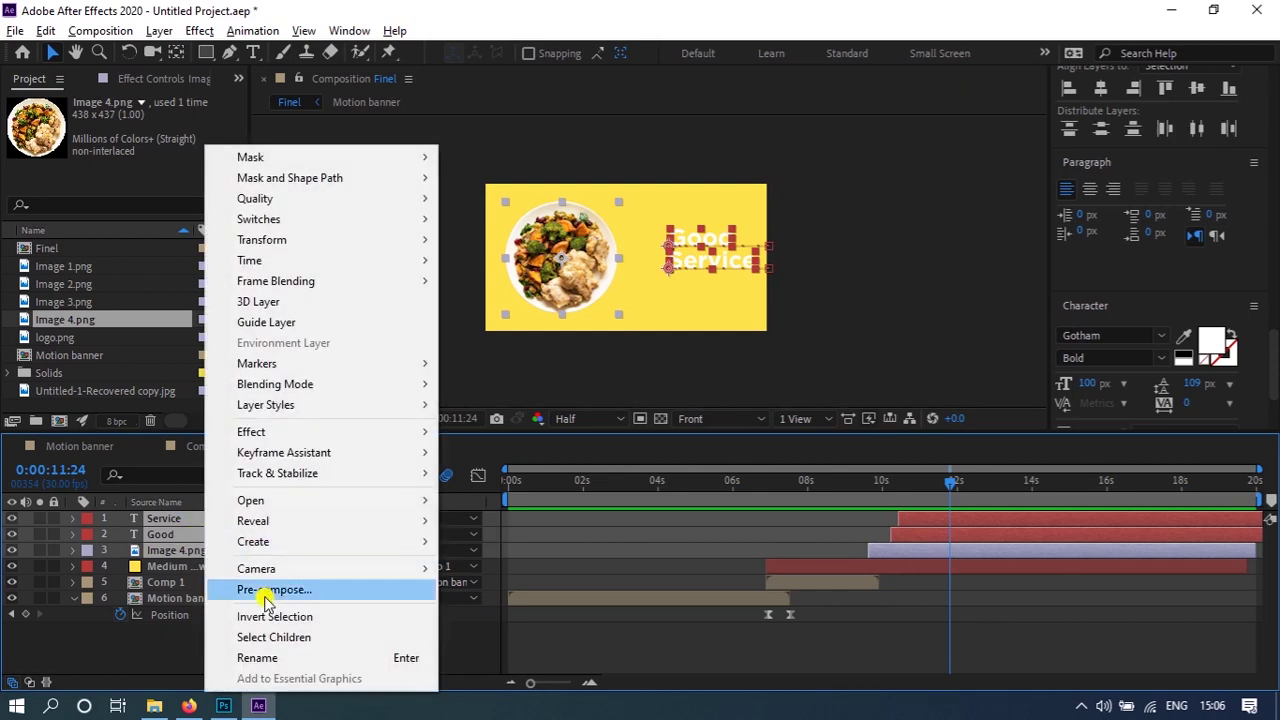
click(266, 592)
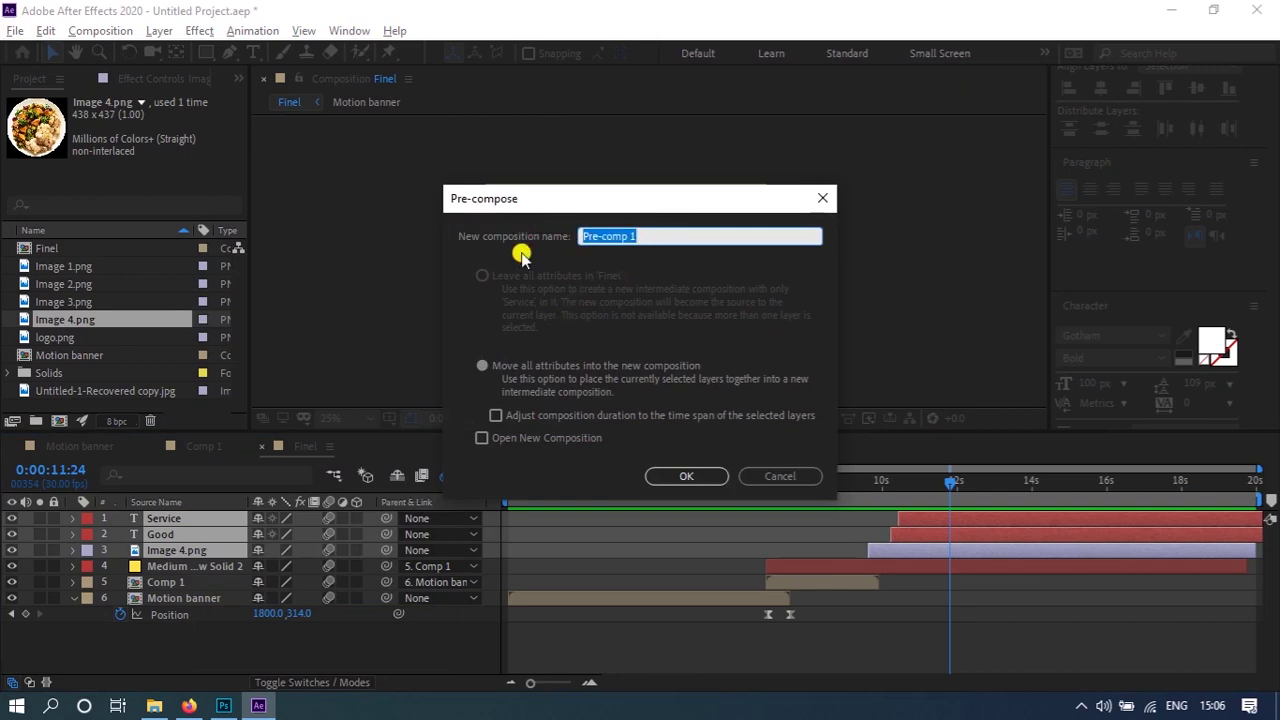
text(4th image)
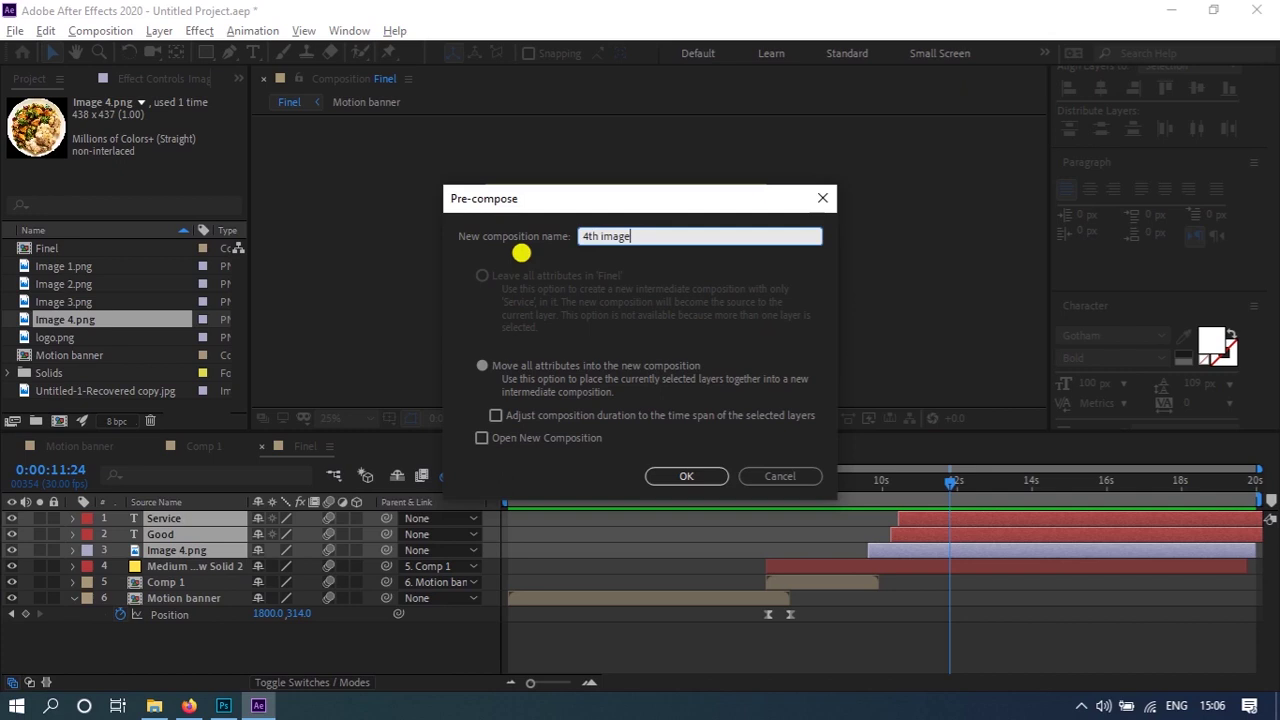
key(Return)
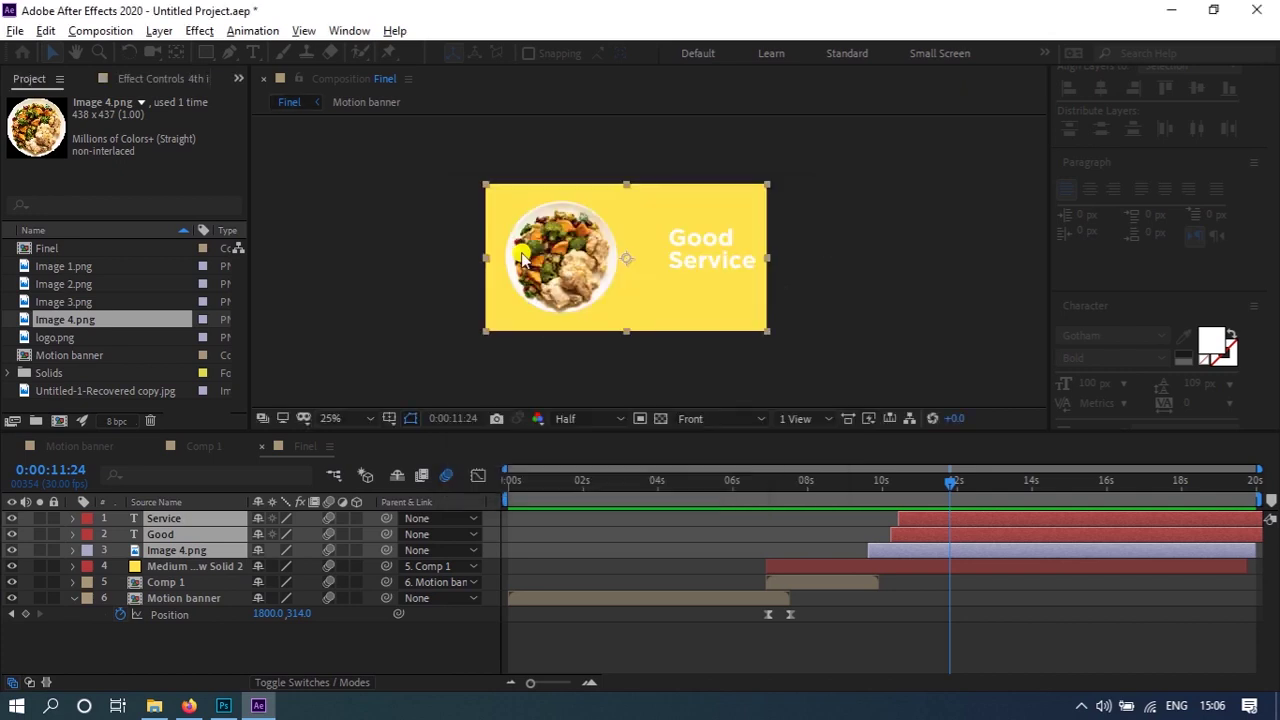
- Return to the start of the timeline and preview the whole banner
drag(848, 495, 495, 528)
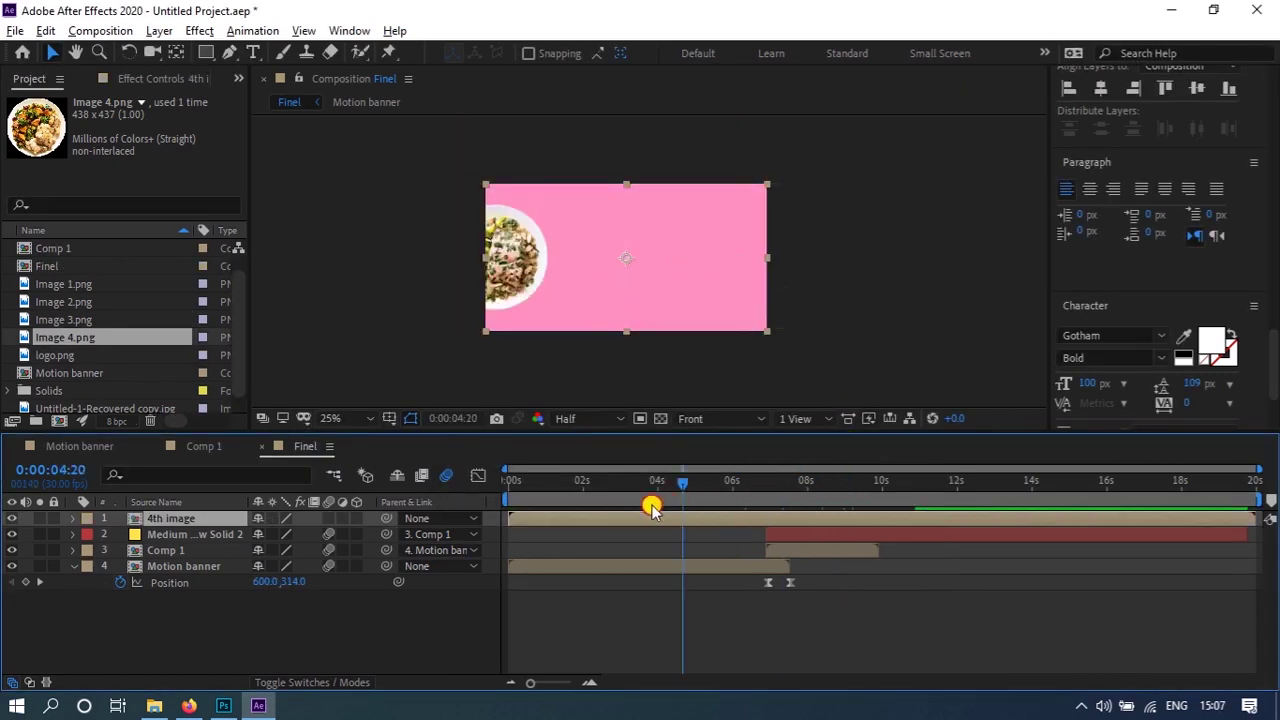
key(space)
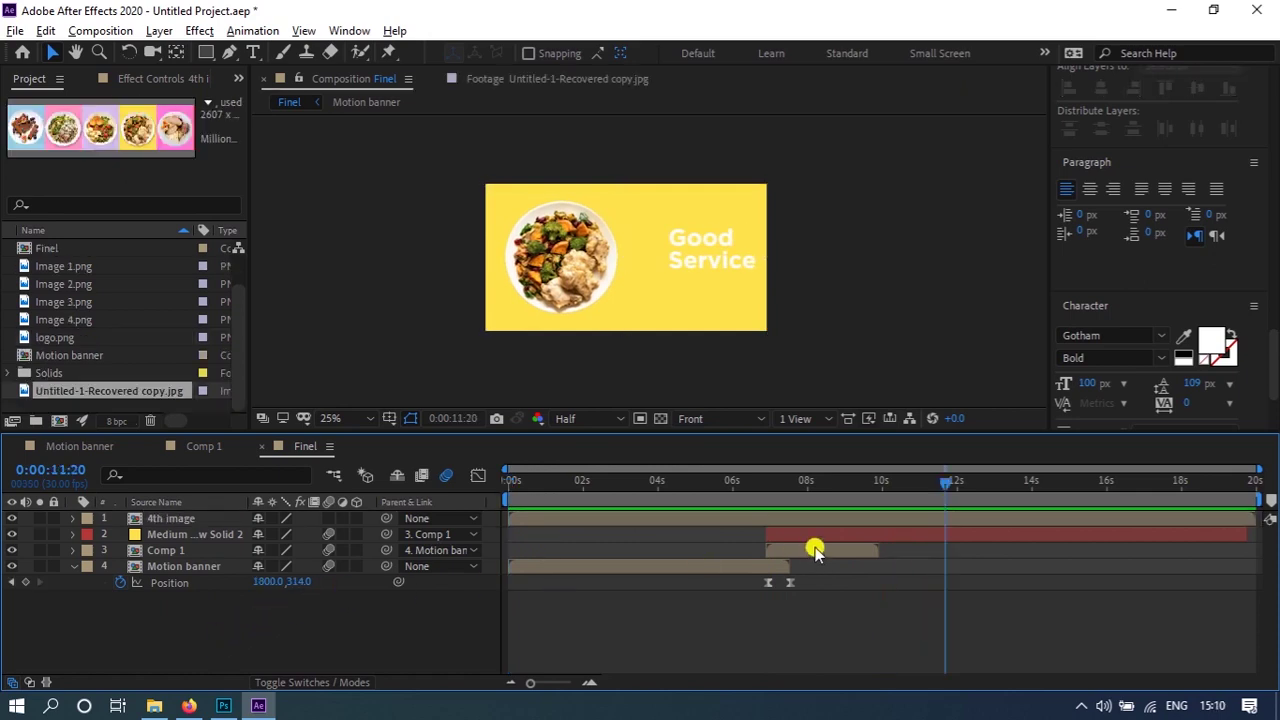
right_click(237, 625)
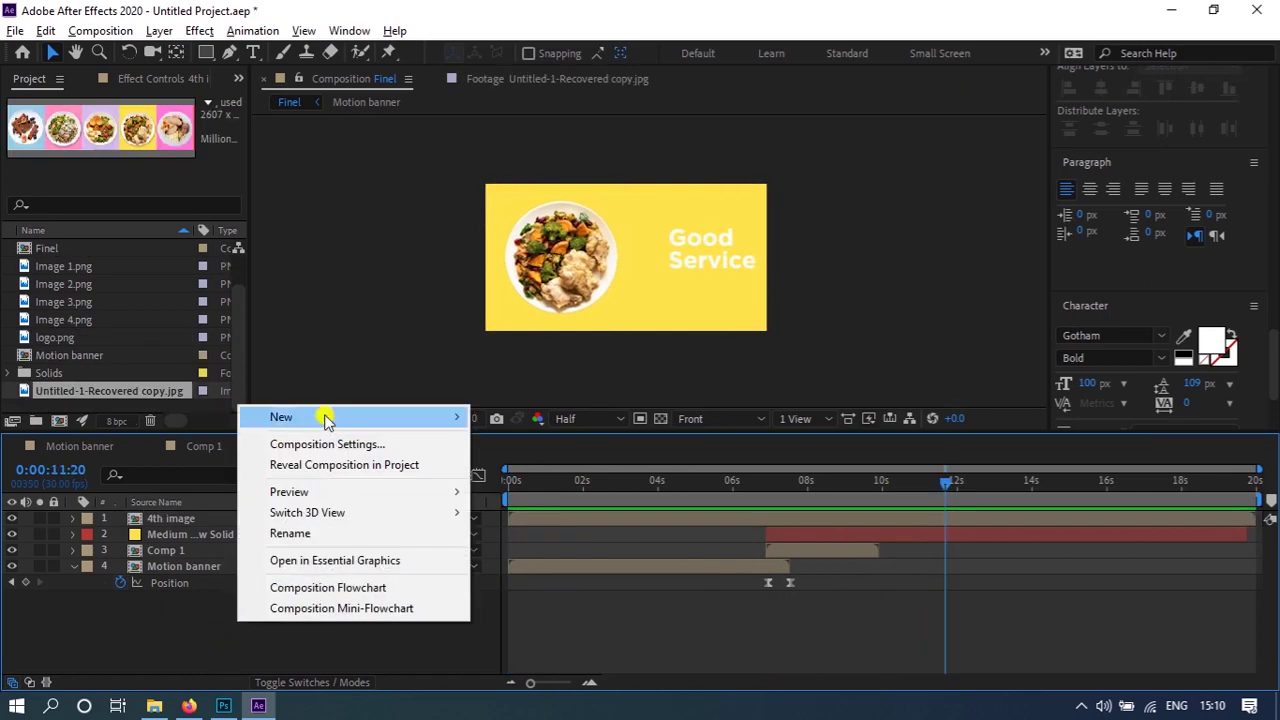
- Create a new full-frame solid coloured pink F09091
mouse_move(326, 417)
click(531, 463)
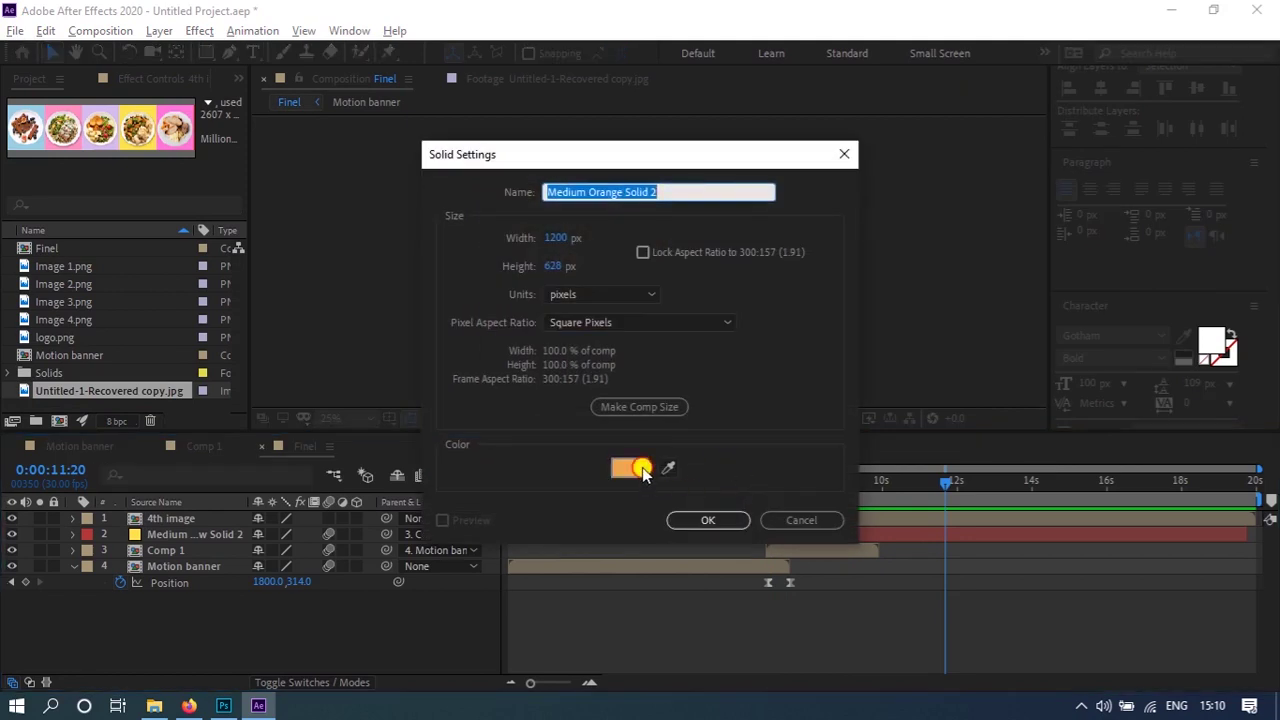
click(632, 467)
text(F09091)
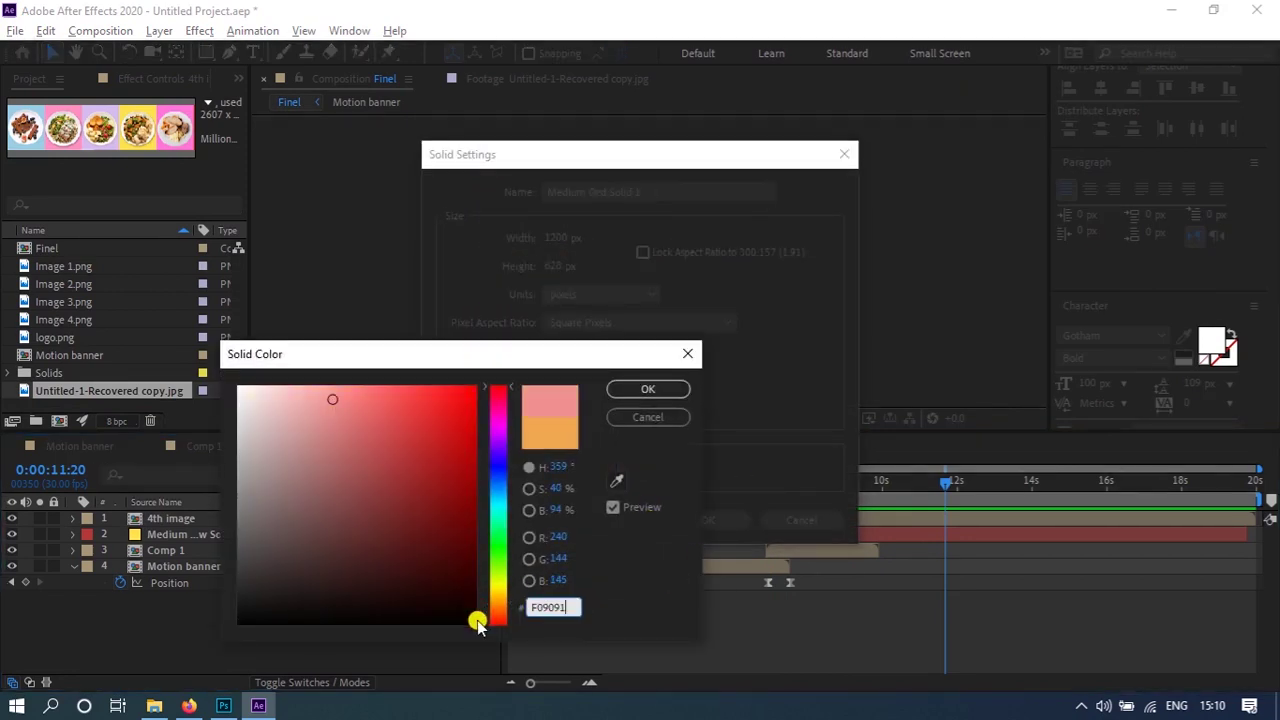
click(567, 600)
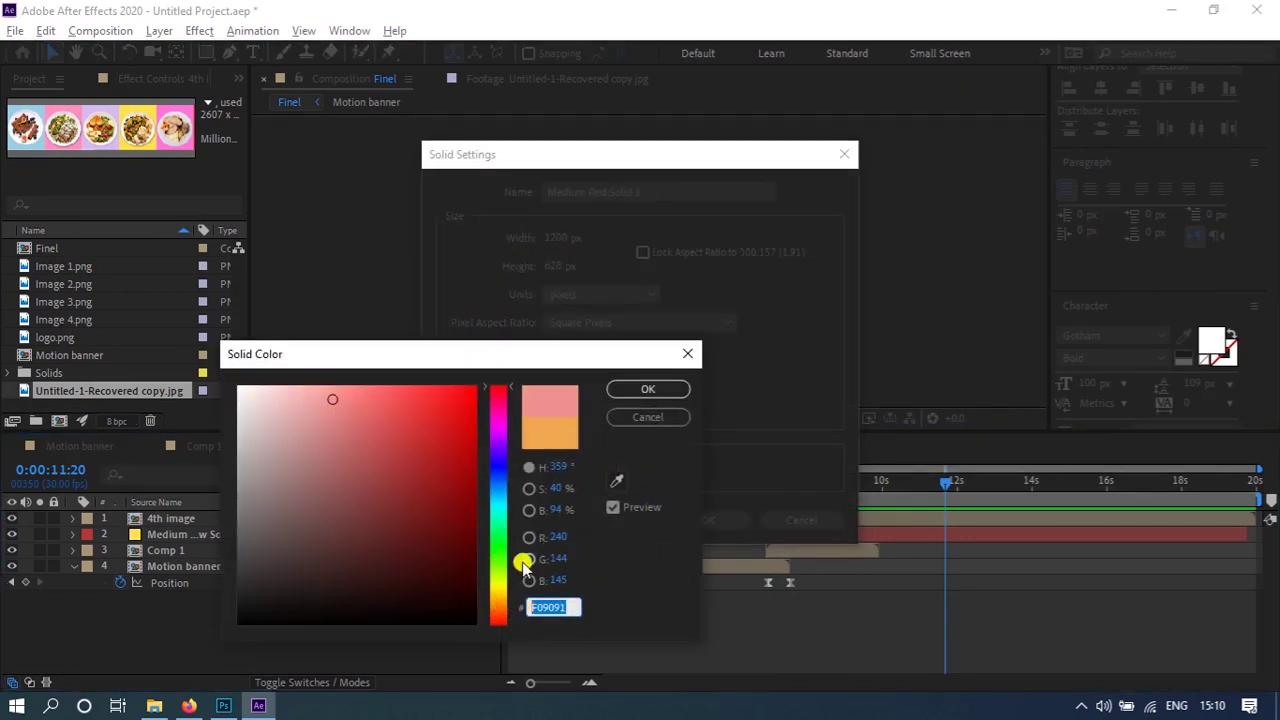
click(648, 392)
click(694, 519)
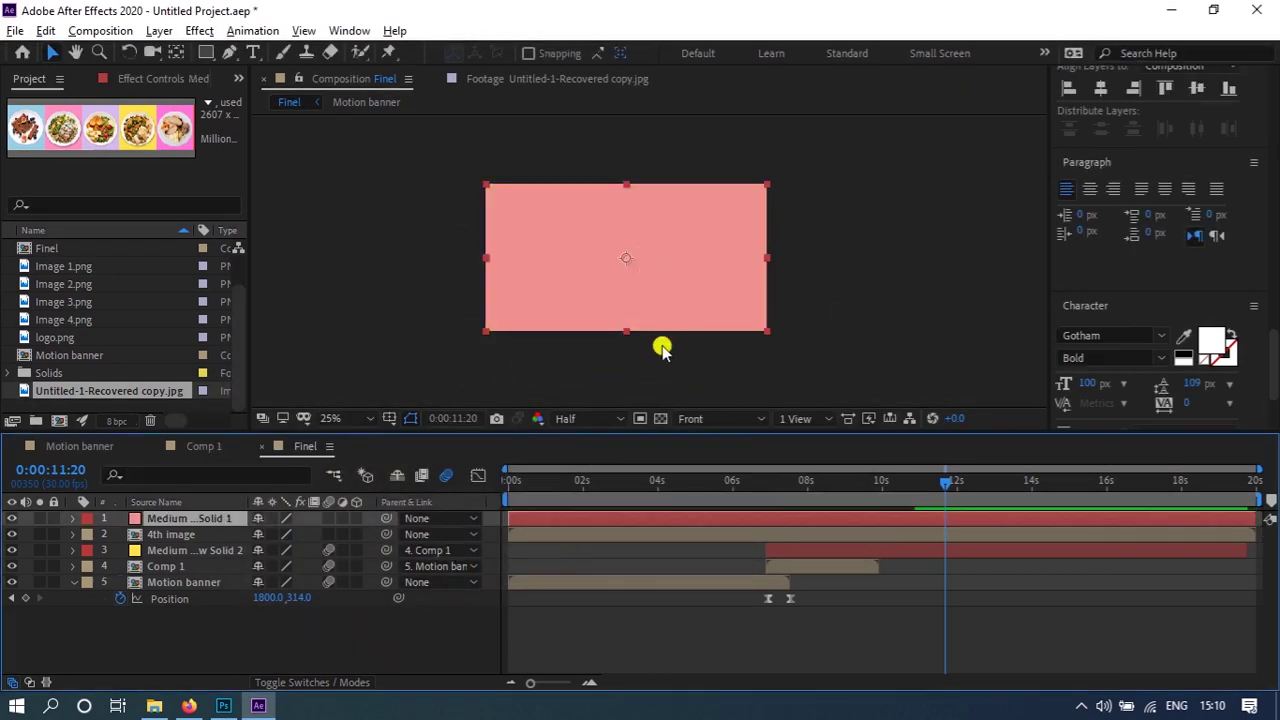
- Keyframe the solid's Position to slide from off-frame left to centre at 12:20, then preview
drag(689, 275, 397, 277)
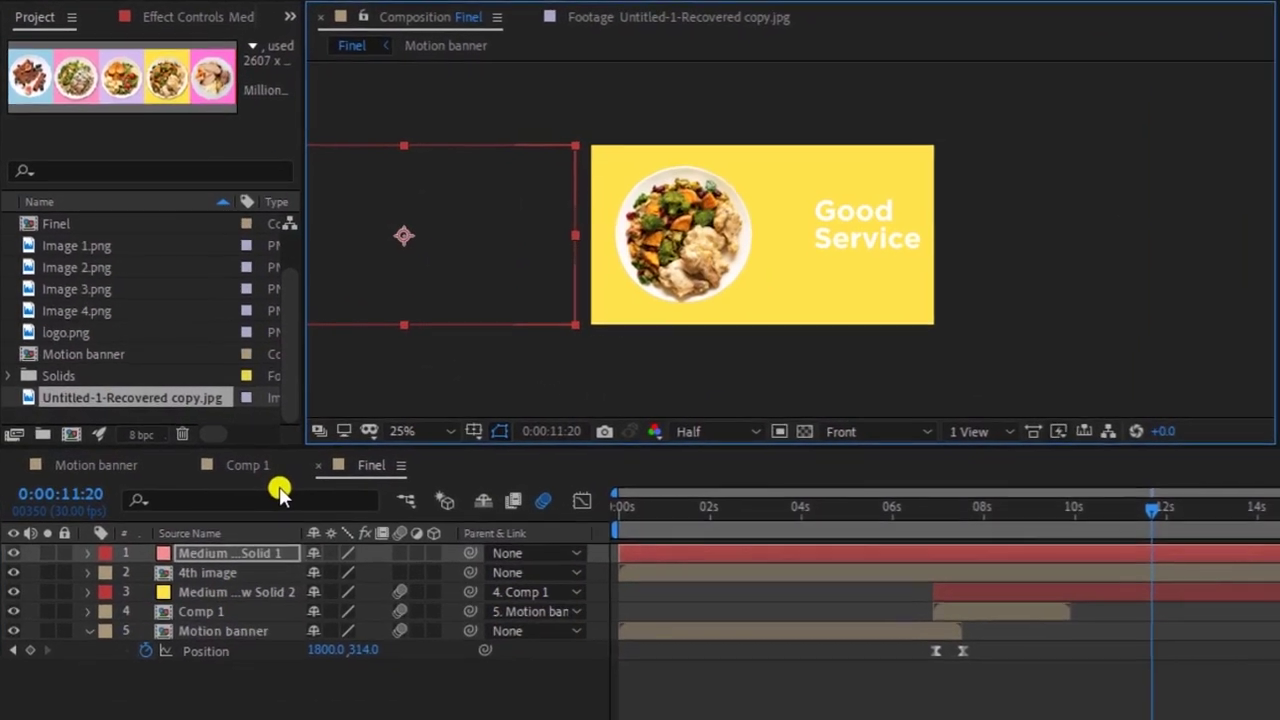
key(p)
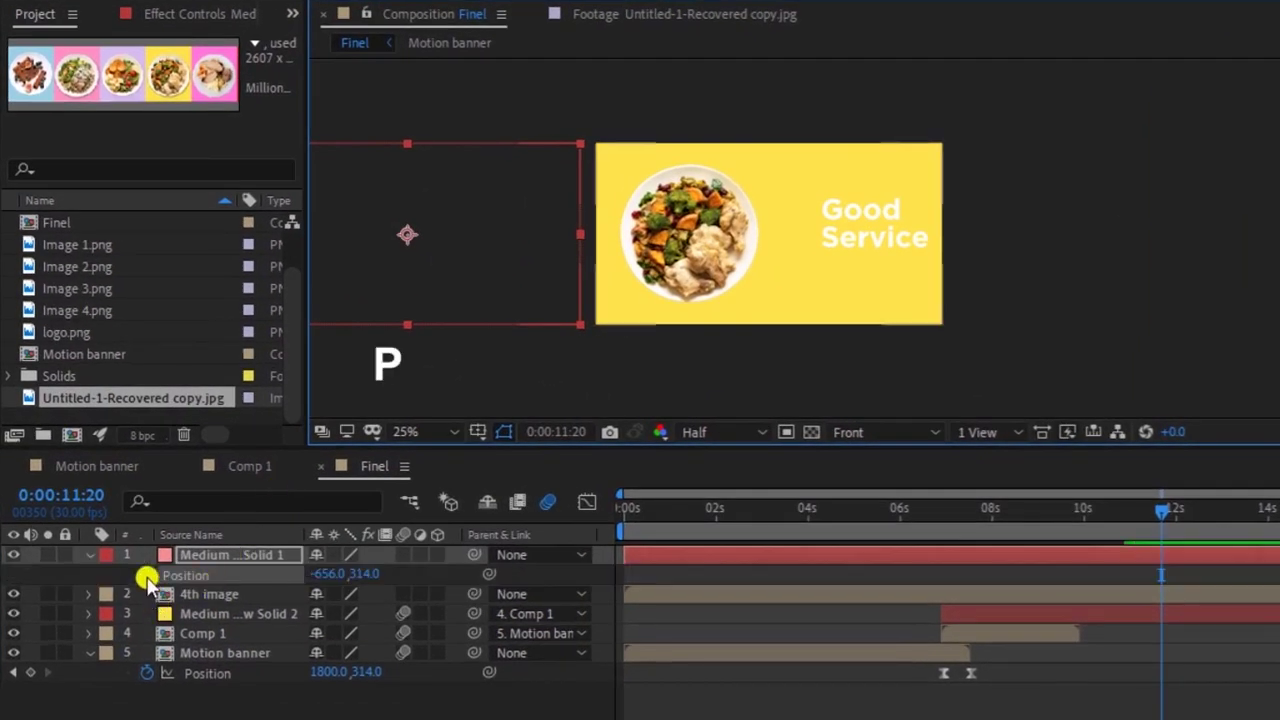
drag(1164, 512, 1208, 530)
drag(487, 234, 849, 236)
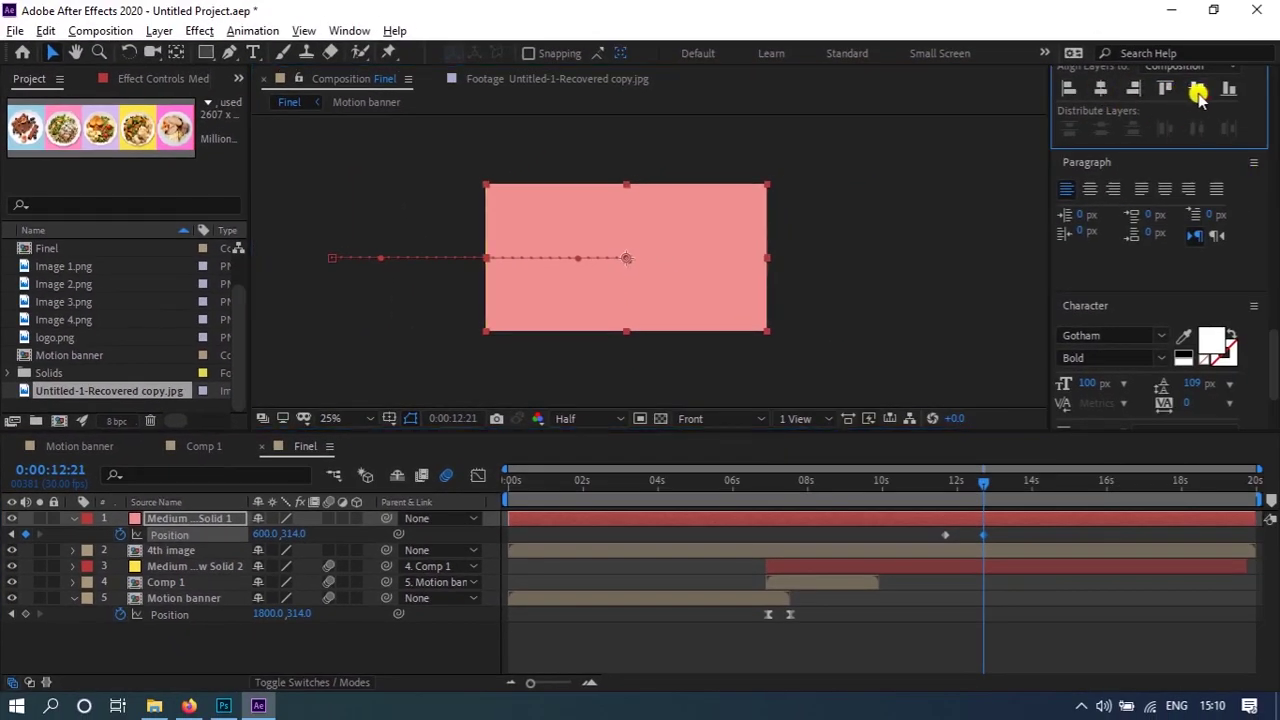
drag(1008, 527, 983, 545)
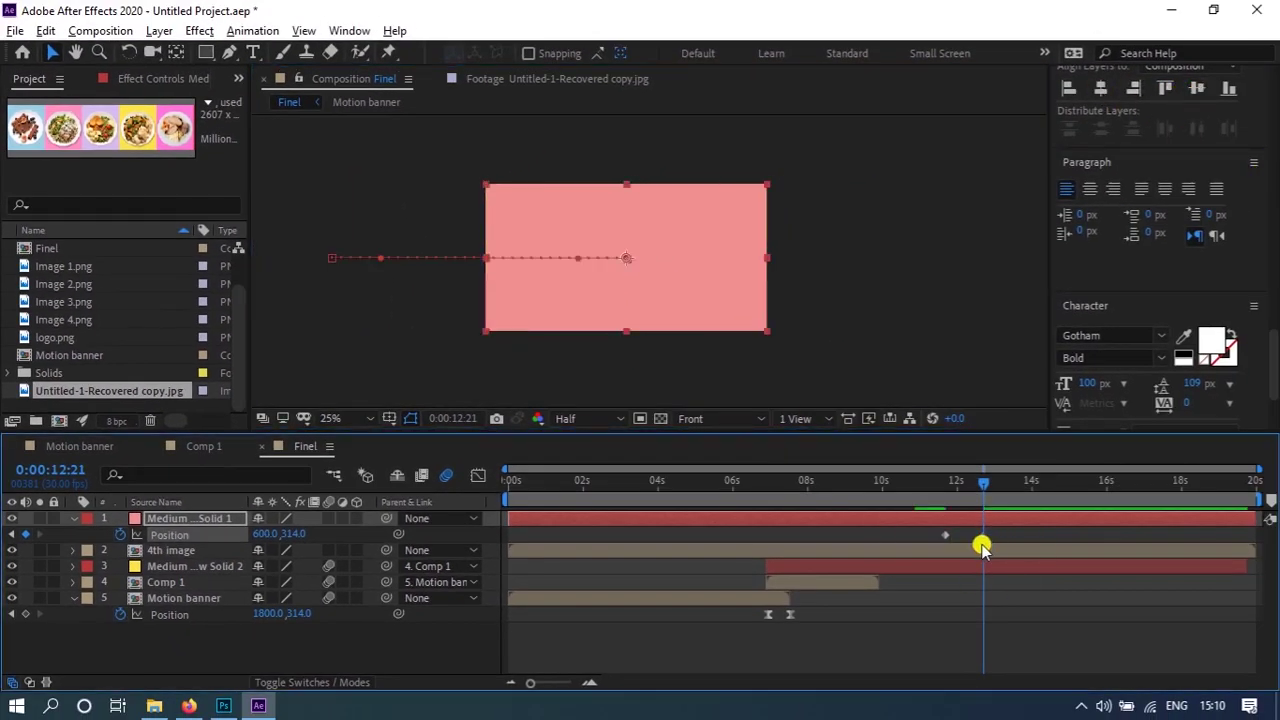
drag(955, 488, 845, 507)
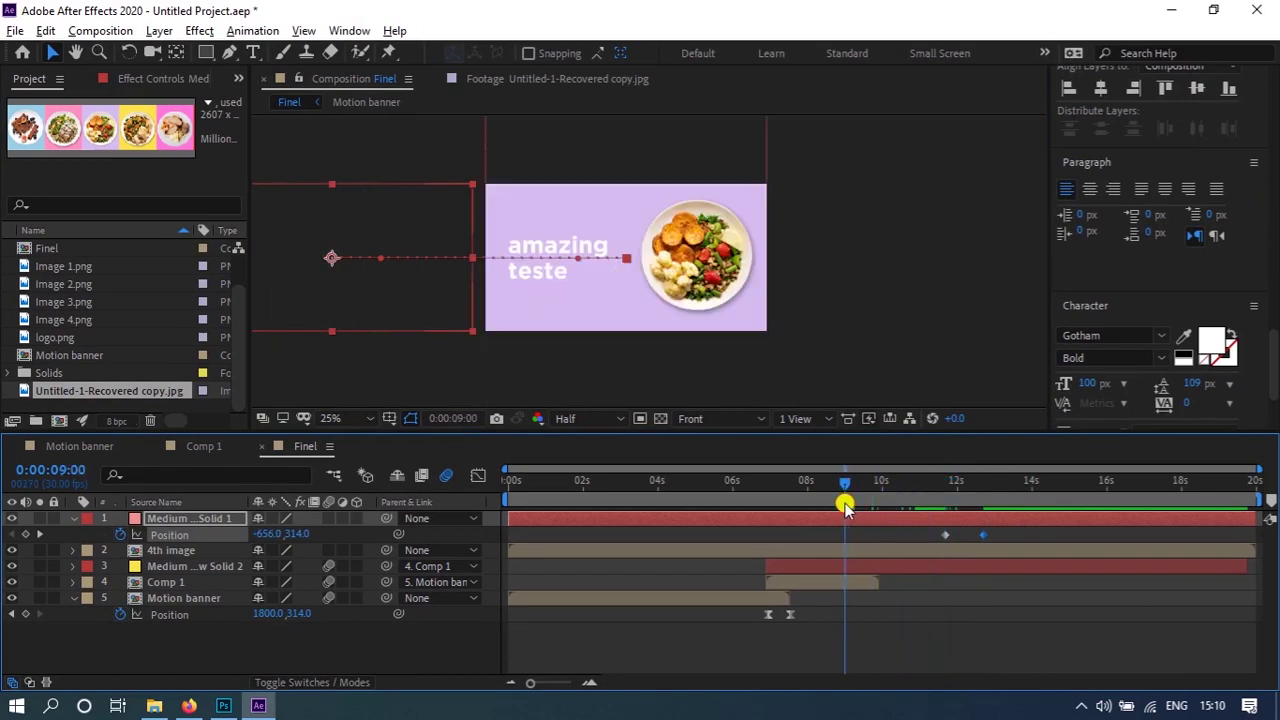
key(space)
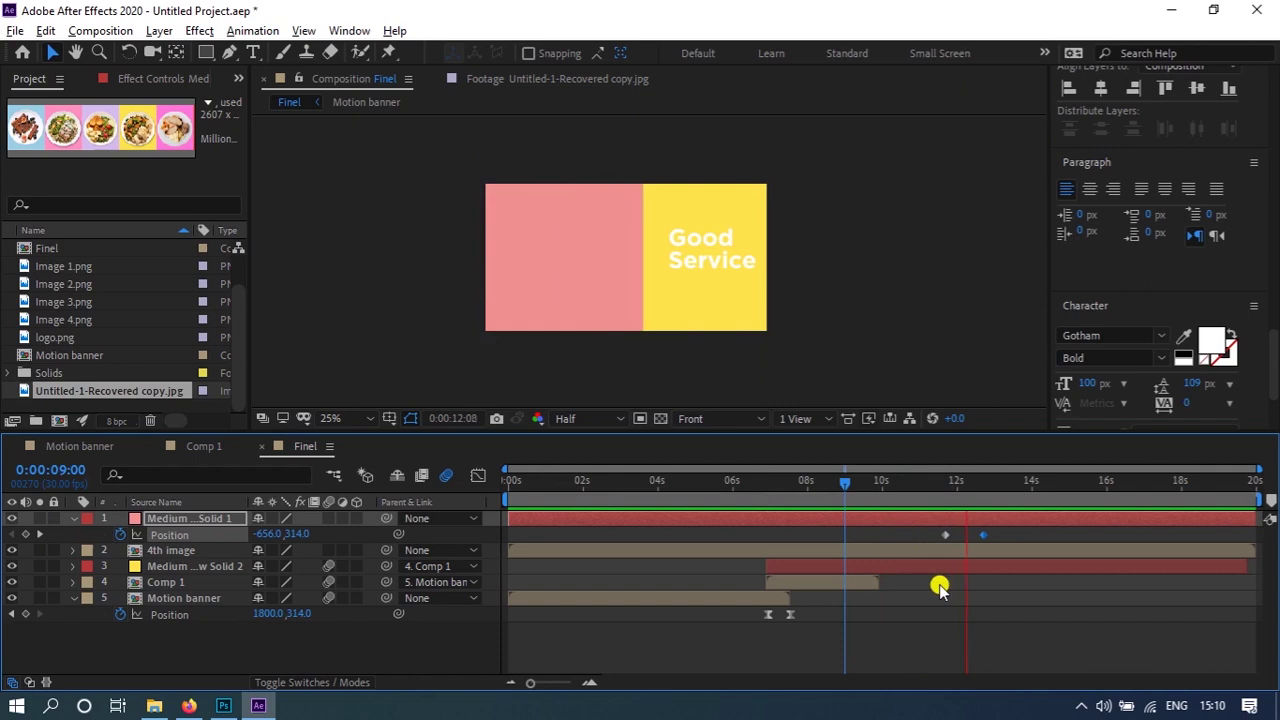
key(space)
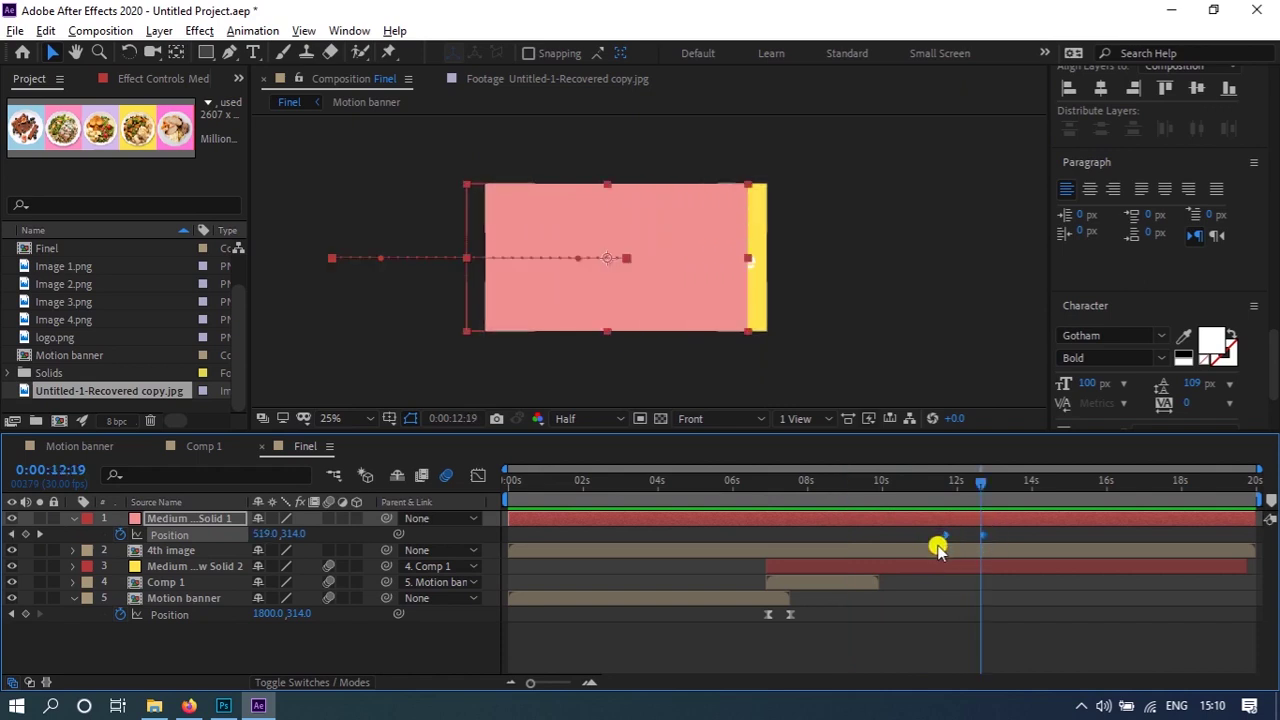
click(484, 477)
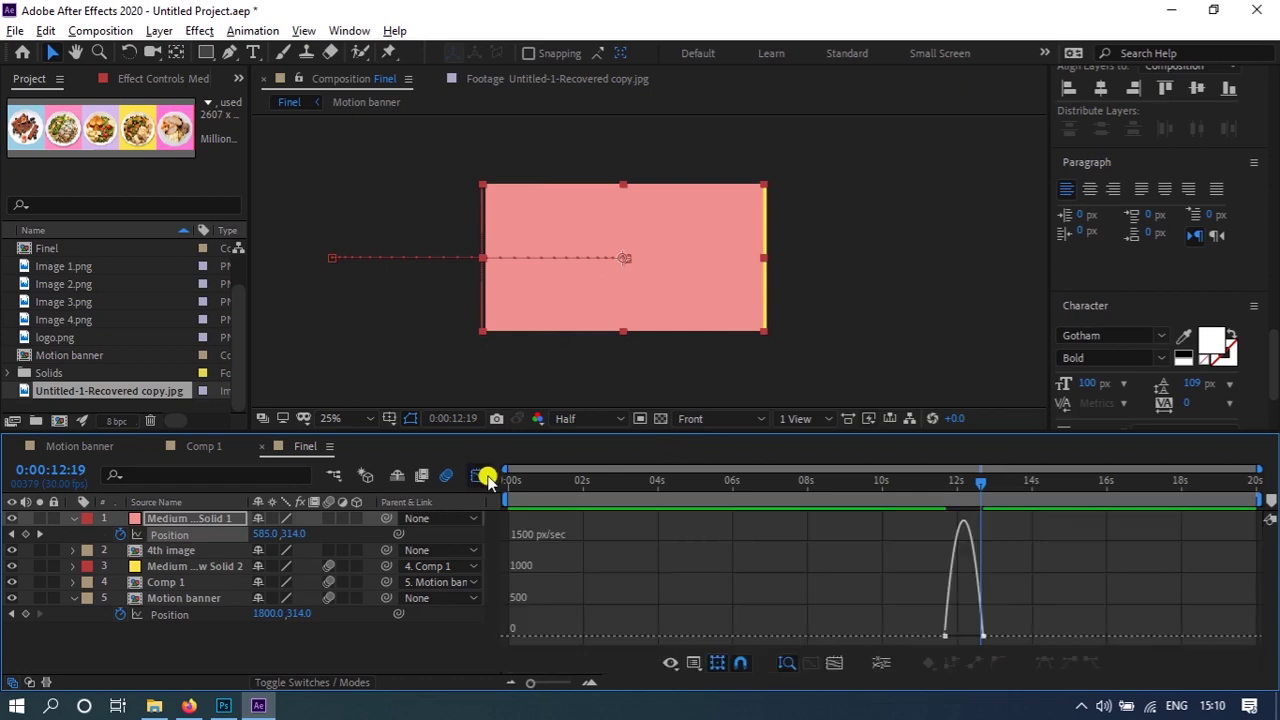
- In the Graph Editor, drag the influence handle so the slide-in speed peaks sharply early
drag(1063, 529, 884, 664)
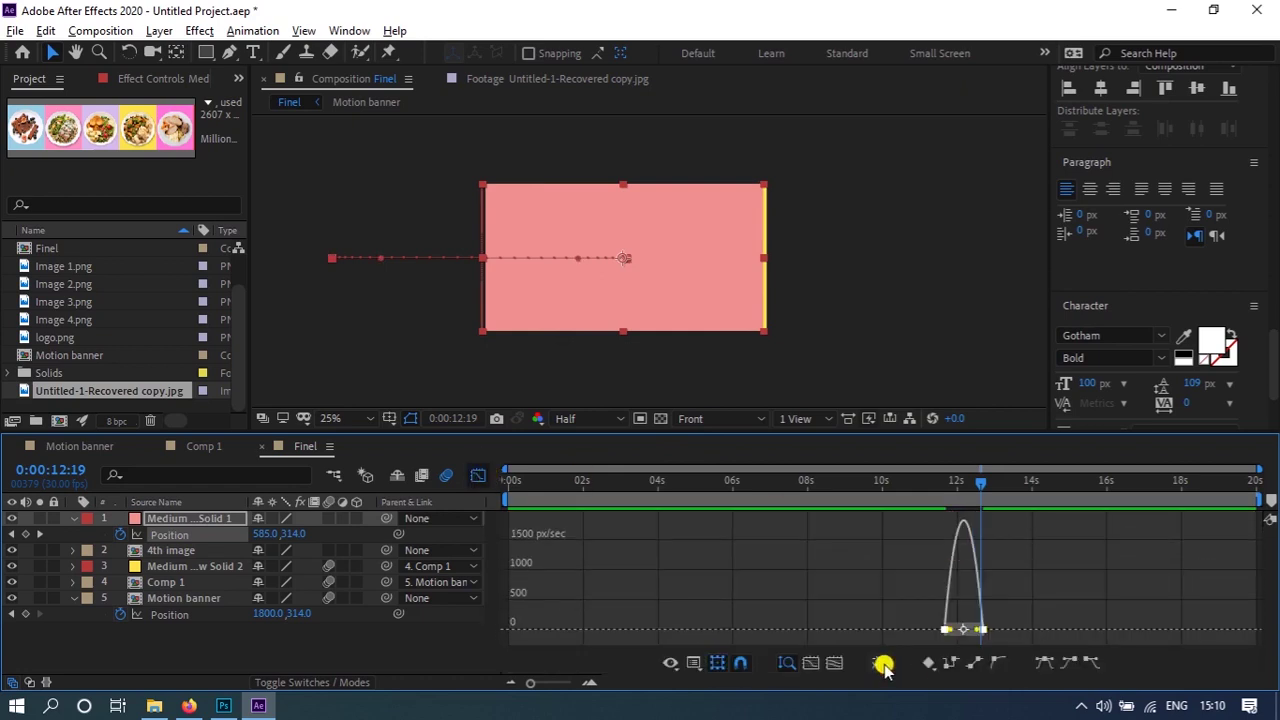
click(881, 664)
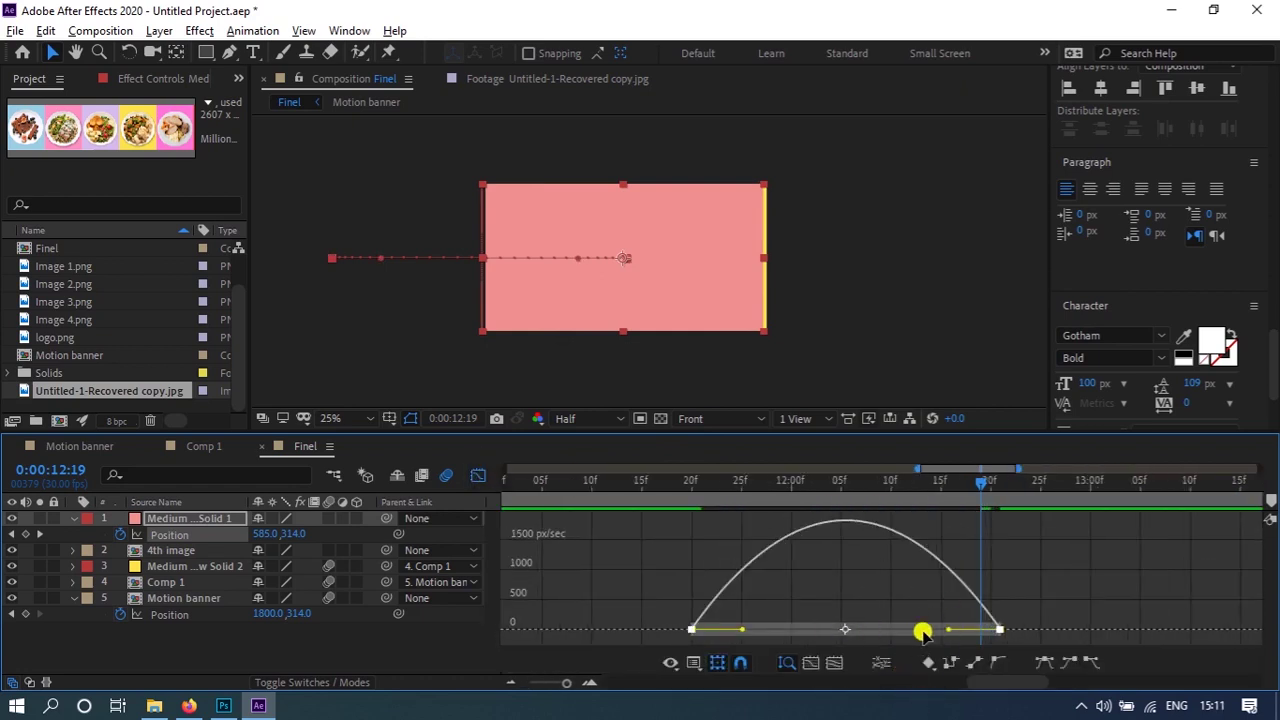
drag(942, 630, 861, 632)
click(672, 490)
key(space)
key(space)
- Move the end Position keyframe earlier, preview, and collapse the solid's properties
key(shift+F3)
click(1012, 538)
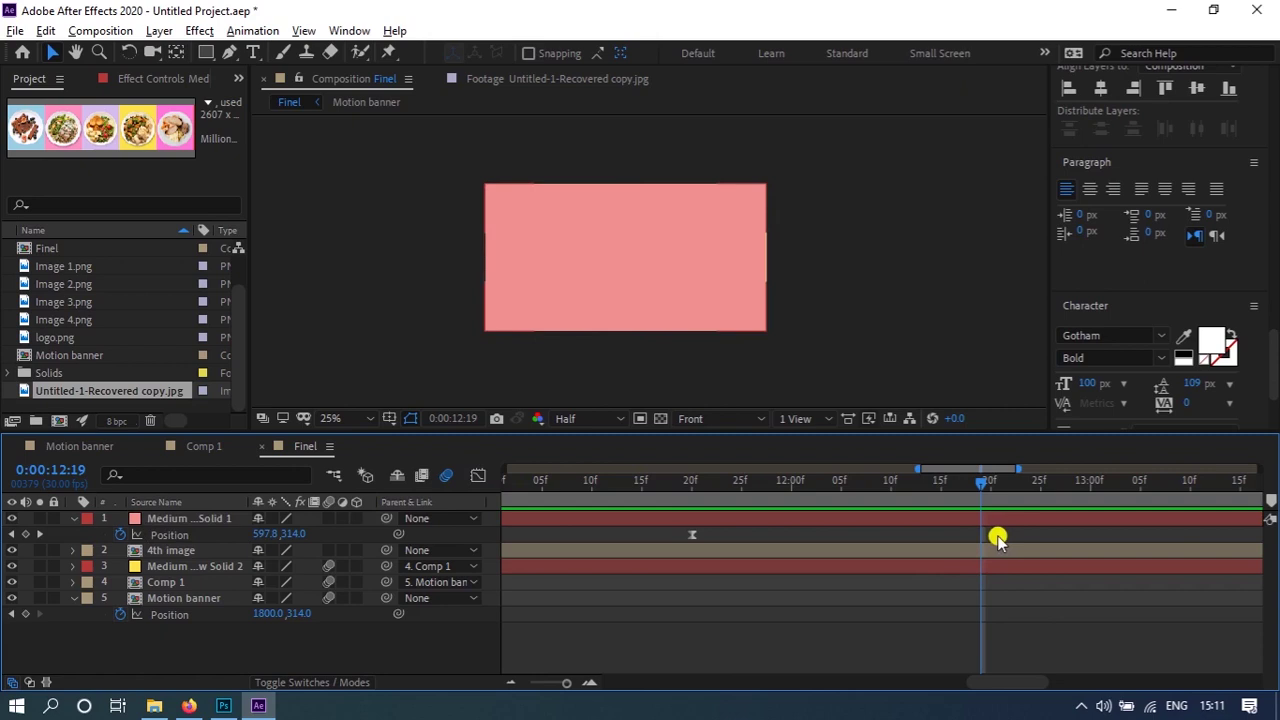
drag(997, 536, 910, 534)
click(690, 488)
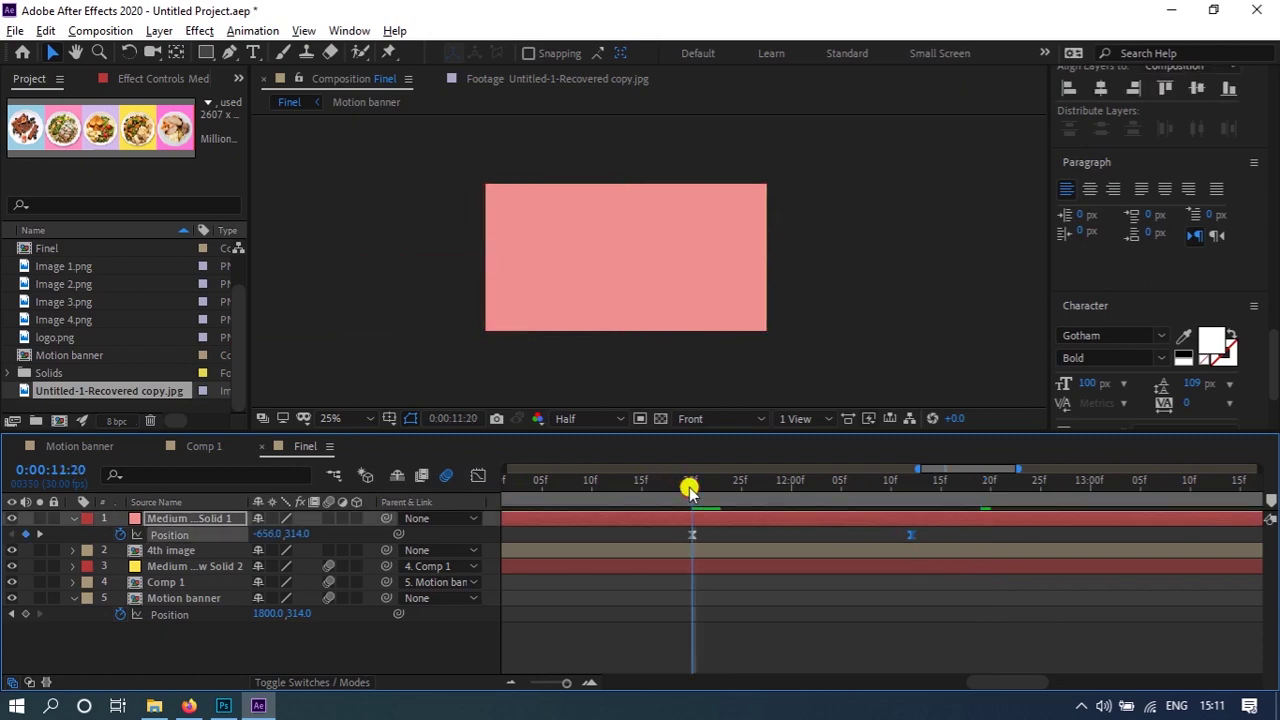
key(space)
click(617, 620)
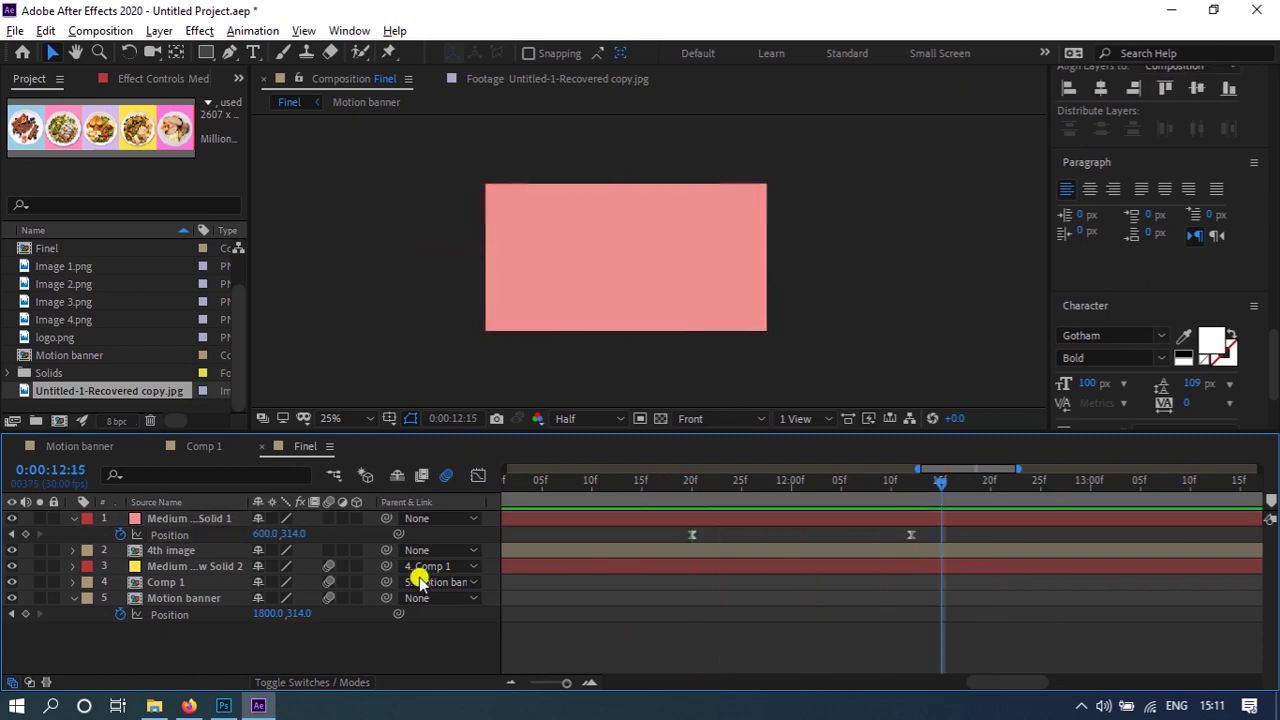
click(194, 517)
key(u)
click(236, 630)
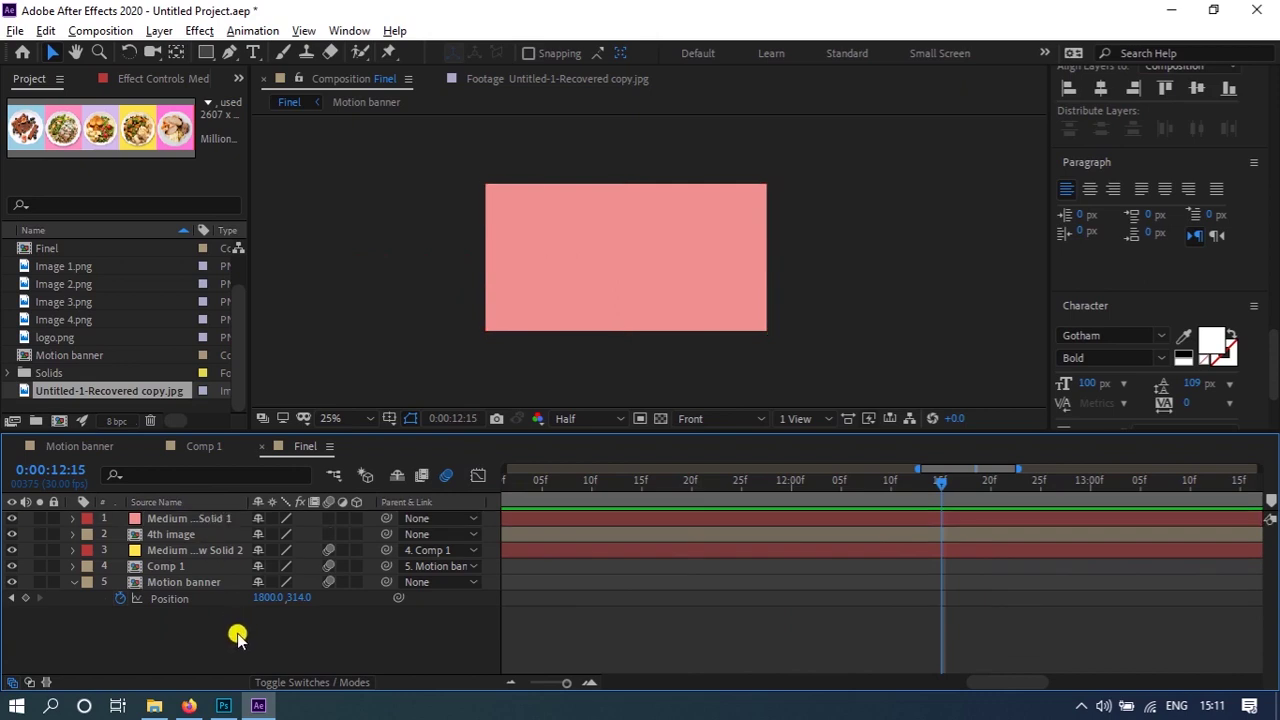
- Start a white text layer on the pink slide reading 'Healthy'
key(ctrl+t)
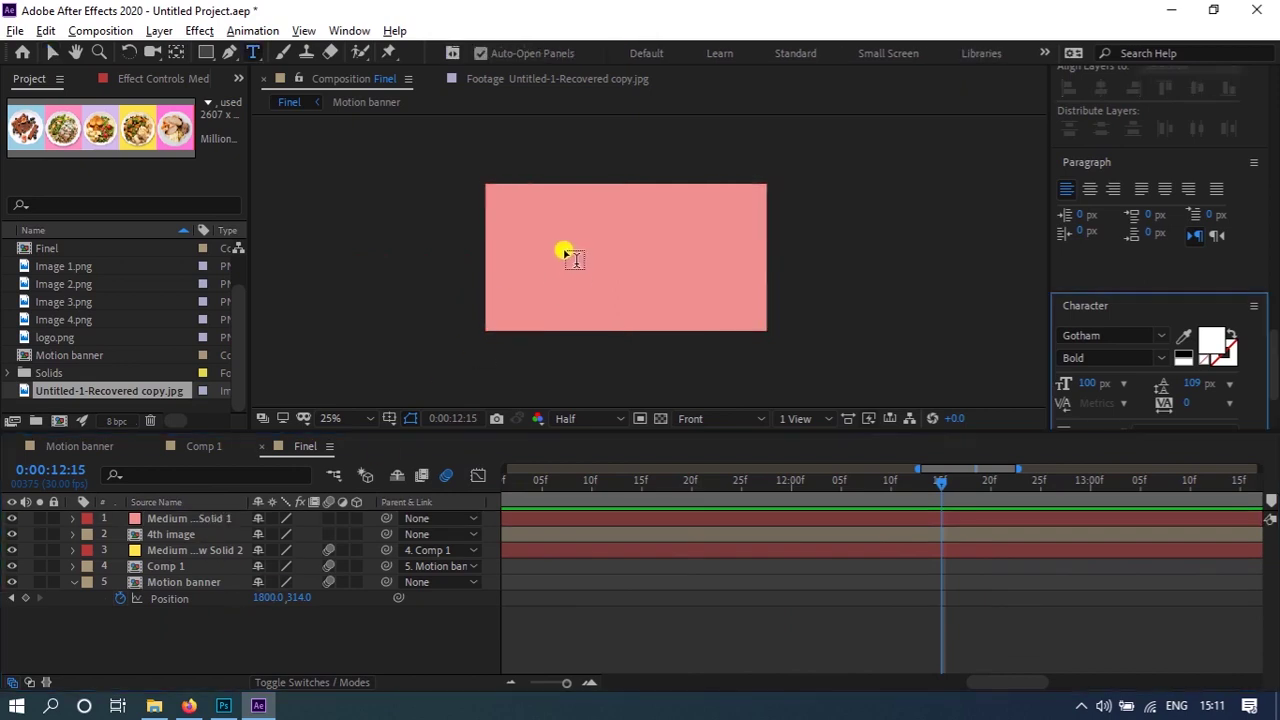
click(565, 250)
text(Heat)
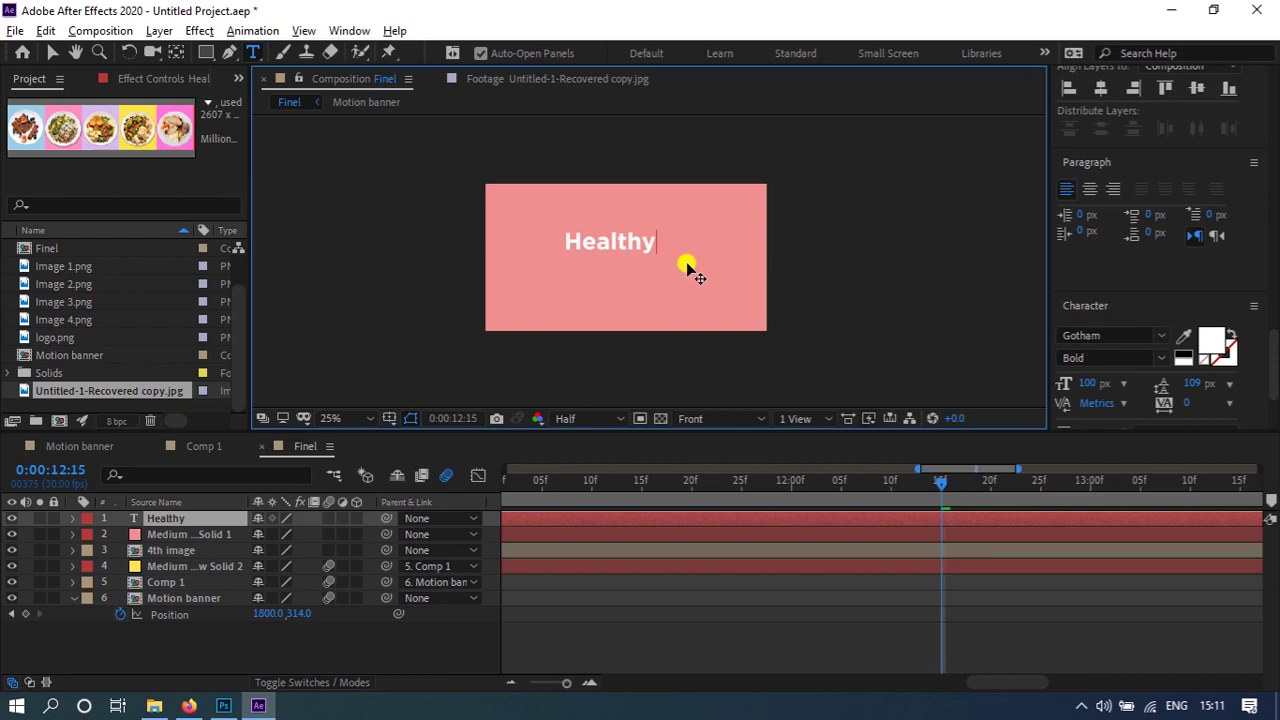
- Add a 'With us' text line below 'Healthy' and reposition the Healthy text
click(328, 638)
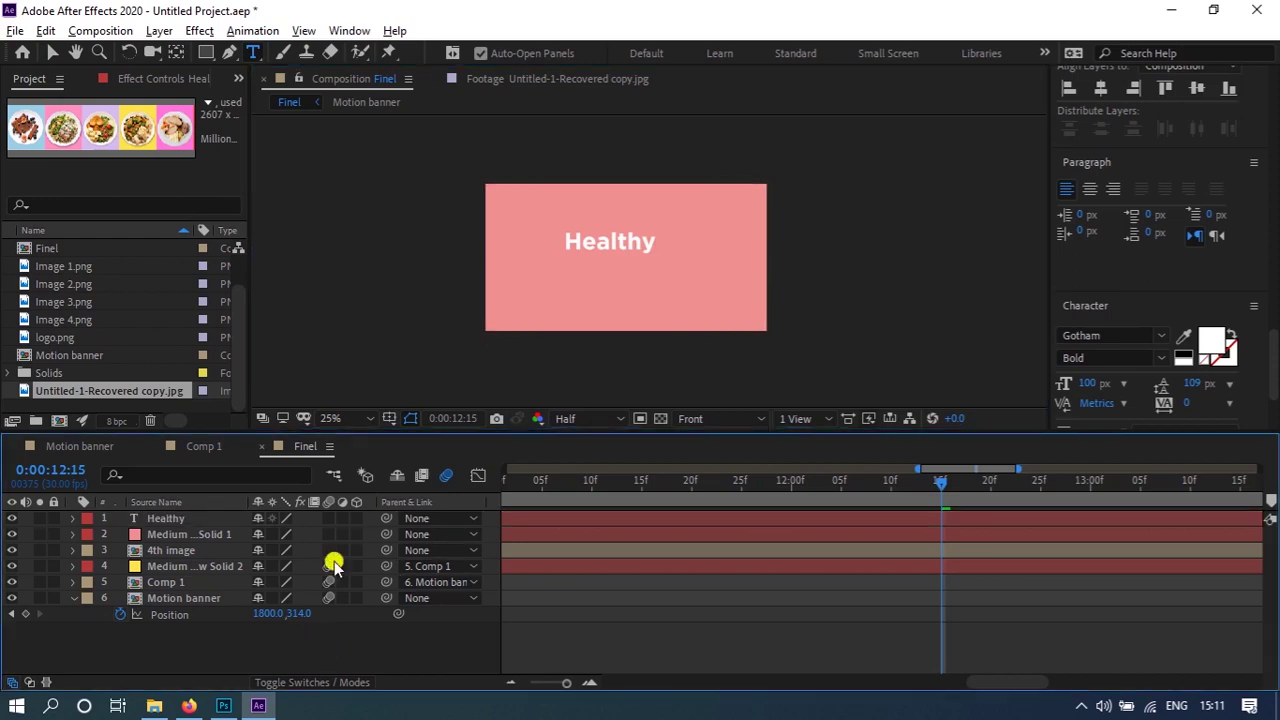
click(581, 284)
text(With uas)
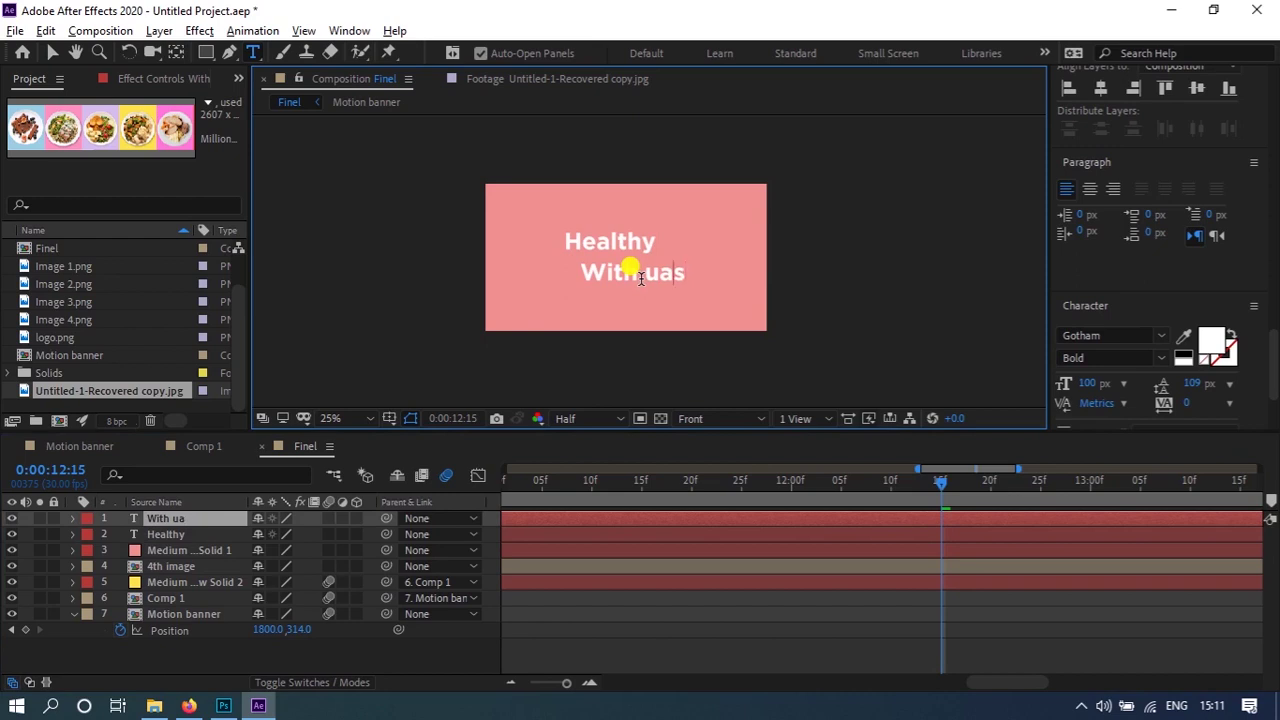
click(229, 651)
click(206, 518)
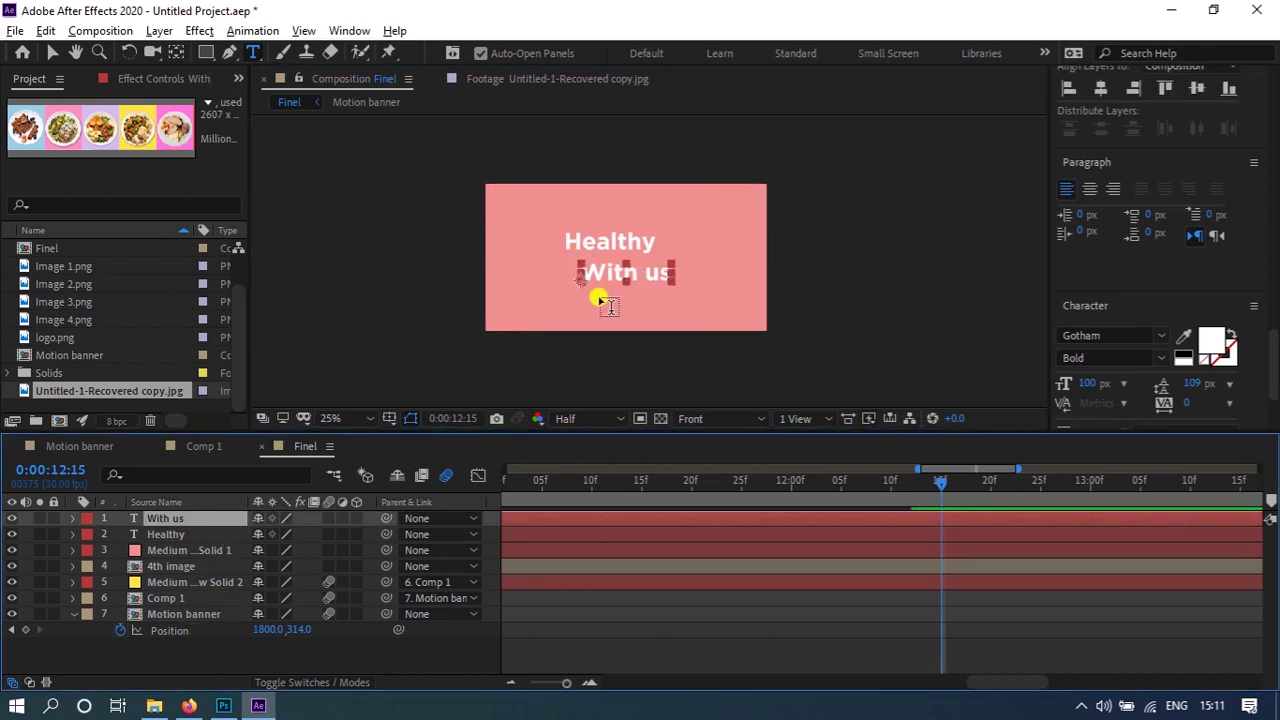
key(v)
mouse_move(614, 249)
mouse_down()
mouse_move(478, 250)
mouse_move(644, 272)
mouse_up()
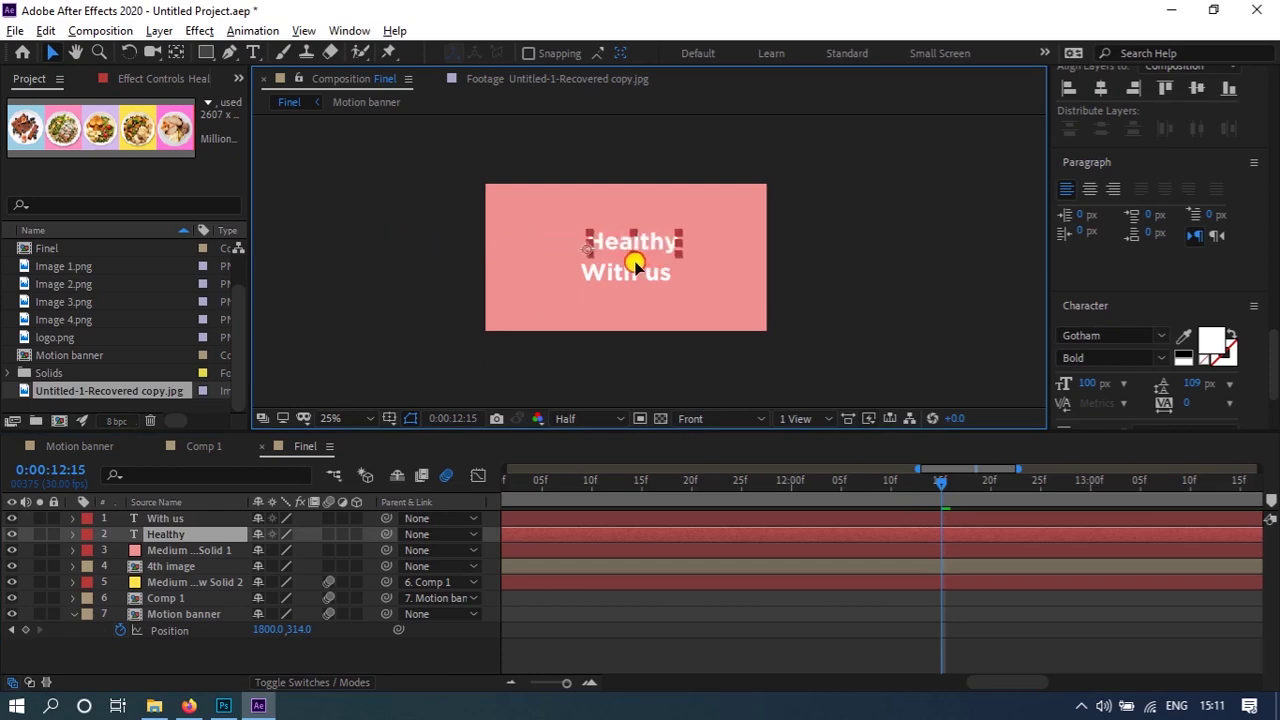
- Vertically centre the With us and Healthy text layers in the frame
shift+click(208, 518)
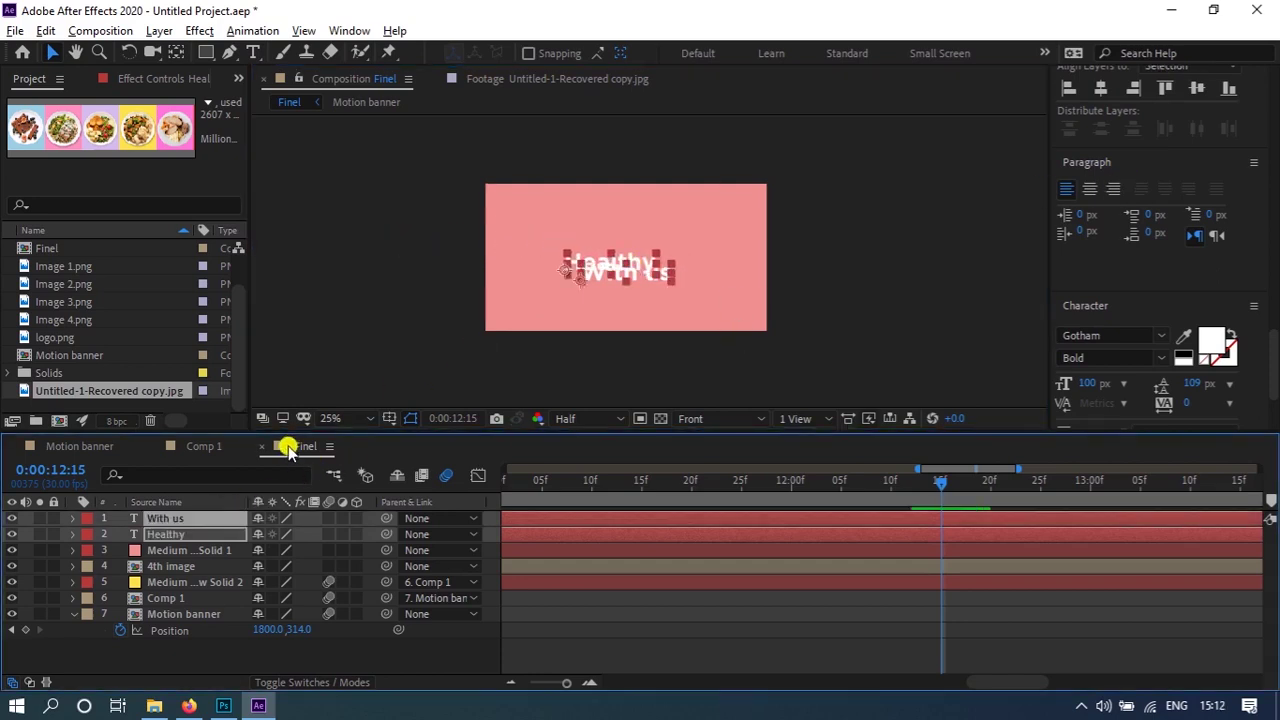
click(196, 569)
click(194, 520)
click(1099, 91)
click(1196, 88)
click(218, 532)
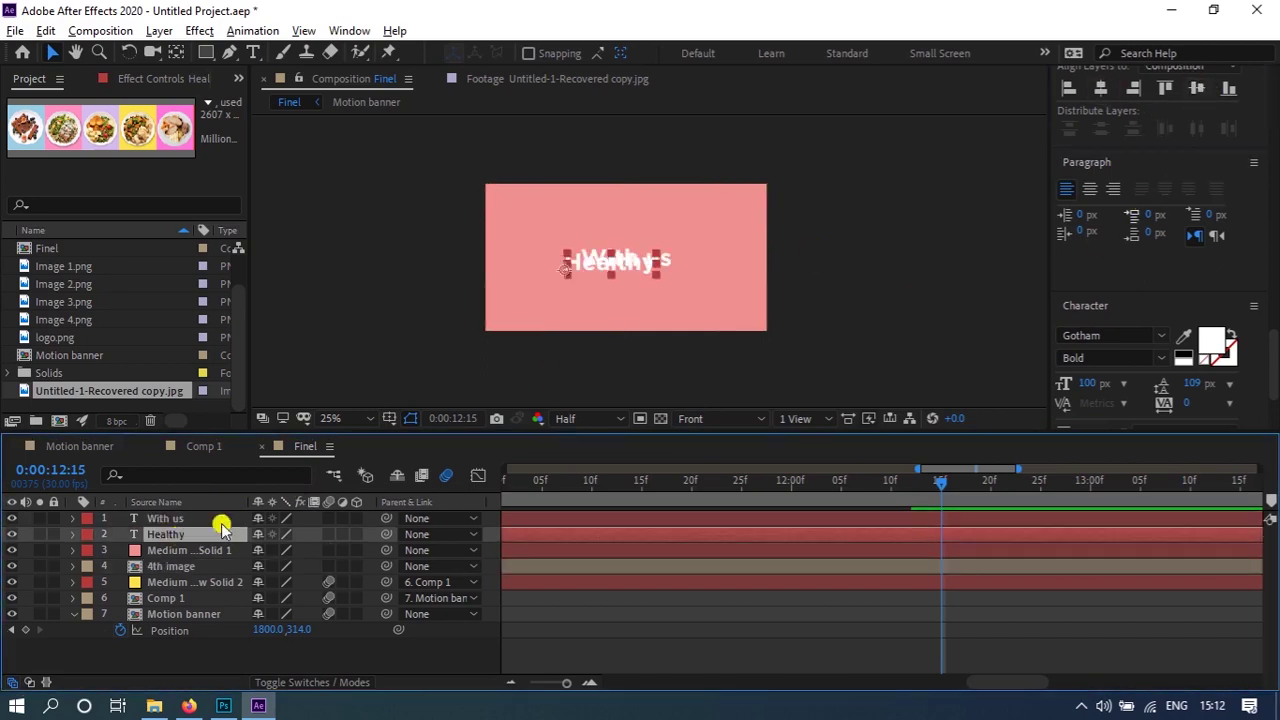
click(1099, 88)
click(1196, 88)
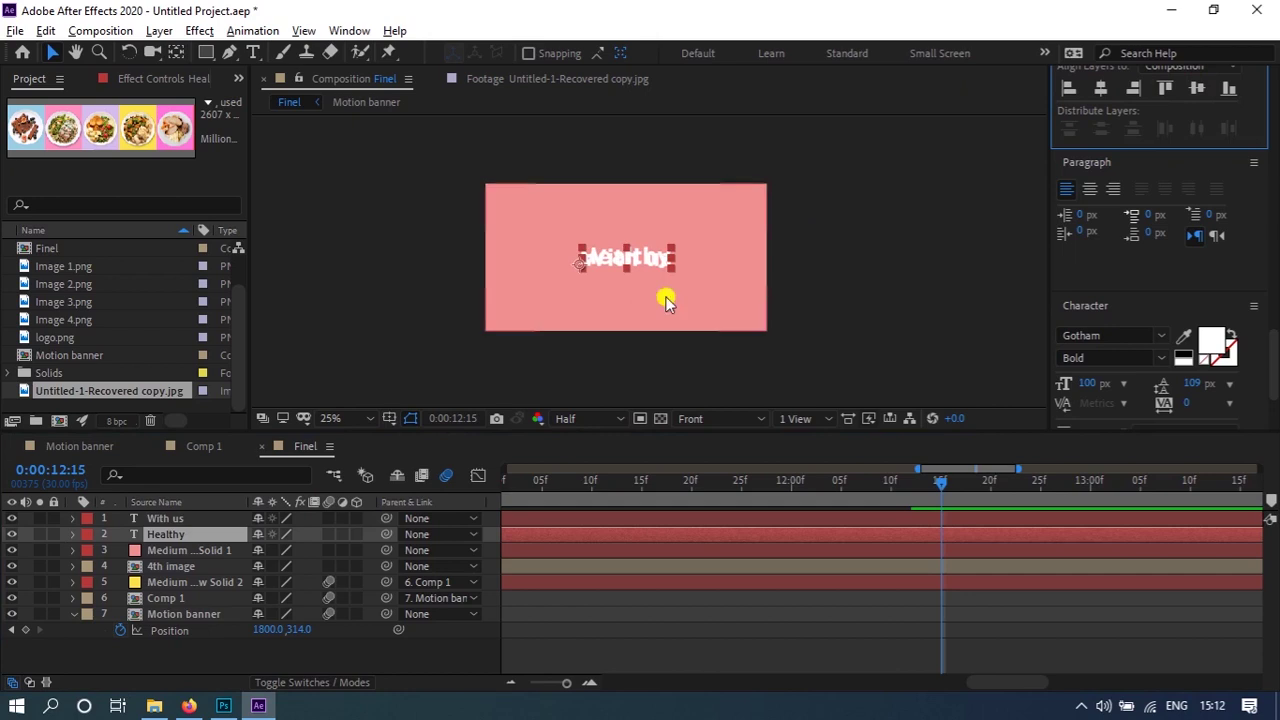
- Nudge Healthy up and With us down so the two lines stack
click(172, 522)
click(182, 535)
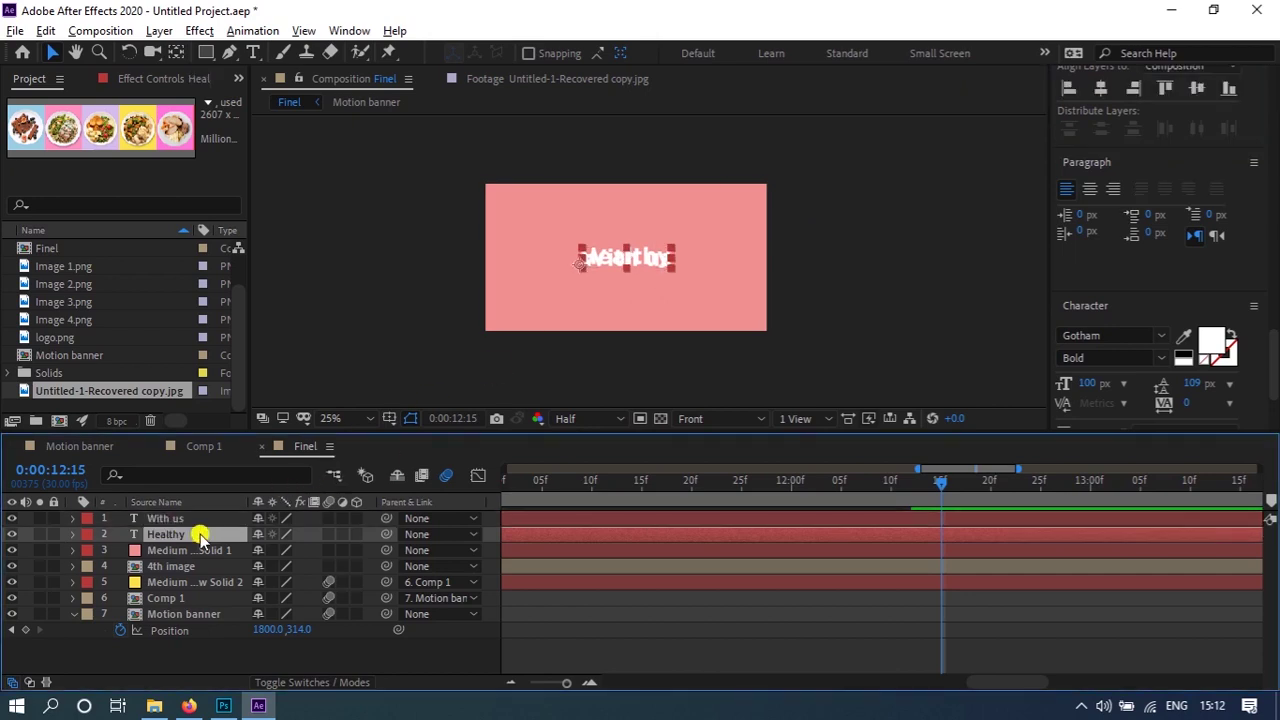
key(shift+Up)
key(Return)
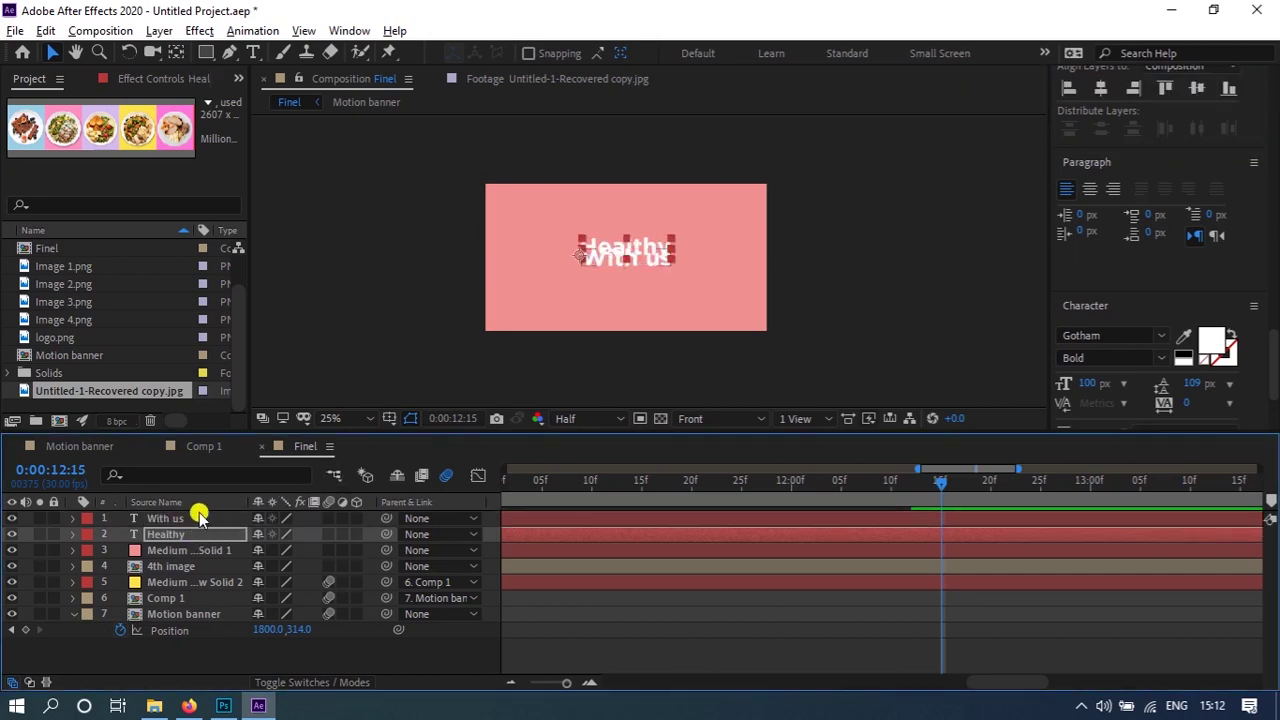
click(199, 516)
key(shift+Down)
key(shift+Down)
key(shift+Down)
key(Return)
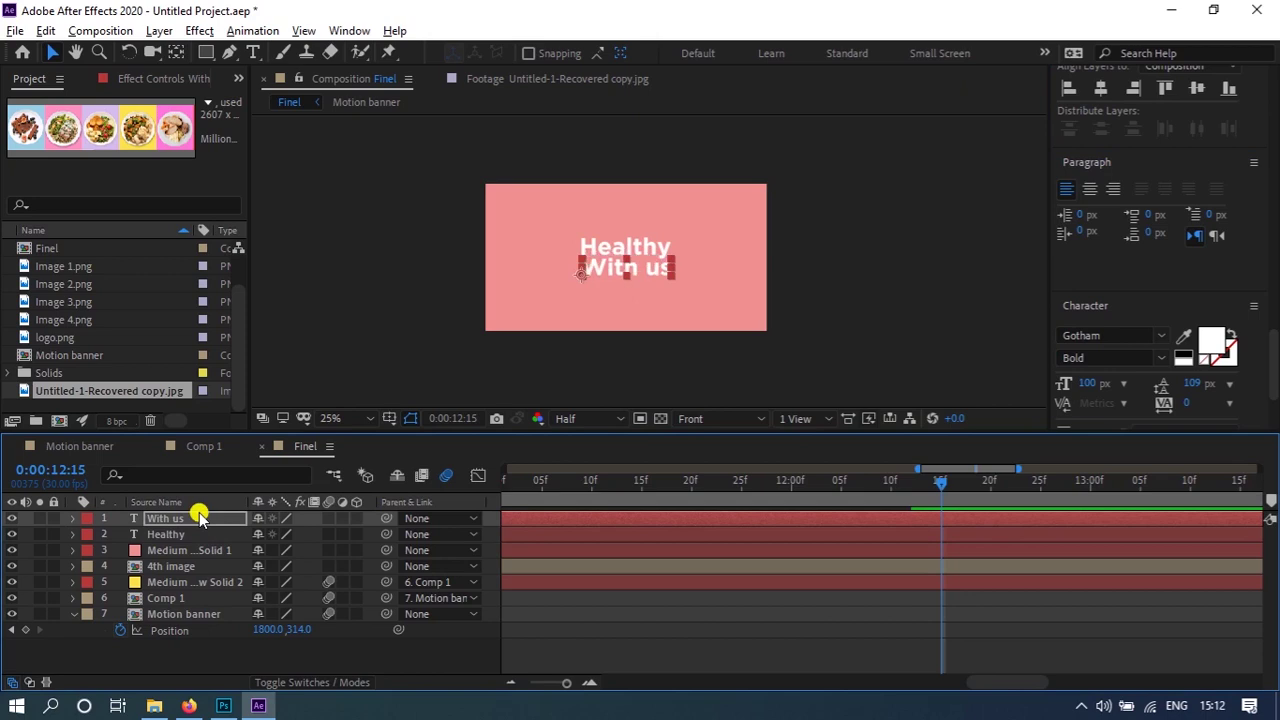
key(Return)
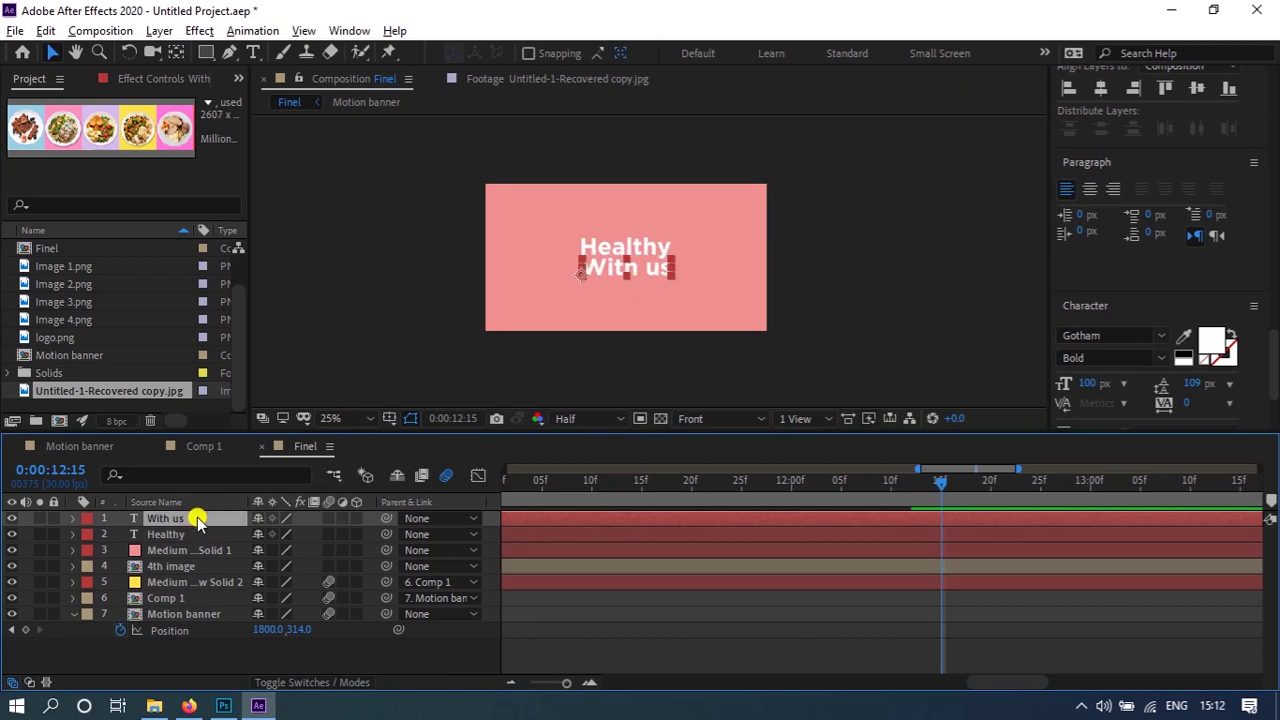
- Nudge With us right and Healthy left to stagger the lines
key(shift+Right)
key(shift+Right)
key(shift+Right)
key(shift+Right)
key(Return)
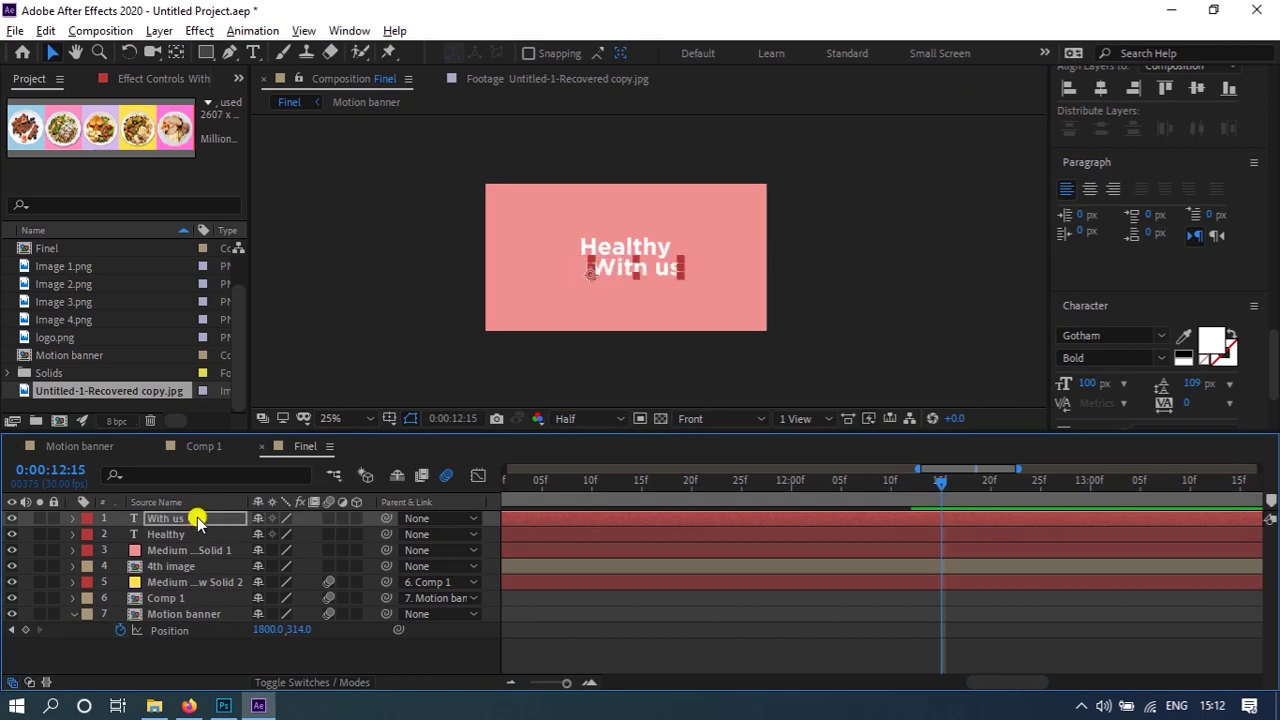
click(175, 535)
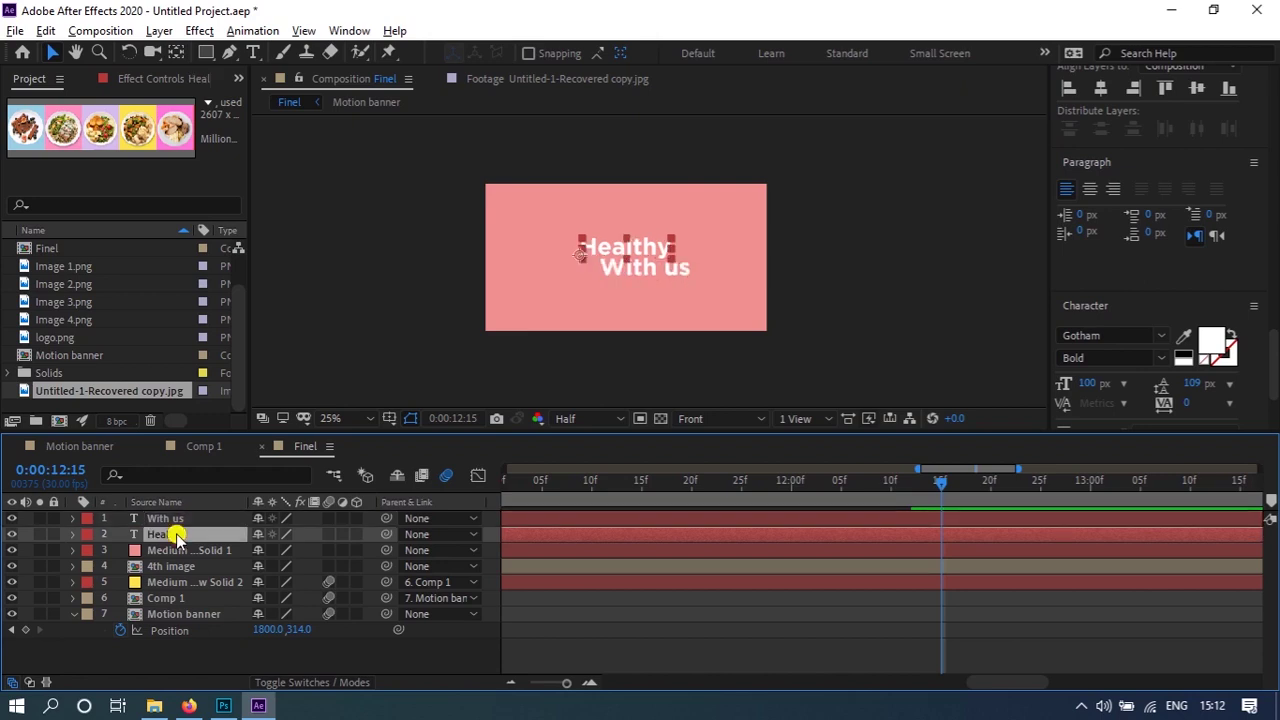
key(shift+Left)
key(shift+Left)
key(shift+Left)
key(Return)
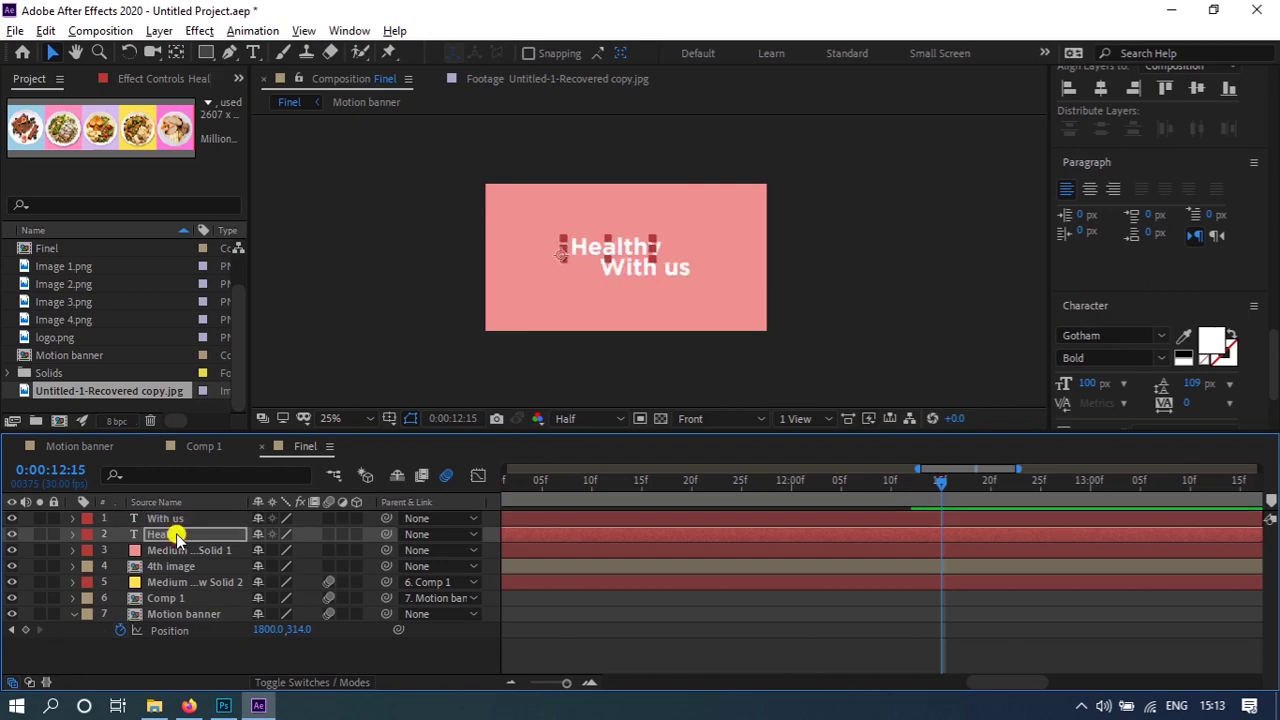
key(Return)
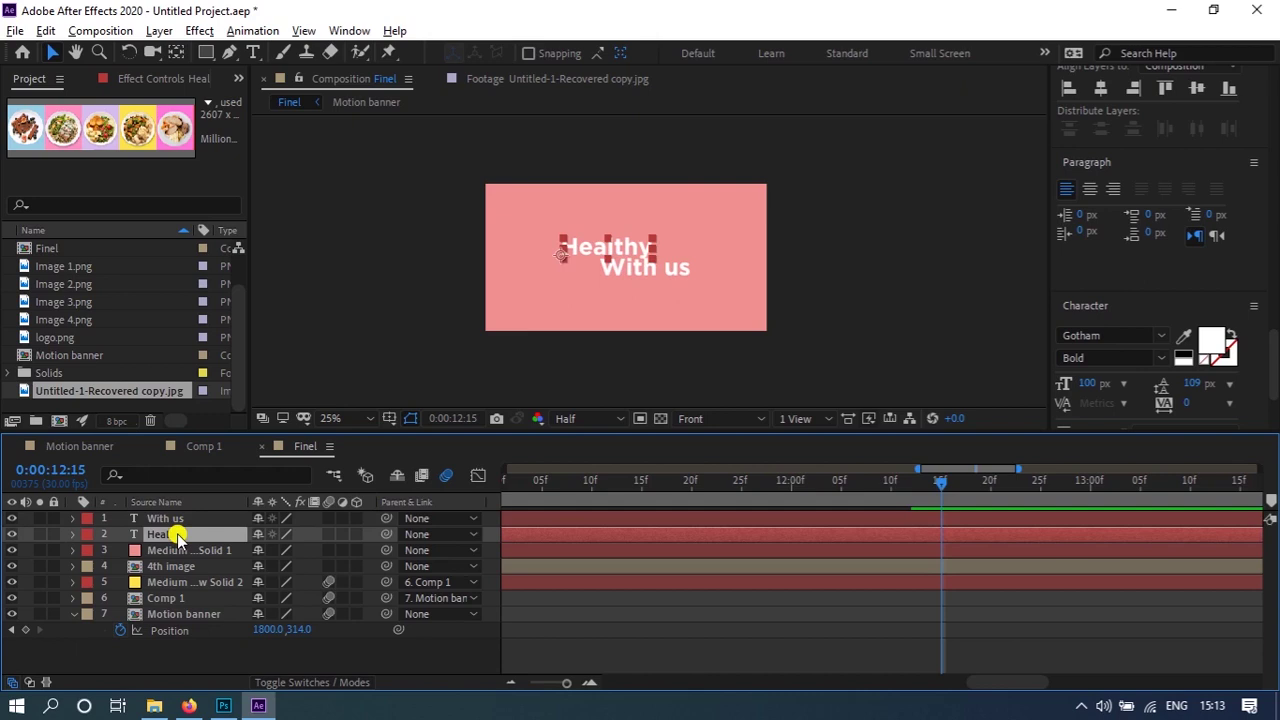
key(Return)
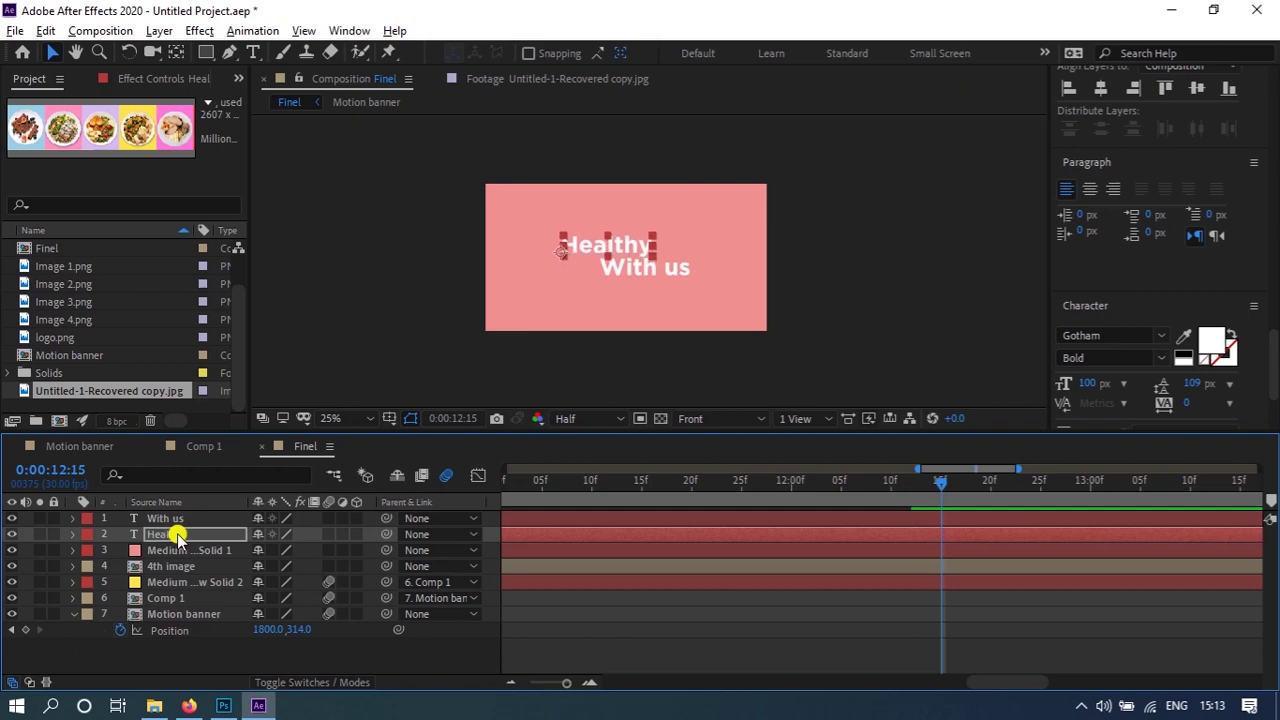
- Confirm the With us layer name and select the Healthy layer
click(190, 520)
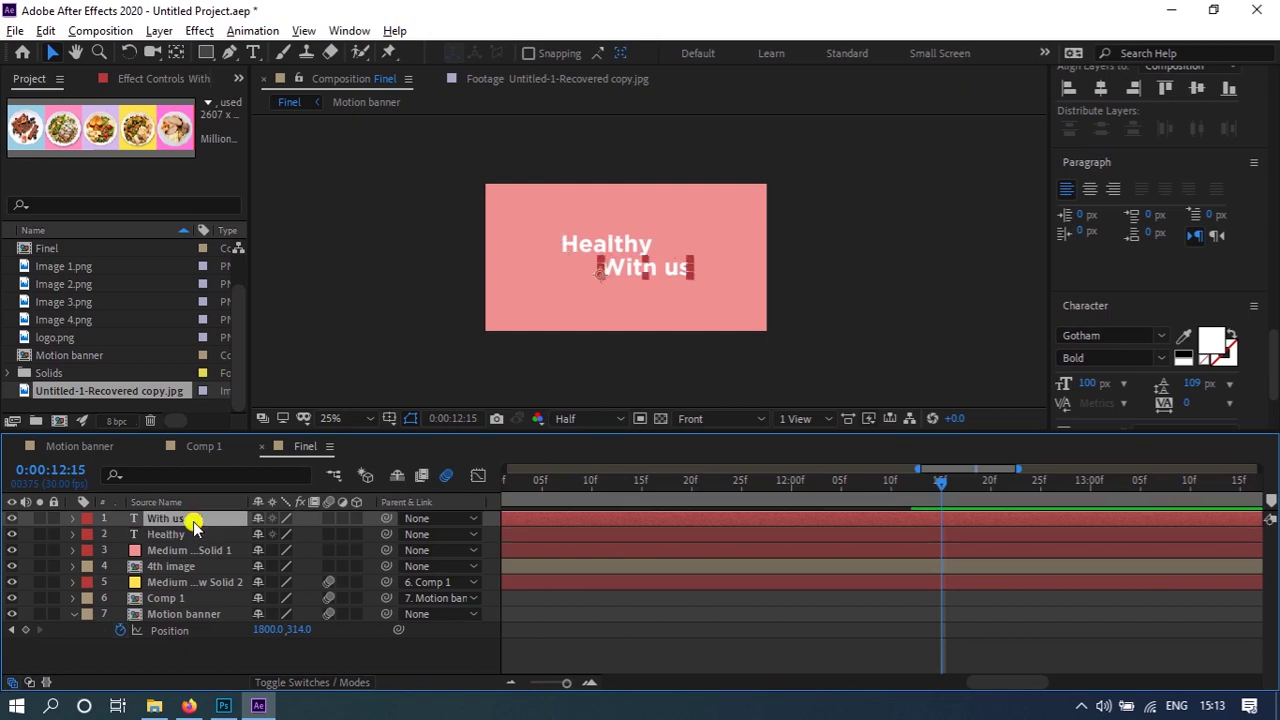
key(Return)
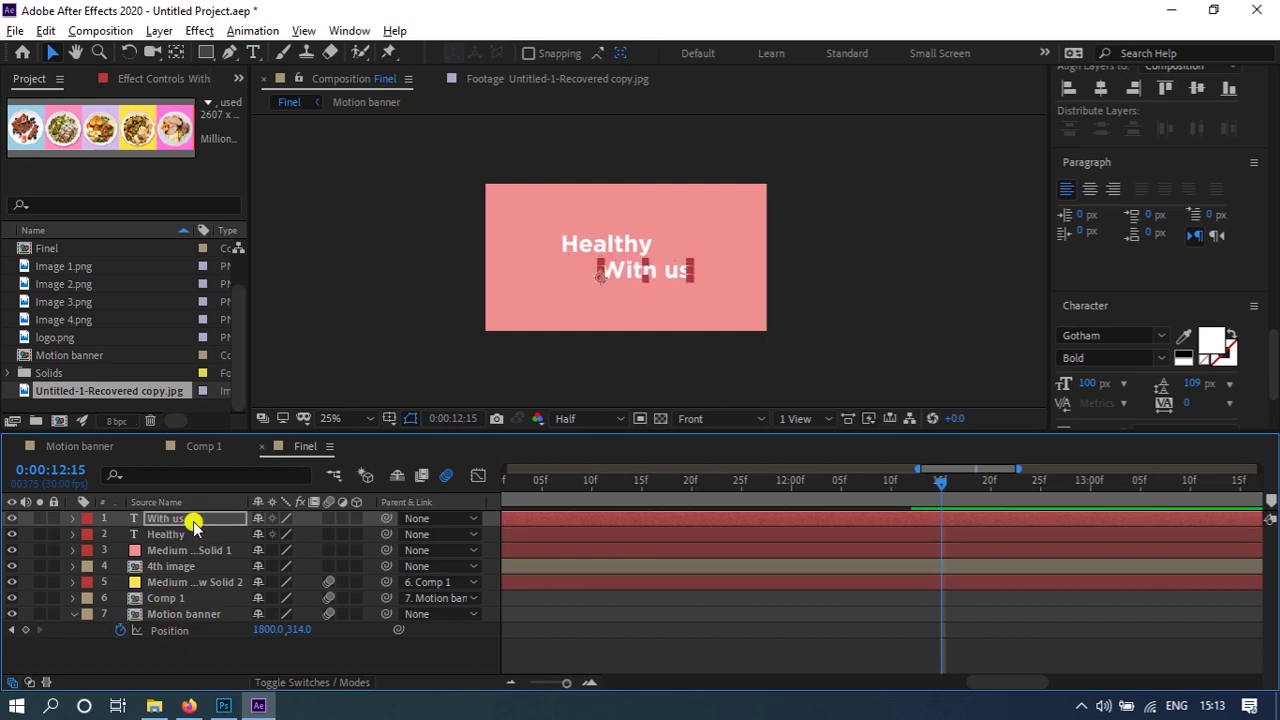
click(220, 655)
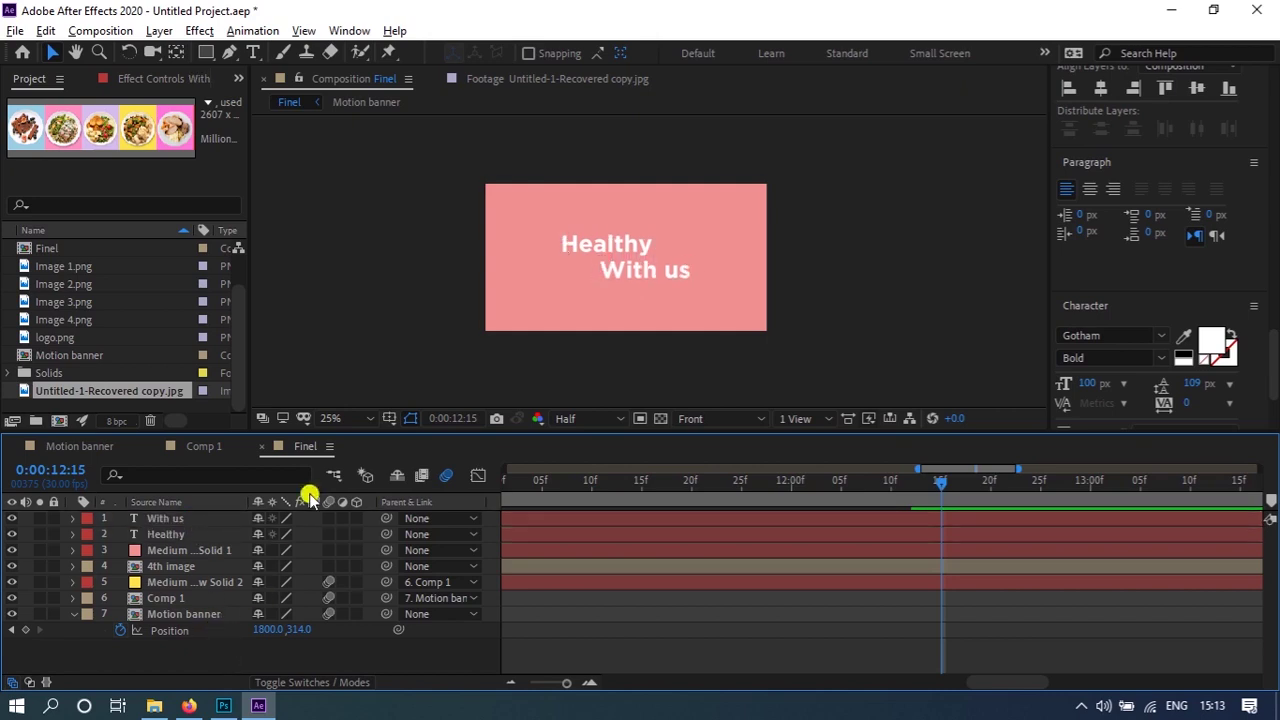
click(165, 518)
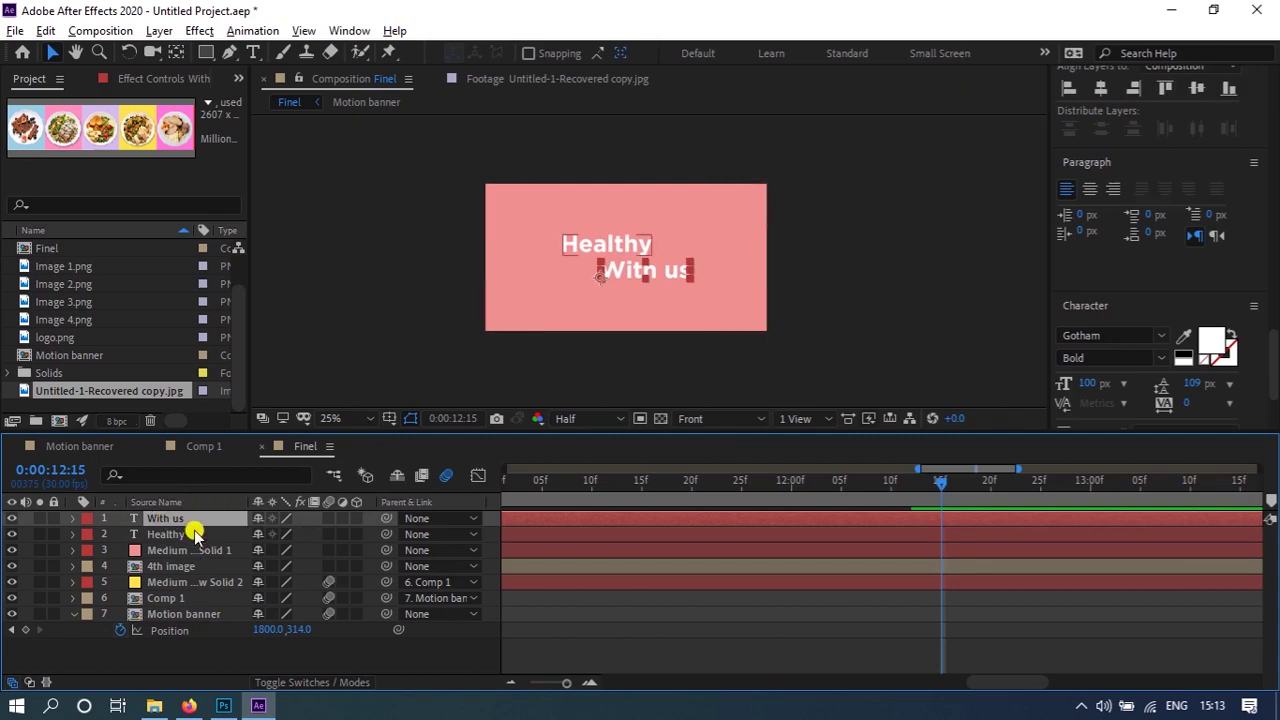
click(190, 536)
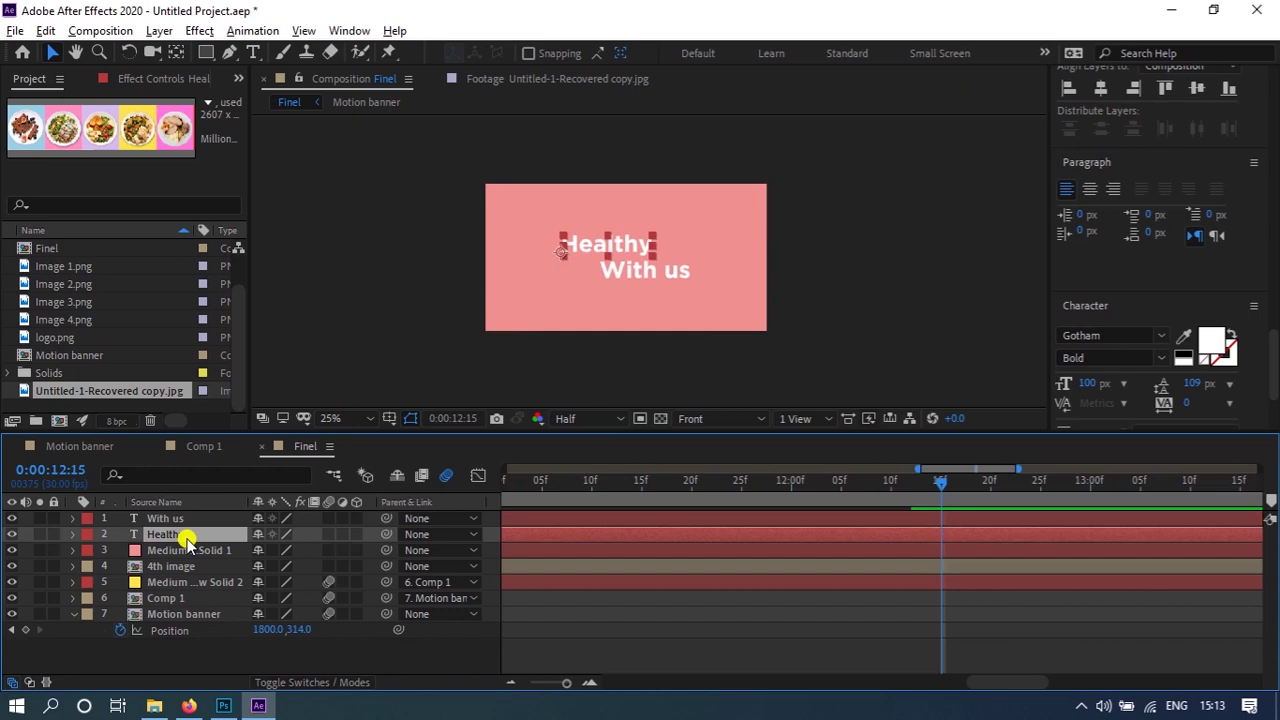
- Keyframe Healthy's Position to slide in from off the left edge
key(p)
click(120, 550)
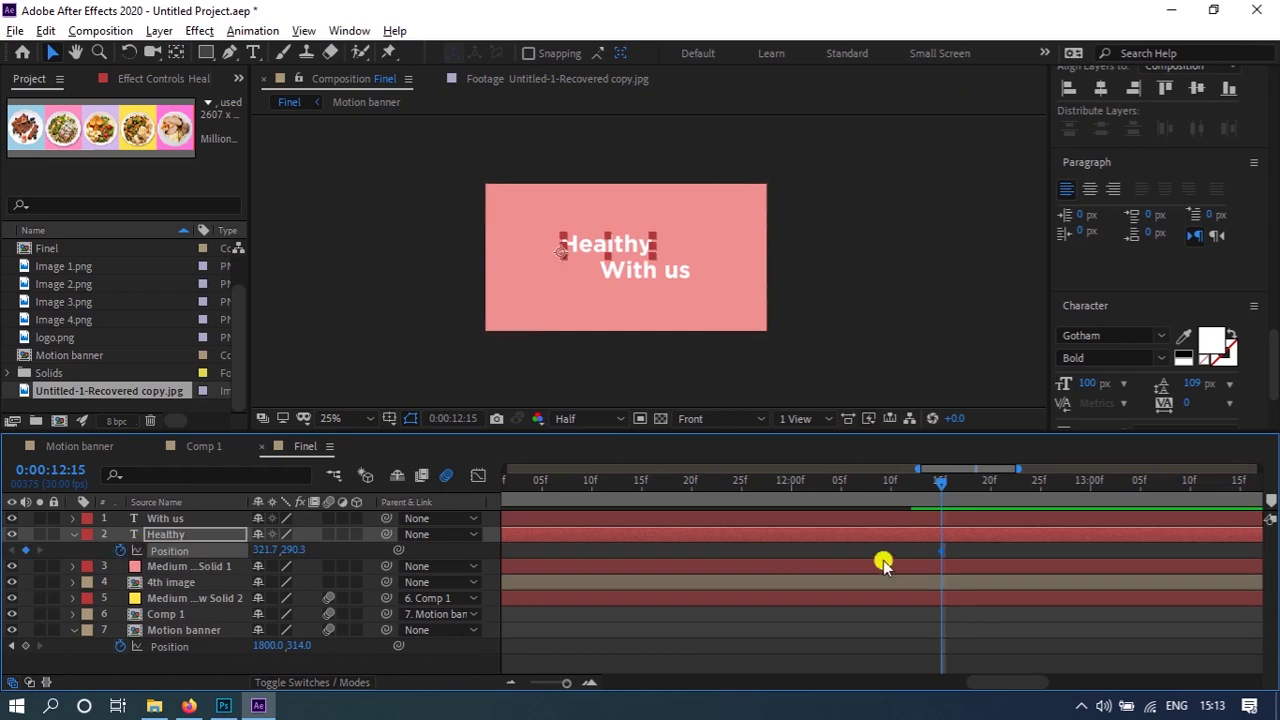
drag(940, 551, 1130, 551)
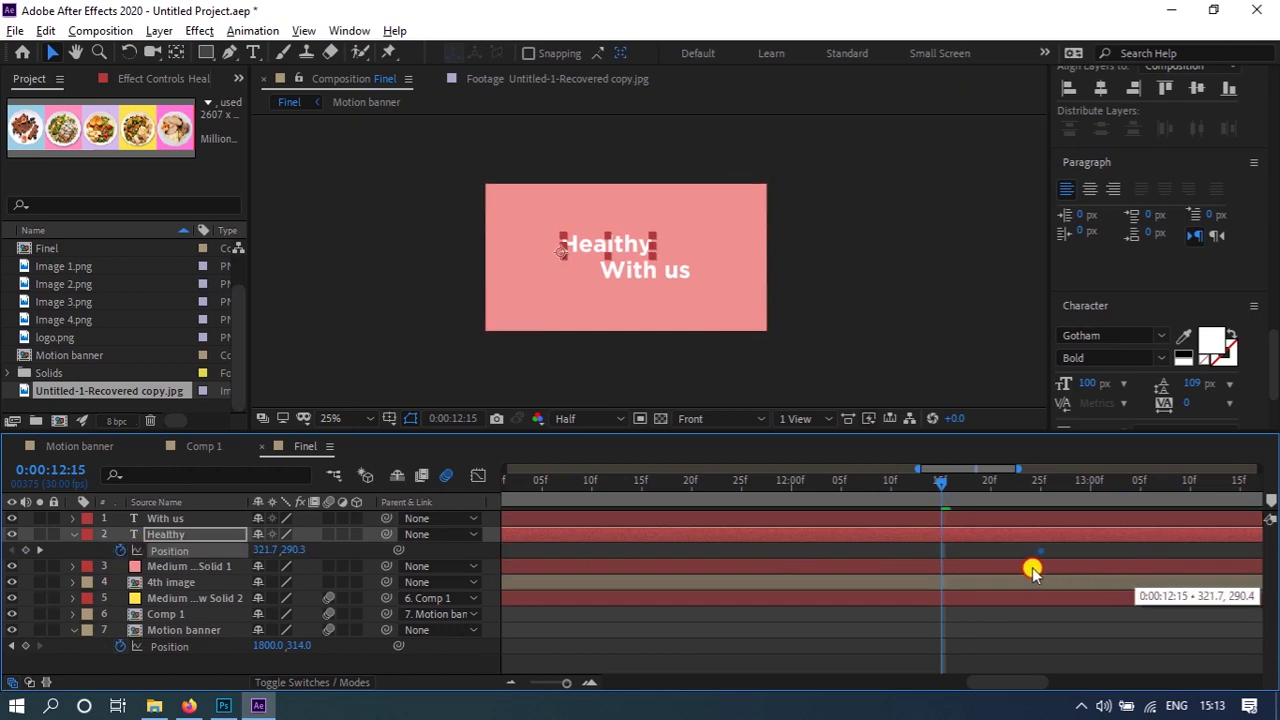
drag(1033, 571, 1003, 560)
drag(602, 252, 430, 256)
click(935, 488)
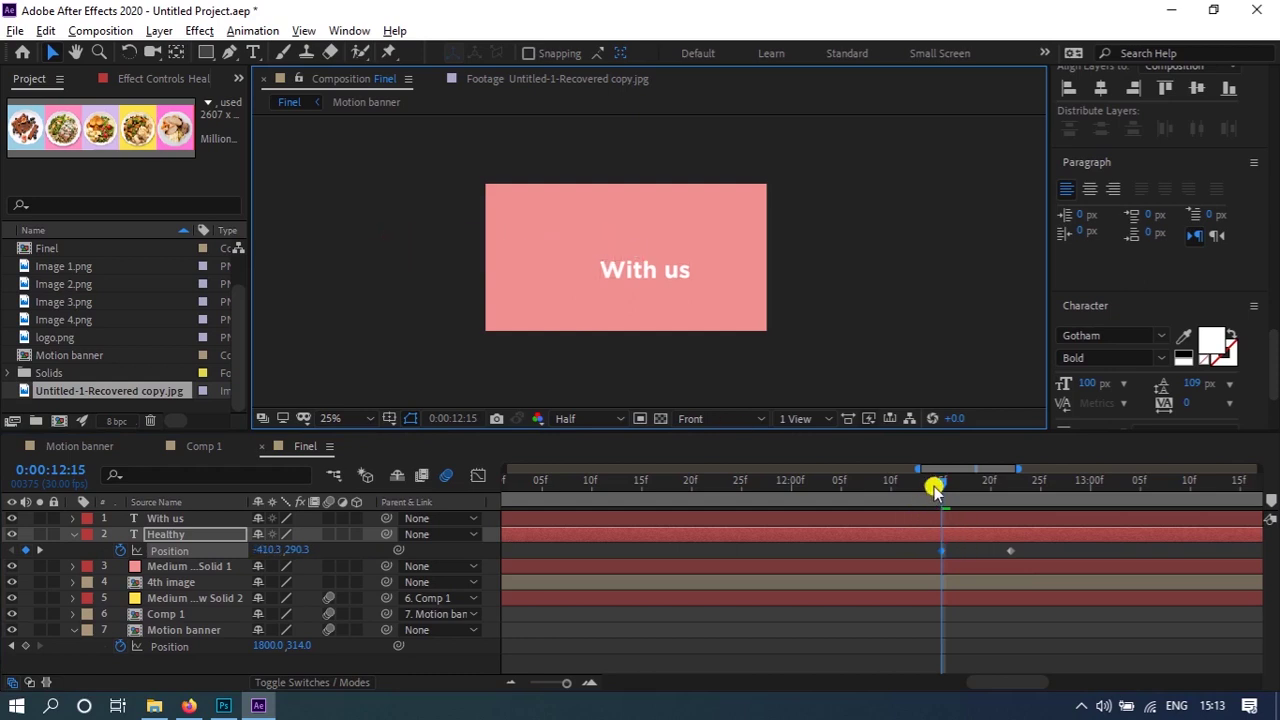
drag(935, 488, 1120, 486)
- Give Healthy's slide-in a sharp early speed peak, retime its end keyframe, and preview
shift+click(1008, 552)
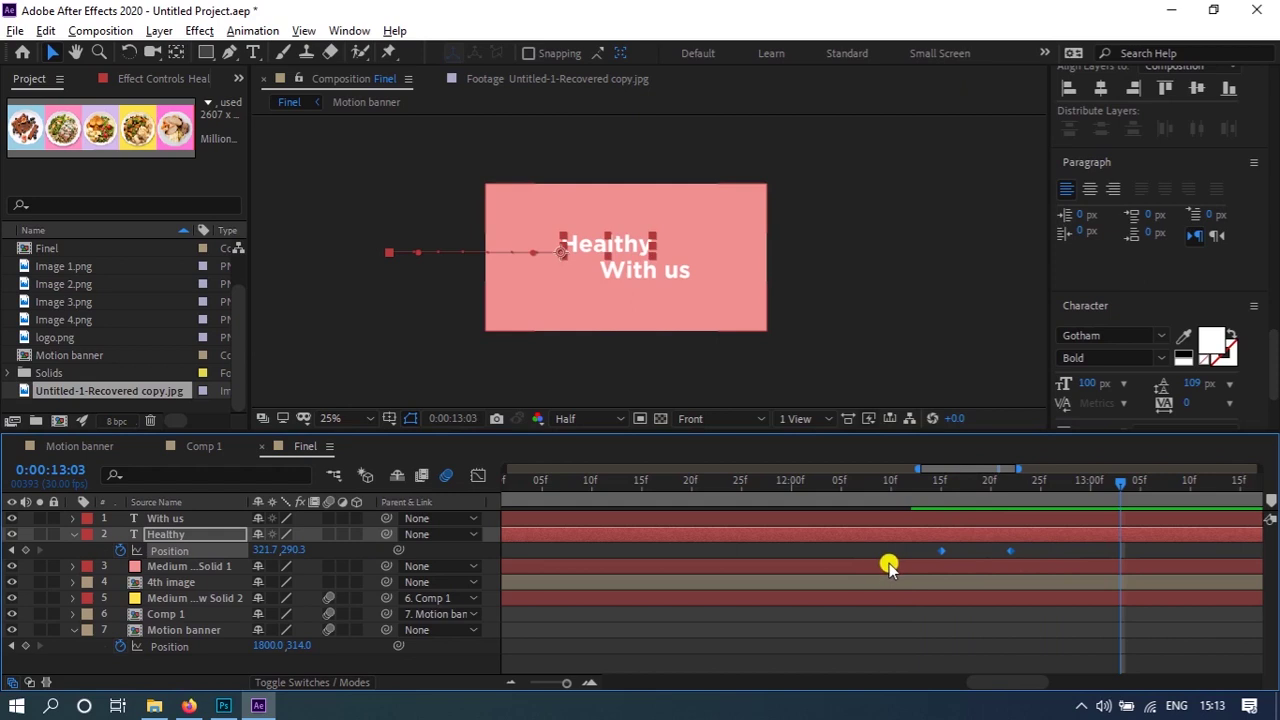
click(477, 475)
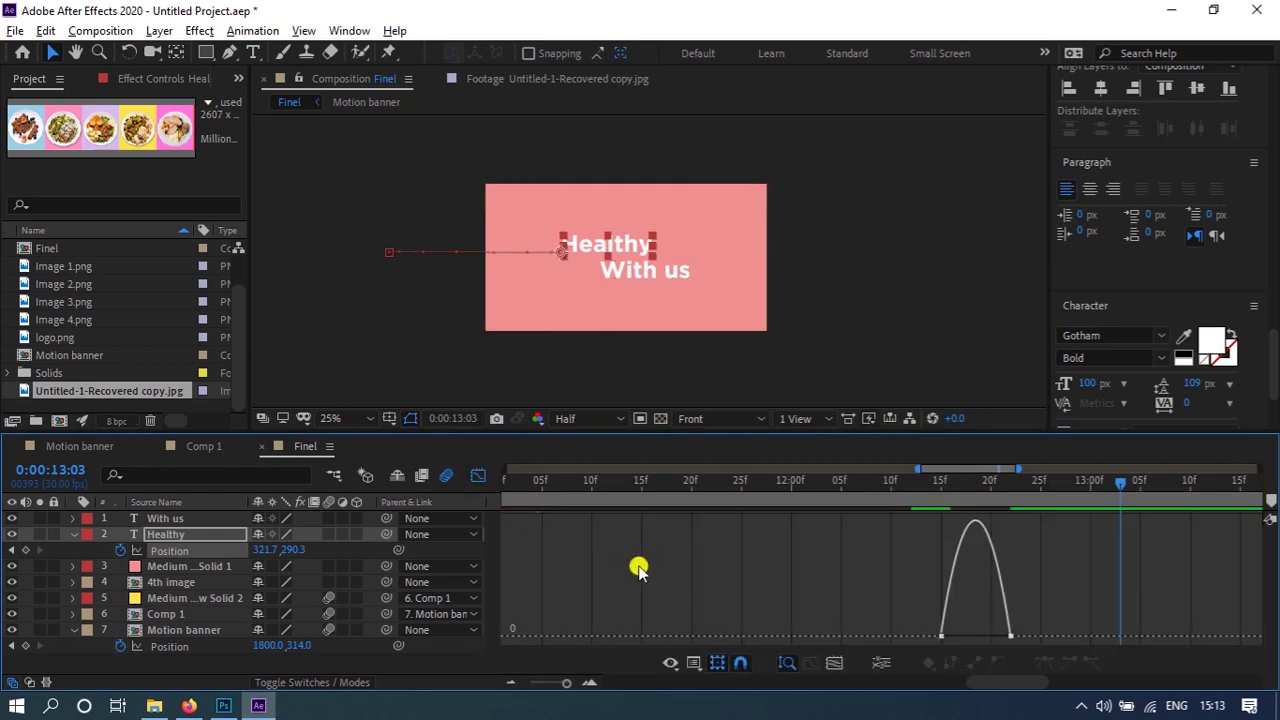
click(975, 617)
drag(997, 630, 943, 628)
click(477, 475)
click(1028, 551)
drag(1011, 551, 1045, 552)
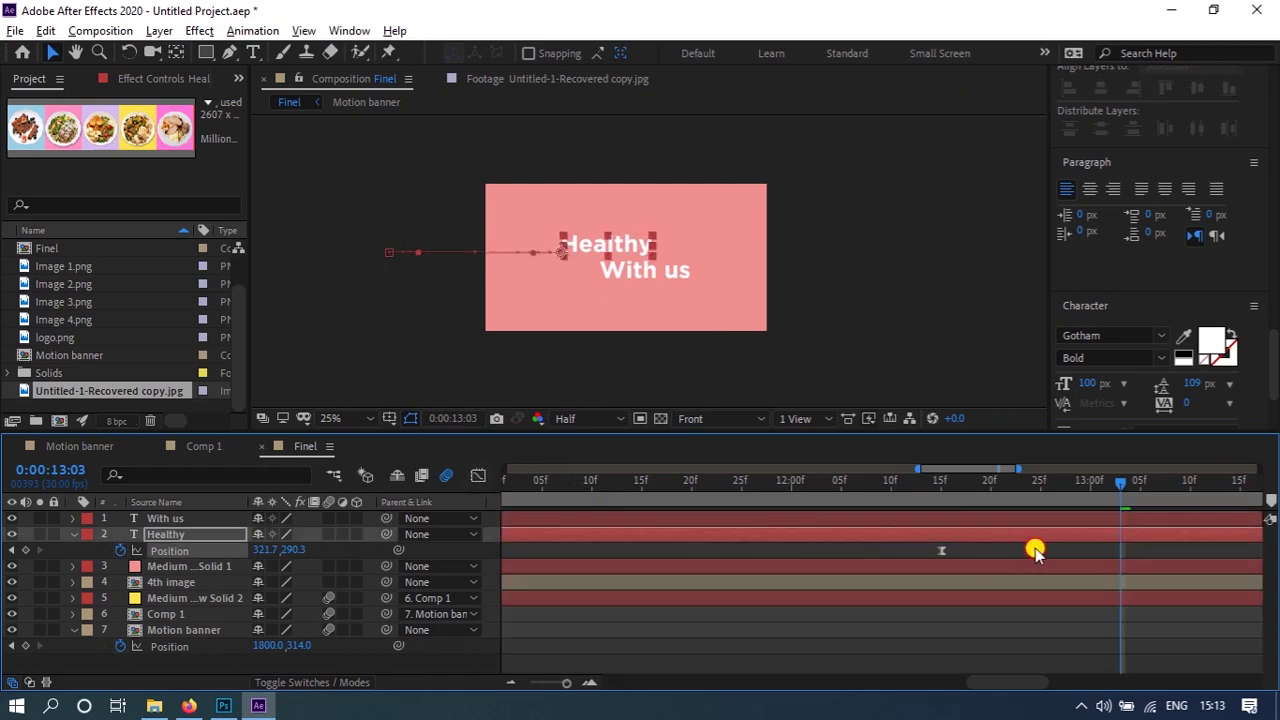
click(941, 482)
key(space)
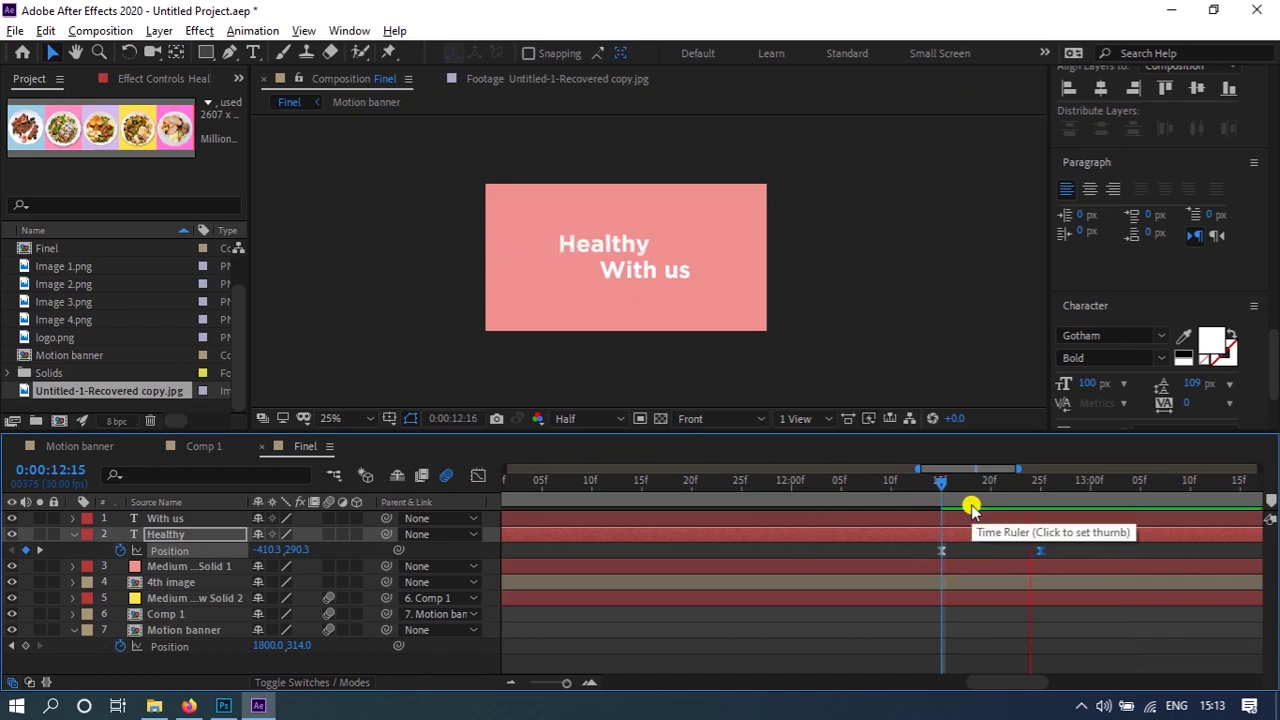
- Keyframe With us's Position to slide in from off the right edge
click(197, 522)
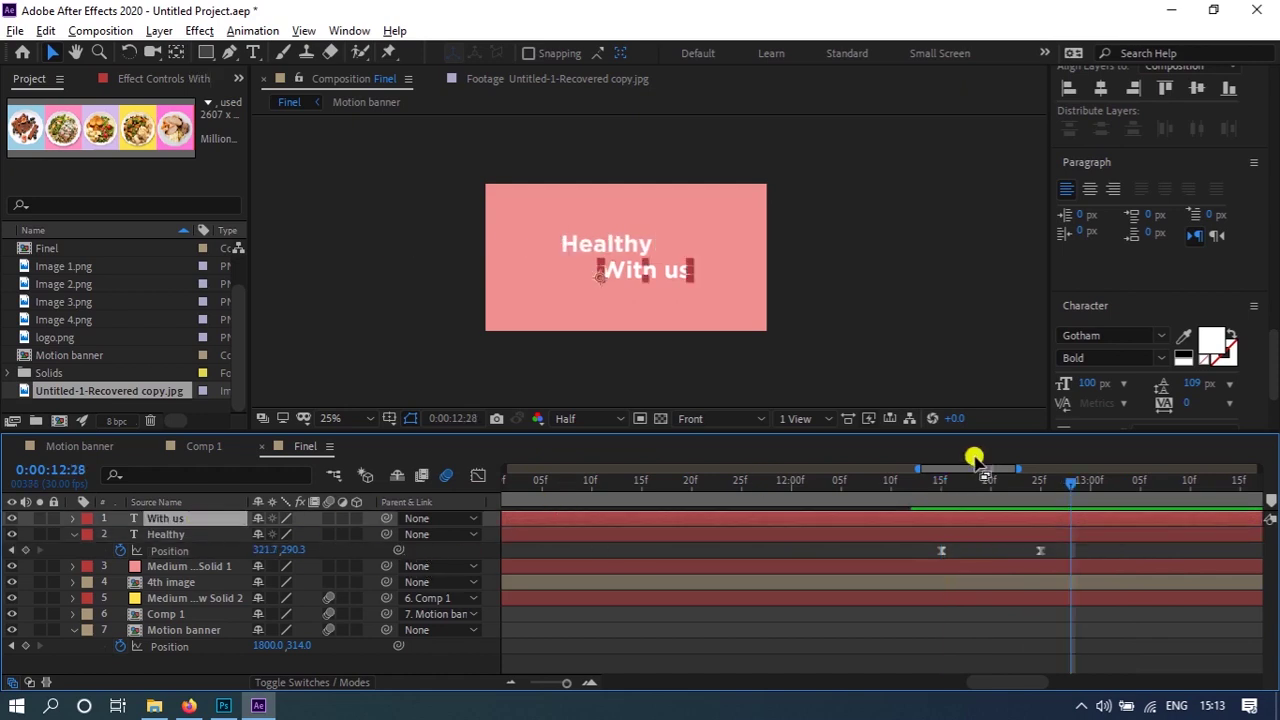
click(941, 482)
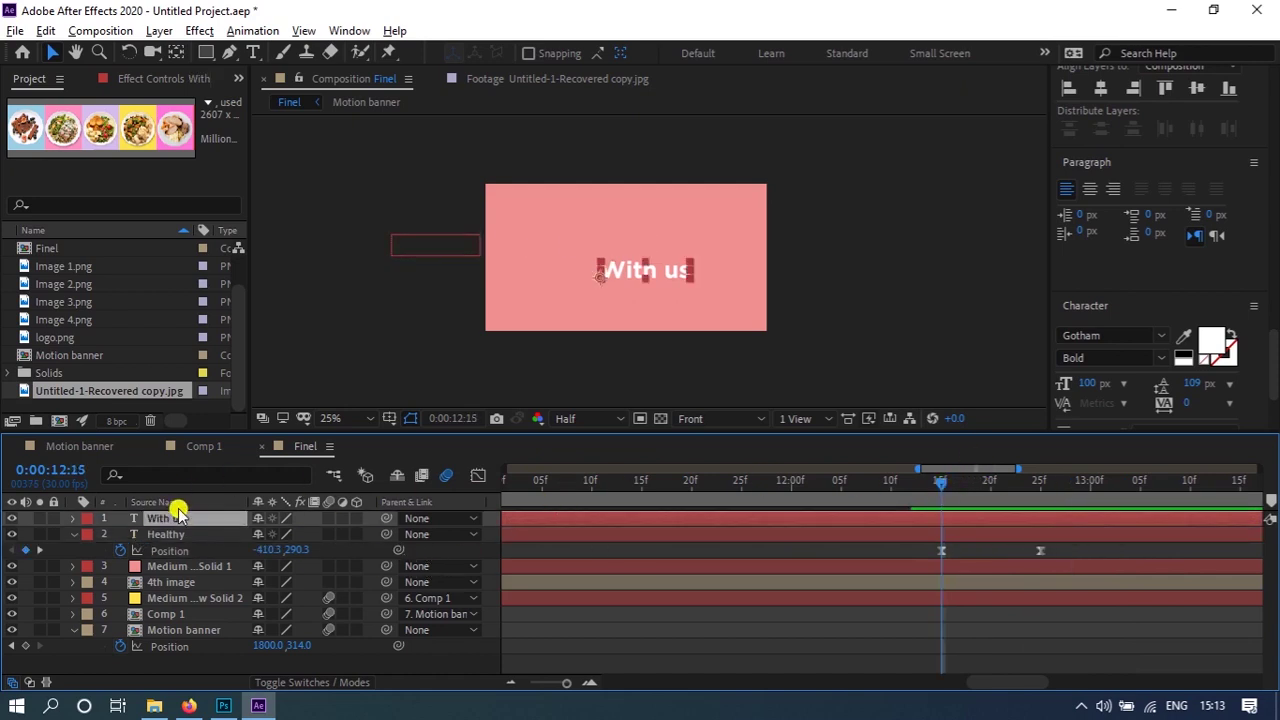
key(p)
click(120, 534)
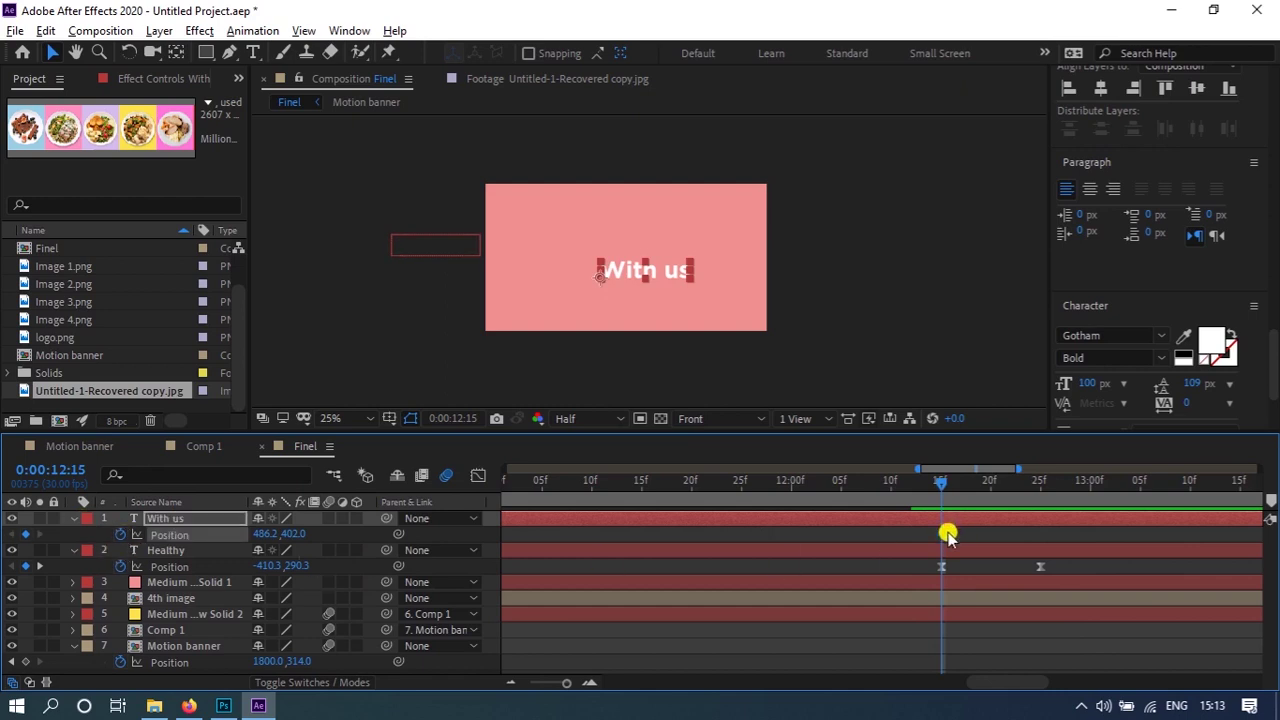
drag(946, 534, 1040, 535)
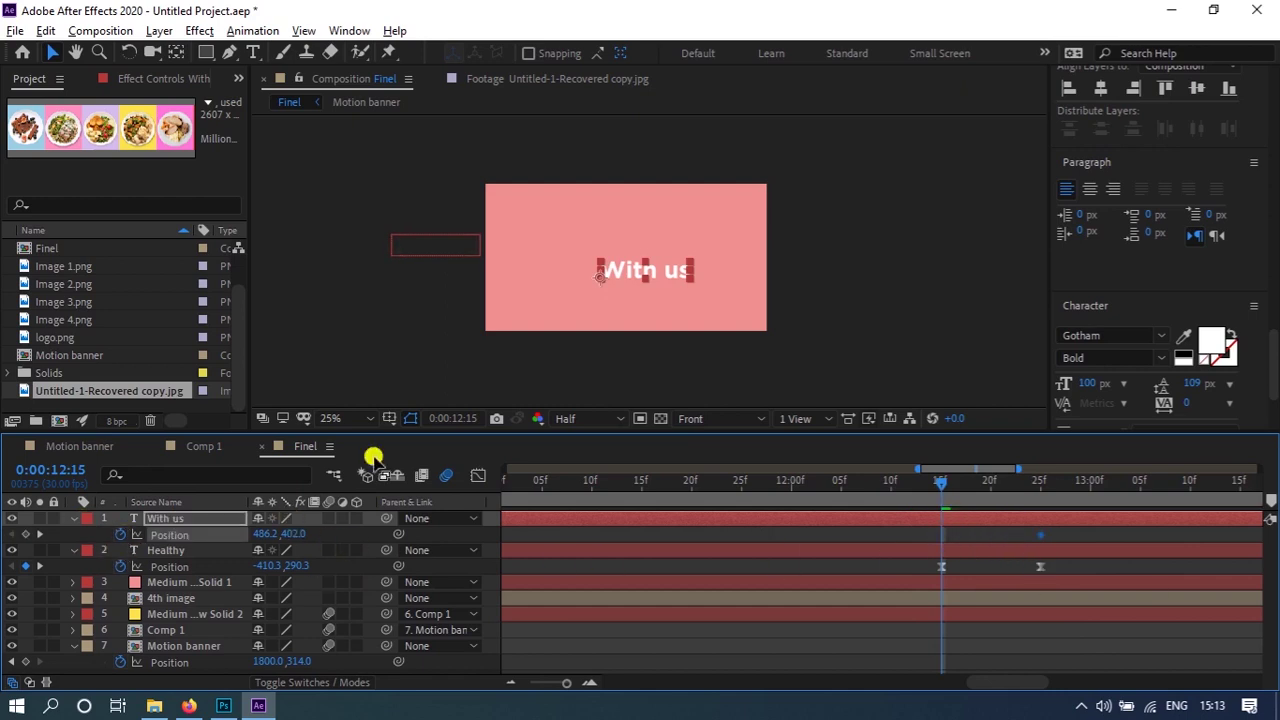
drag(612, 276, 800, 275)
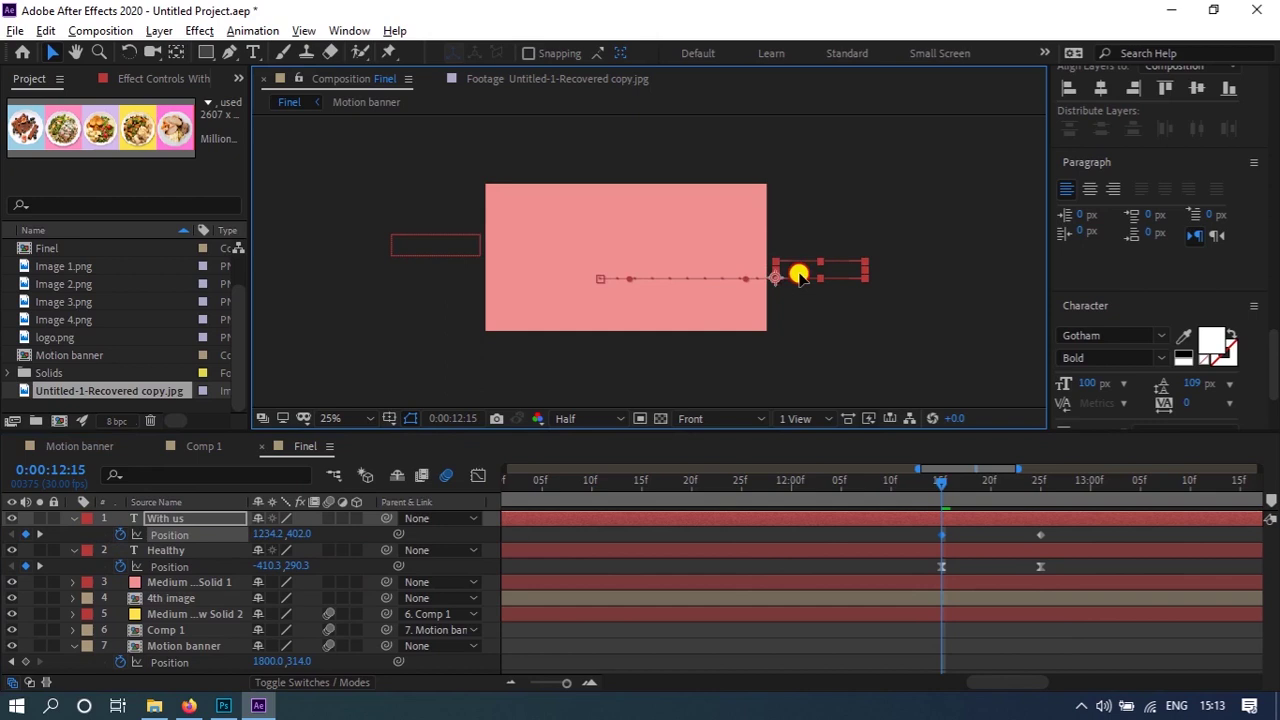
- Ease With us's slide-in into a sharp early speed peak in the Graph Editor
mouse_move(1060, 528)
mouse_down()
mouse_move(986, 557)
mouse_move(934, 546)
mouse_up()
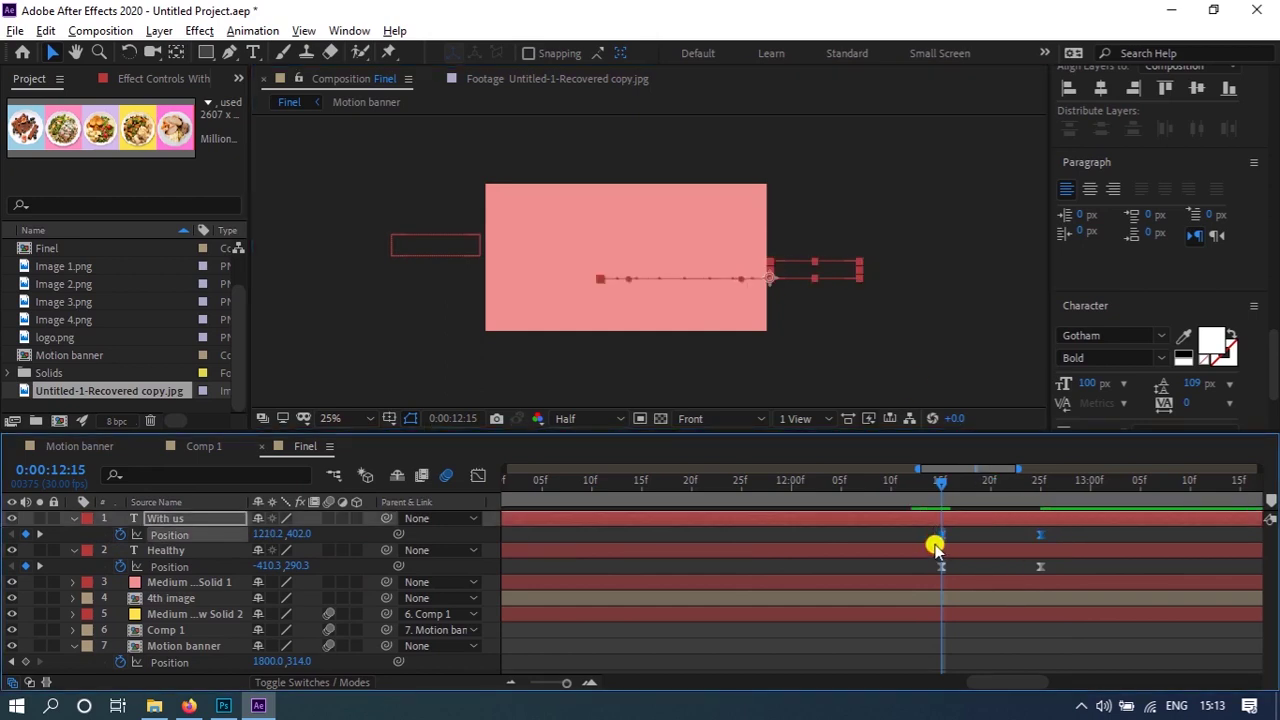
click(473, 477)
drag(1070, 600, 940, 645)
drag(1024, 628, 965, 634)
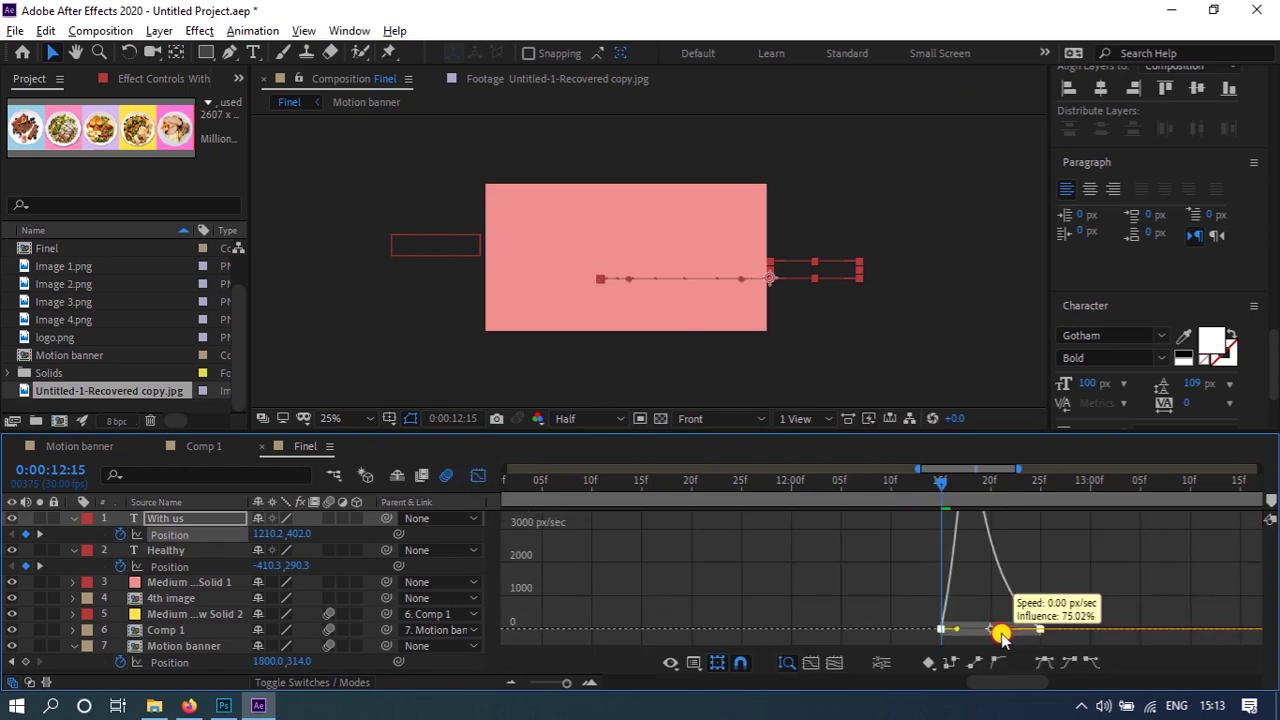
click(478, 476)
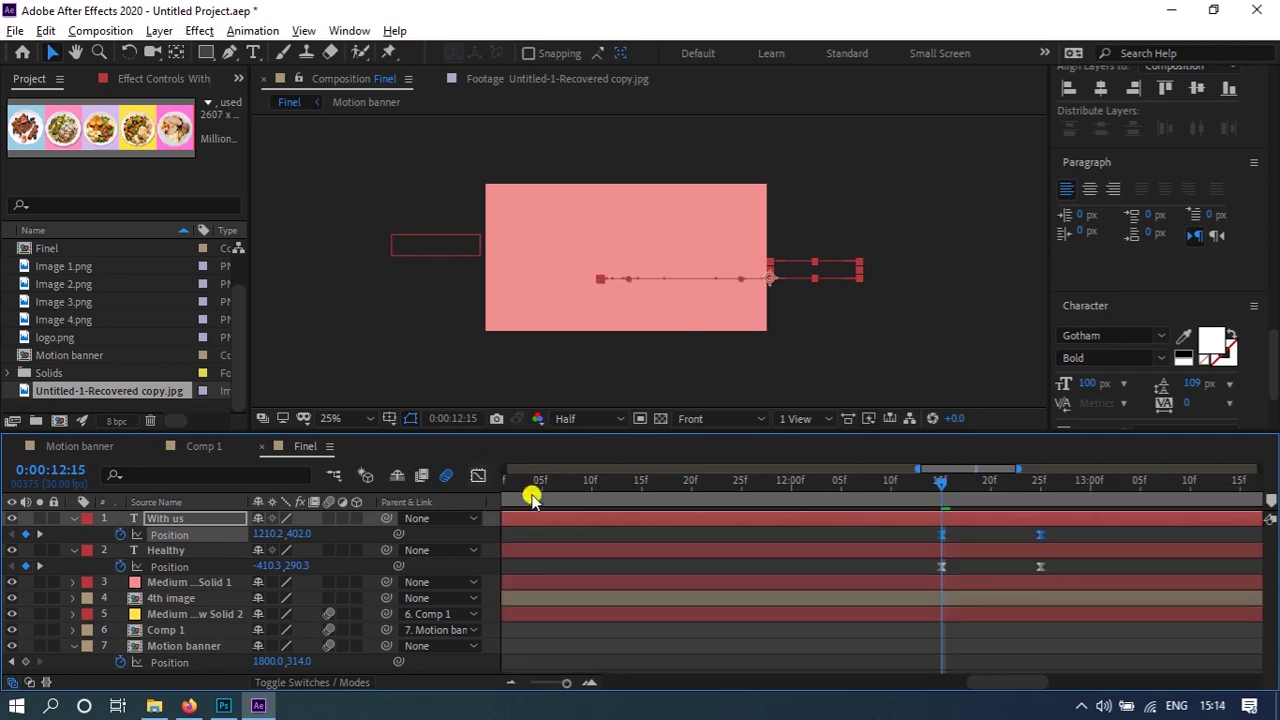
click(988, 535)
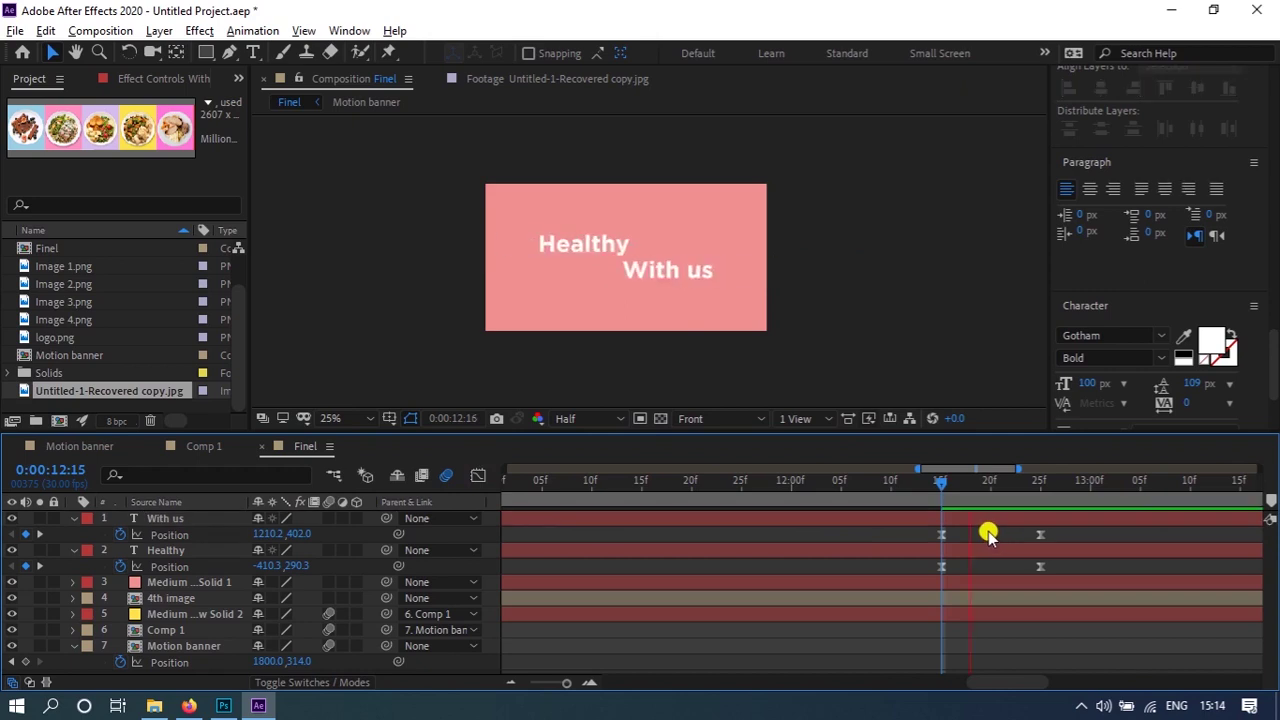
click(180, 520)
ctrl+click(200, 550)
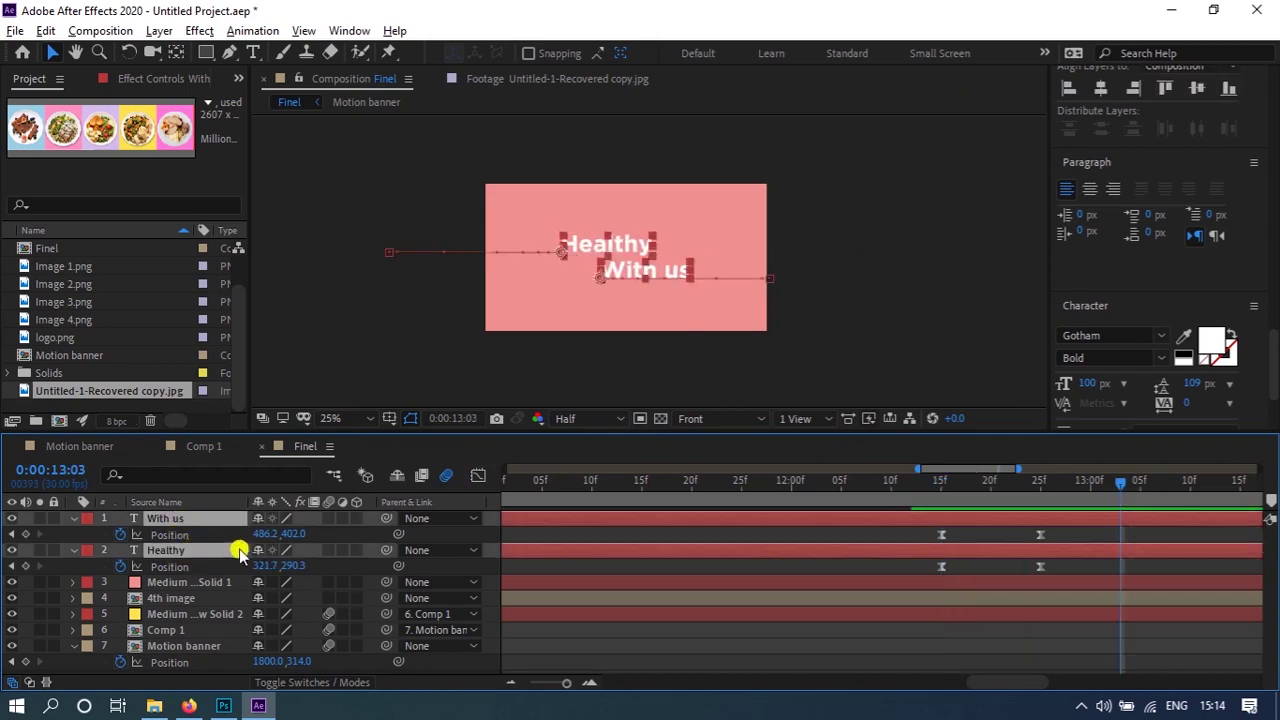
click(918, 484)
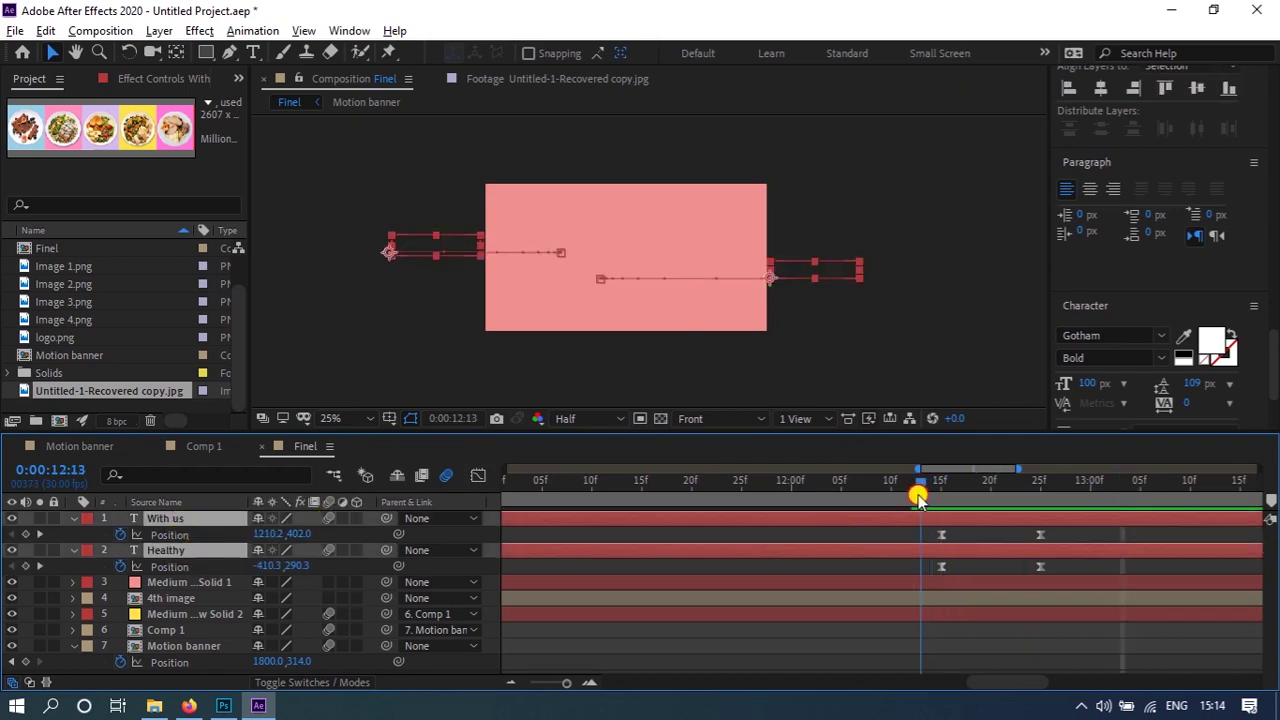
key(space)
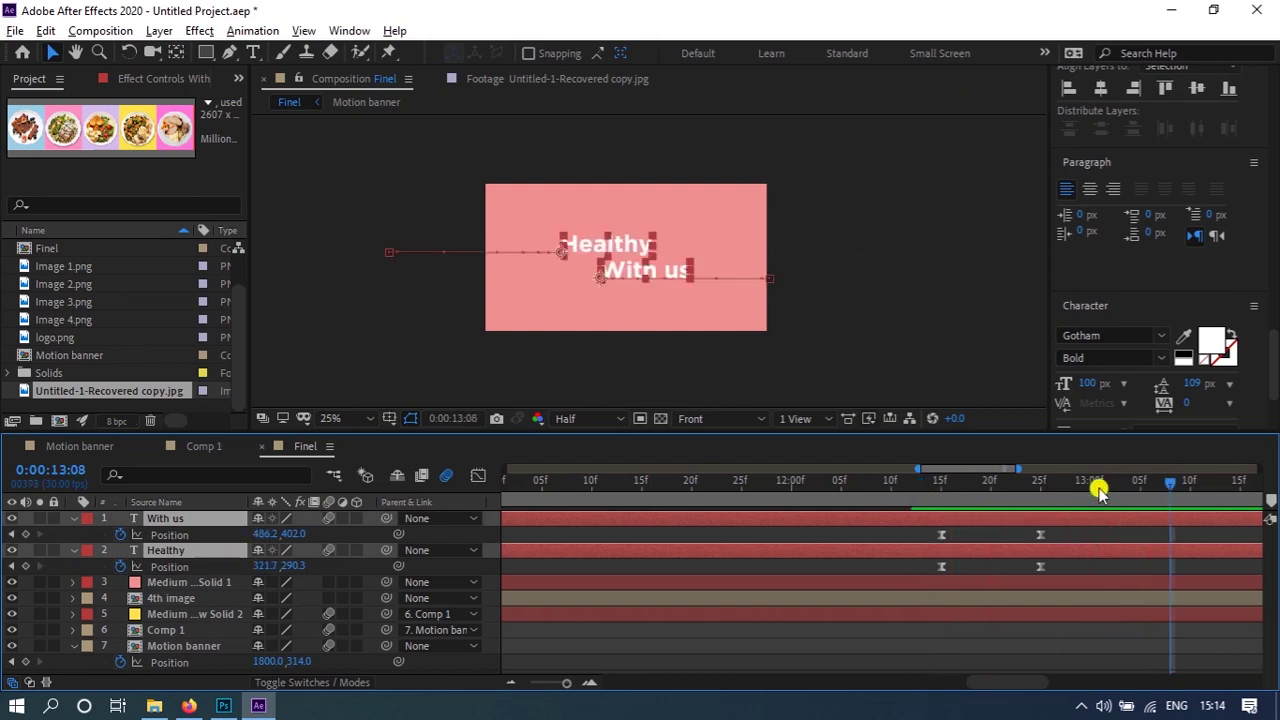
drag(1157, 489, 1240, 500)
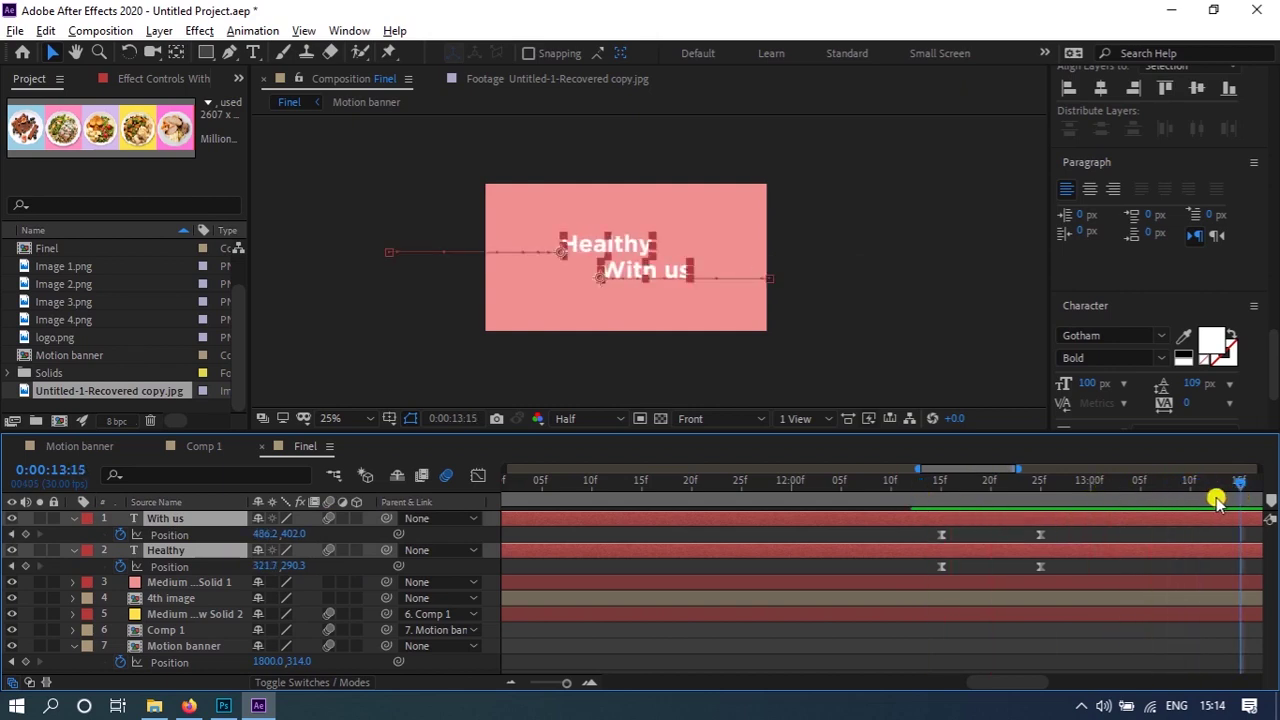
mouse_move(1215, 500)
mouse_down()
mouse_move(562, 505)
mouse_move(593, 530)
mouse_up()
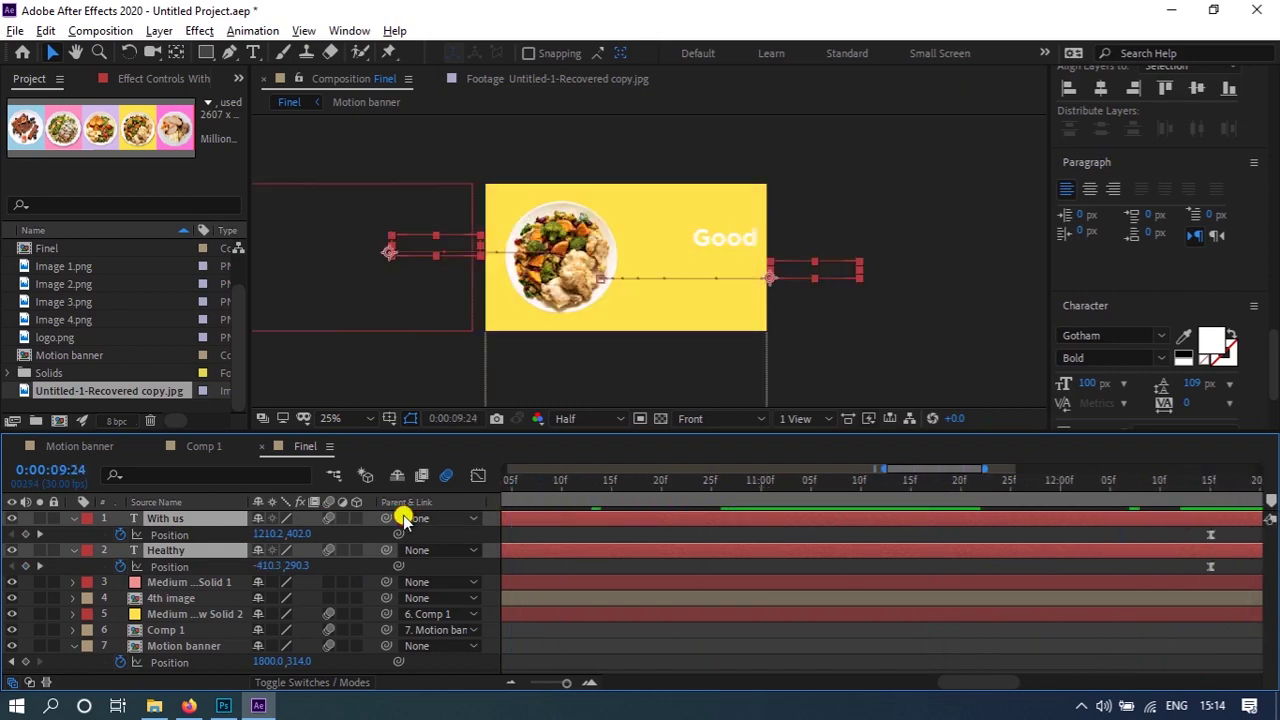
key(;)
key(Home)
key(space)
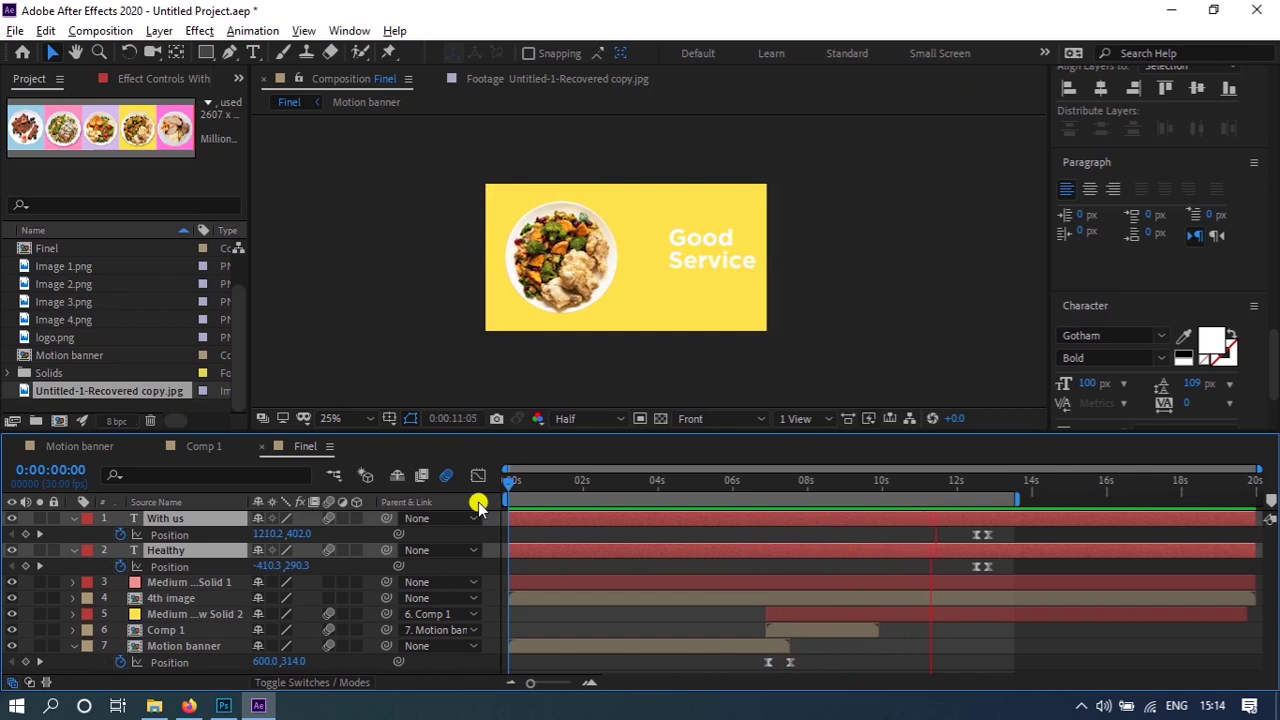
key(space)
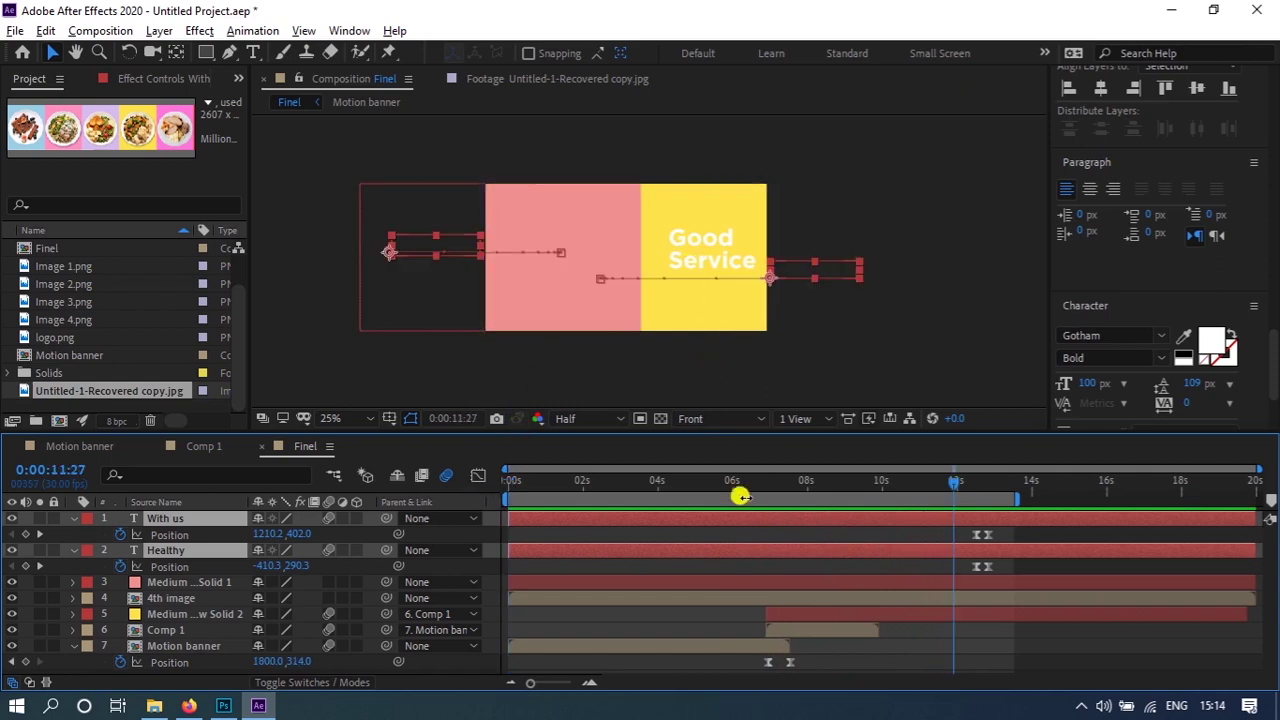
- Go to 10:29 and open the 4th image precomp from its layer
drag(928, 494, 924, 497)
click(706, 240)
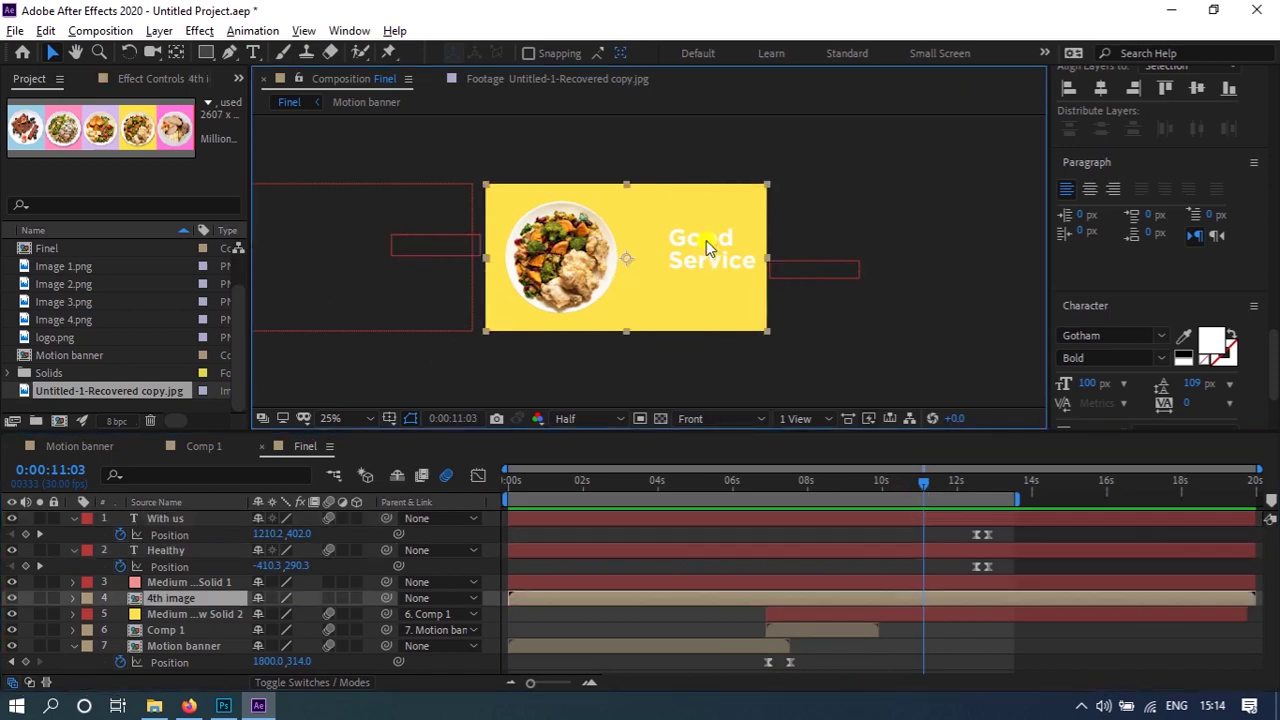
click(818, 210)
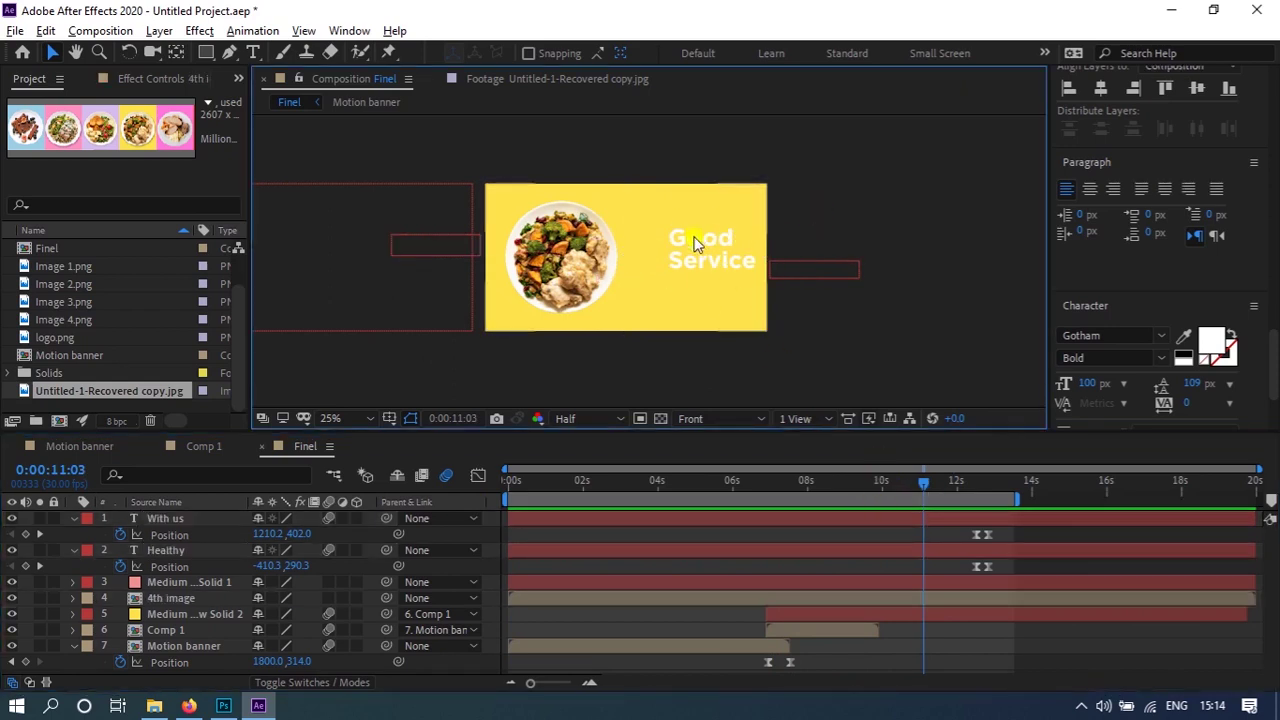
click(894, 598)
double_click(921, 600)
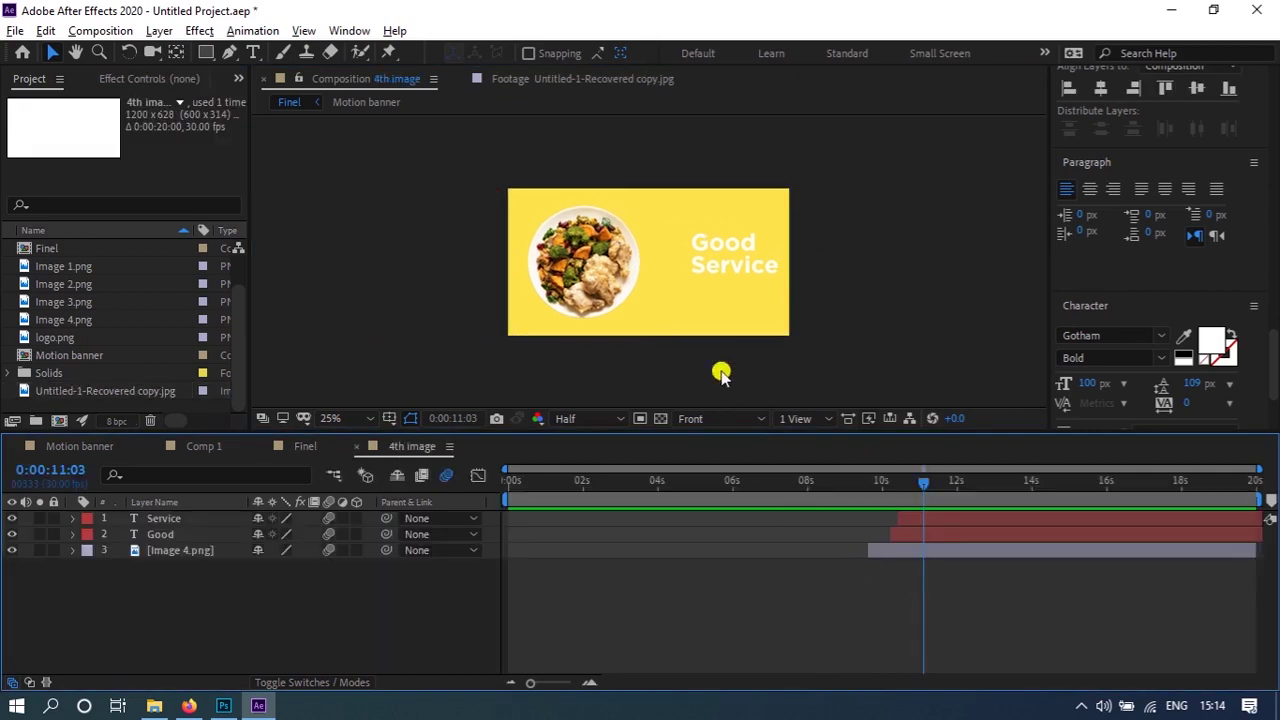
- Show Position for Good and Service and shift Good's 10:20 end position 40 px left
click(724, 268)
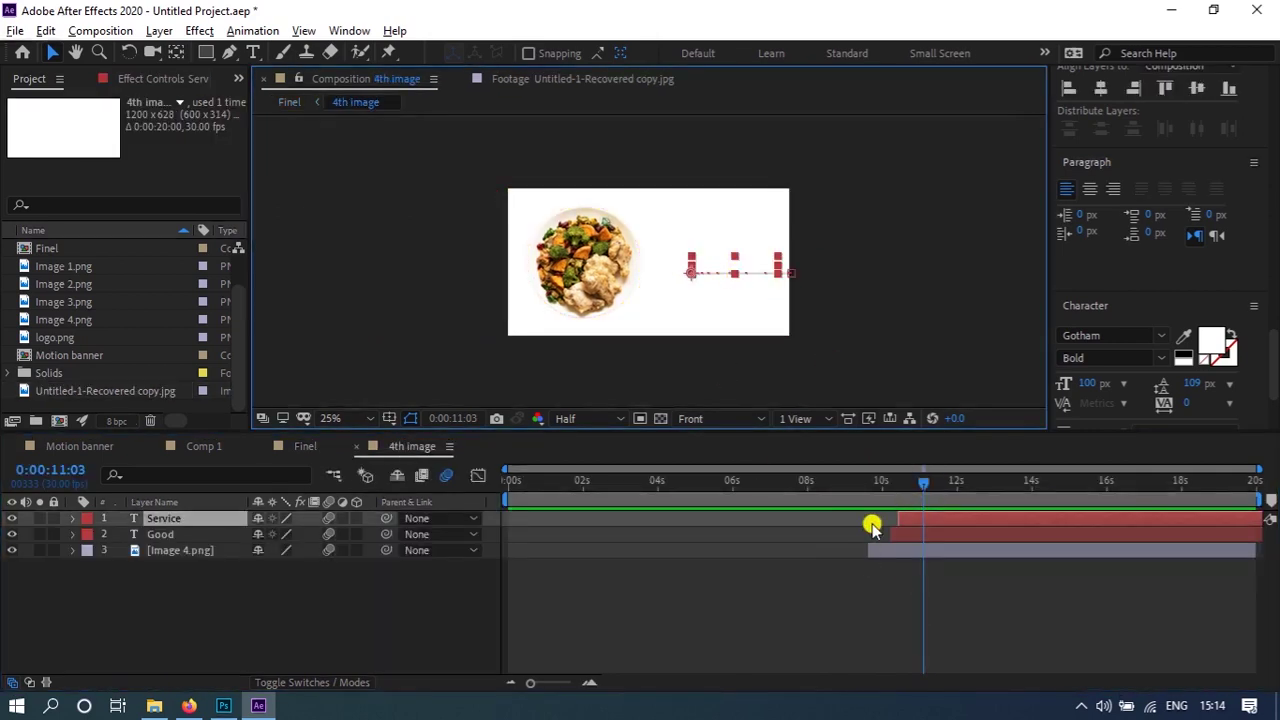
shift+click(175, 534)
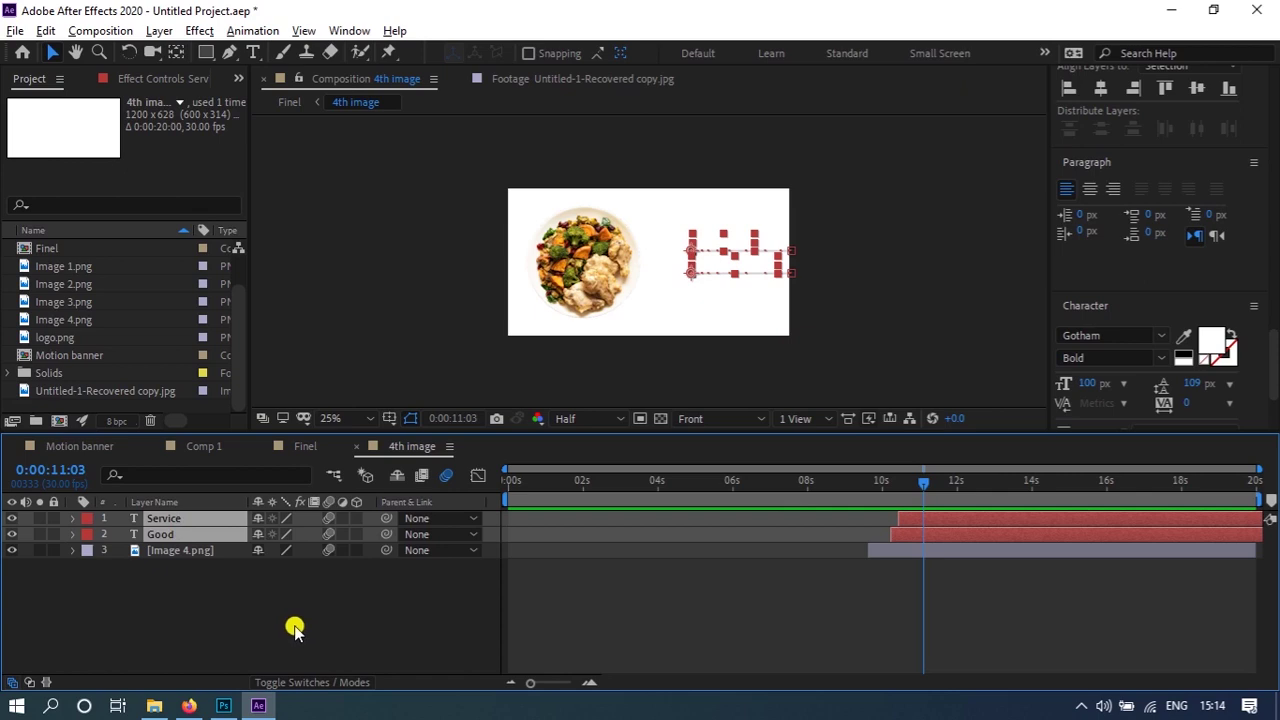
key(p)
click(877, 668)
drag(923, 484, 908, 488)
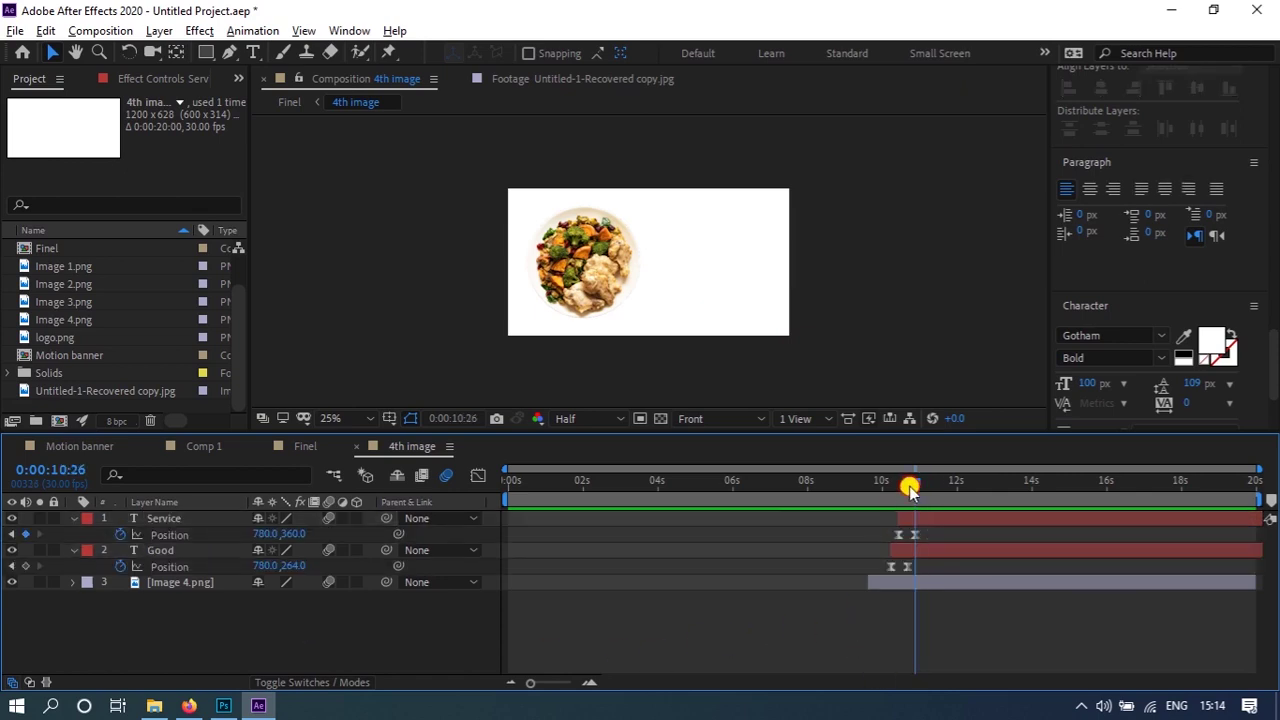
click(157, 552)
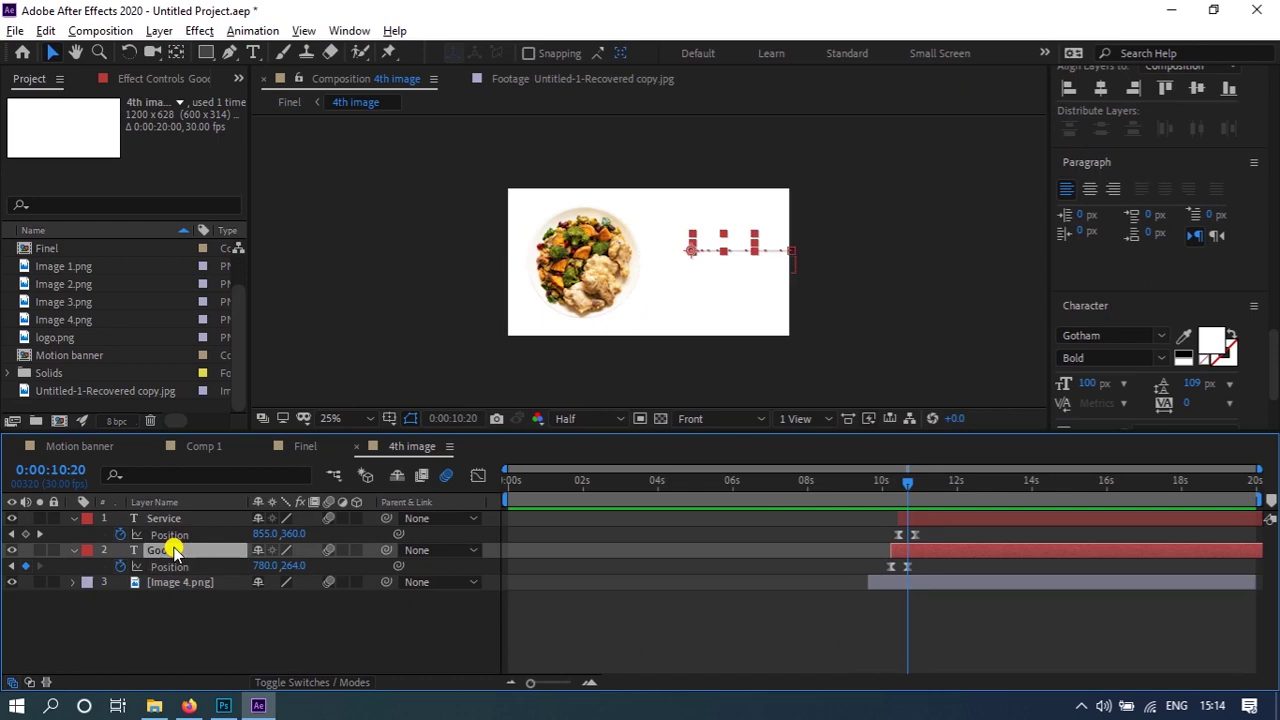
key(shift+Left)
key(shift+Left)
key(shift+Left)
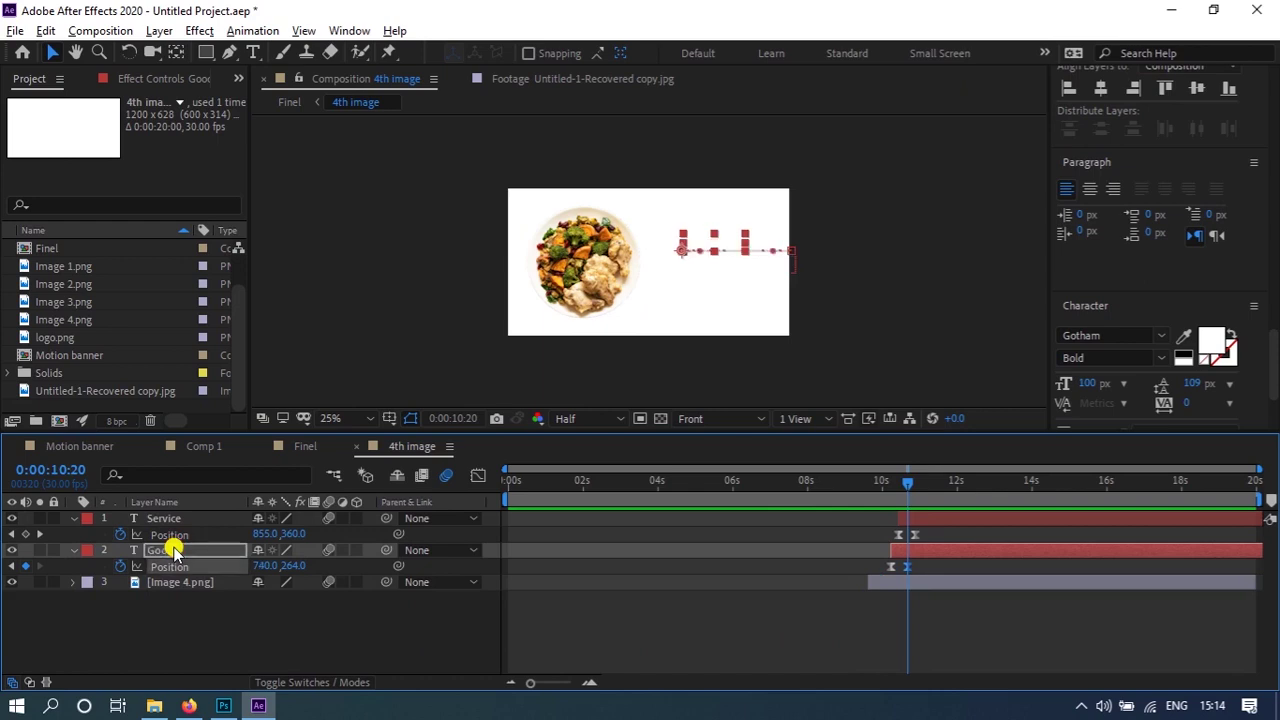
- Shift Service's 10:25 end position 40 px left to X 740, then return to Finel
drag(900, 490, 912, 487)
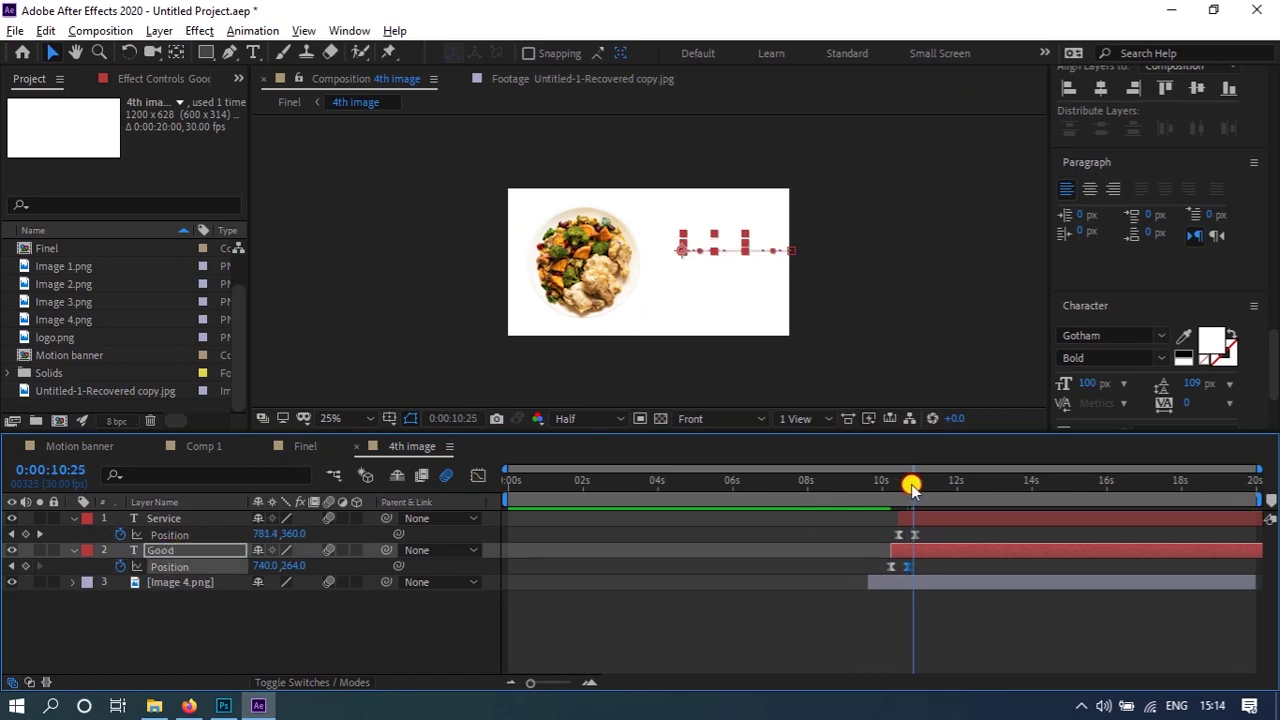
click(916, 525)
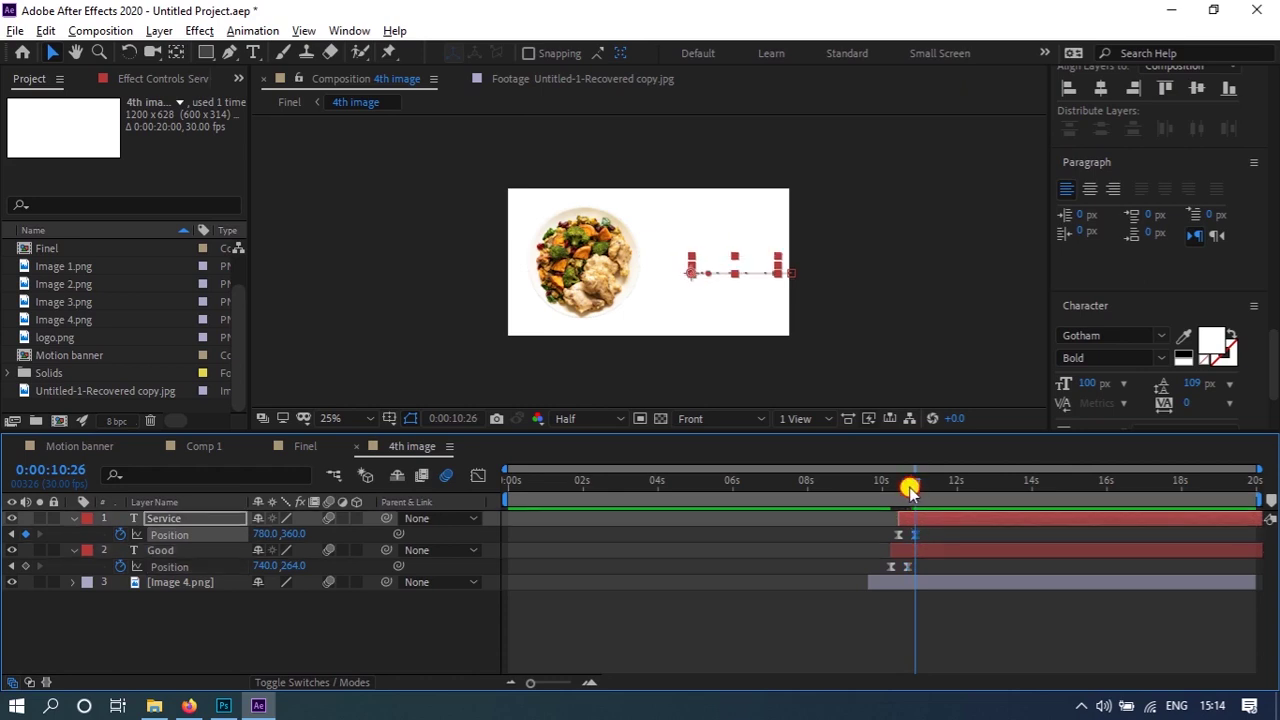
key(shift+Left)
key(shift+Left)
key(shift+Left)
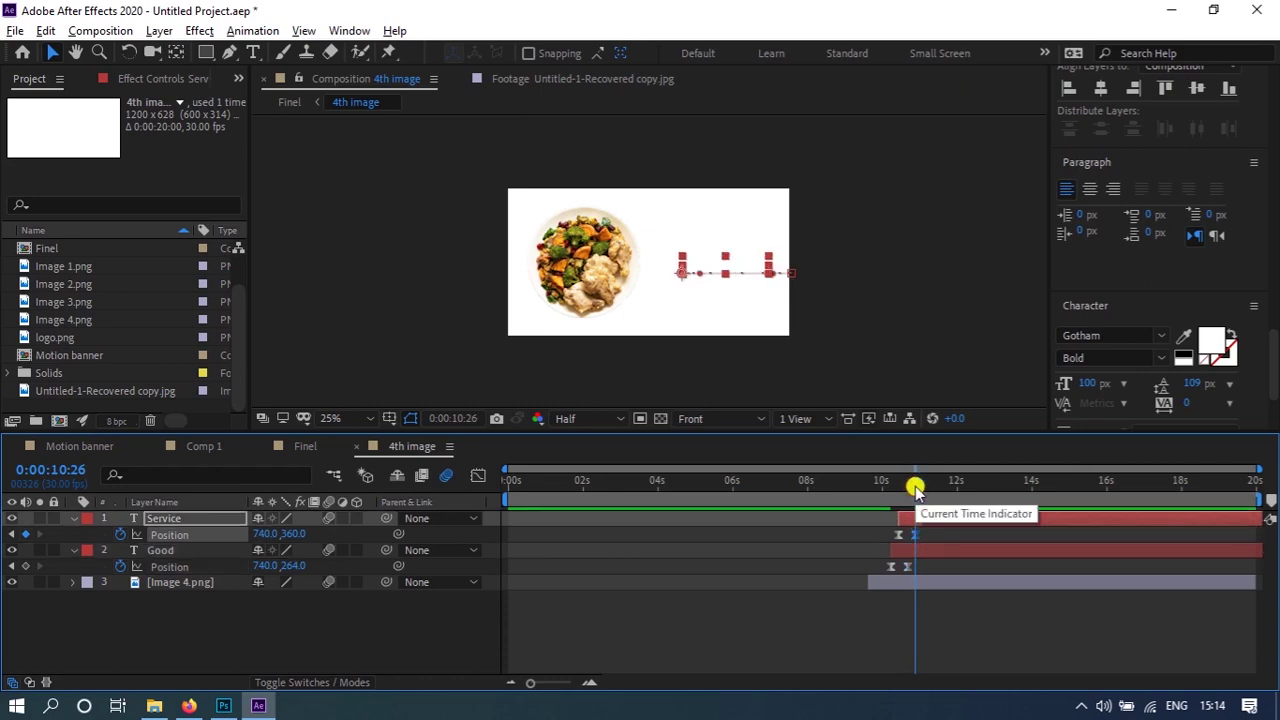
click(300, 447)
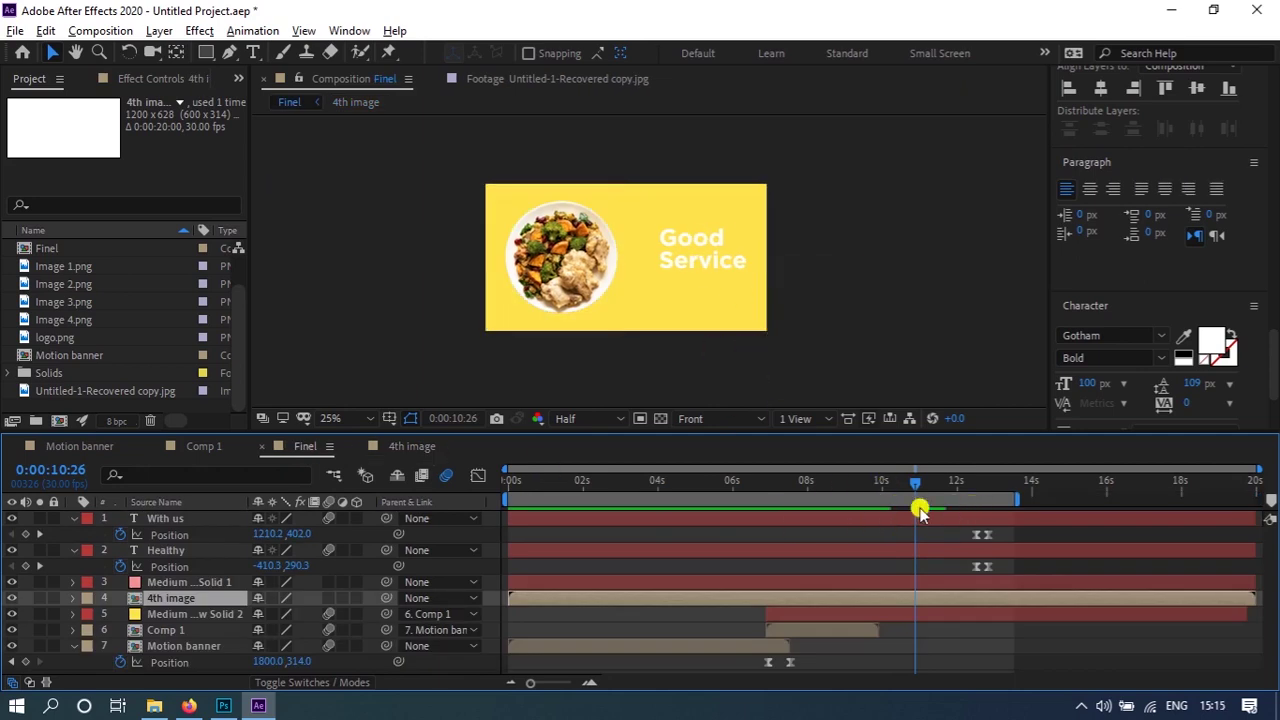
drag(905, 497, 881, 497)
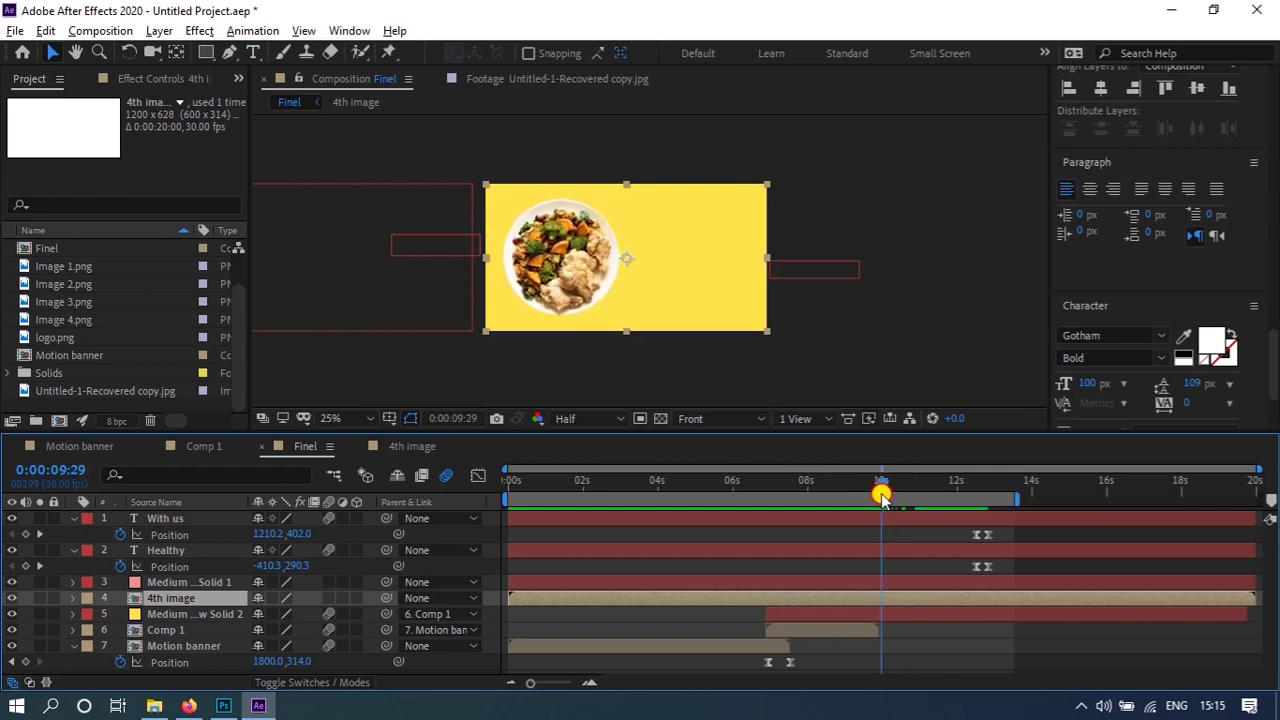
key(space)
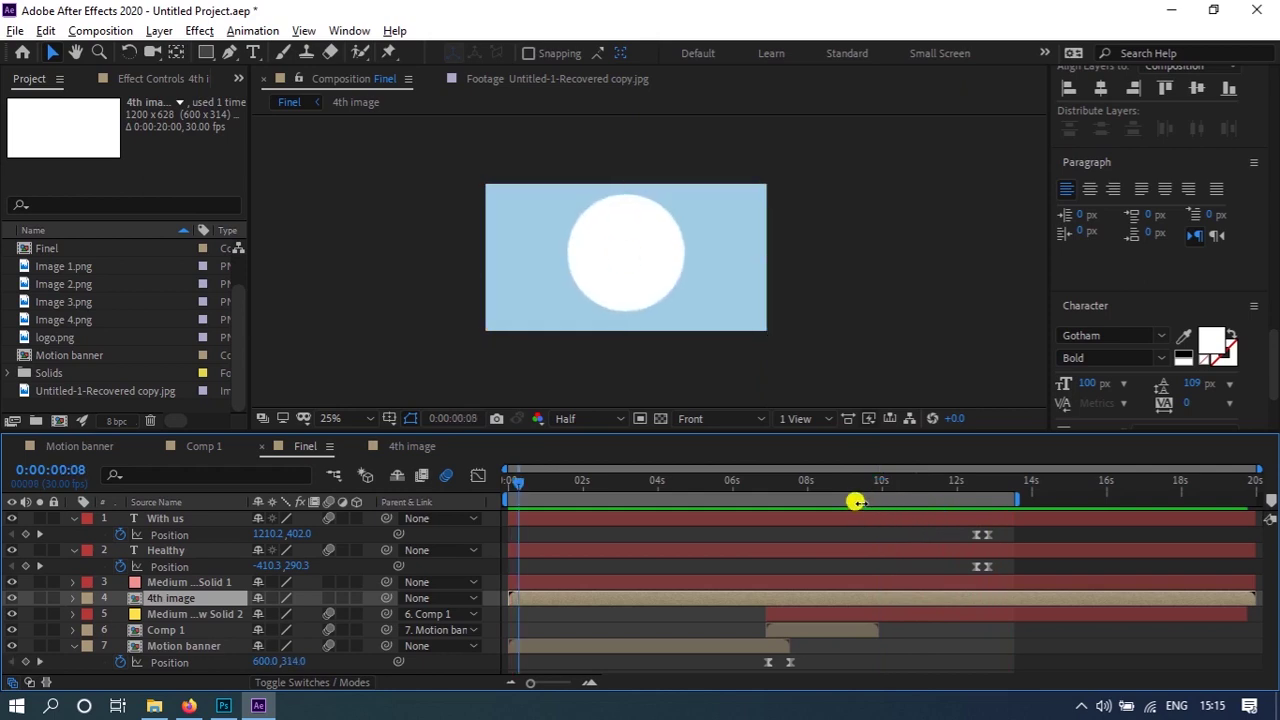
key(space)
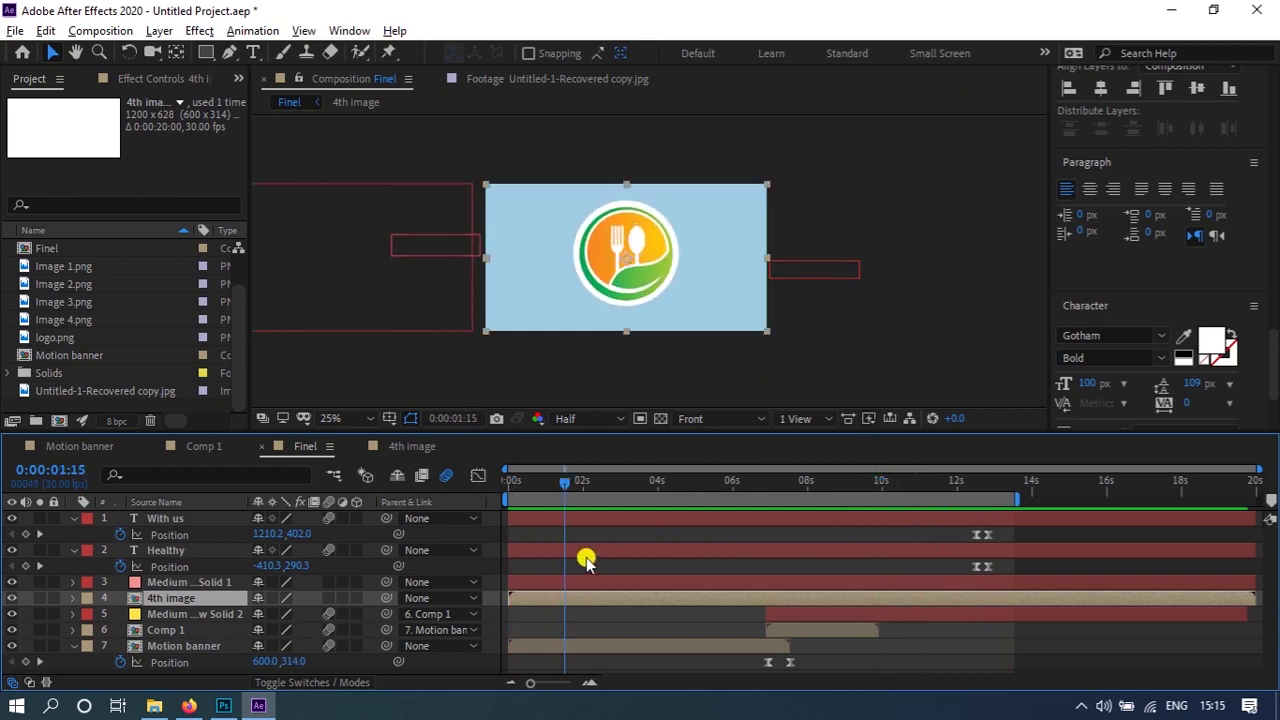
key(space)
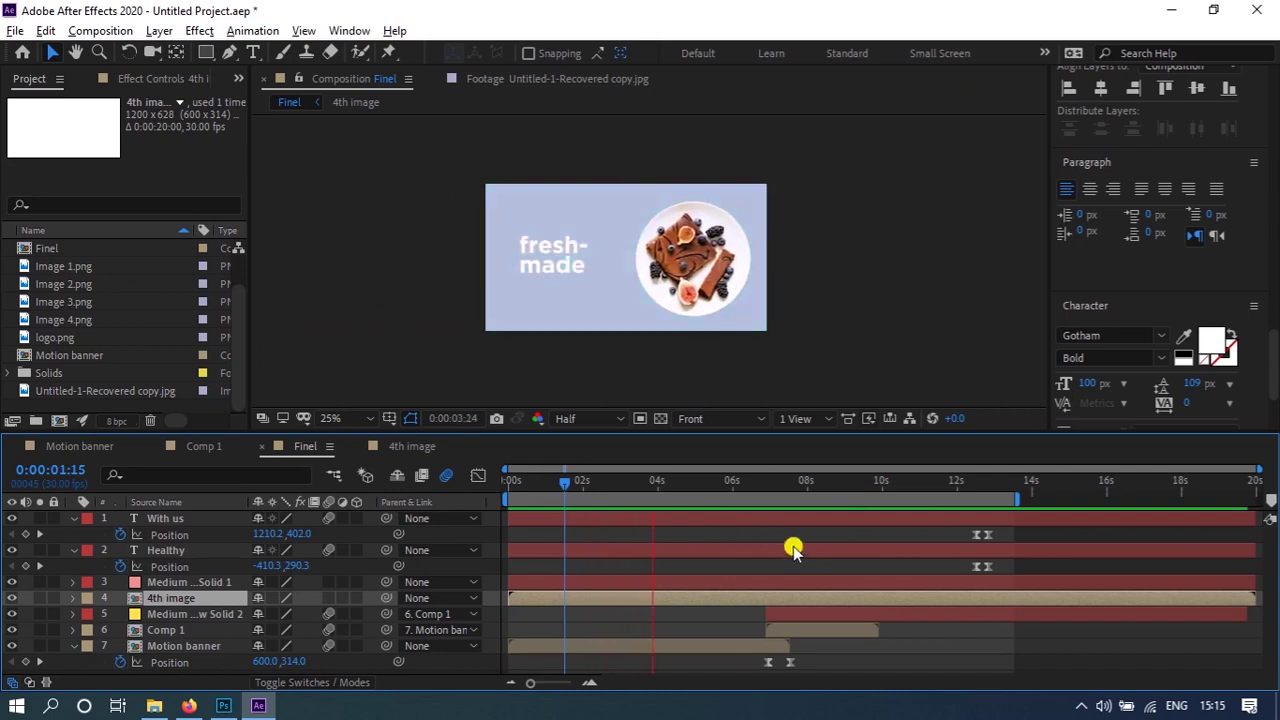
click(1058, 630)
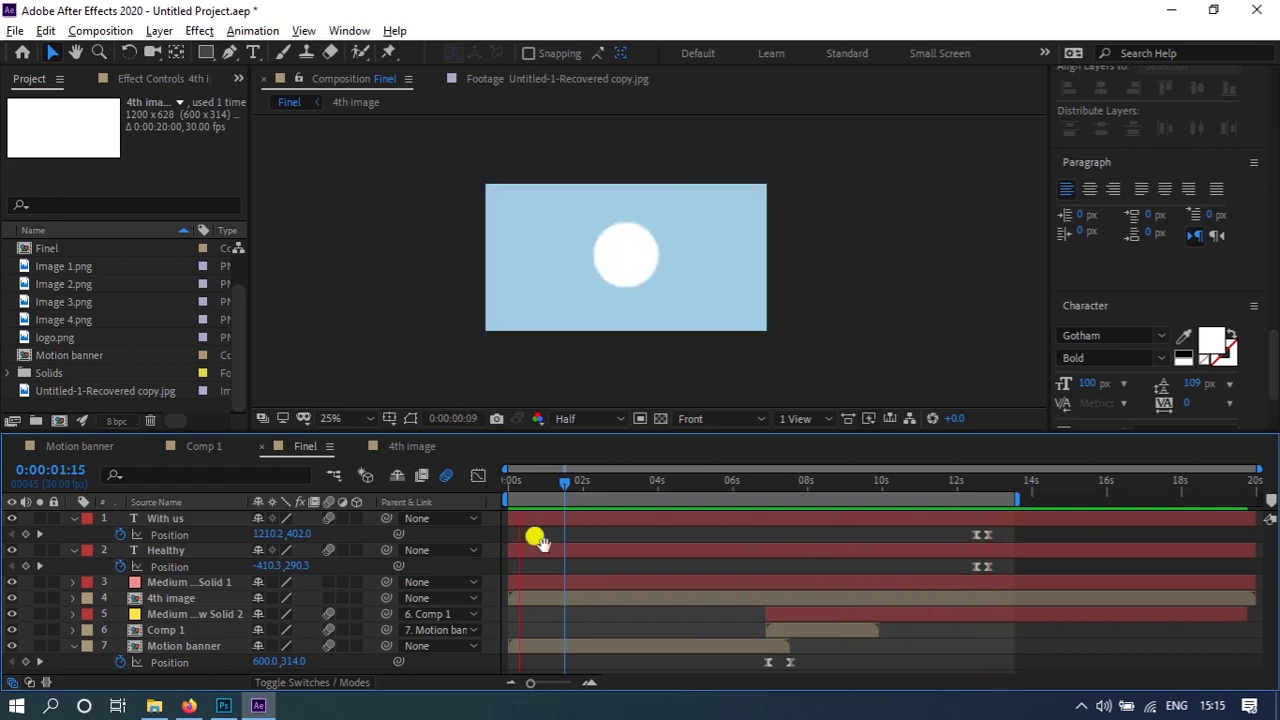
click(189, 705)
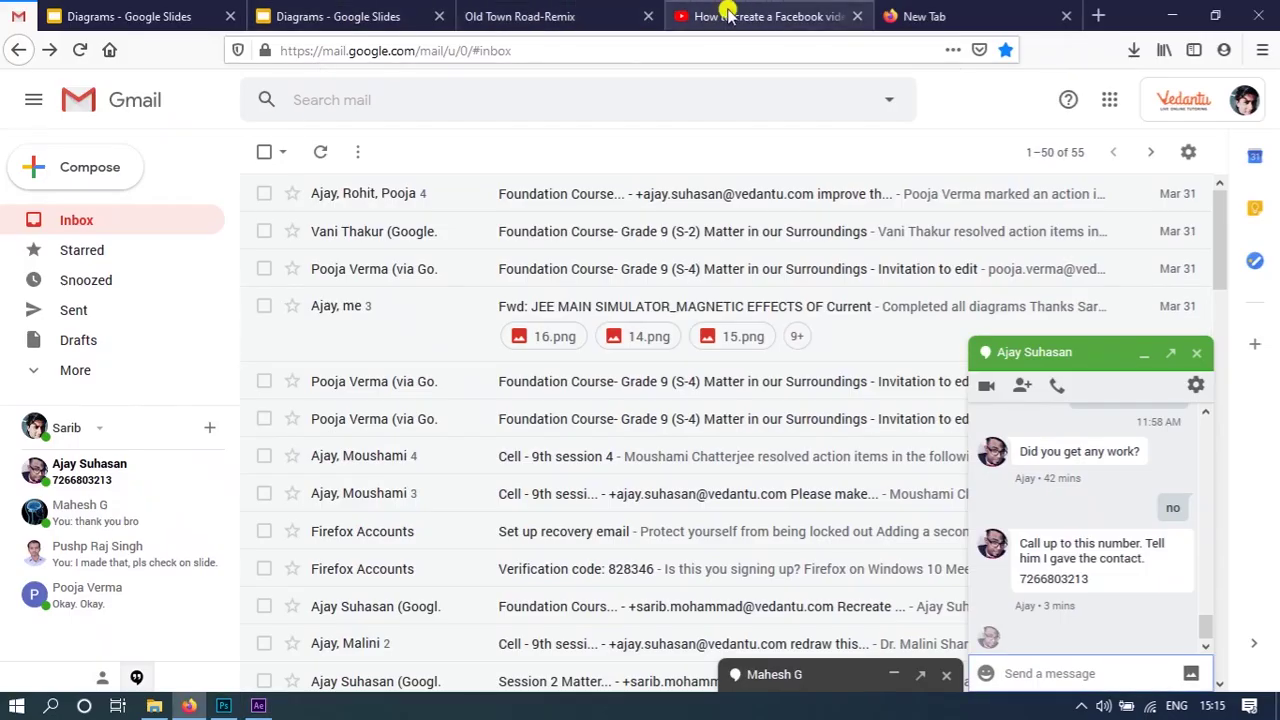
click(258, 705)
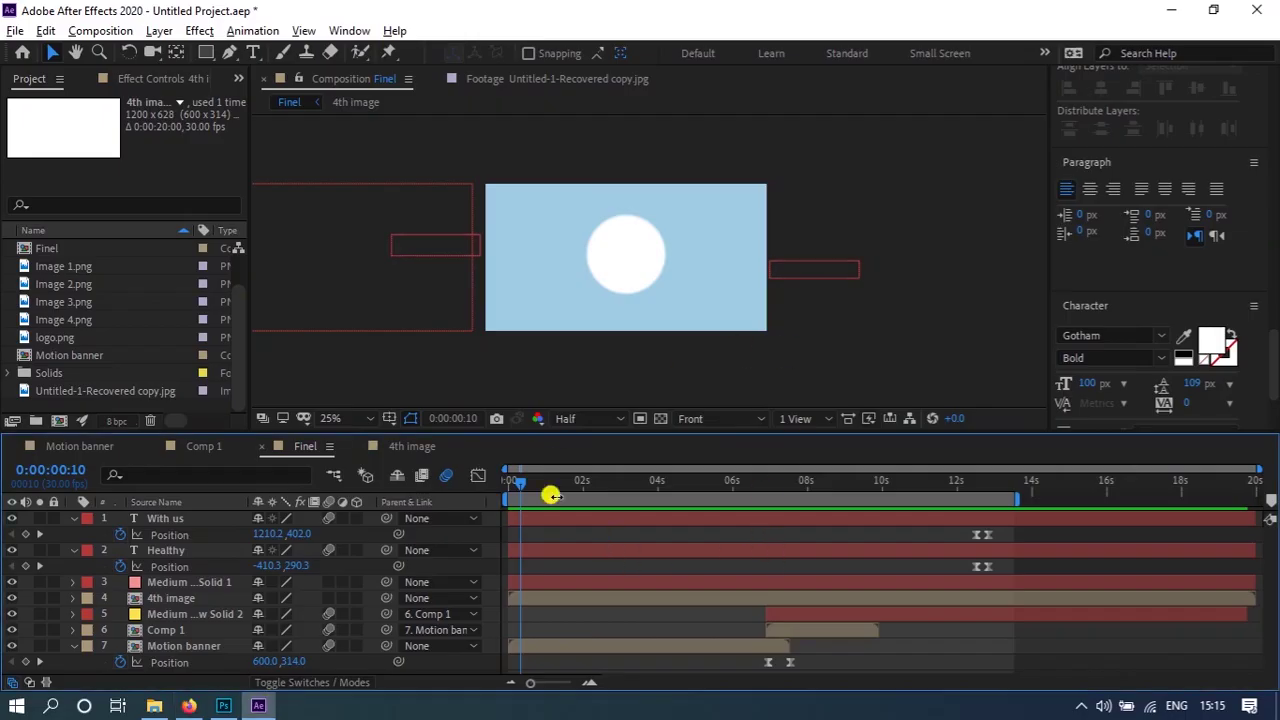
drag(517, 488, 505, 494)
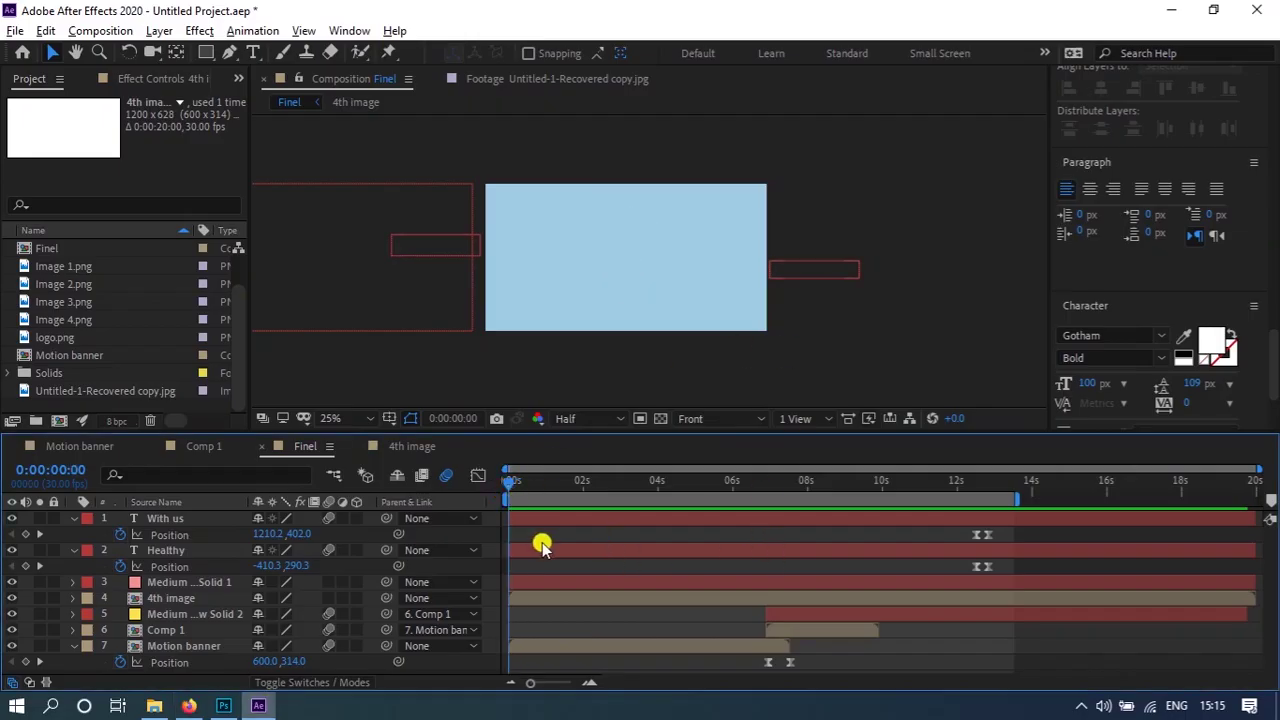